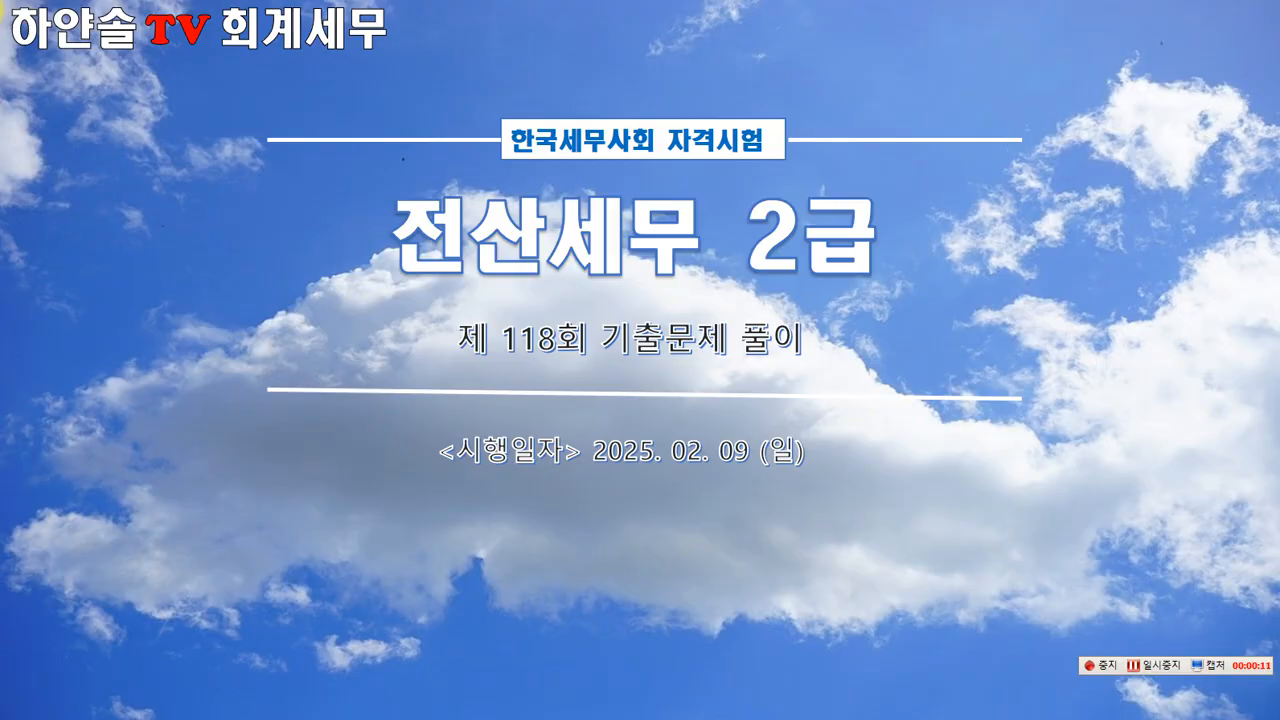
# Close the 부가가치세신고서 form and open 일반전표입력 from the 회계관리 section.
pyautogui.press('Escape')
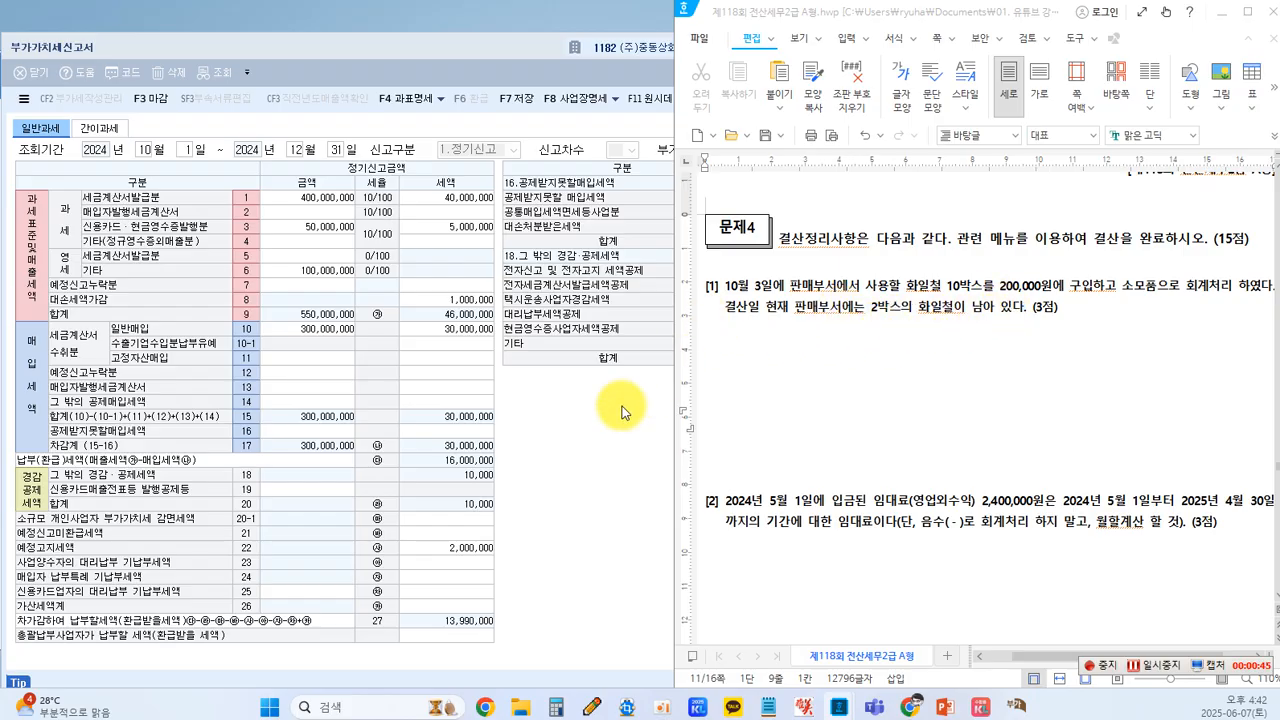
pyautogui.click(590, 425)
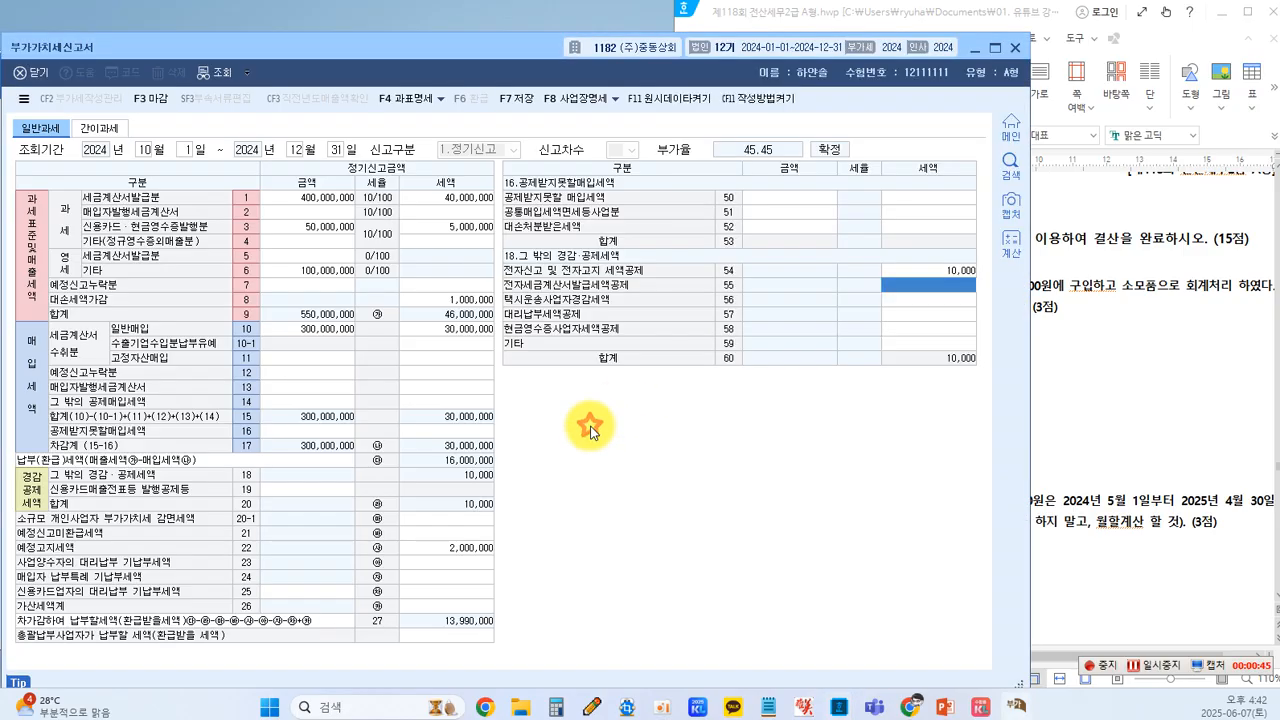
pyautogui.click(1015, 47)
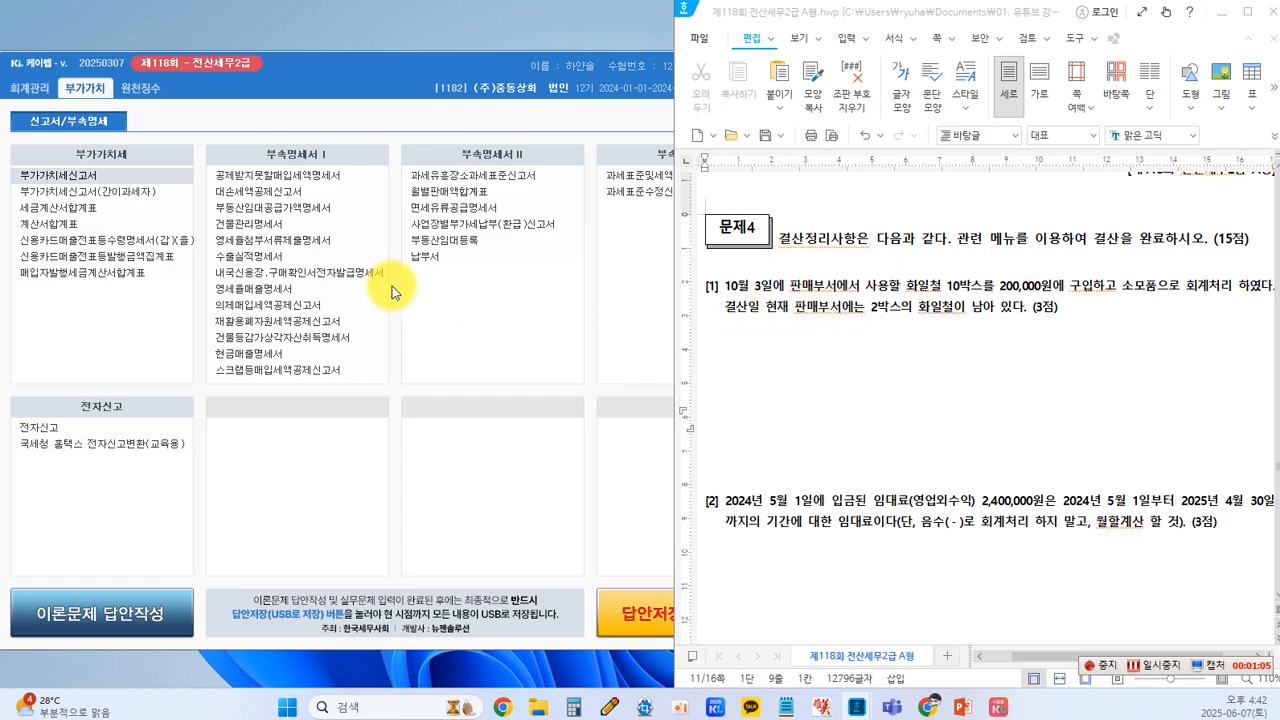
pyautogui.click(48, 92)
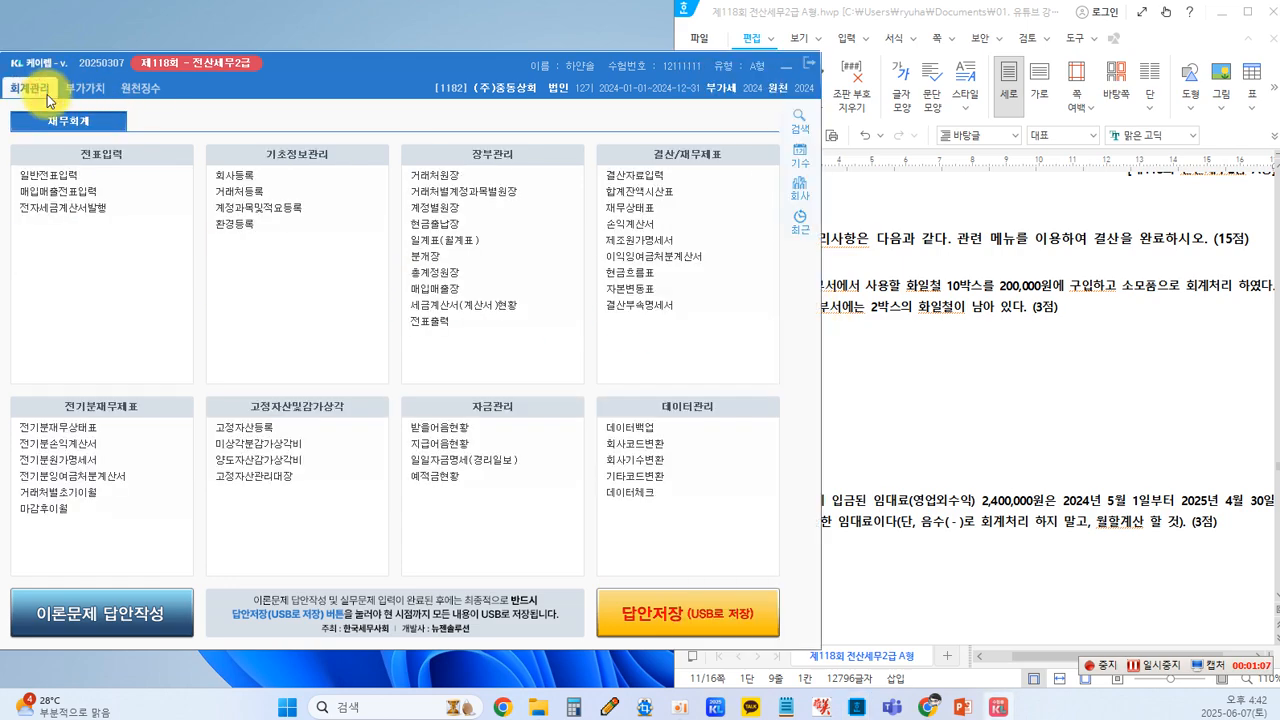
pyautogui.click(1008, 382)
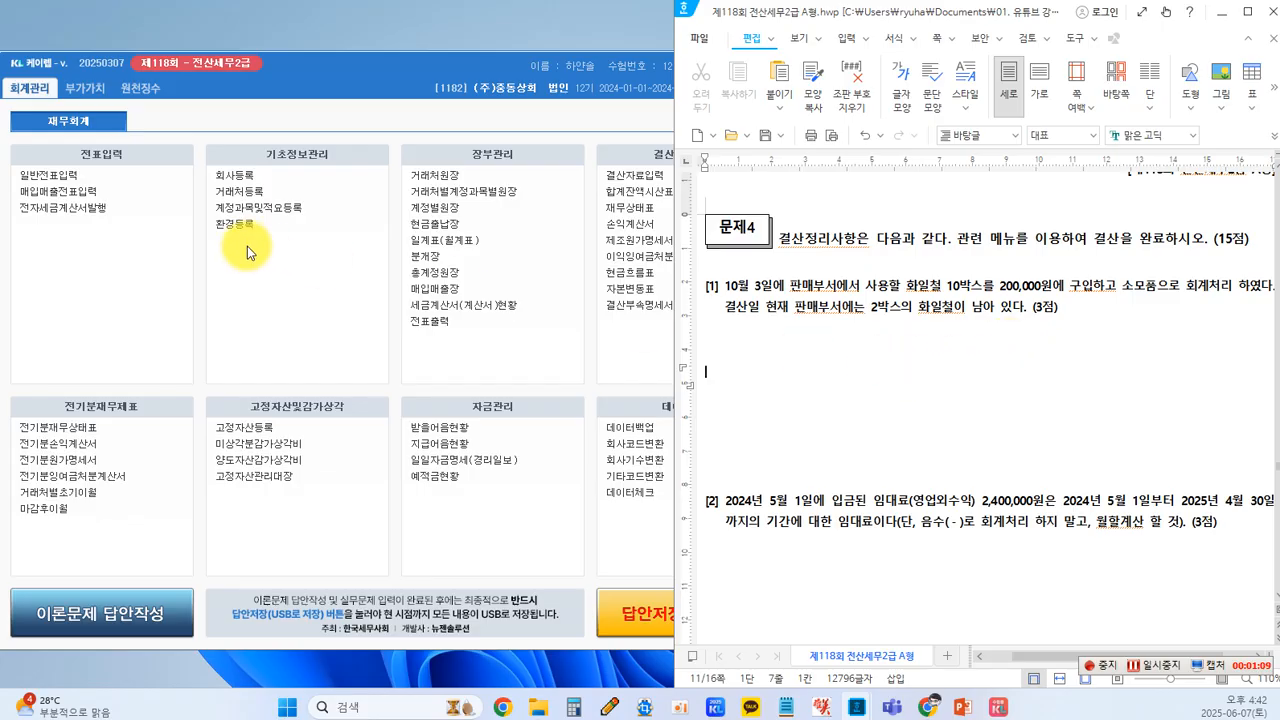
pyautogui.click(79, 177)
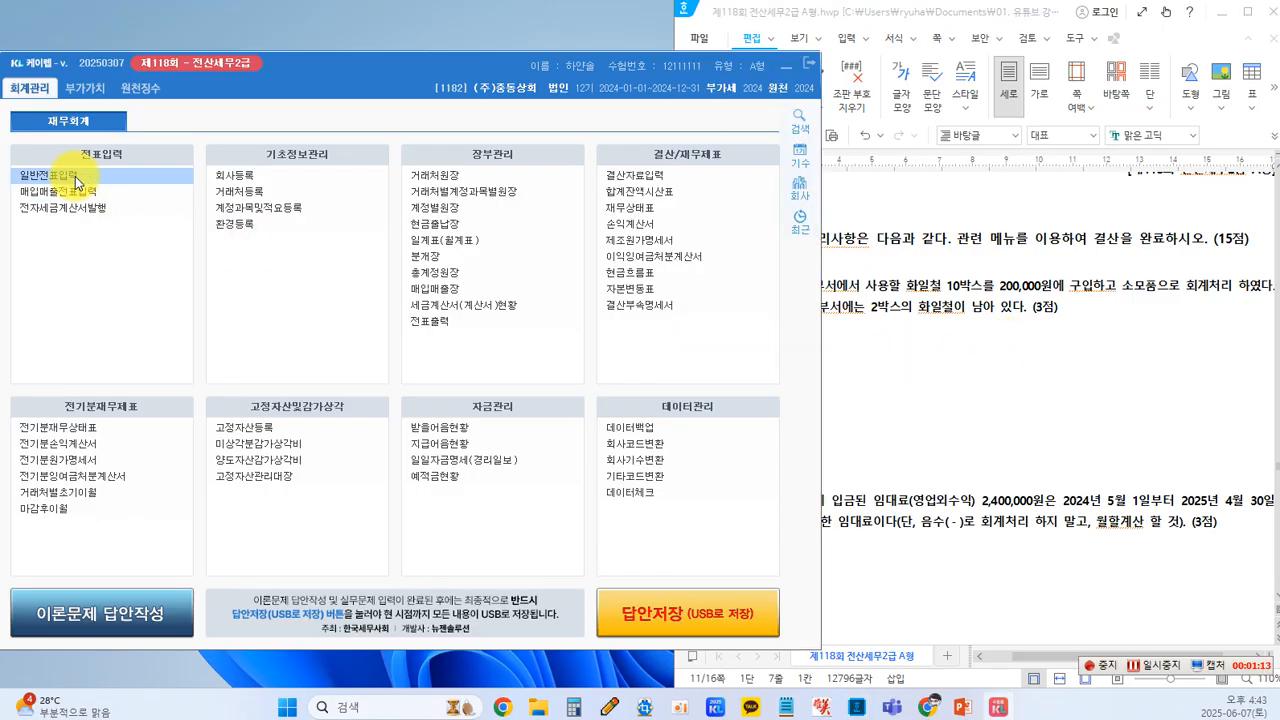
pyautogui.click(75, 176)
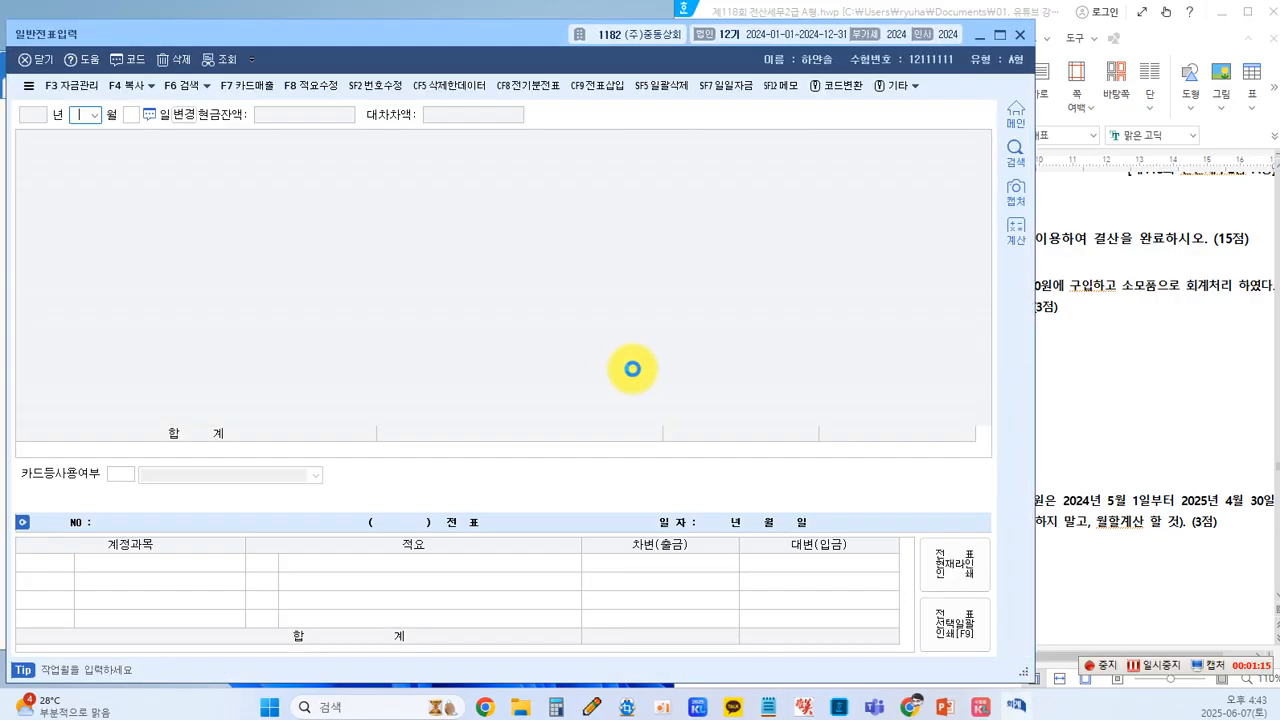
# Annotate the screen with the October entry "10.03 (차) 소모품 200,000 (대) 보통예금 200,000".
pyautogui.click(1040, 405)
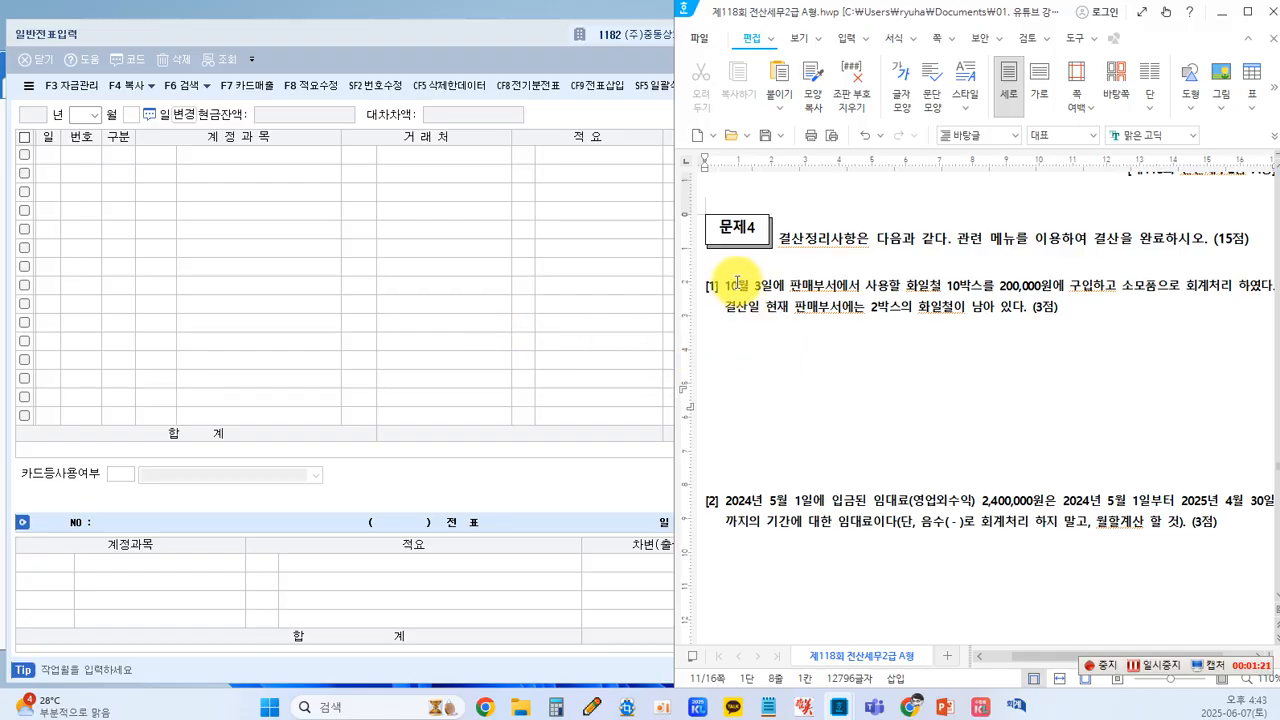
pyautogui.press('Hangul')
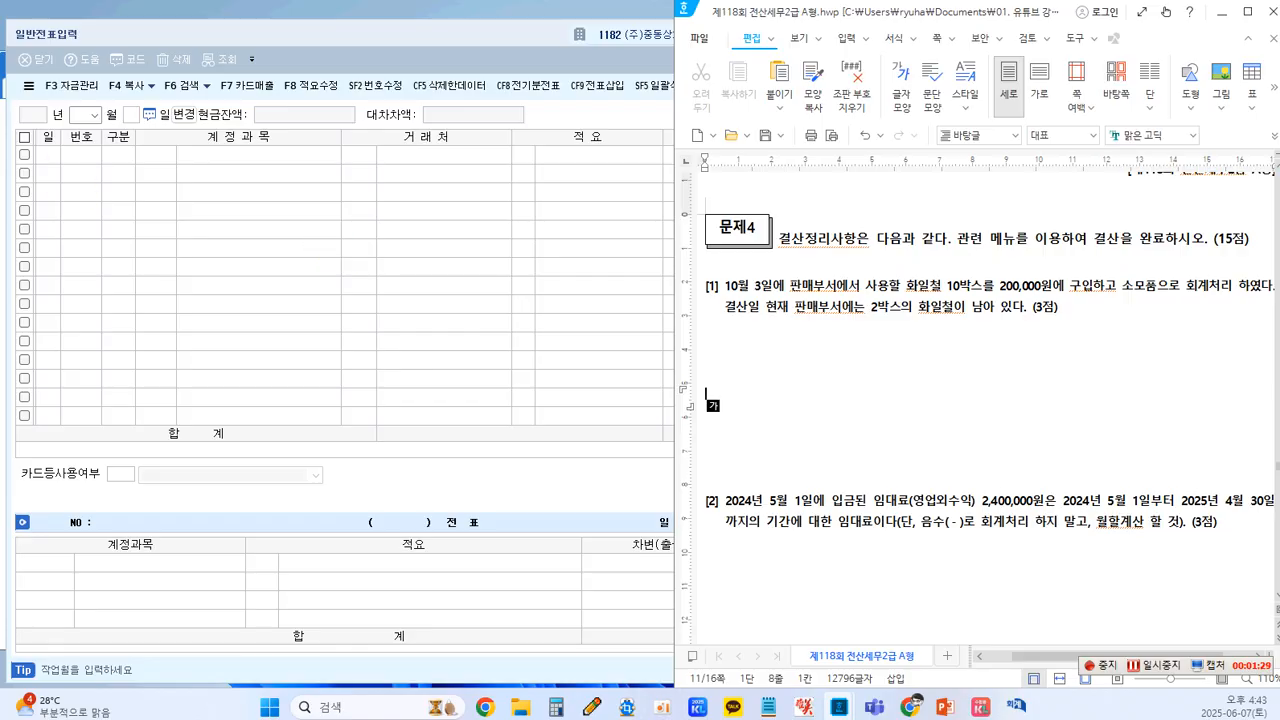
pyautogui.click(123, 271)
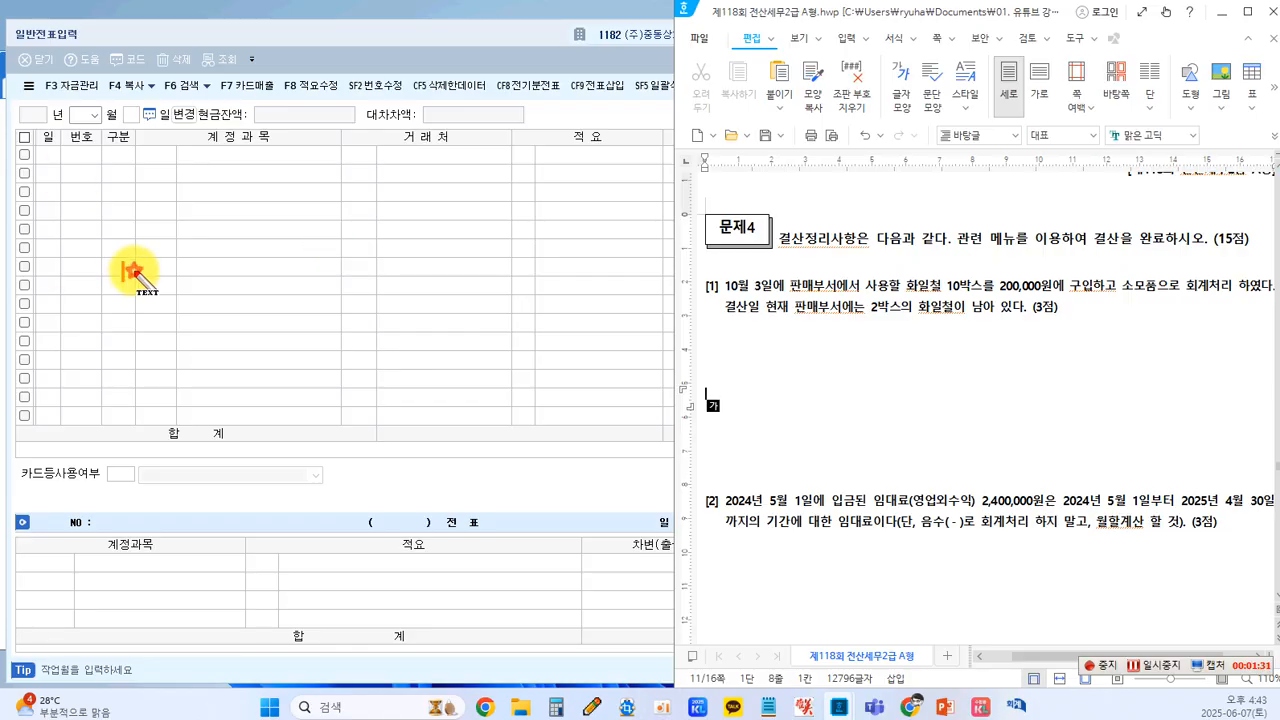
pyautogui.write('10.03')
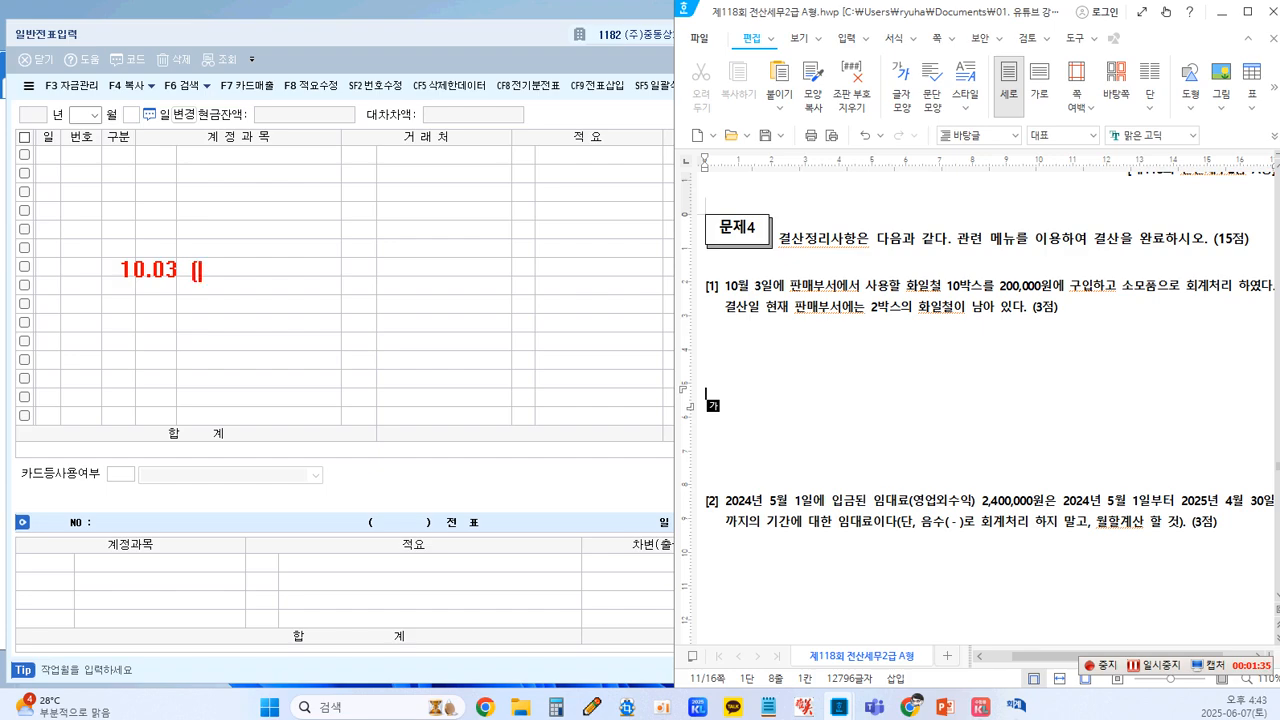
pyautogui.write(' (차) 소모품')
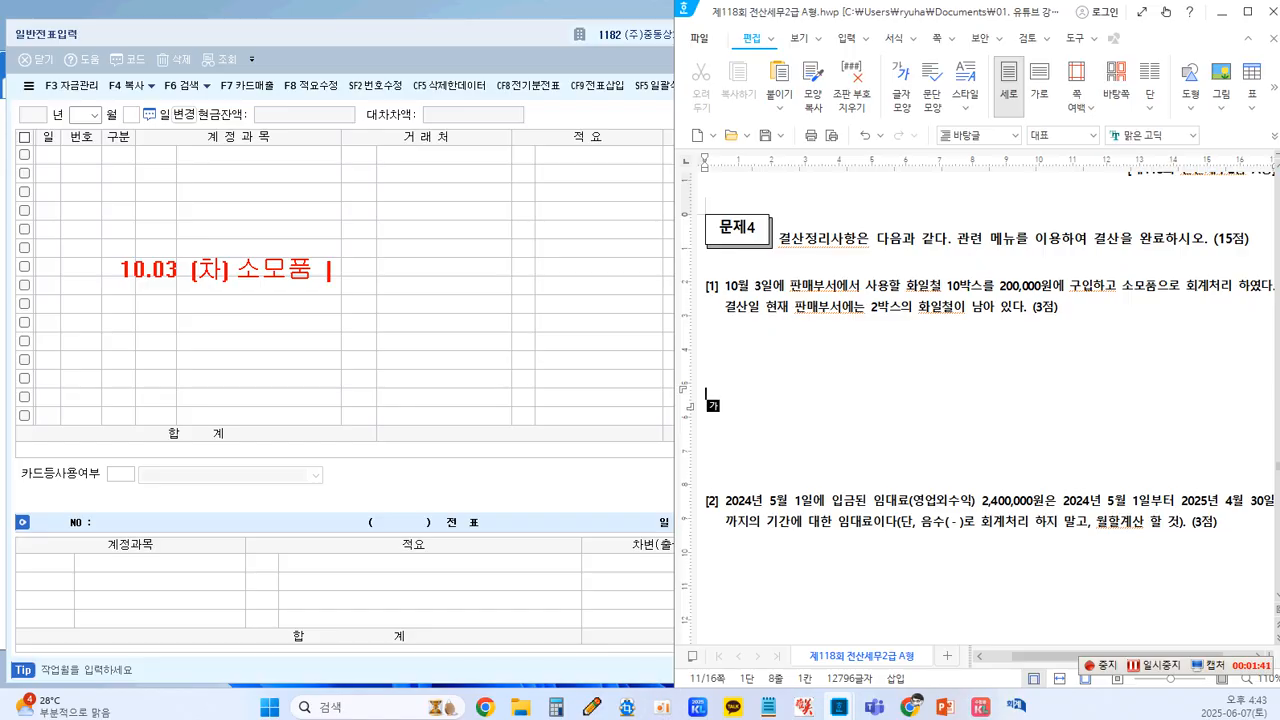
pyautogui.write(' 200,000')
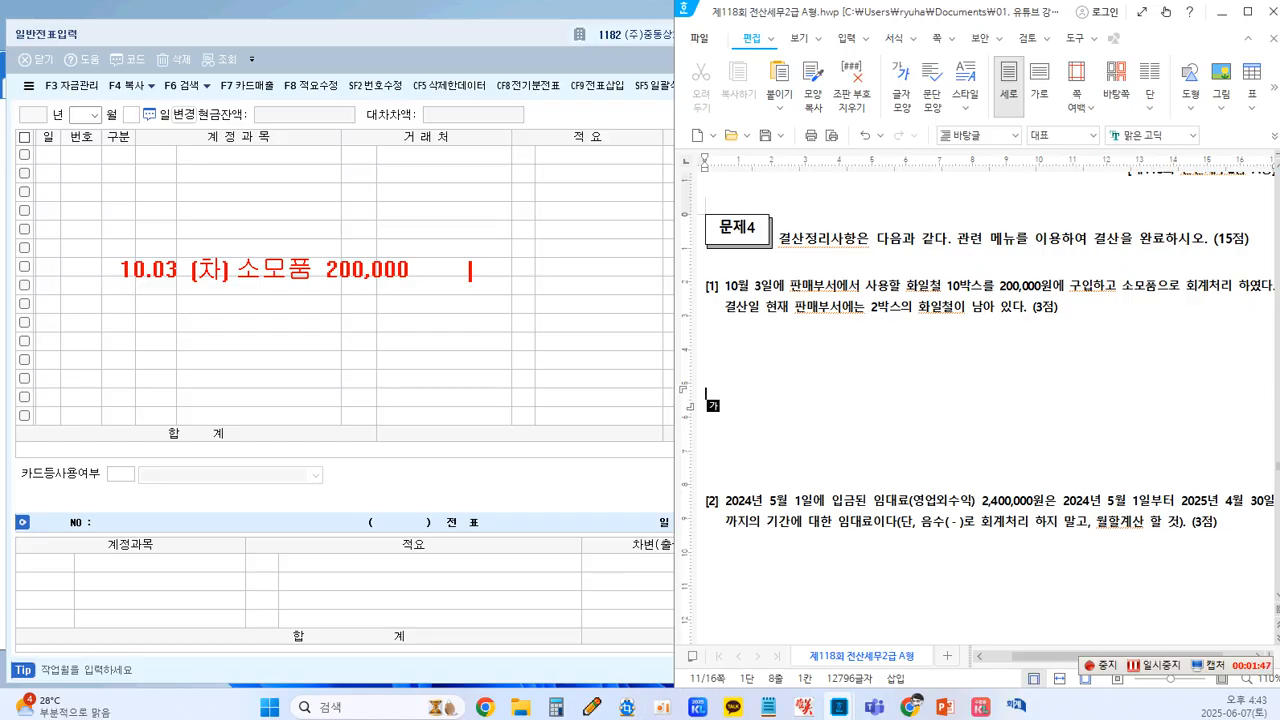
pyautogui.write('      (대) 보통')
pyautogui.write('예그')
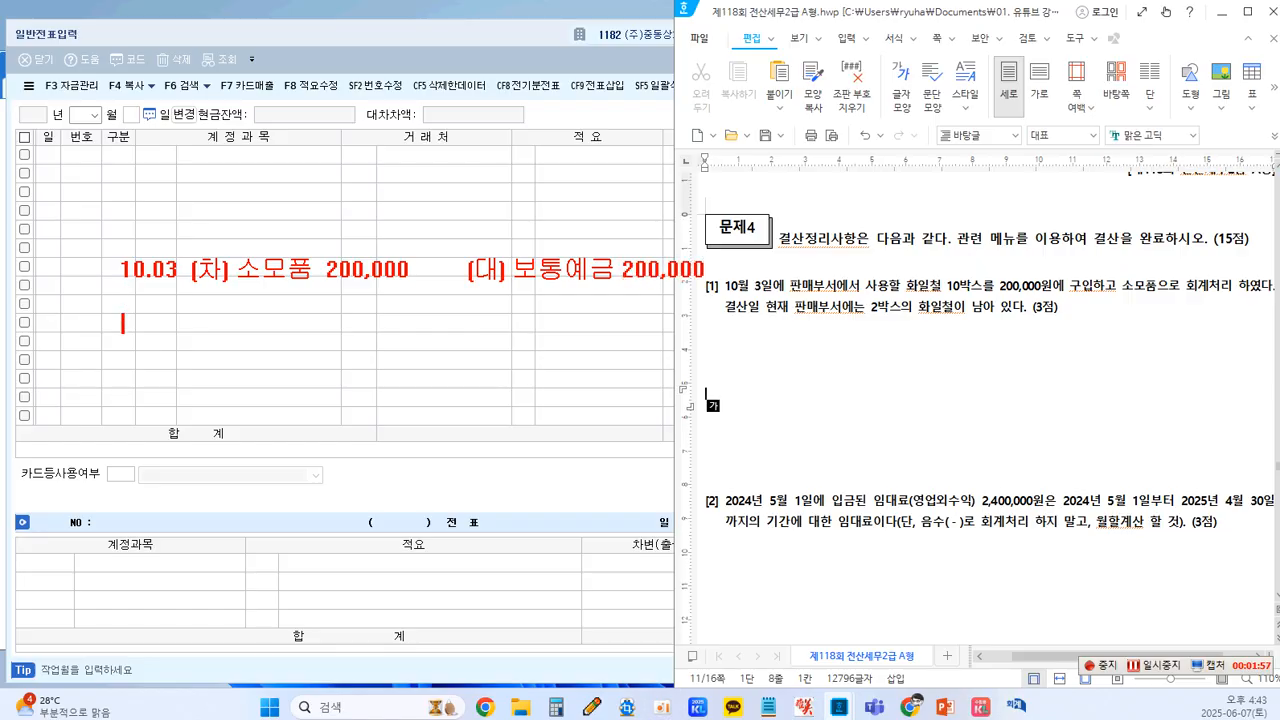
# Label the 10.03 entry 자산 and write "12.31" with the credit side "(대) 소모품 160,000" beneath the entry.
pyautogui.write('.31')
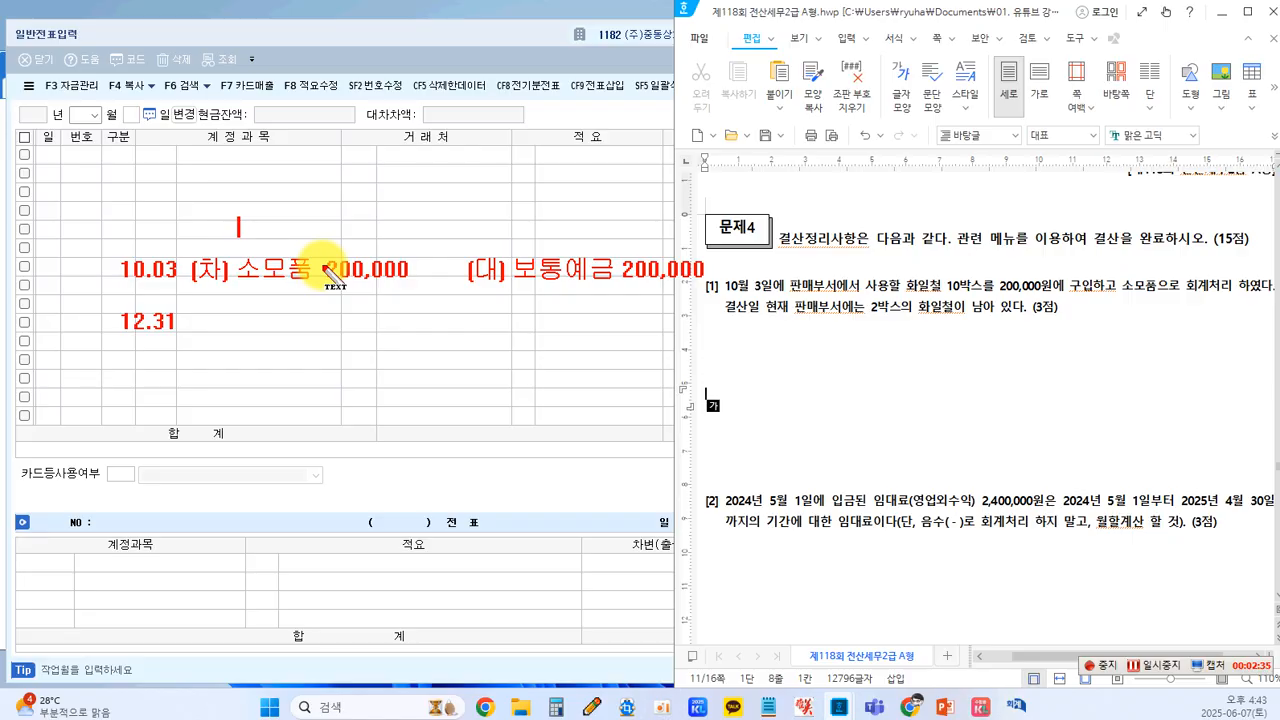
pyautogui.write('자산')
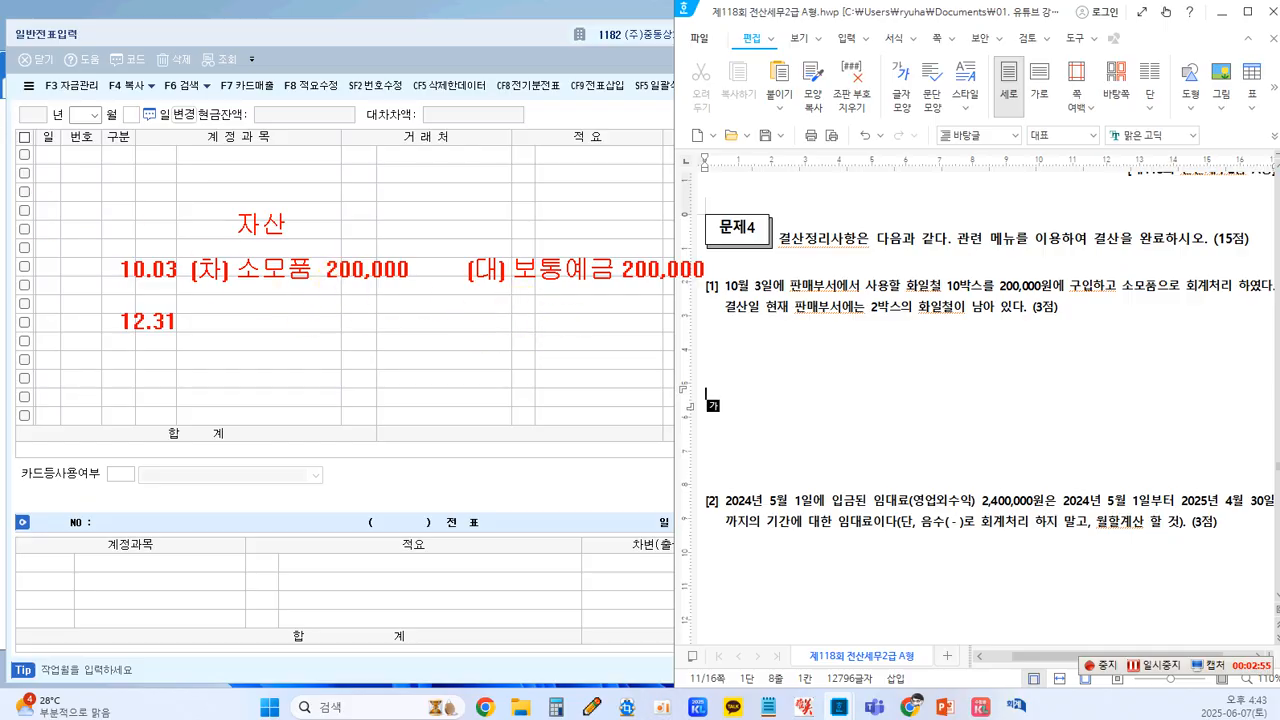
pyautogui.click(473, 322)
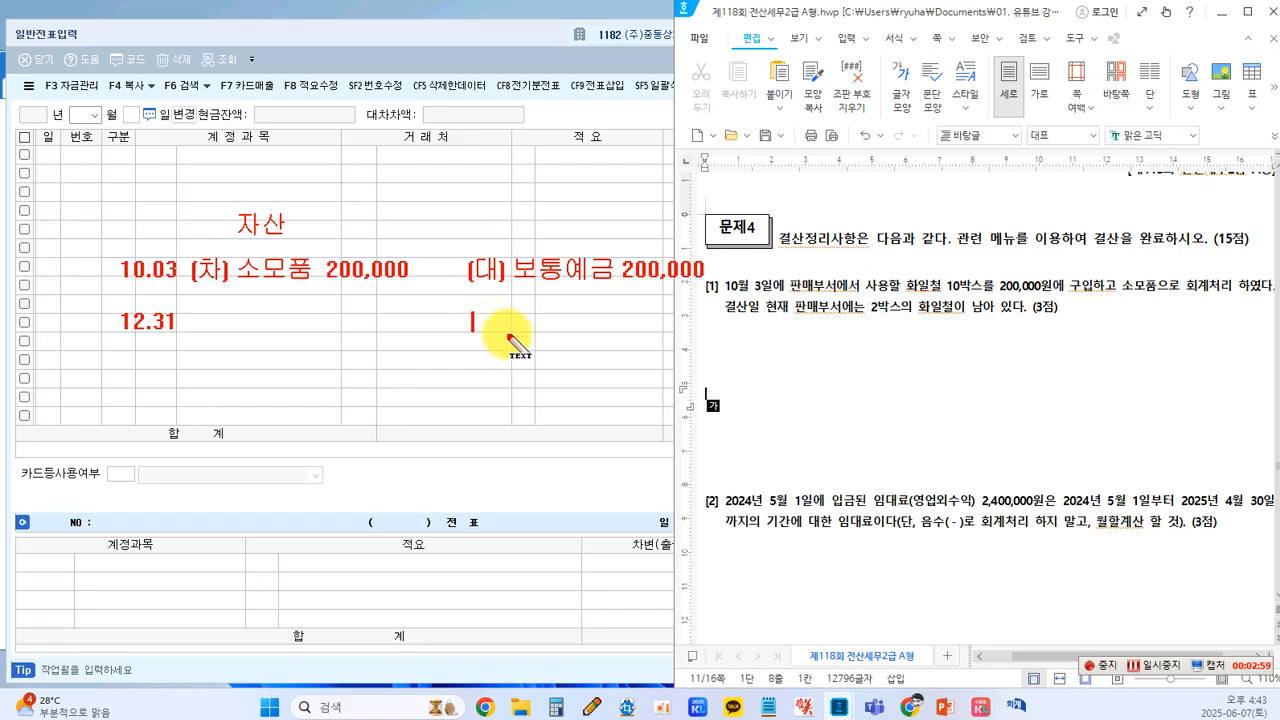
pyautogui.write('(대')
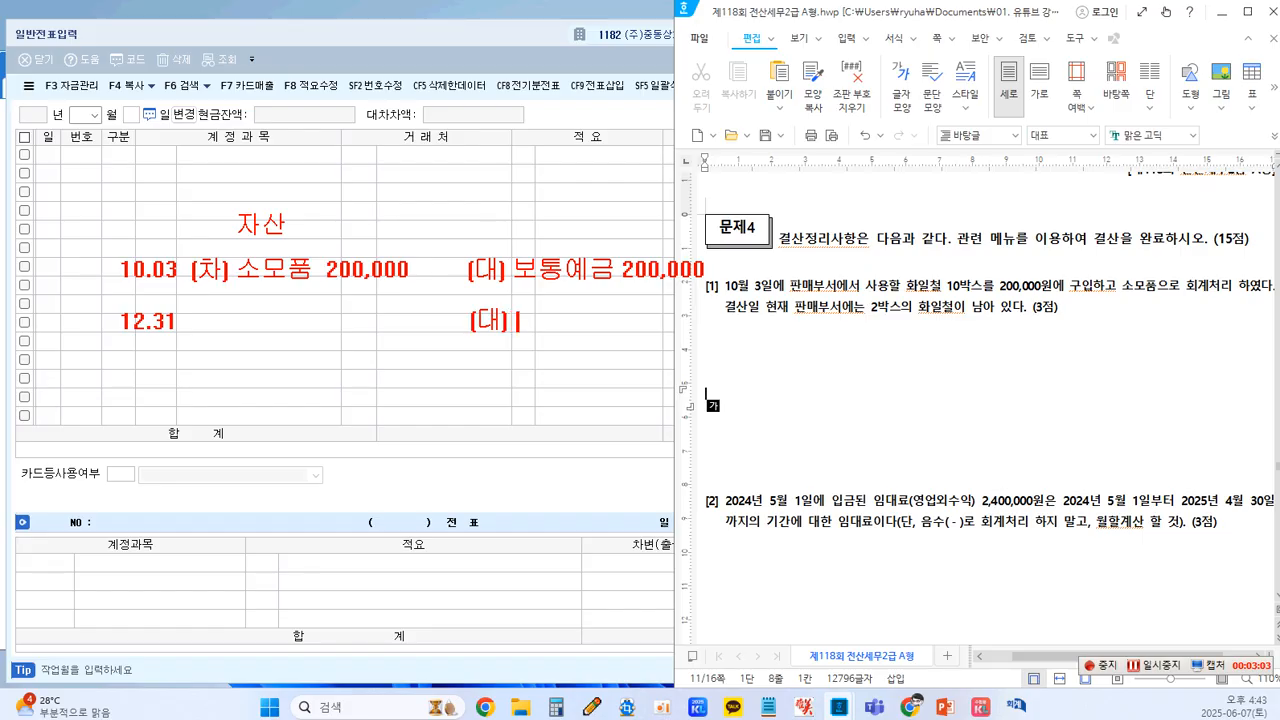
pyautogui.write(') 소모품')
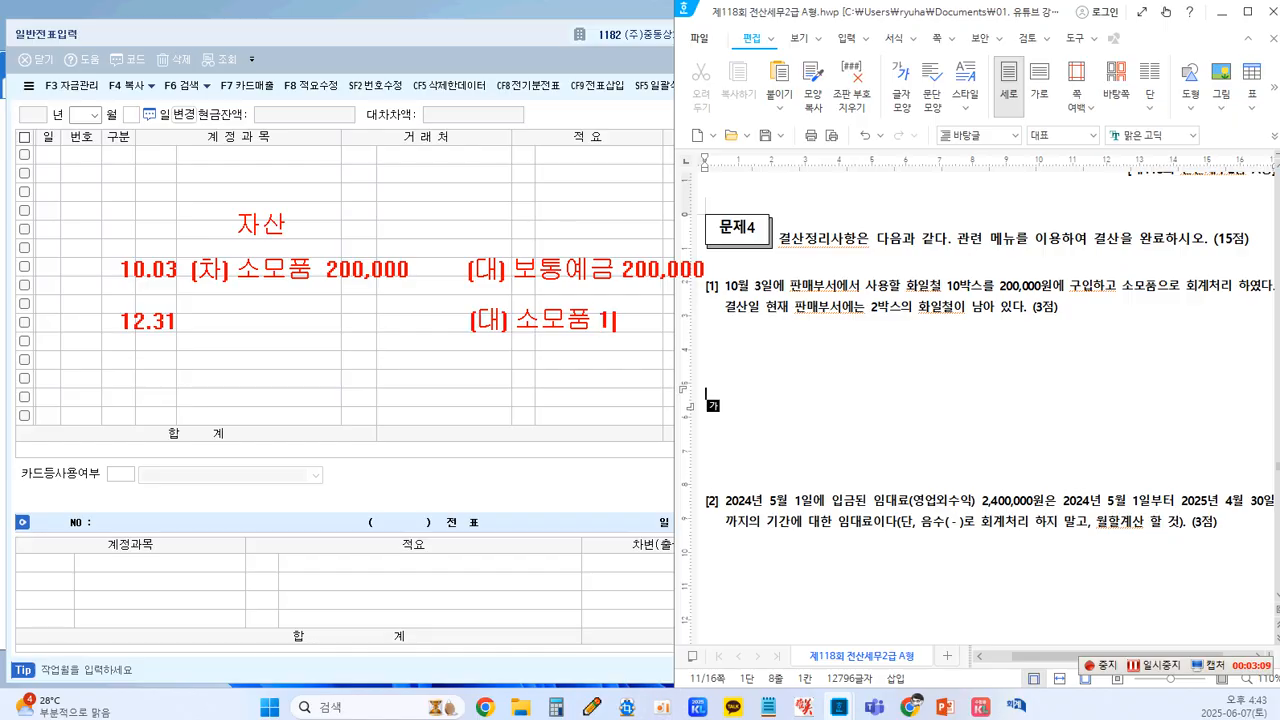
pyautogui.write('160,000')
# Add the debit side "(차) 소모품비 160,000" to the 12.31 annotation.
pyautogui.click(214, 331)
pyautogui.click(204, 322)
pyautogui.write('(')
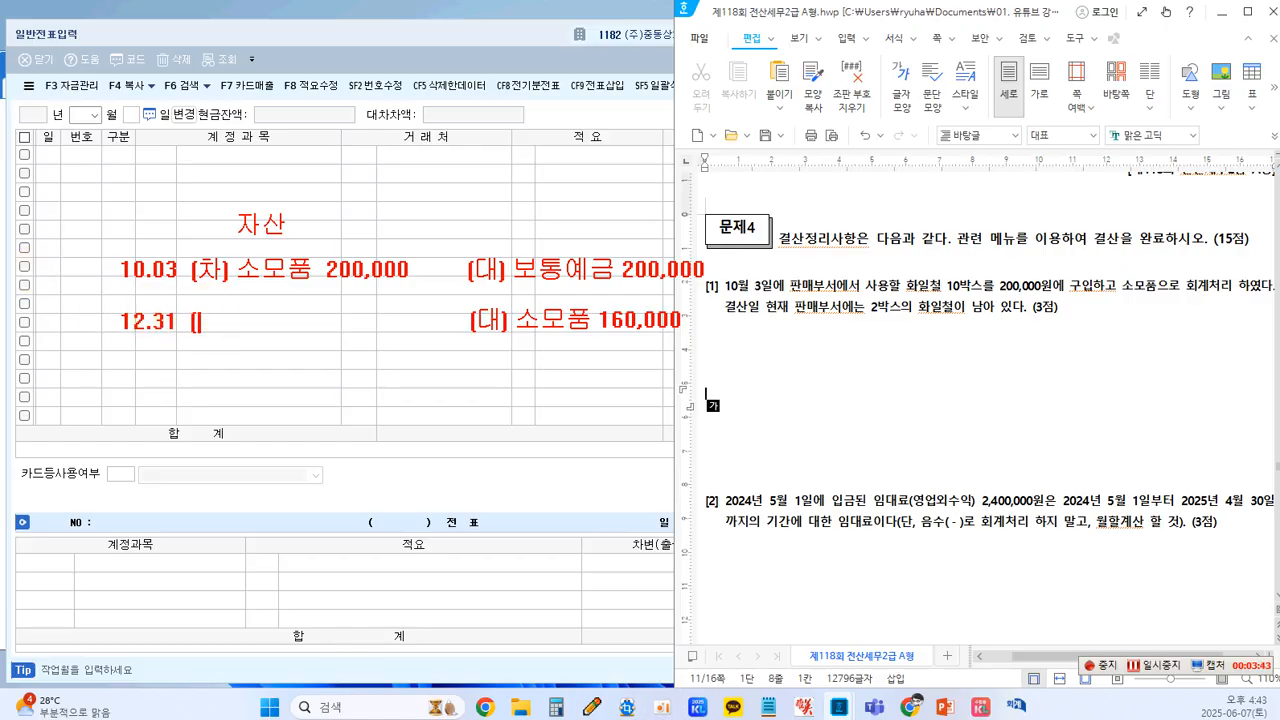
pyautogui.write('차) 소모푸')
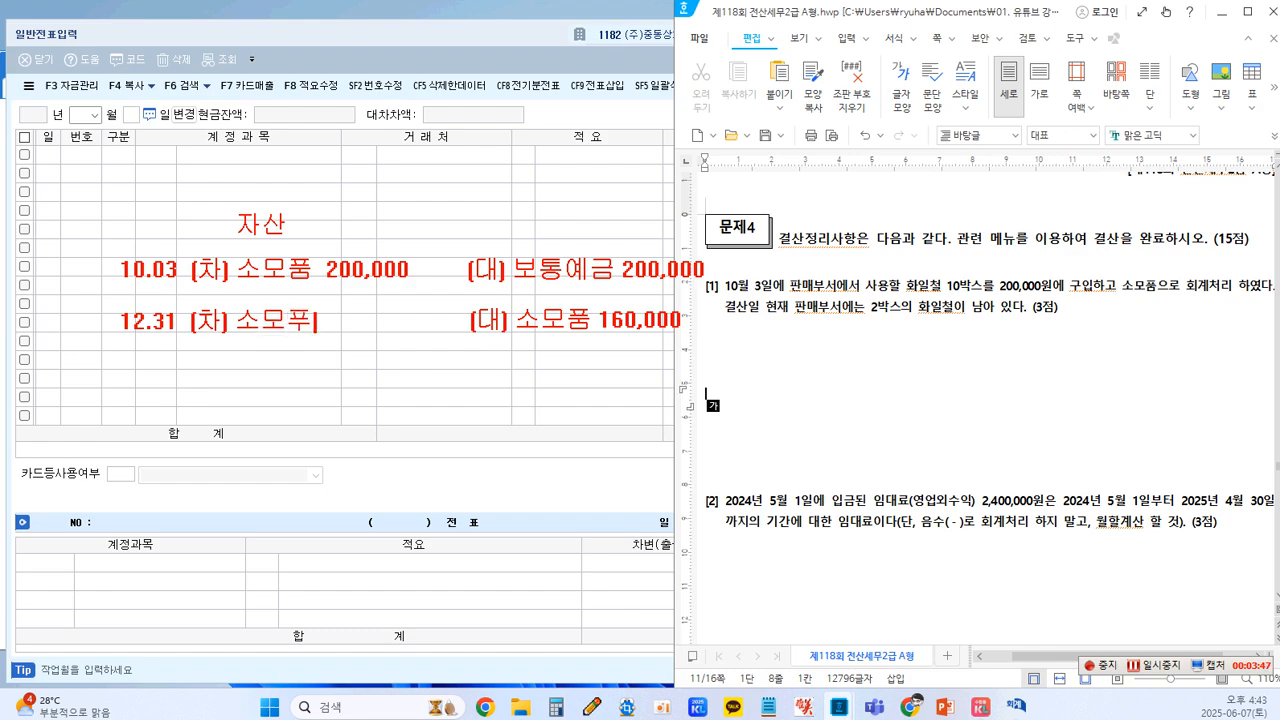
pyautogui.press('BackSpace')
pyautogui.write('품비 160,000')
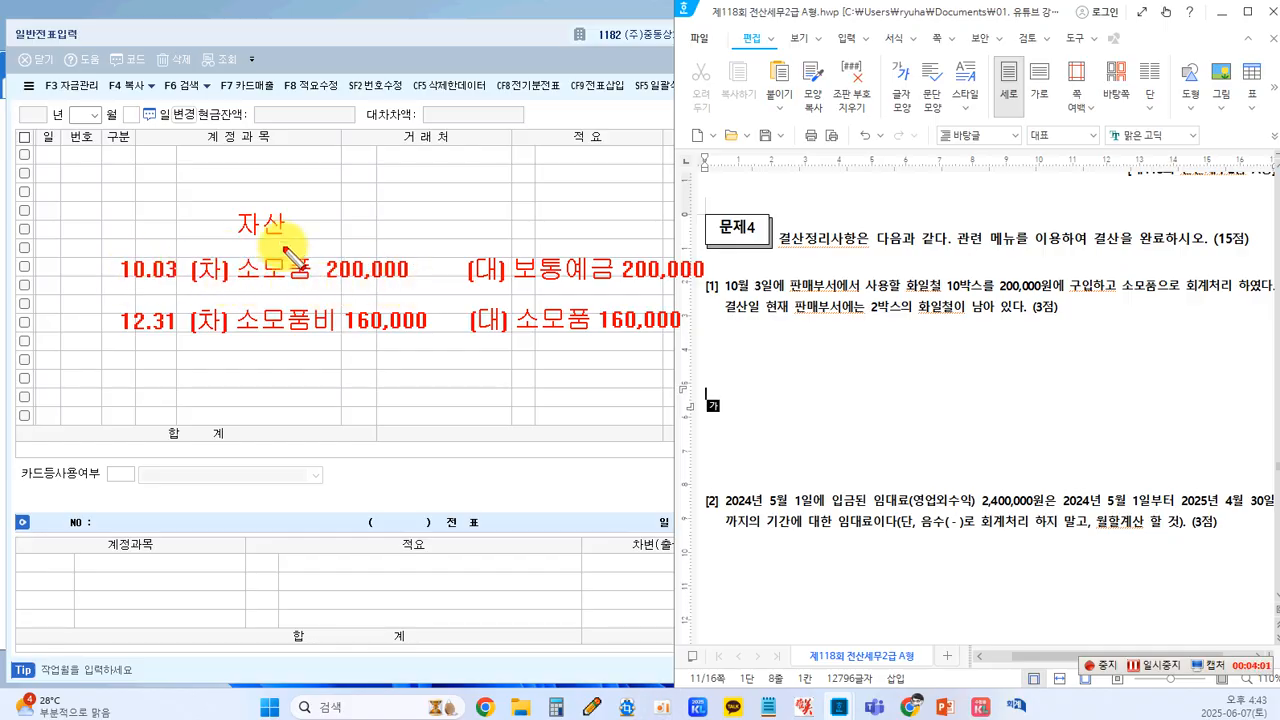
# Box 자산 and the 12.31 entry in red, and link the blue-circled 소모품 accounts of both entries with an arrow.
pyautogui.moveTo(226, 207); pyautogui.dragTo(295, 241)
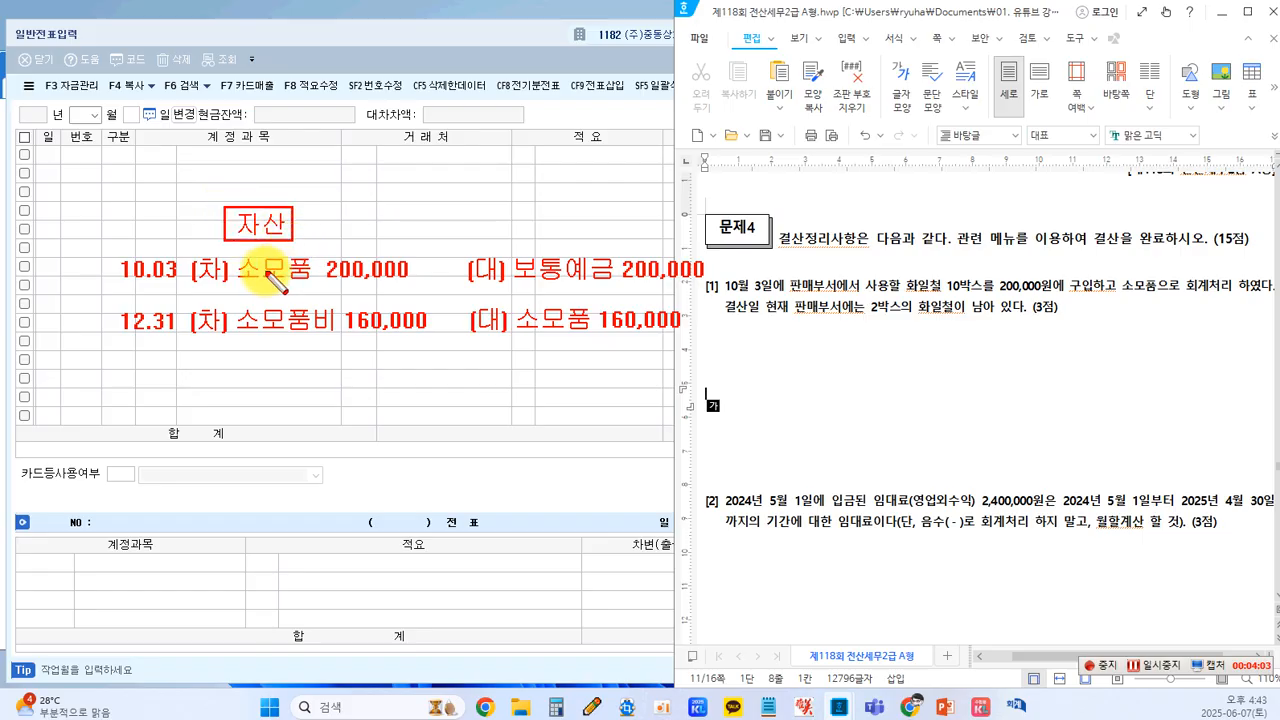
pyautogui.moveTo(103, 299)
pyautogui.mouseDown()
pyautogui.moveTo(478, 352)
pyautogui.moveTo(710, 339)
pyautogui.mouseUp()
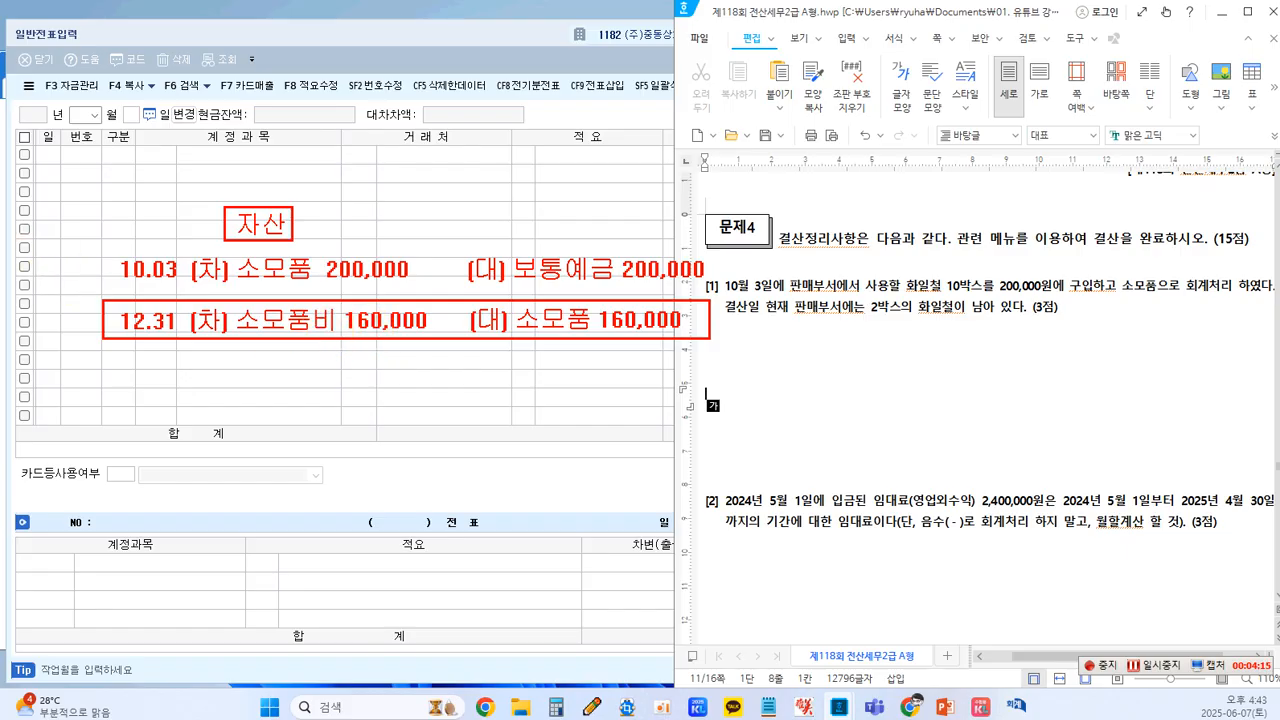
pyautogui.moveTo(218, 261)
pyautogui.mouseDown()
pyautogui.moveTo(235, 249)
pyautogui.moveTo(221, 262)
pyautogui.mouseUp()
pyautogui.moveTo(277, 293); pyautogui.dragTo(320, 293)
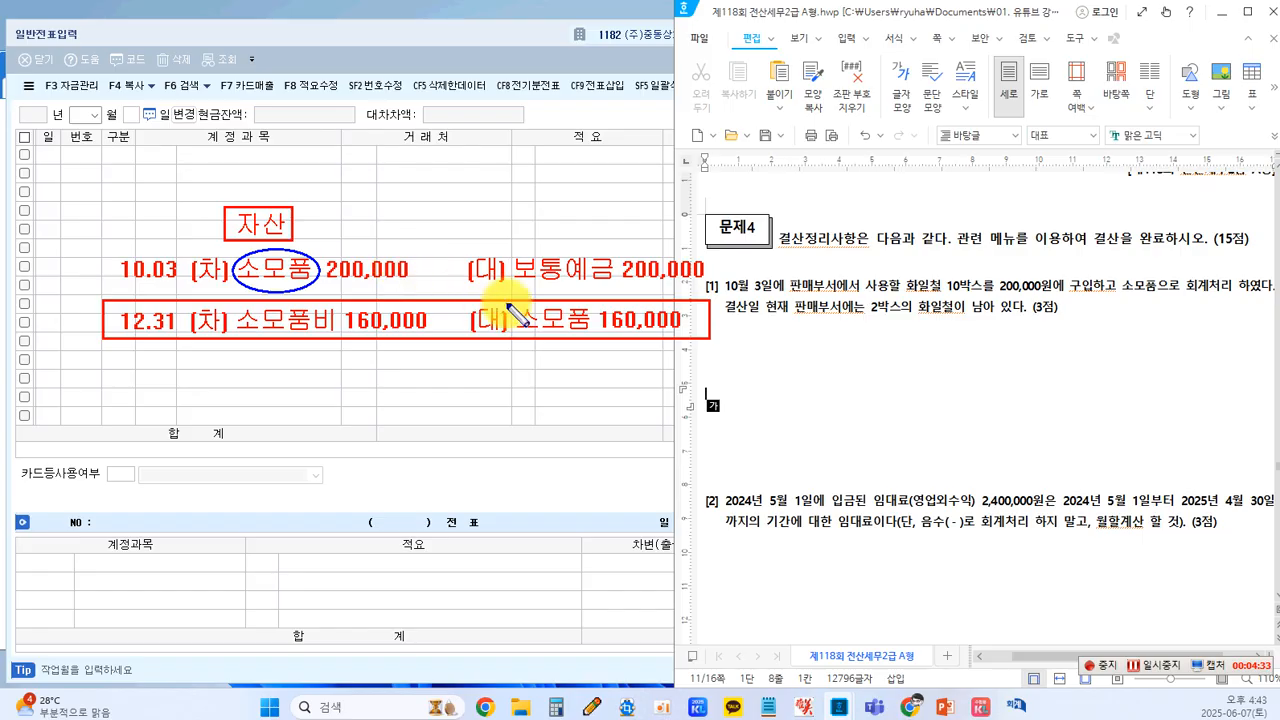
pyautogui.moveTo(505, 297); pyautogui.dragTo(605, 355)
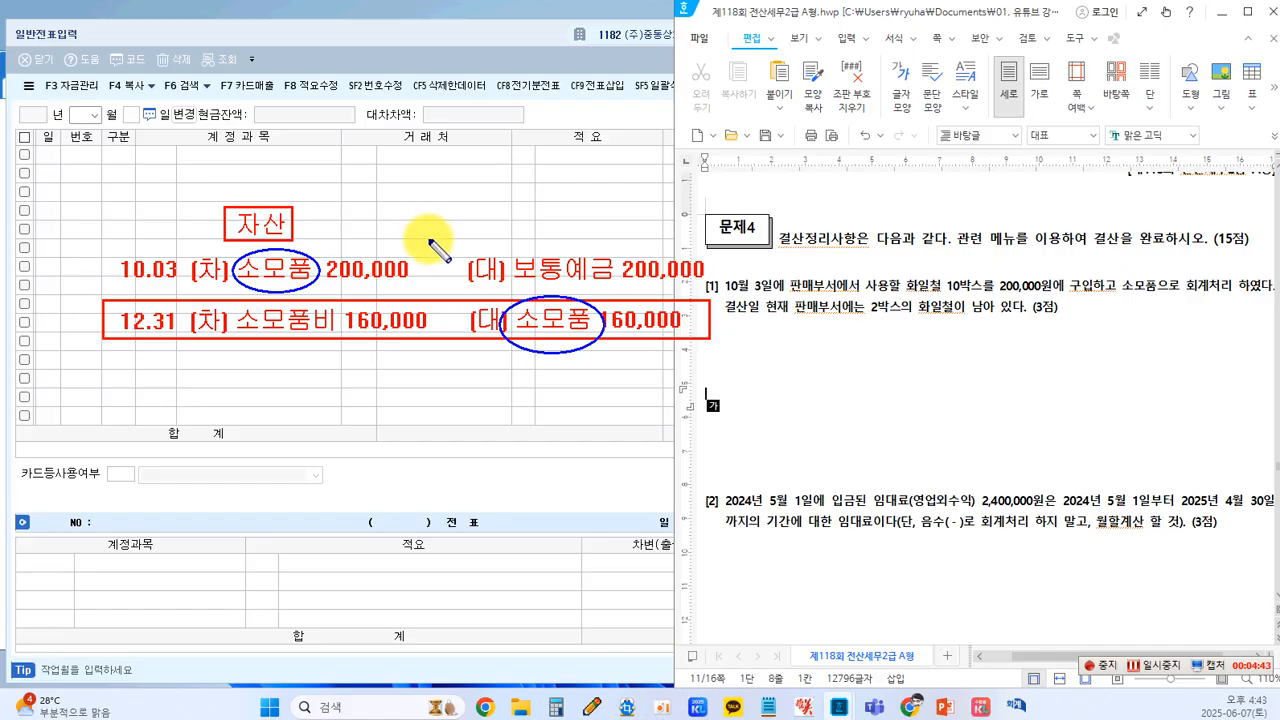
pyautogui.moveTo(412, 266); pyautogui.dragTo(508, 311)
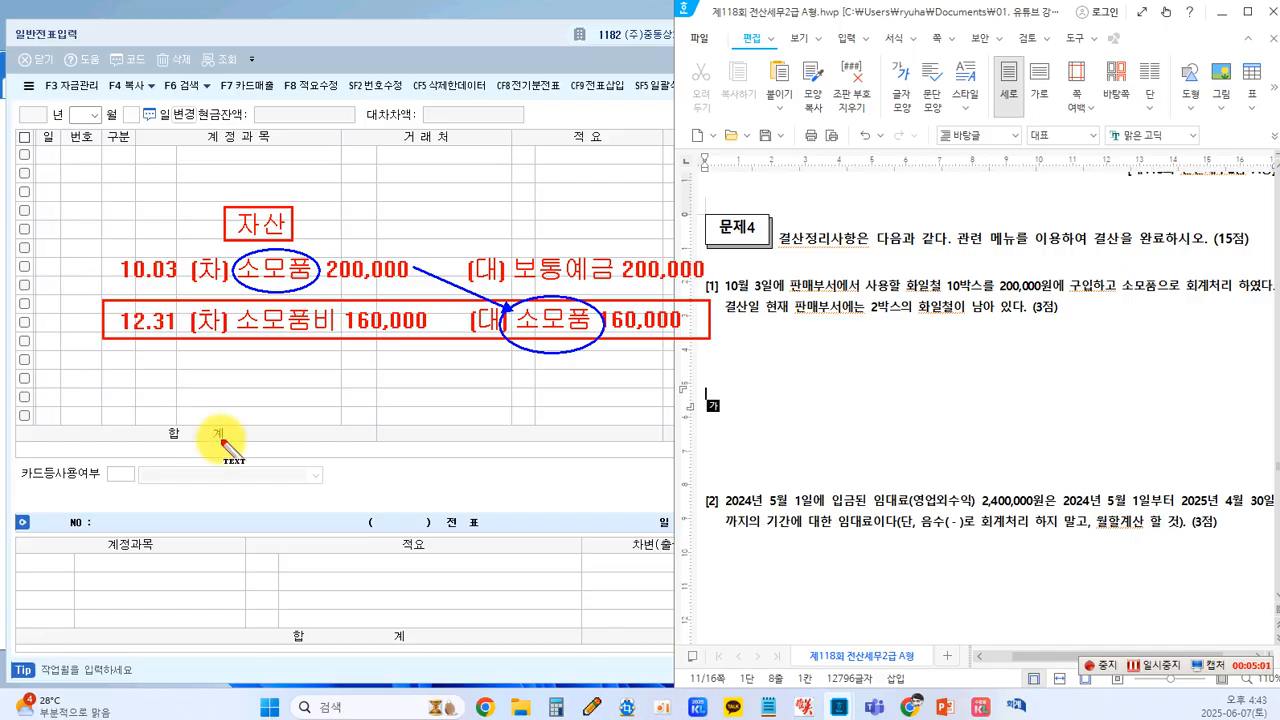
# Write the alternative entry "10.03 (차) 소모품비 200,000 (대) 보통예금 200,000" below the asset-method annotations.
pyautogui.click(143, 454)
pyautogui.write('10.03')
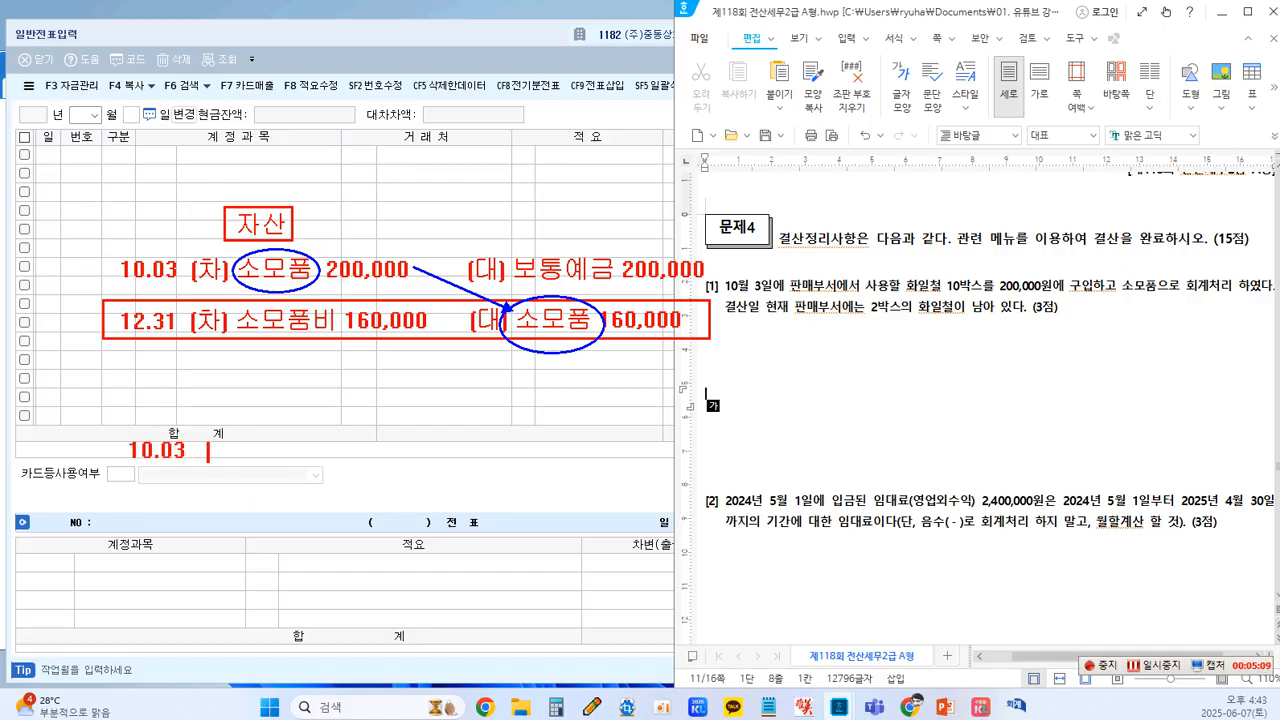
pyautogui.write(' (차) 소모푸')
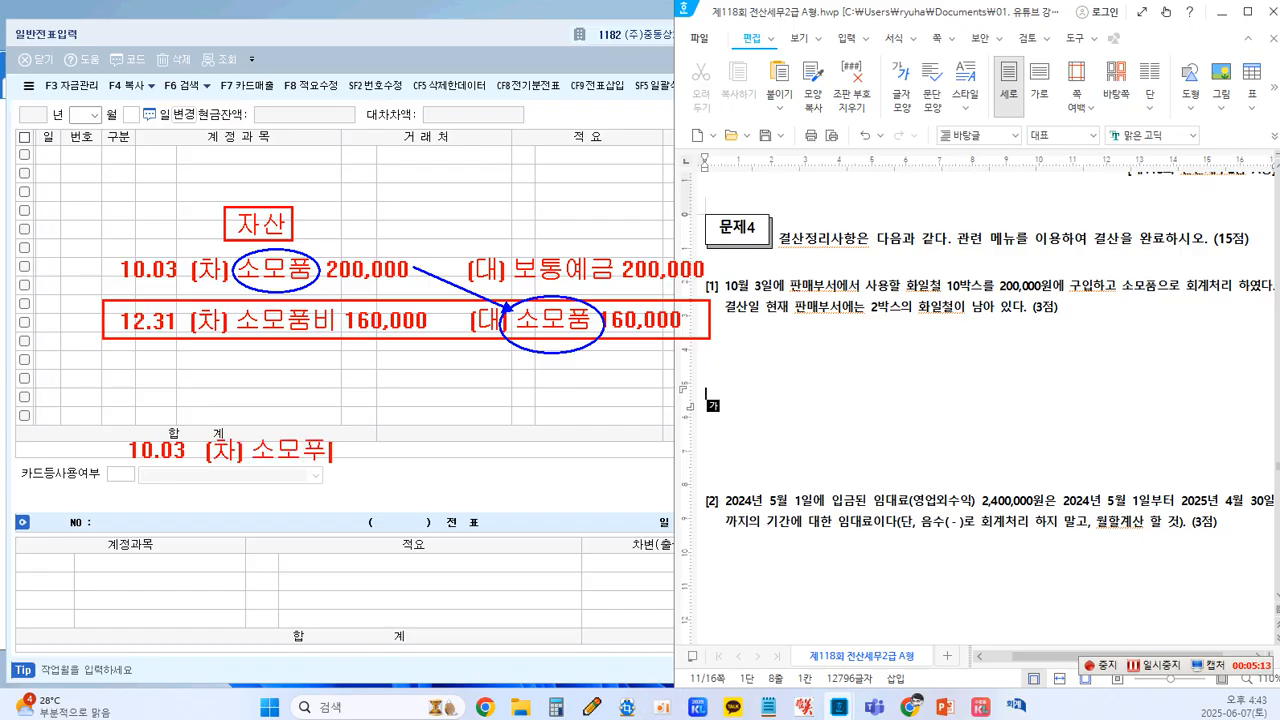
pyautogui.press('BackSpace')
pyautogui.write('품비 200')
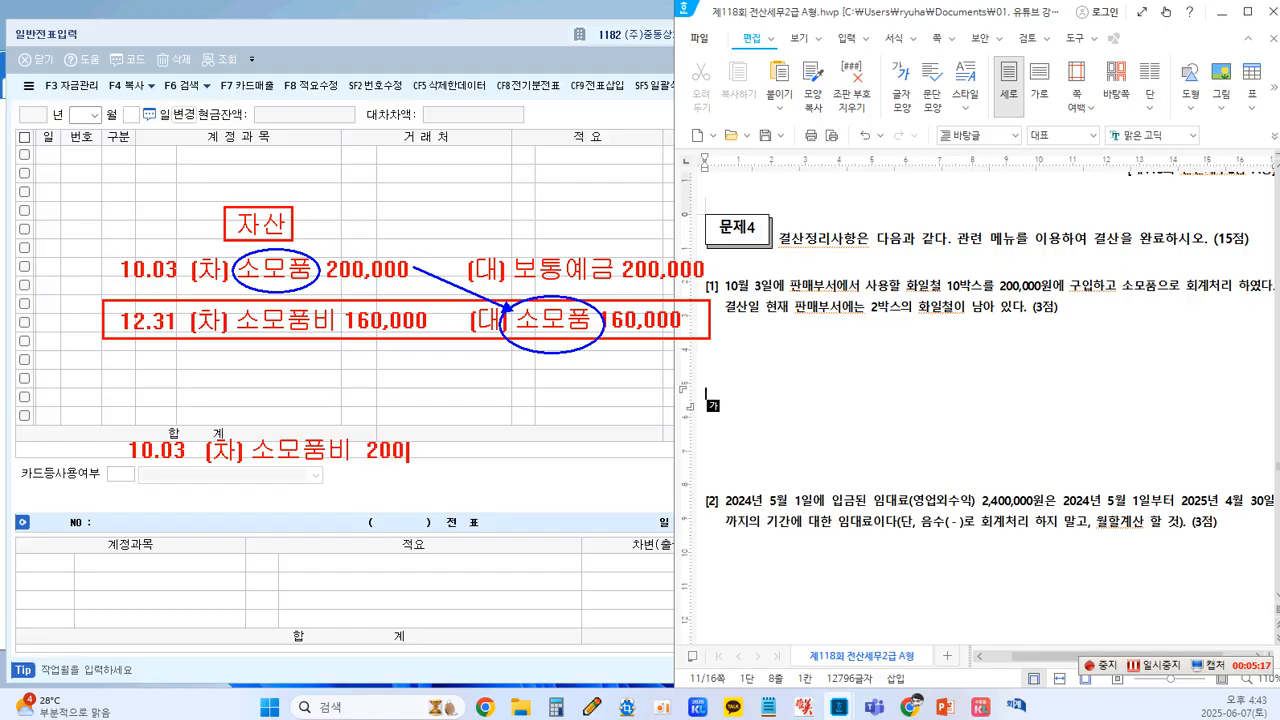
pyautogui.write(',000 (대) ')
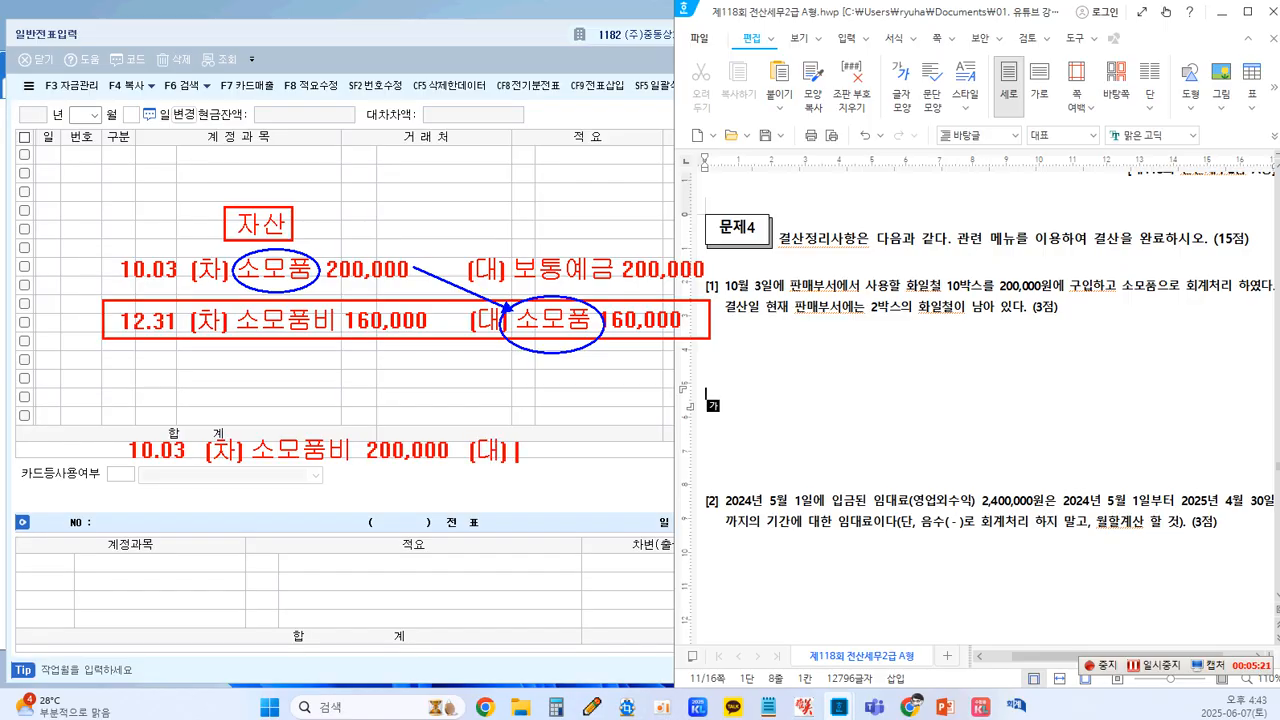
pyautogui.write('솜ㅂㅌ')
pyautogui.press('BackSpace')
pyautogui.press('BackSpace')
pyautogui.write('보통예금 ')
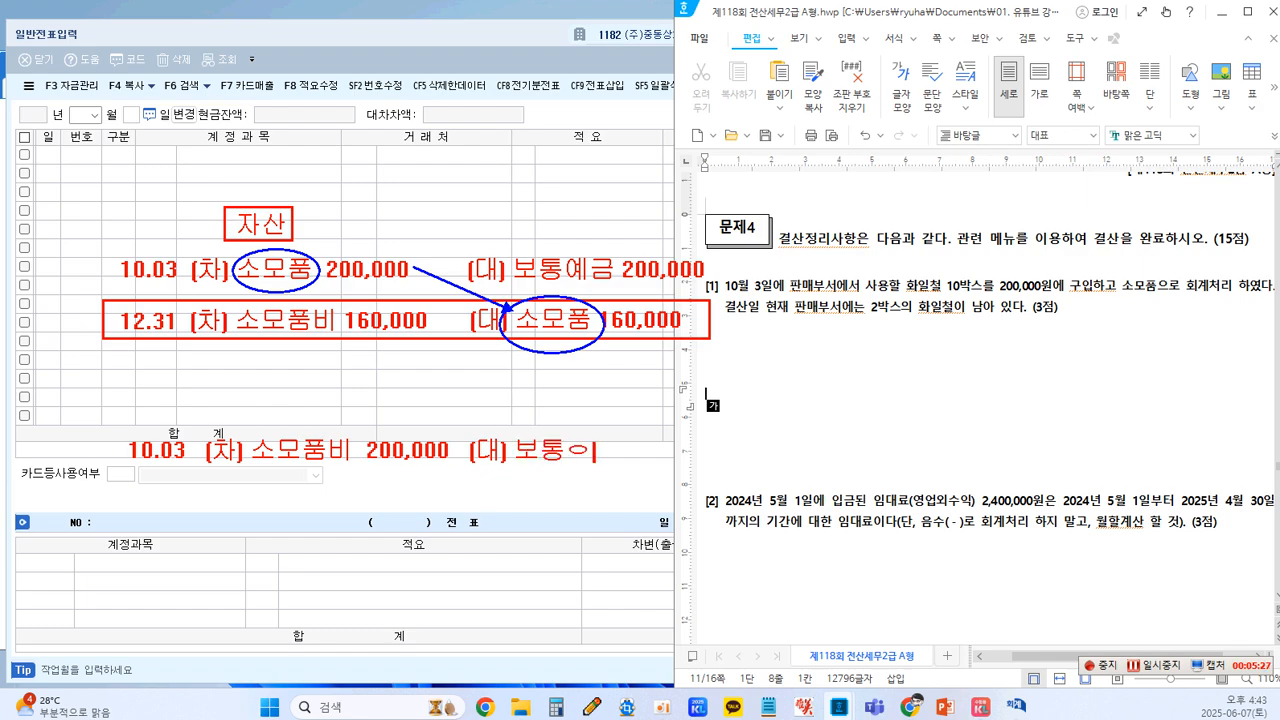
pyautogui.write('200')
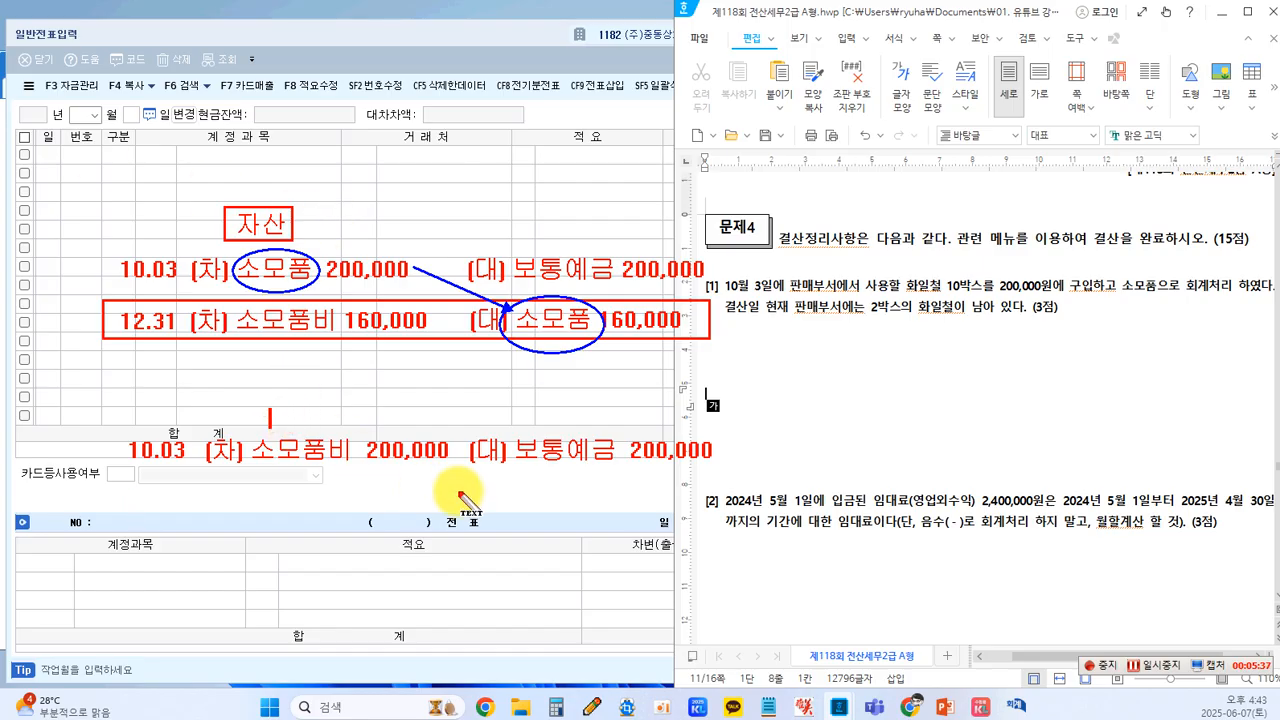
# Label the lower 10.03 entry 비용 and draw a red box around the label.
pyautogui.write('ㅈ;')
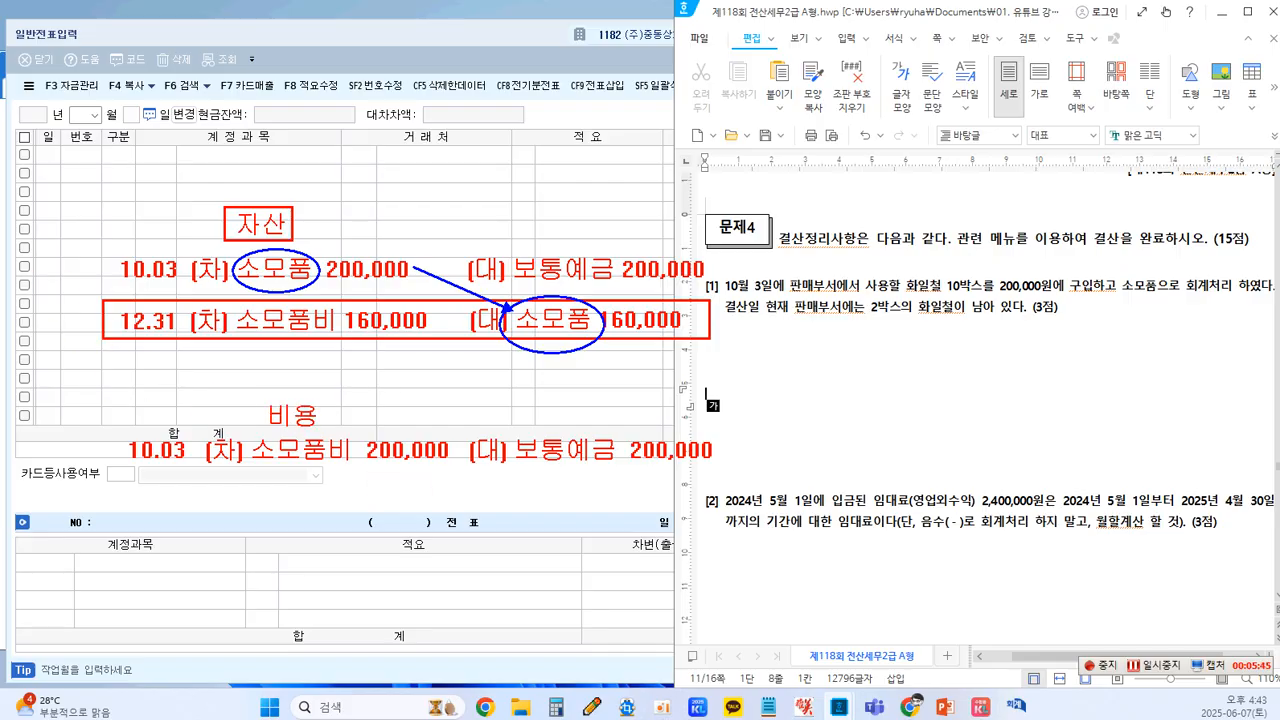
pyautogui.moveTo(249, 394); pyautogui.dragTo(332, 434)
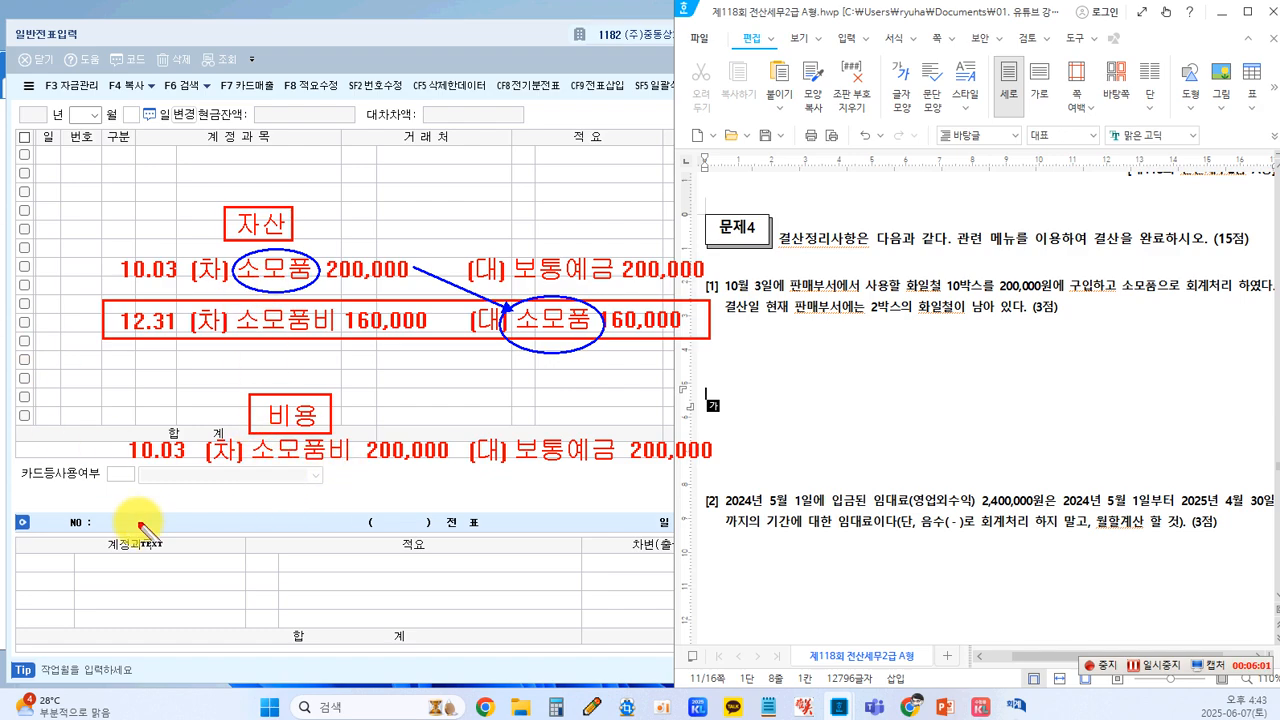
# Start the expense-method adjusting entry with "12.31 (차)" below the 10.03 entry and box that entry's debit 소모품비 200,000 in blue.
pyautogui.write('1')
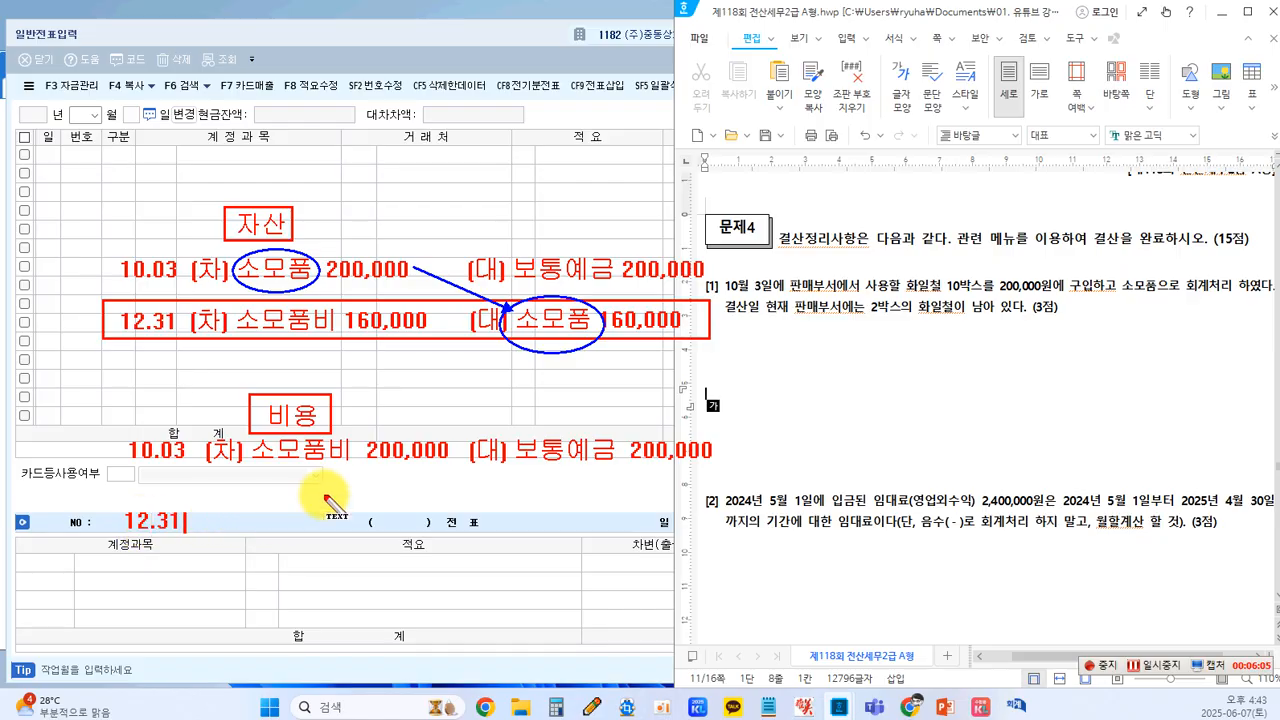
pyautogui.write('2.31')
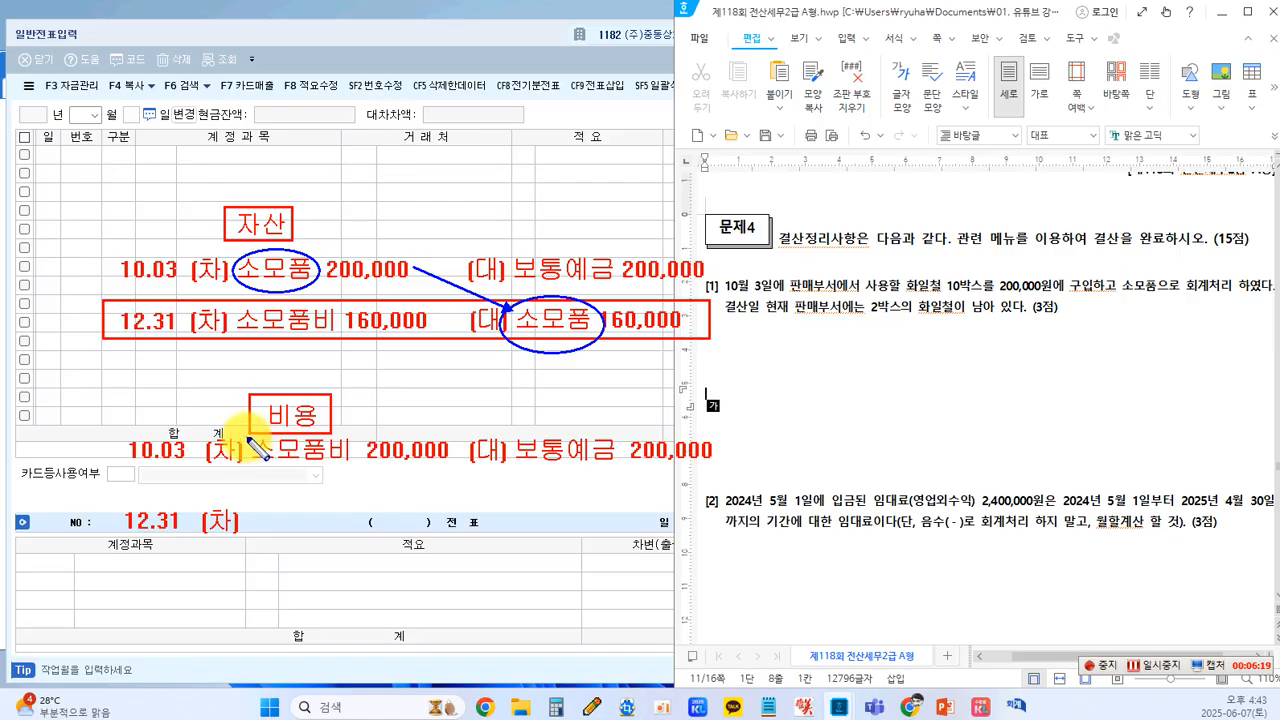
pyautogui.moveTo(247, 437); pyautogui.dragTo(456, 473)
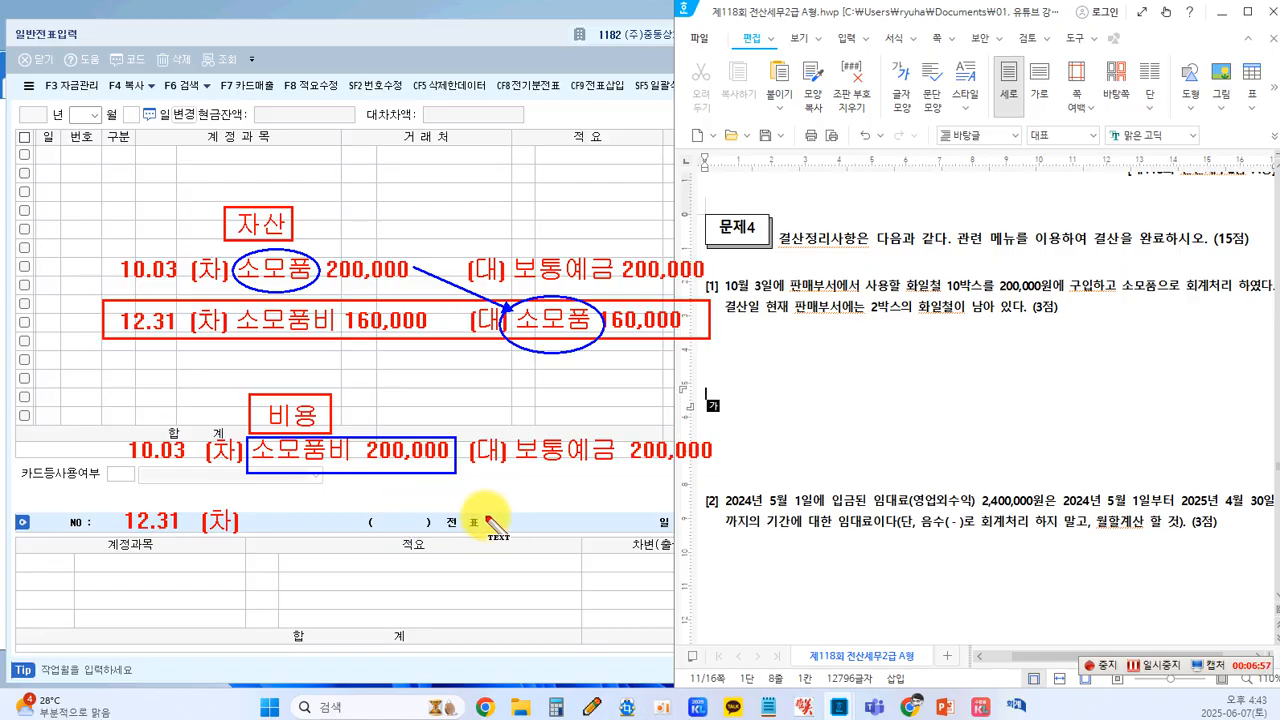
# Write the credit side "(대) 소모품비 40,000" on the lower 12.31 annotation and box the account and amount in red.
pyautogui.write('(')
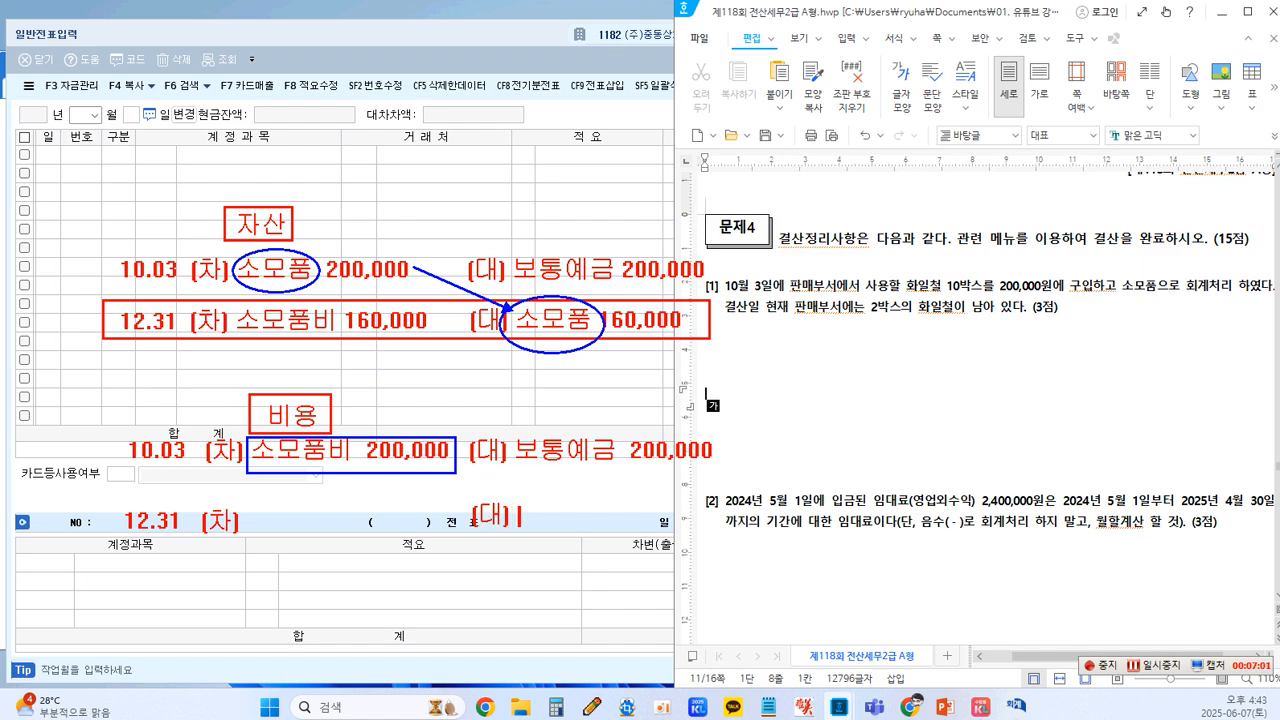
pyautogui.write('대) 소모푸')
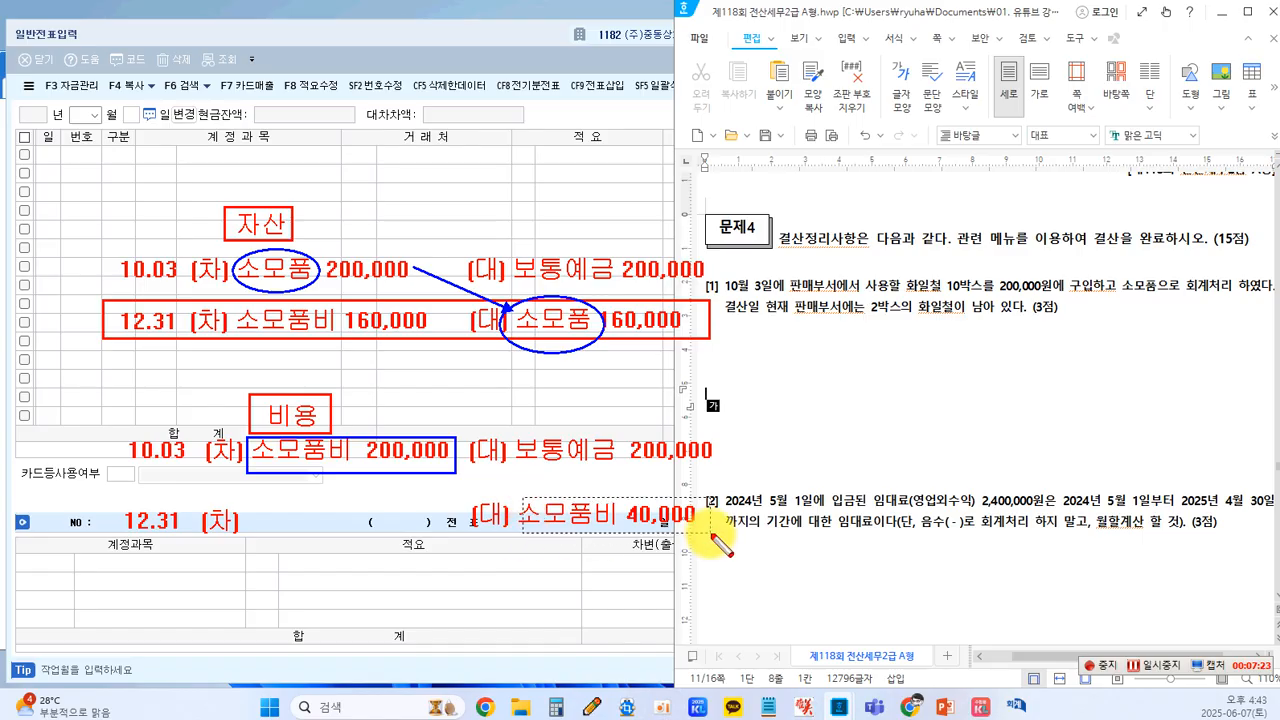
pyautogui.moveTo(710, 536); pyautogui.dragTo(522, 496)
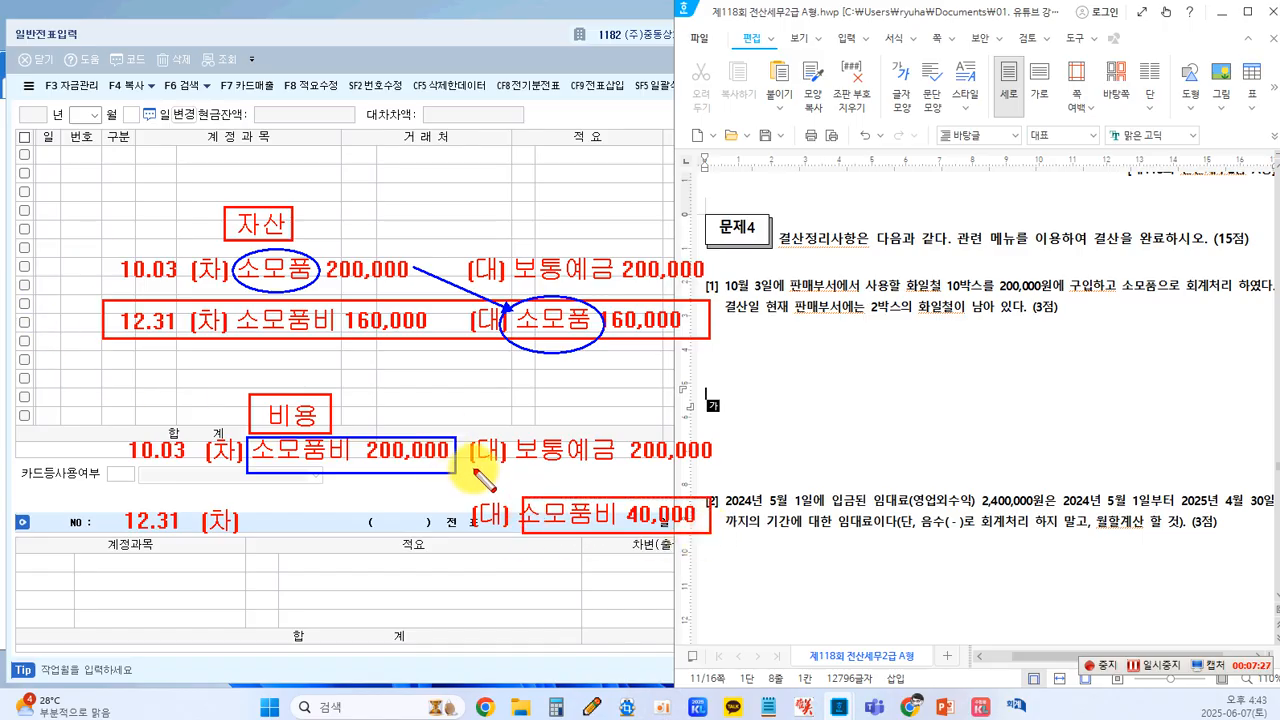
# Draw a red arrow from the boxed 소모품비 200,000 to the boxed 소모품비 40,000 and label it 소멸.
pyautogui.moveTo(460, 466); pyautogui.dragTo(516, 498)
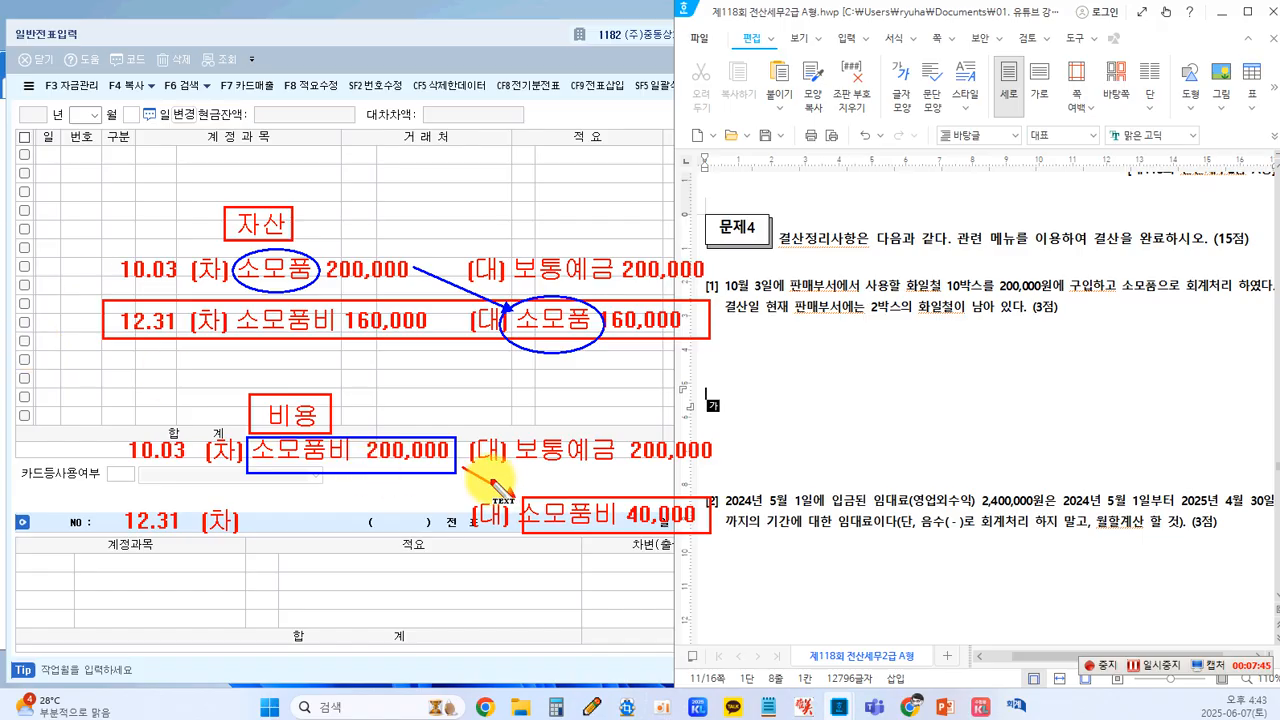
pyautogui.moveTo(433, 482); pyautogui.dragTo(433, 500)
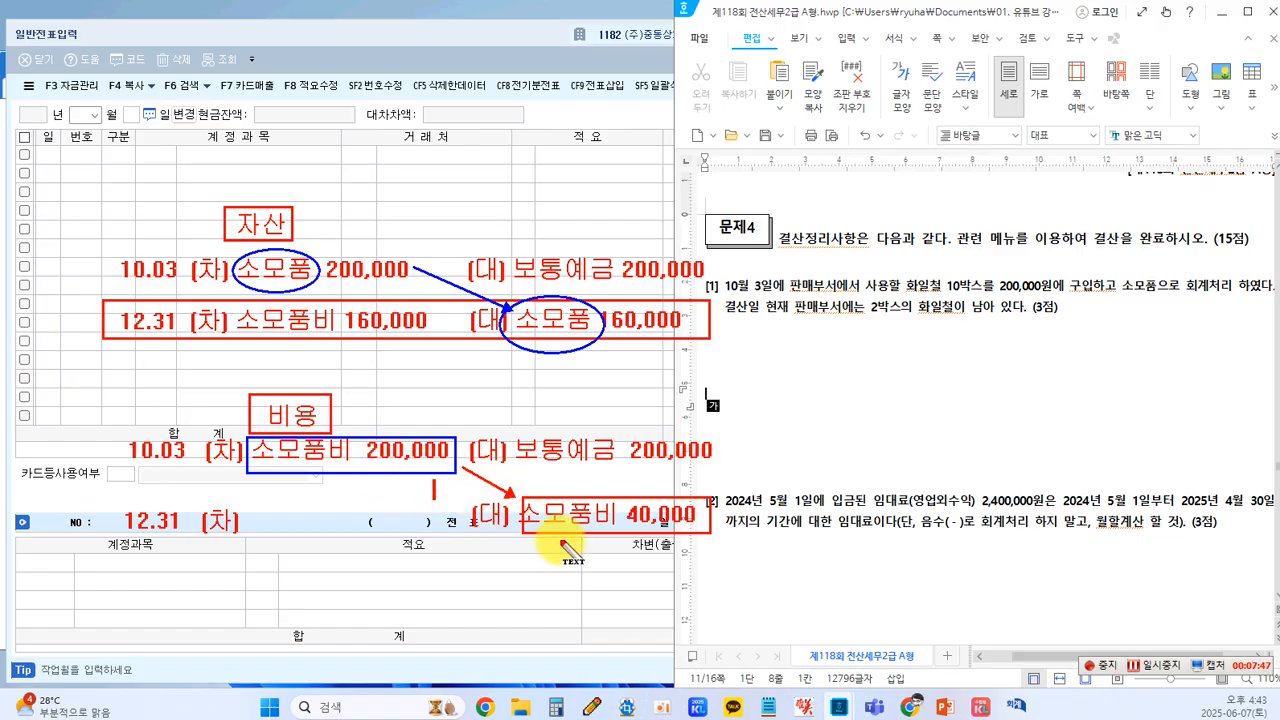
pyautogui.write('소멸')
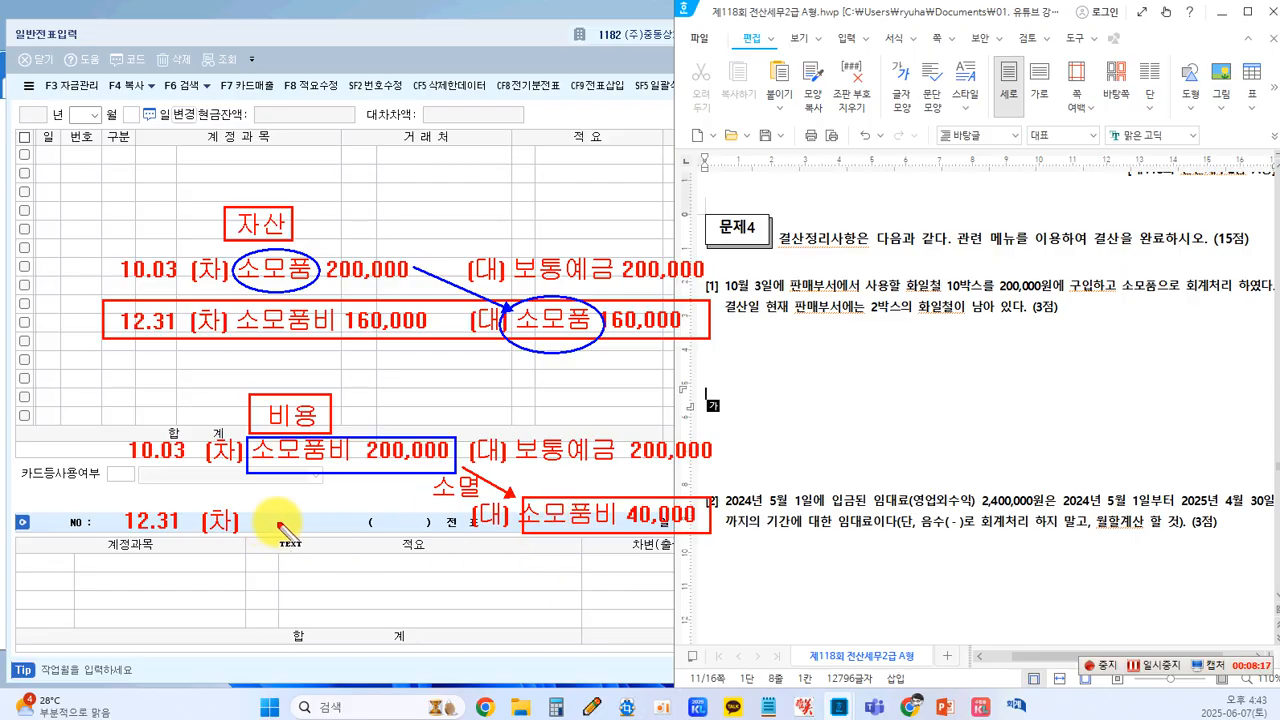
# Complete the lower 12.31 debit side with "소모품 40,000", circle 소모품 in question [1], and leave annotation mode.
pyautogui.moveTo(259, 512); pyautogui.dragTo(259, 530)
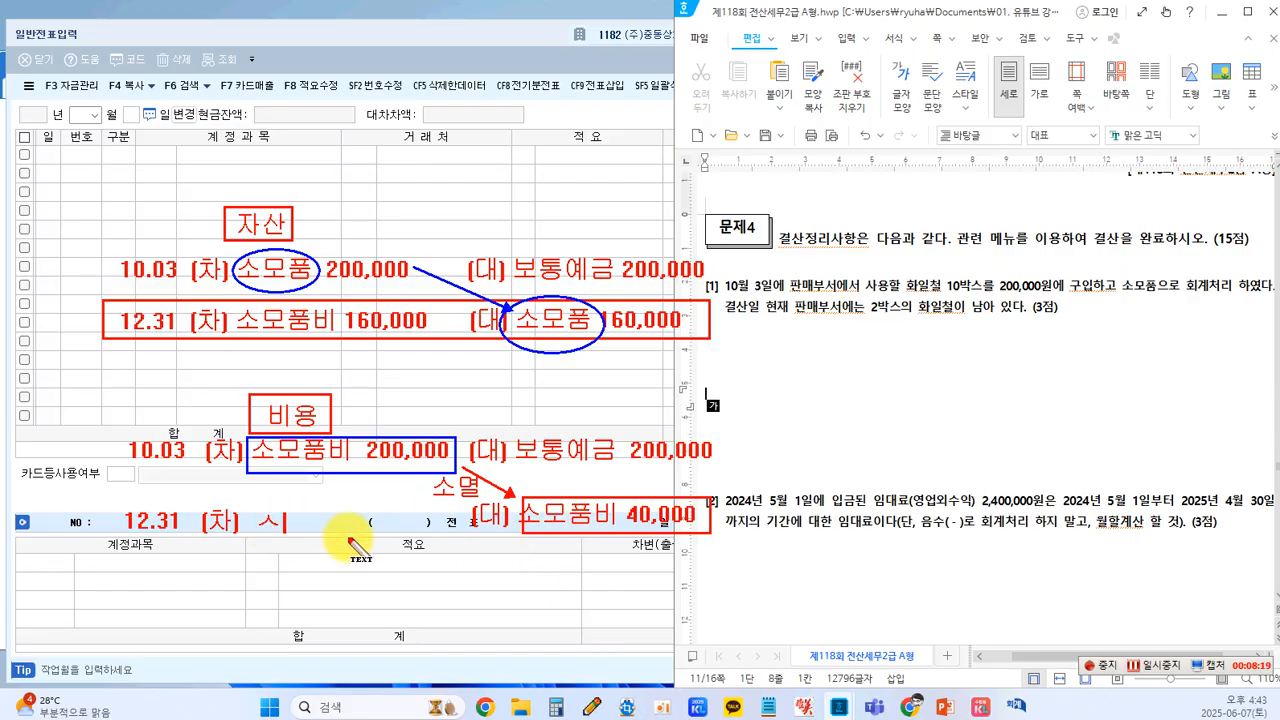
pyautogui.write('소')
pyautogui.write('ㅗㅜ')
pyautogui.write('ㅗㅍㅜ')
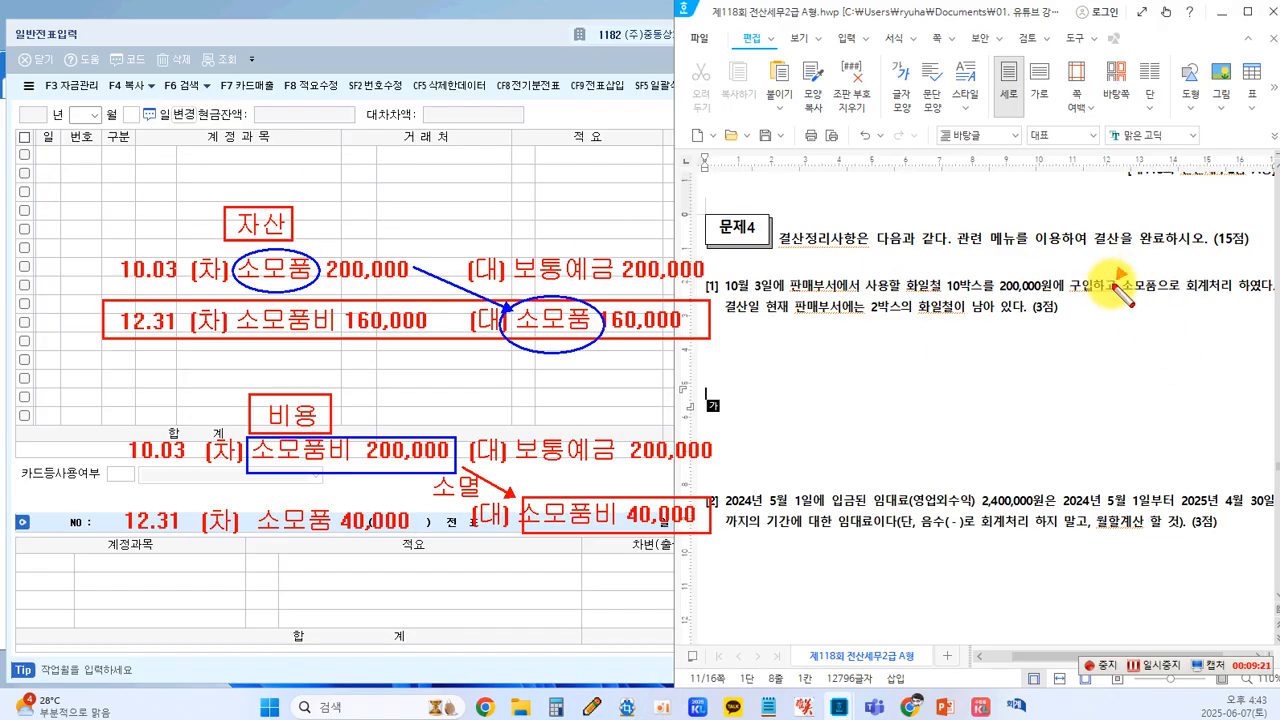
pyautogui.moveTo(1127, 264); pyautogui.dragTo(1122, 272)
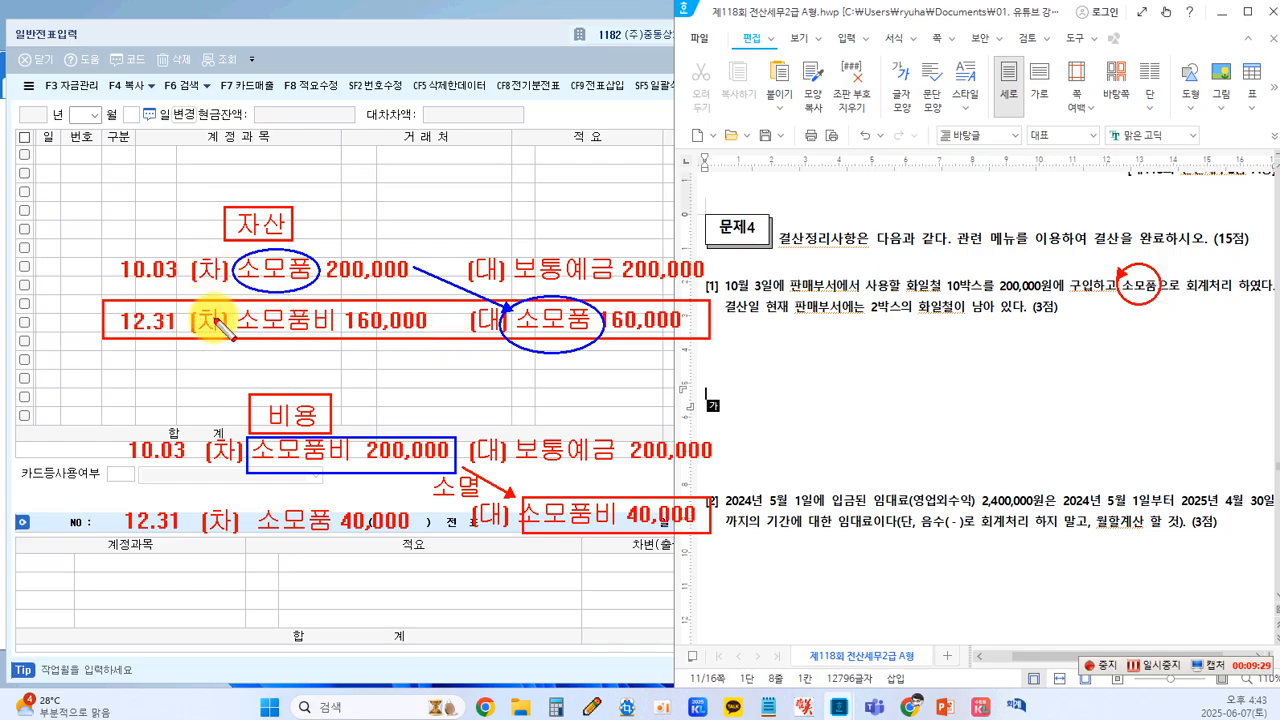
pyautogui.press('Escape')
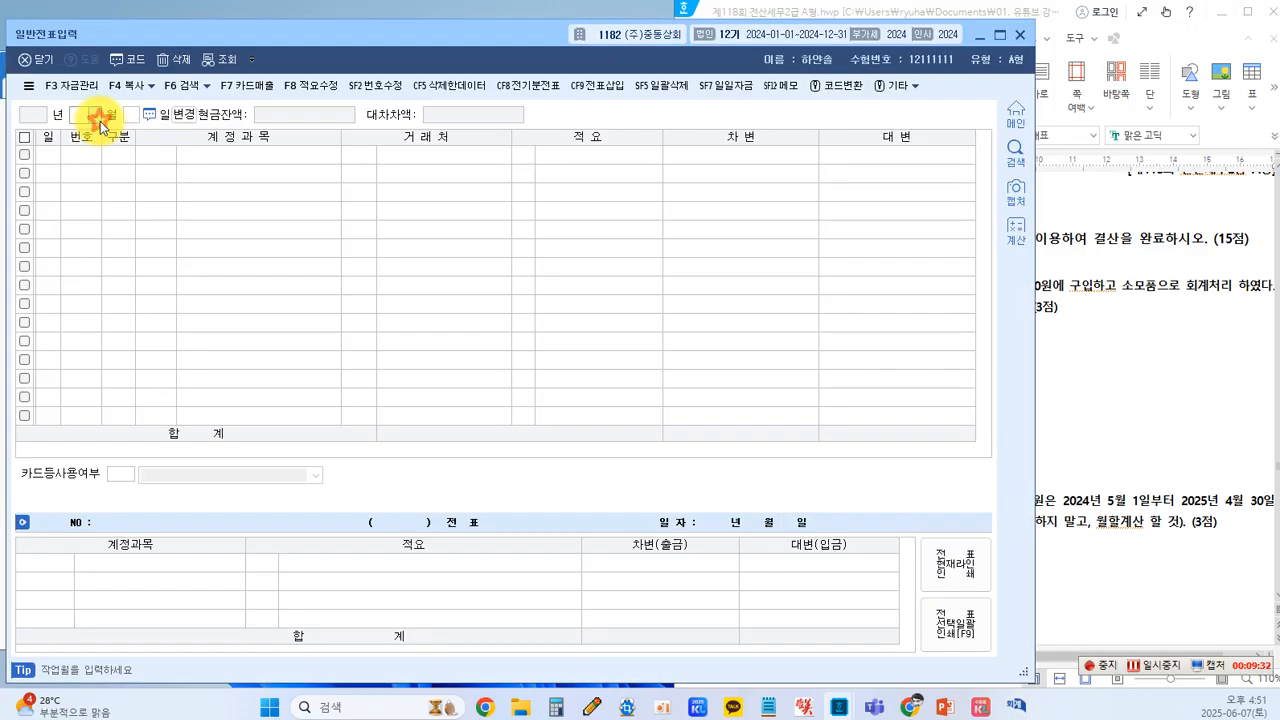
# Set the general voucher date to December 31, 2024 and start a new line as 차변 (type 3).
pyautogui.click(100, 125)
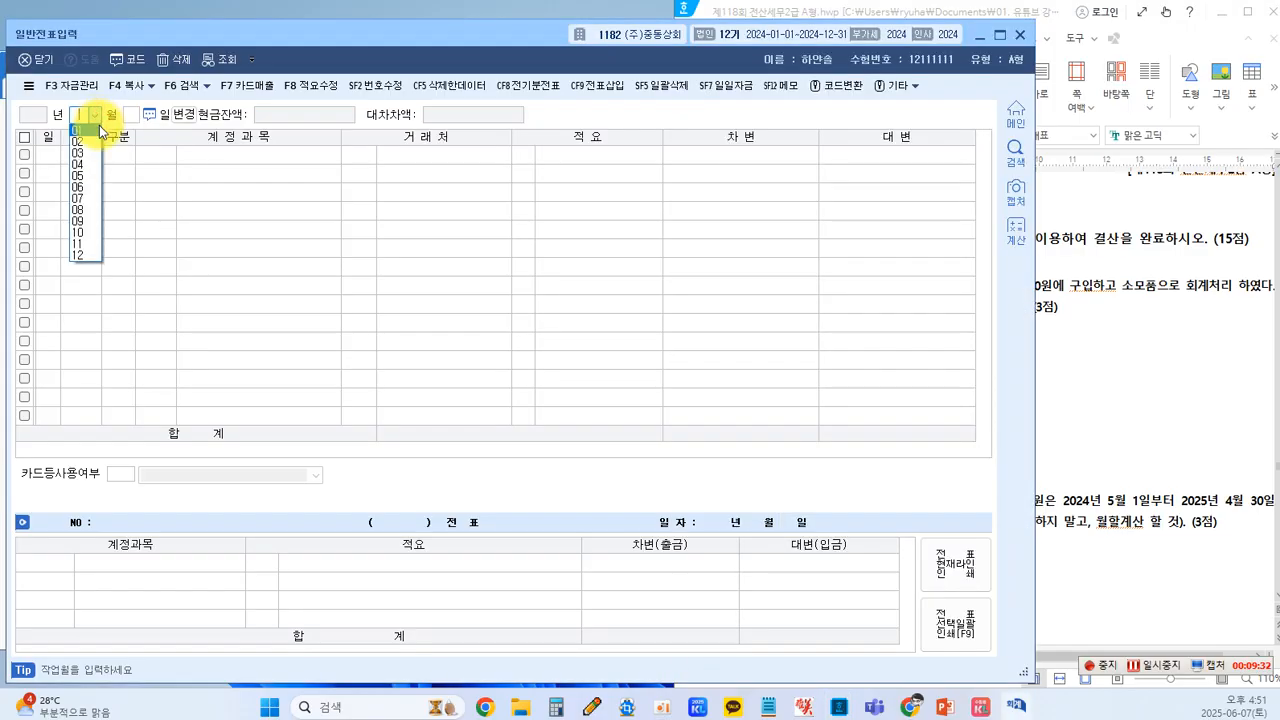
pyautogui.click(96, 262)
pyautogui.write('3')
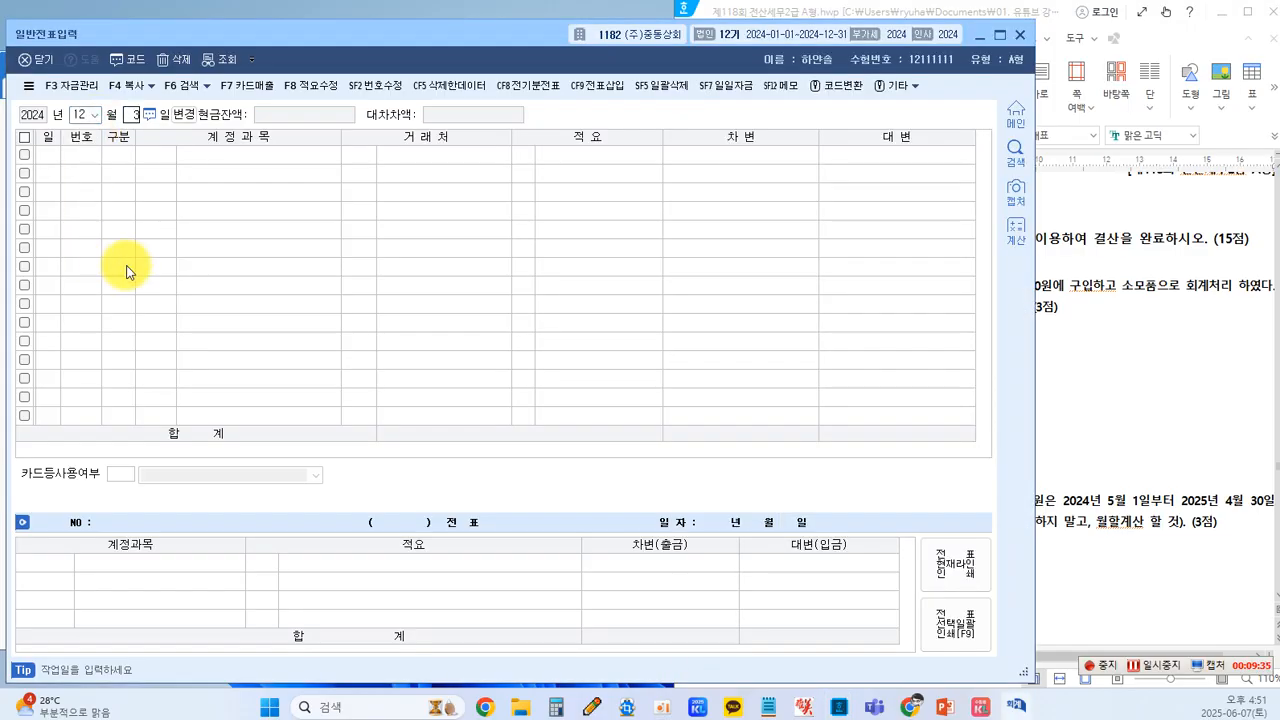
pyautogui.write('1')
pyautogui.press('Return')
pyautogui.write('3')
pyautogui.press('Return')
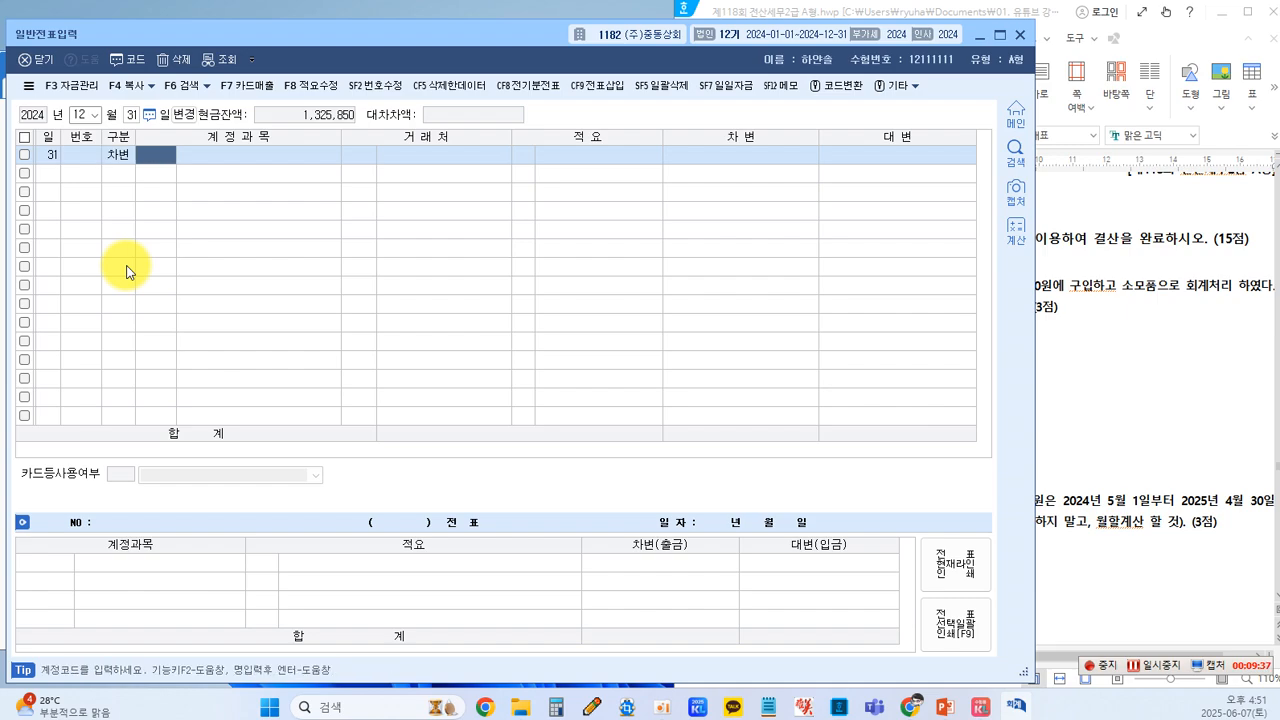
# Enter account 0830 소모품비 with a debit of 160,000 on the December 31 voucher.
pyautogui.write('830')
pyautogui.press('Return')
pyautogui.press('Return')
pyautogui.press('Return')
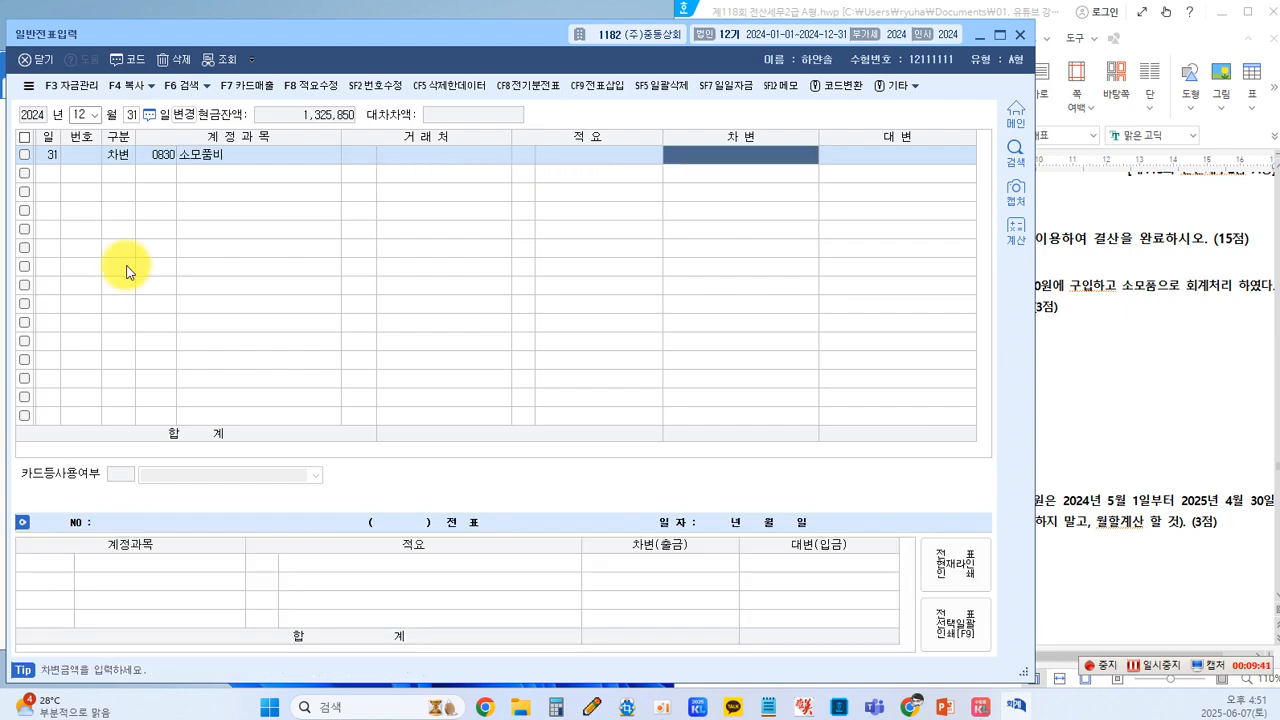
pyautogui.write('160,000')
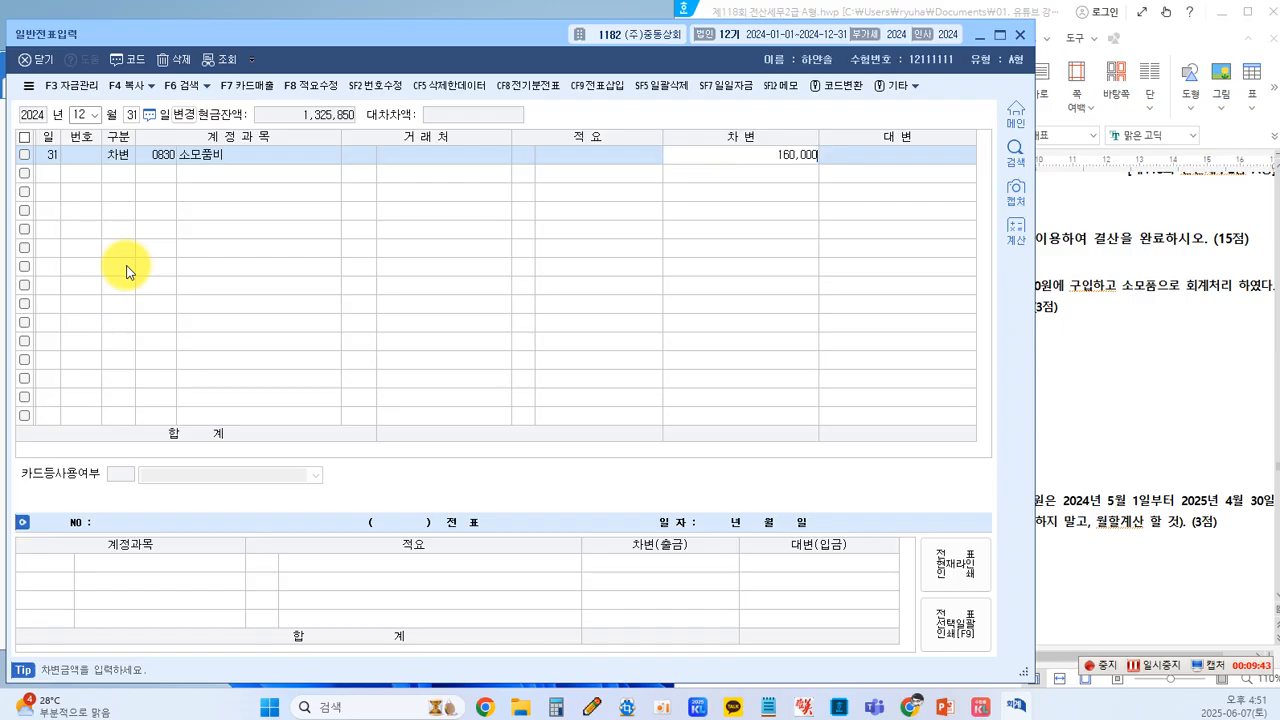
pyautogui.press('Return')
pyautogui.press('Return')
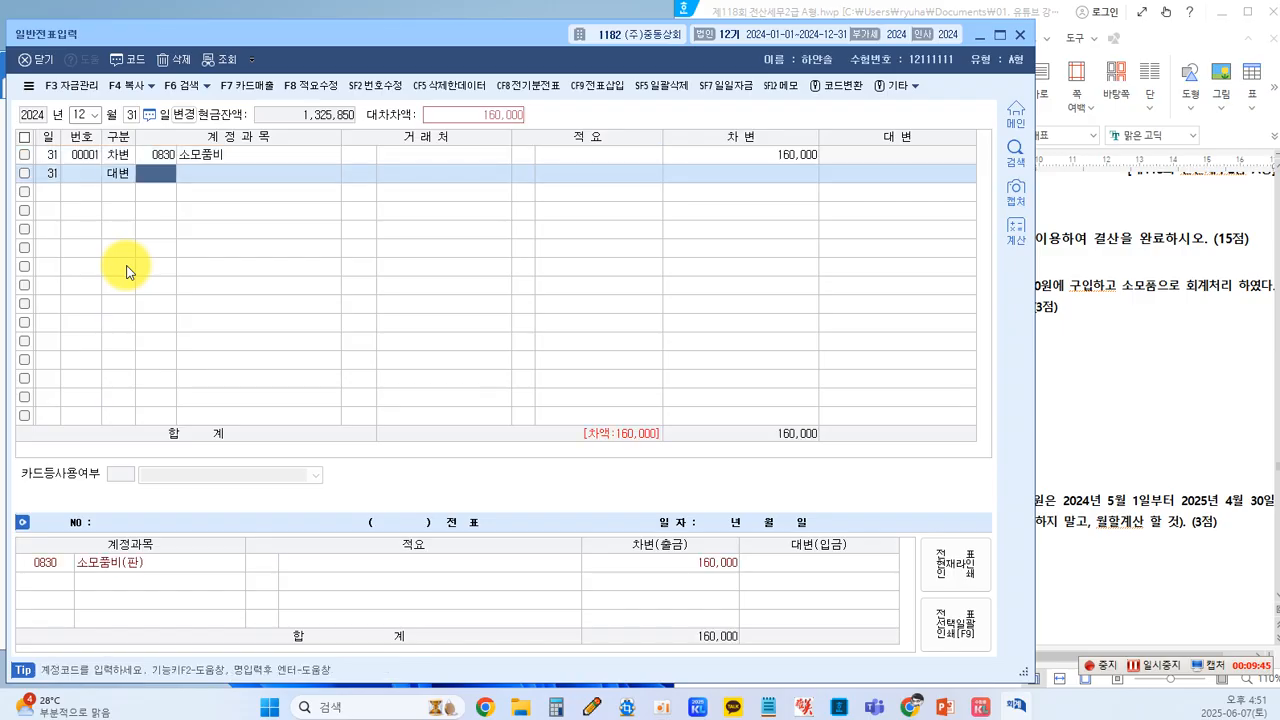
# Look up 소모품 in the account codes and record account 0173 소모품 as the 160,000 credit line.
pyautogui.write('thl')
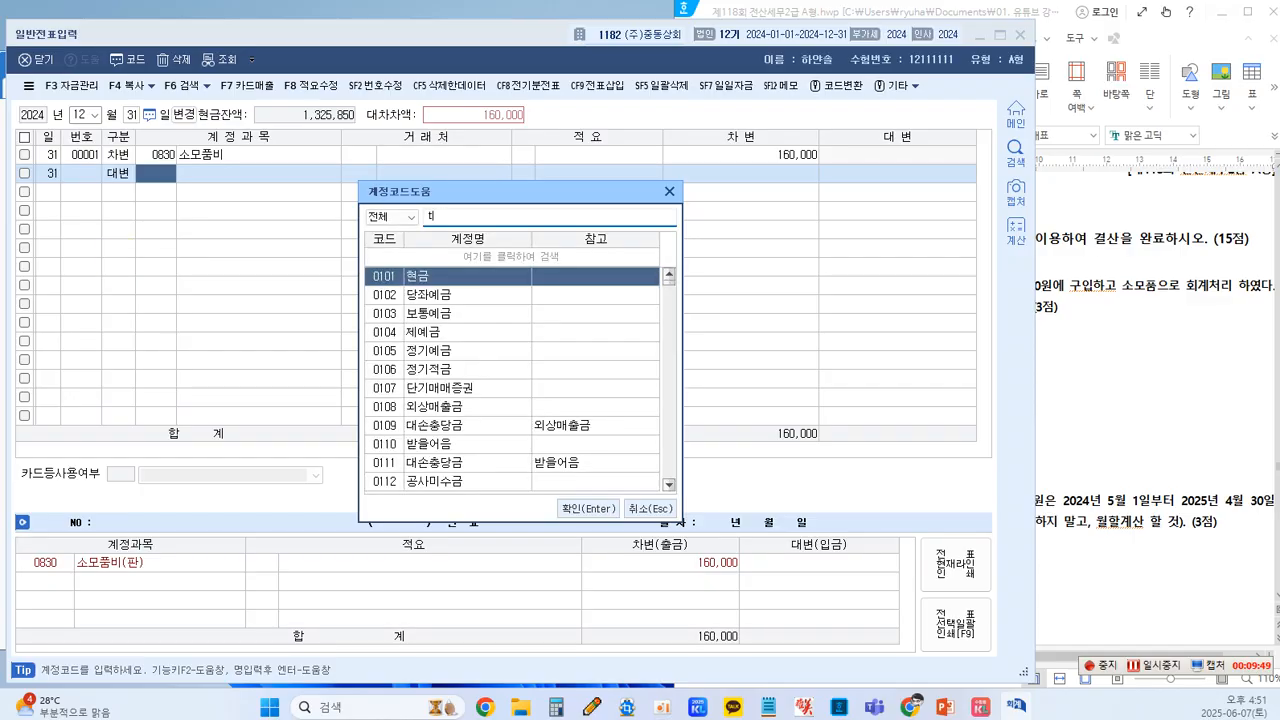
pyautogui.write('tha')
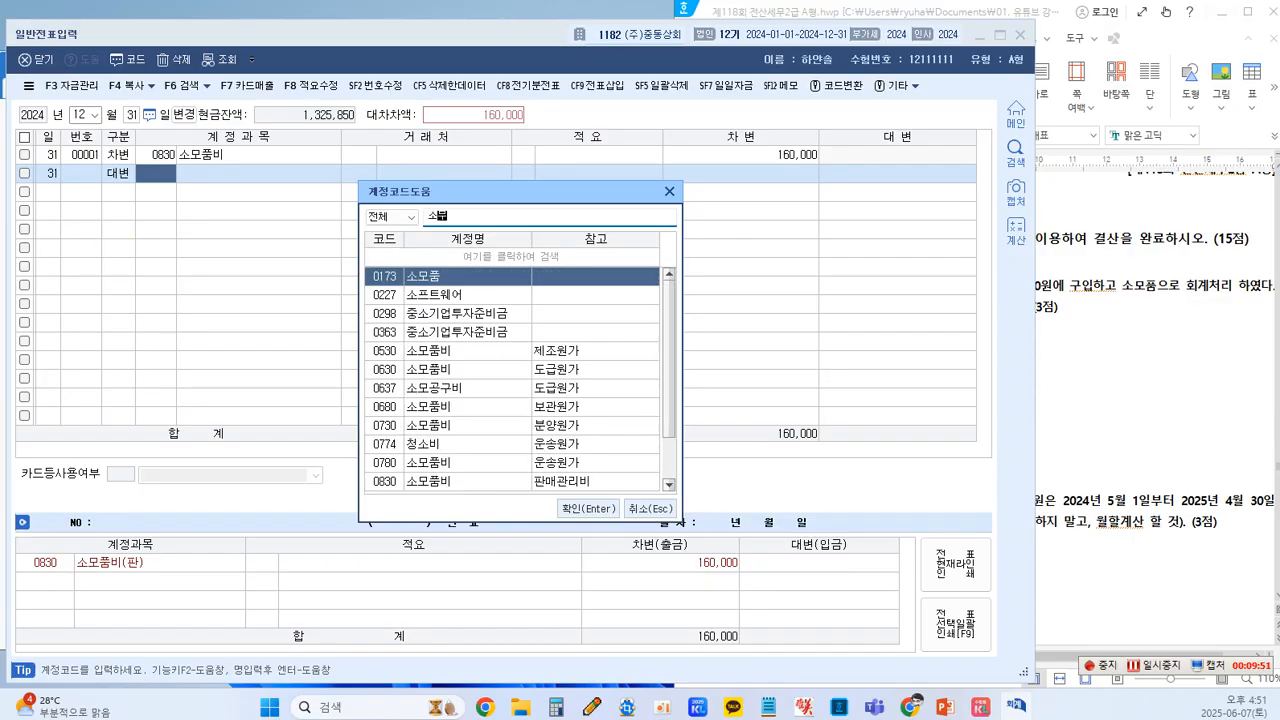
pyautogui.write('hvna')
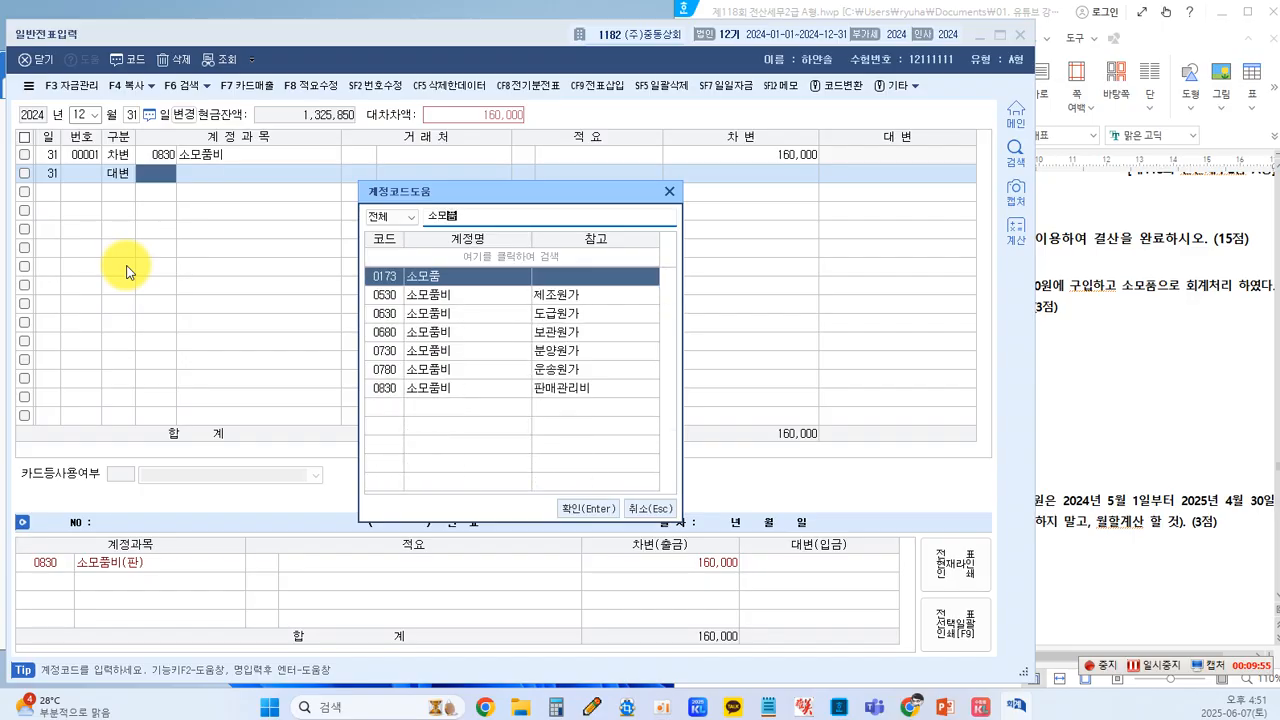
pyautogui.press('Down')
pyautogui.press('Down')
pyautogui.press('Down')
pyautogui.press('Down')
pyautogui.press('Down')
pyautogui.press('Down')
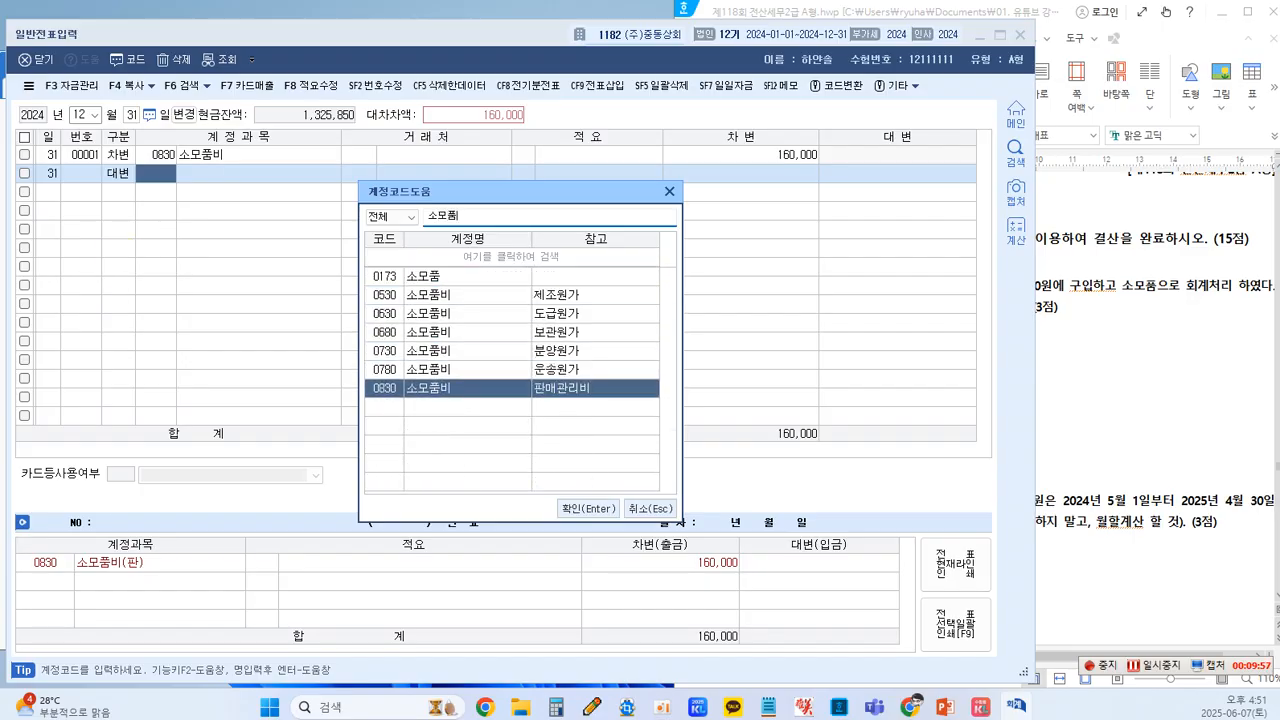
pyautogui.press('Up')
pyautogui.press('Up')
pyautogui.press('Up')
pyautogui.press('Up')
pyautogui.press('Up')
pyautogui.press('Up')
pyautogui.press('Escape')
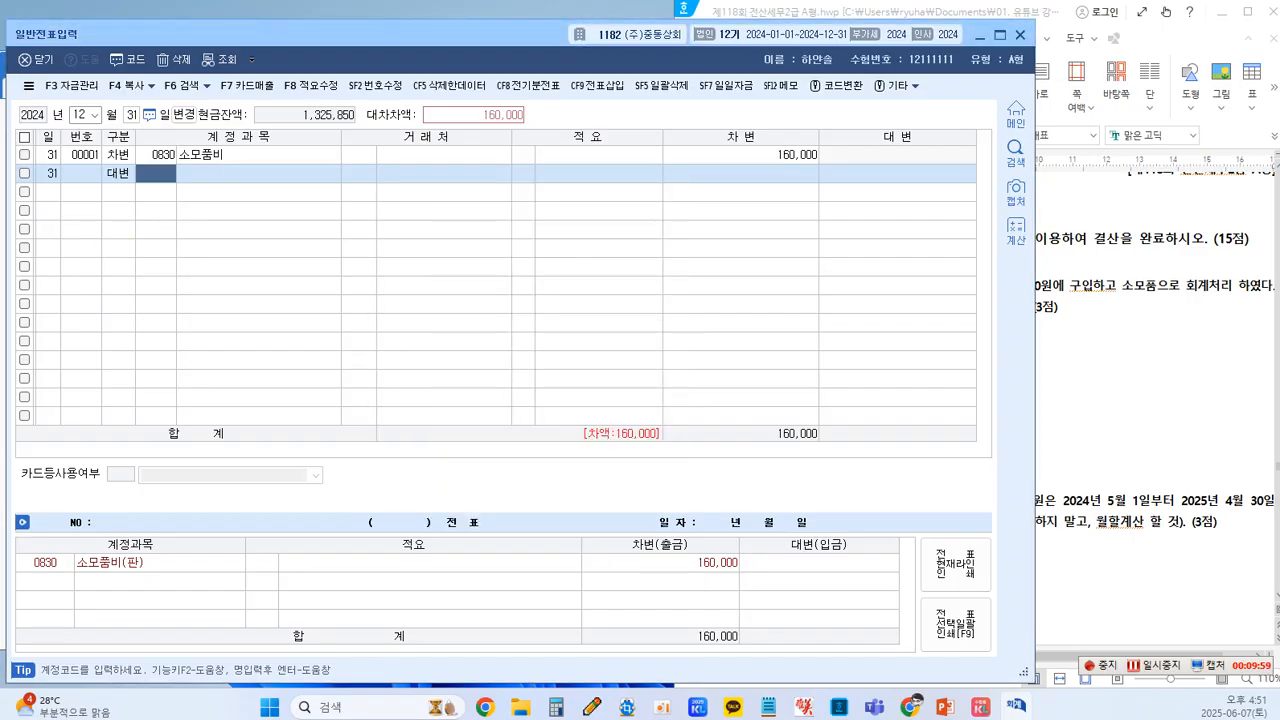
pyautogui.press('Return')
pyautogui.press('Return')
pyautogui.press('Return')
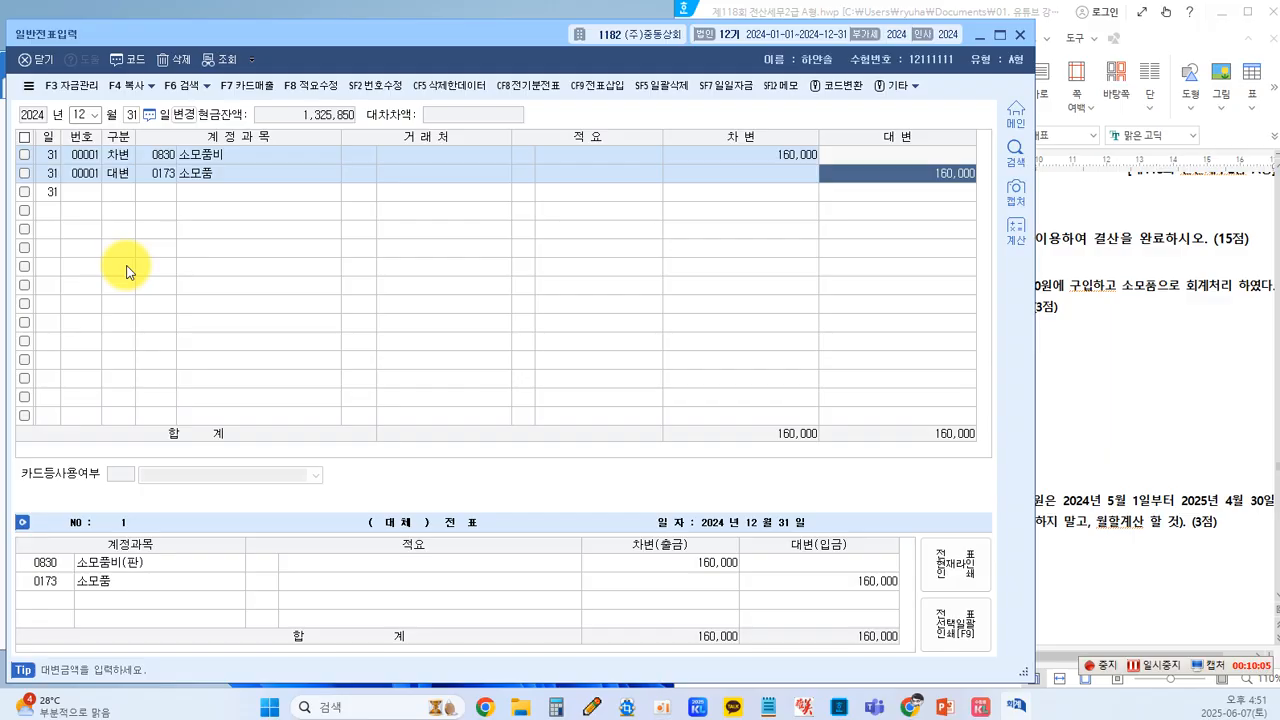
pyautogui.press('Return')
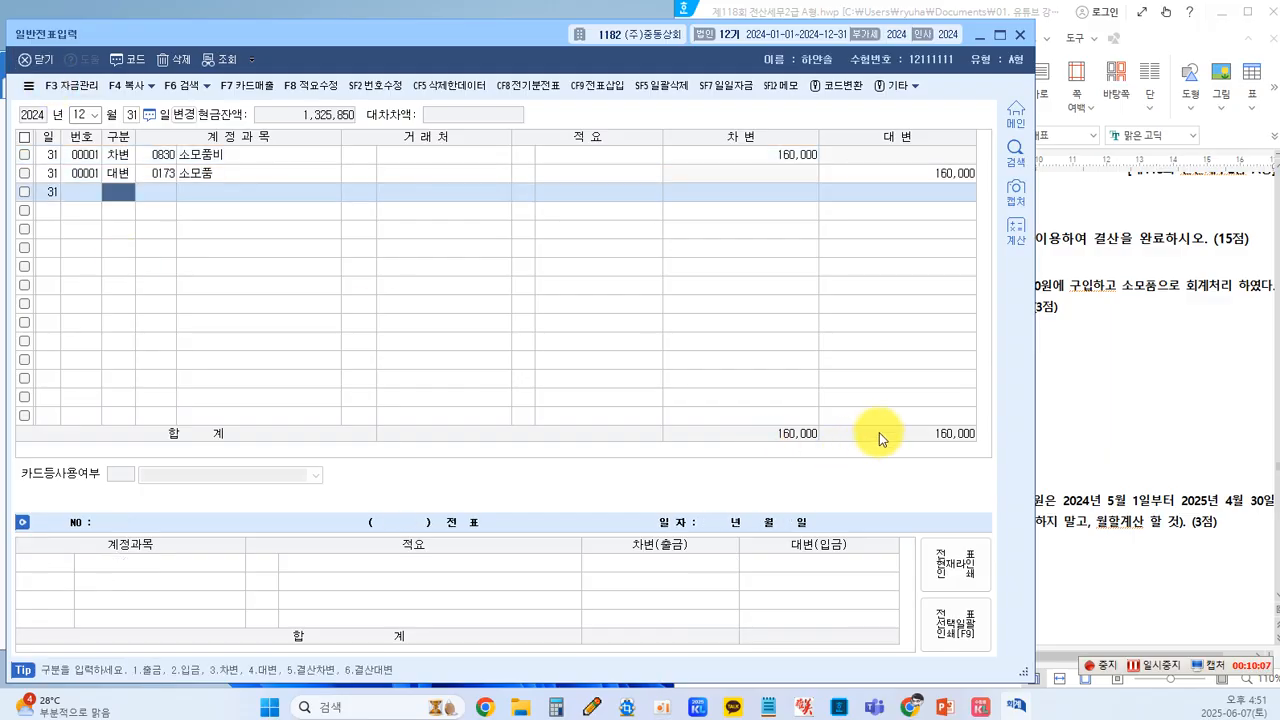
# Switch to the exam document at question [2] and box 2024년 5월 1일 and 임대료(영업외수익) 2,400,000원 in red.
pyautogui.click(1071, 426)
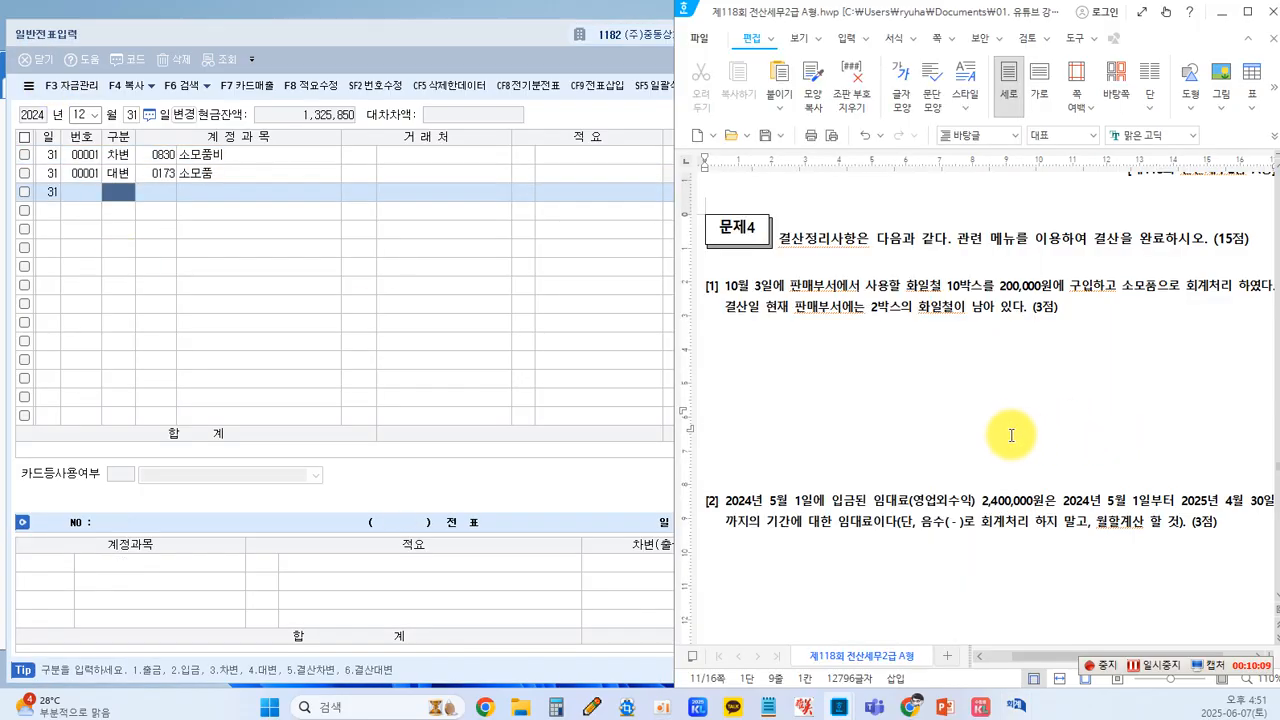
pyautogui.scroll(-3, 1011, 435)
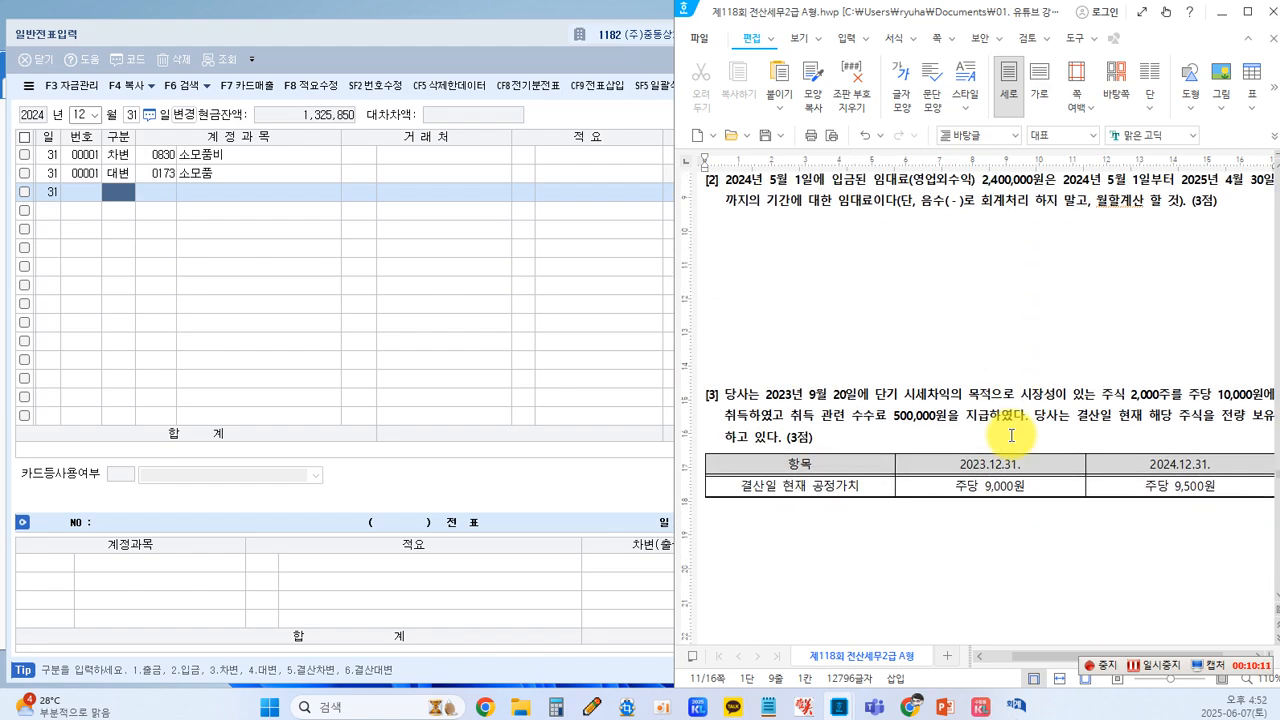
pyautogui.scroll(1, 1011, 435)
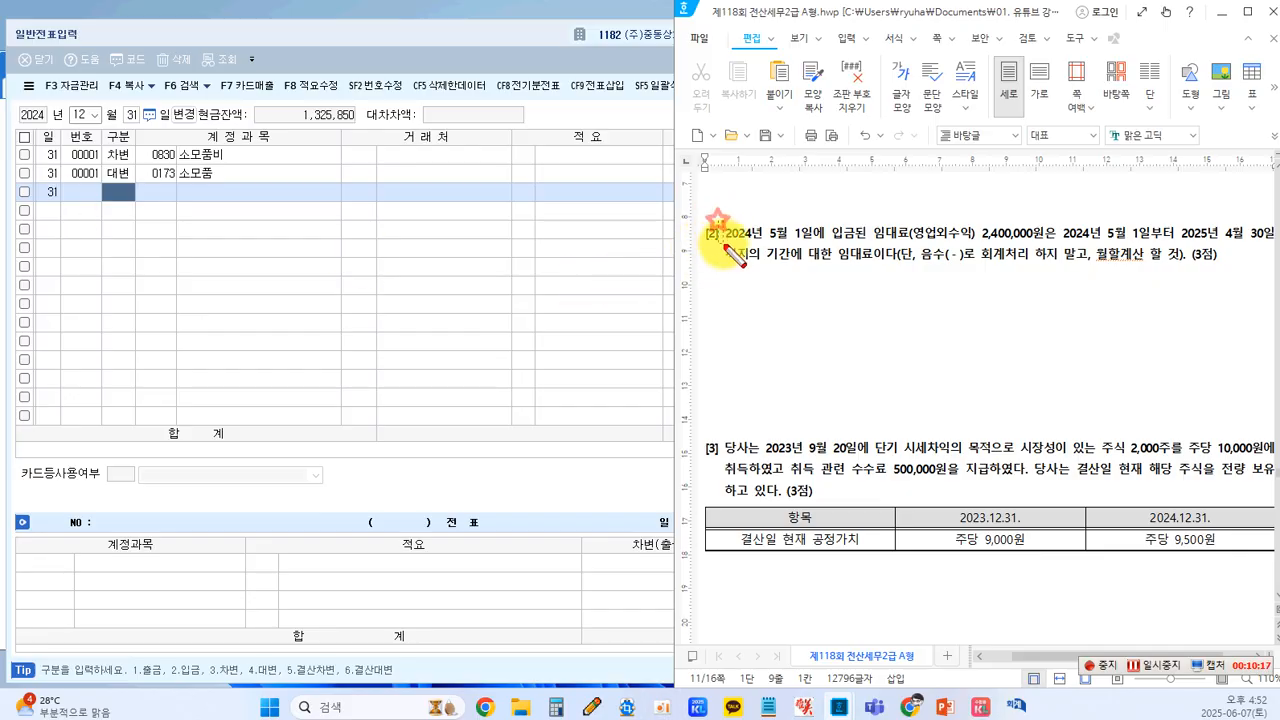
pyautogui.moveTo(722, 245); pyautogui.dragTo(815, 252)
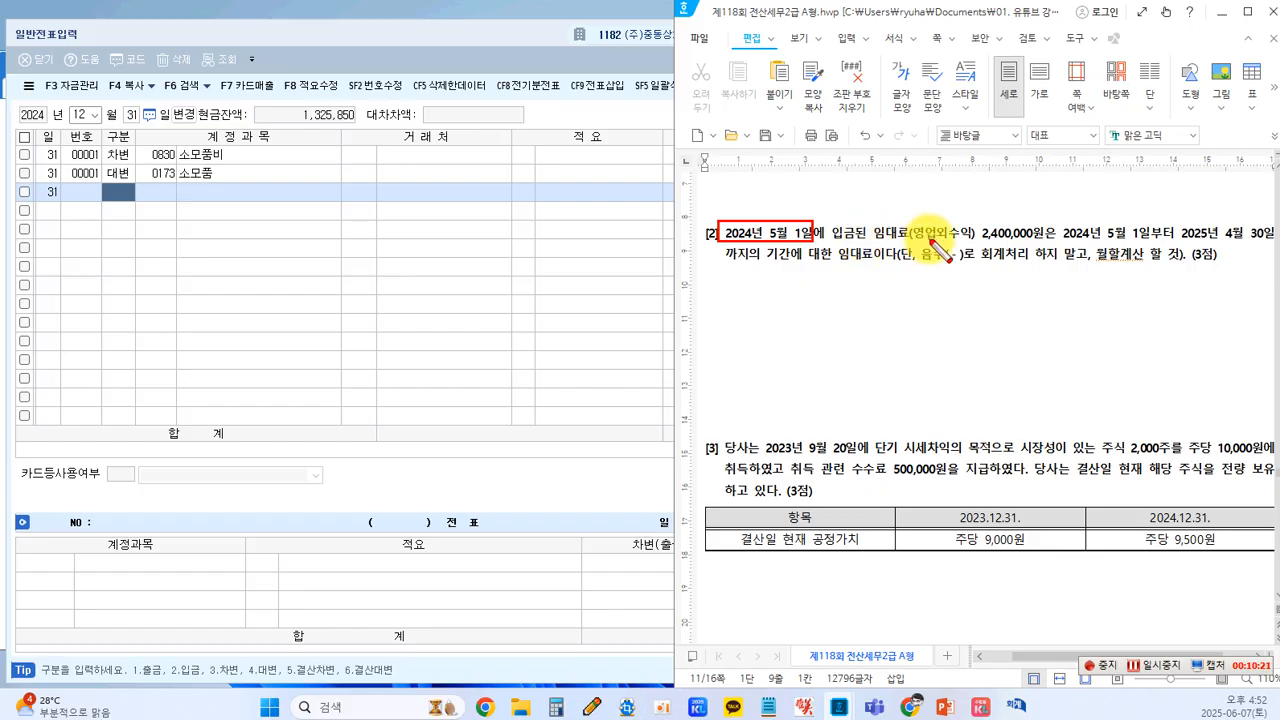
pyautogui.moveTo(870, 230)
pyautogui.mouseDown()
pyautogui.moveTo(978, 255)
pyautogui.moveTo(1048, 246)
pyautogui.mouseUp()
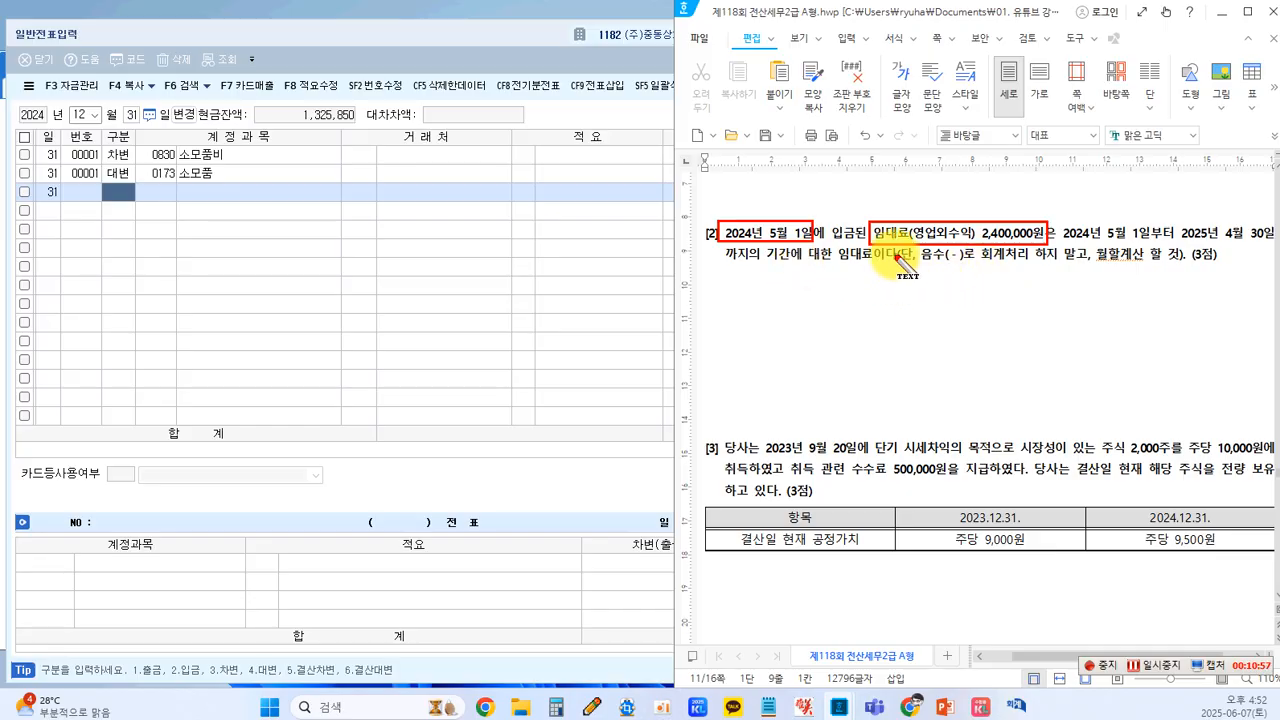
# Write the red note "손익의 이연 - 선불 - 올해 & 내년" over the empty voucher rows.
pyautogui.click(96, 277)
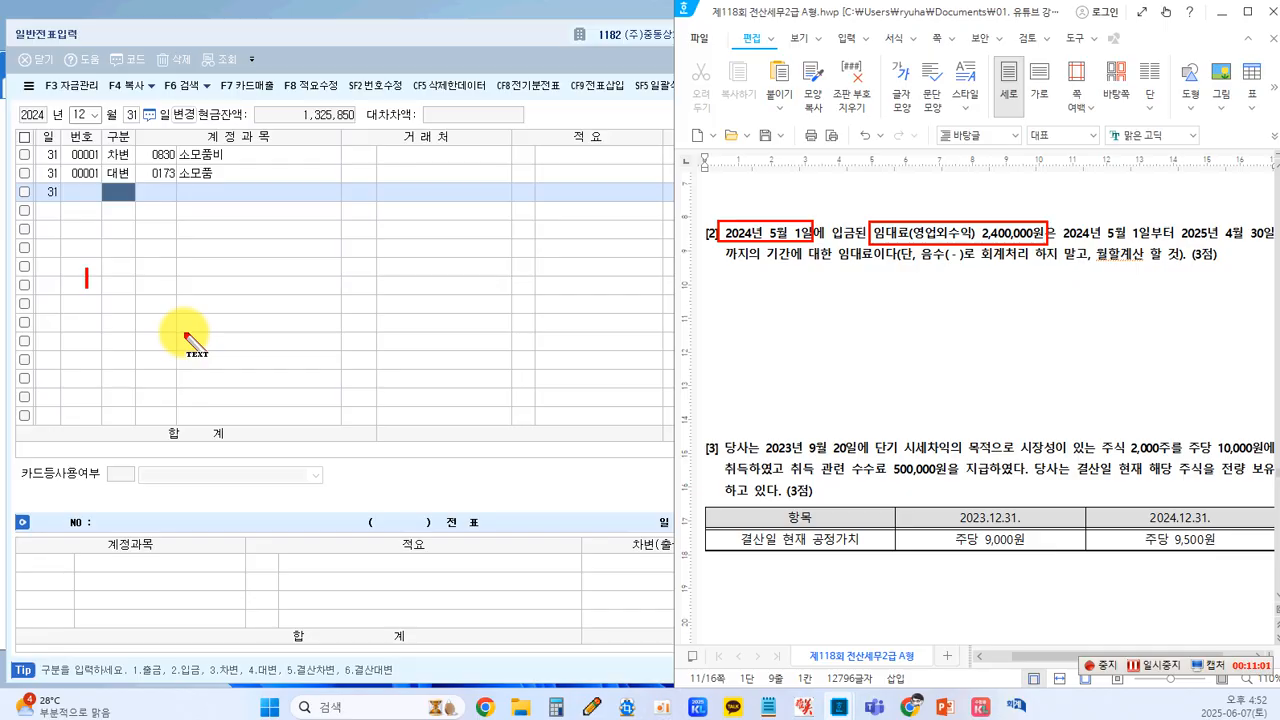
pyautogui.write('손익의')
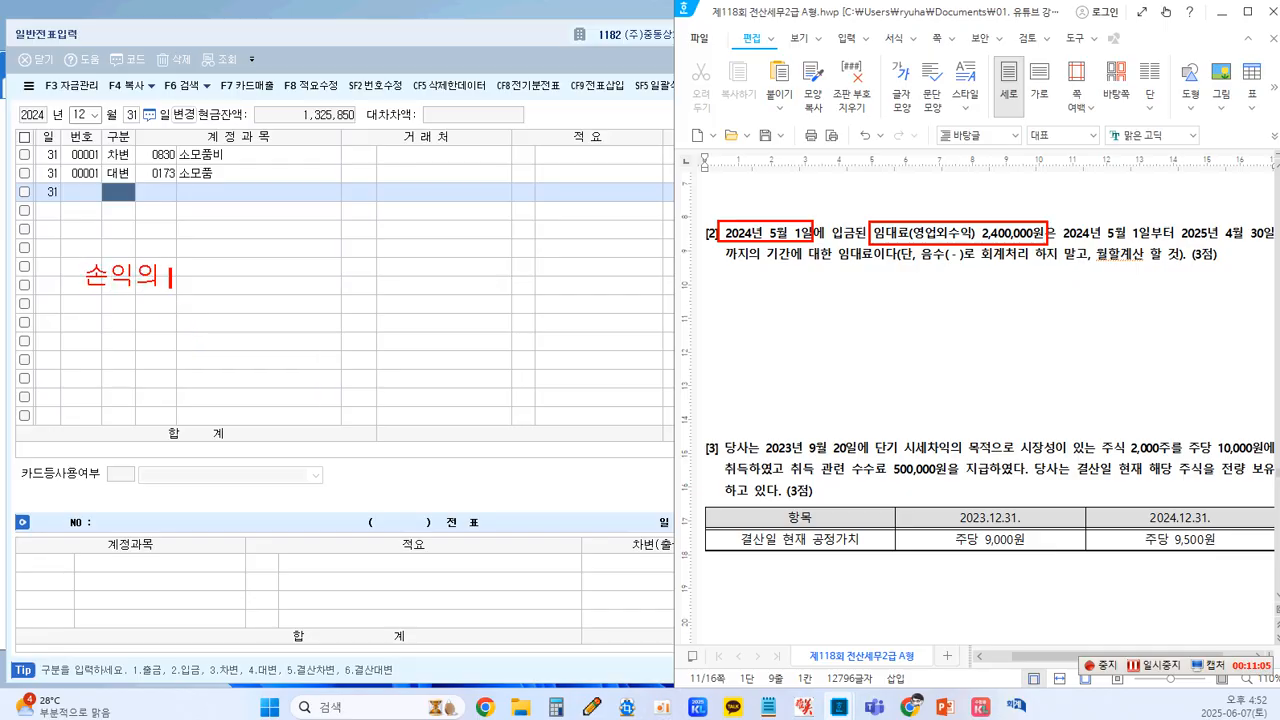
pyautogui.write(' 이연 -선불')
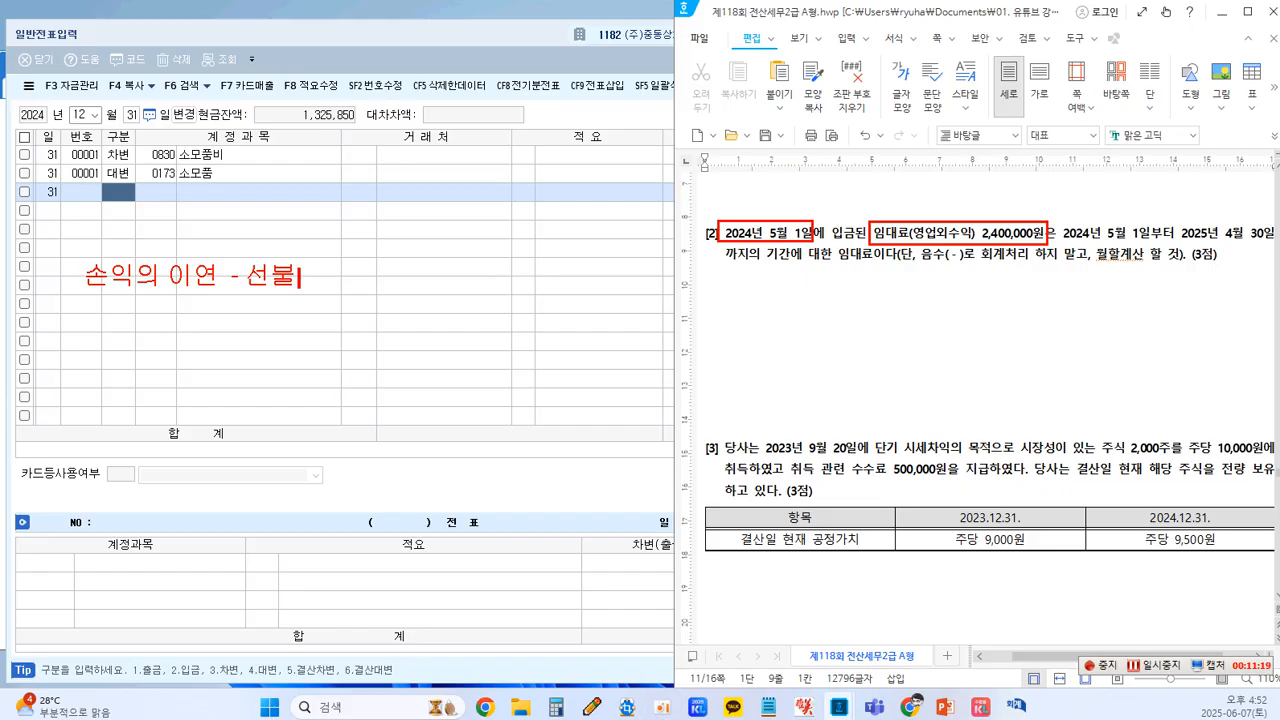
pyautogui.write('- ')
pyautogui.write('옮')
pyautogui.write('해')
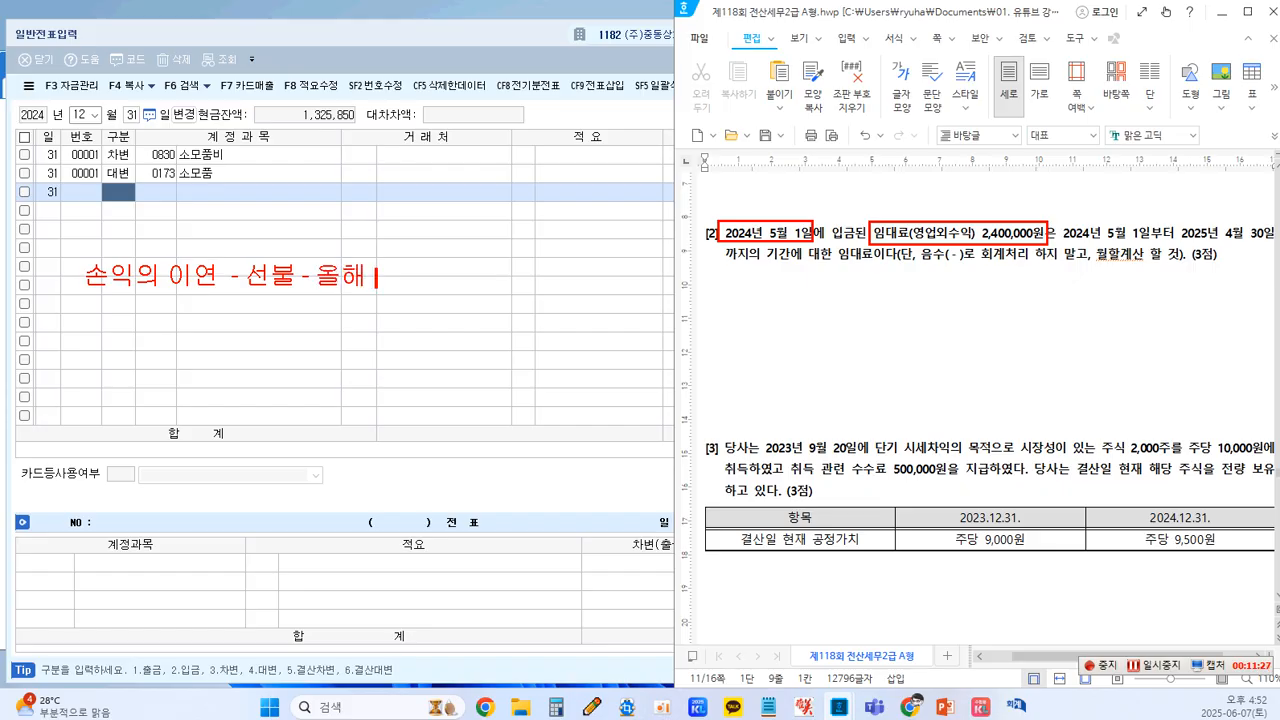
pyautogui.write(' & 내년')
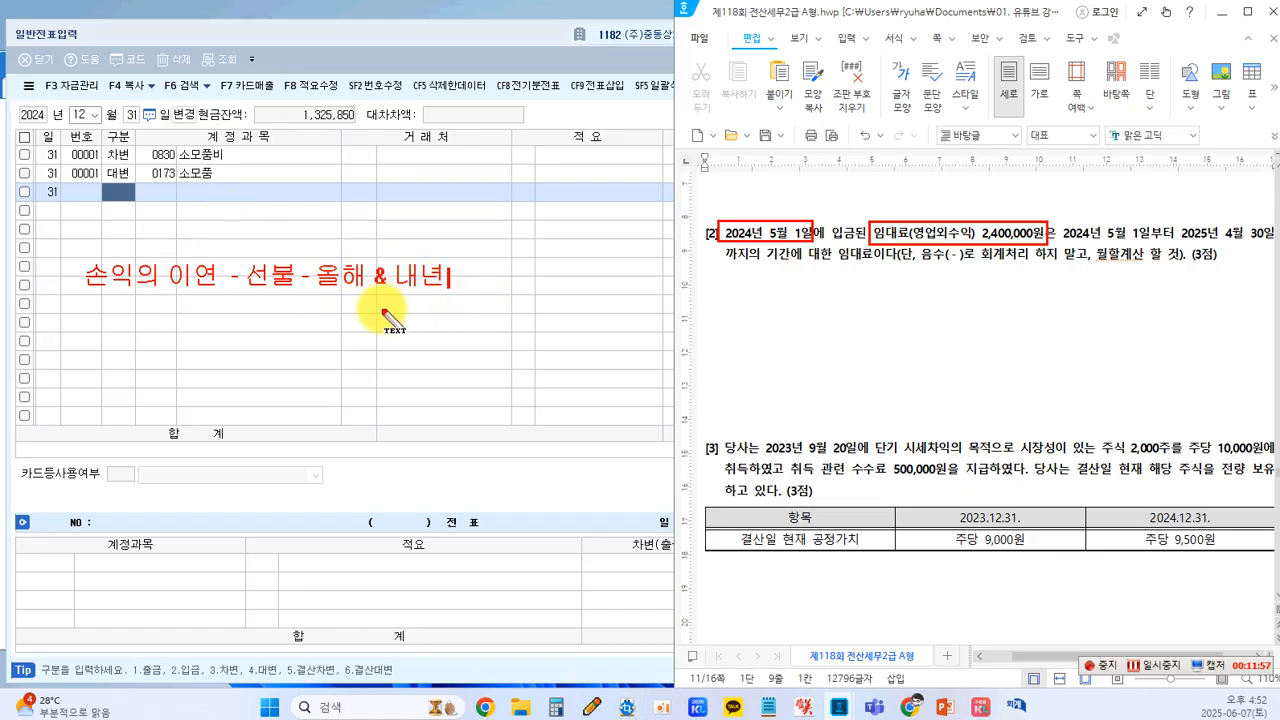
# Extend the 손익의 이연 note with "- 선급비용 / 선수수익".
pyautogui.write('-')
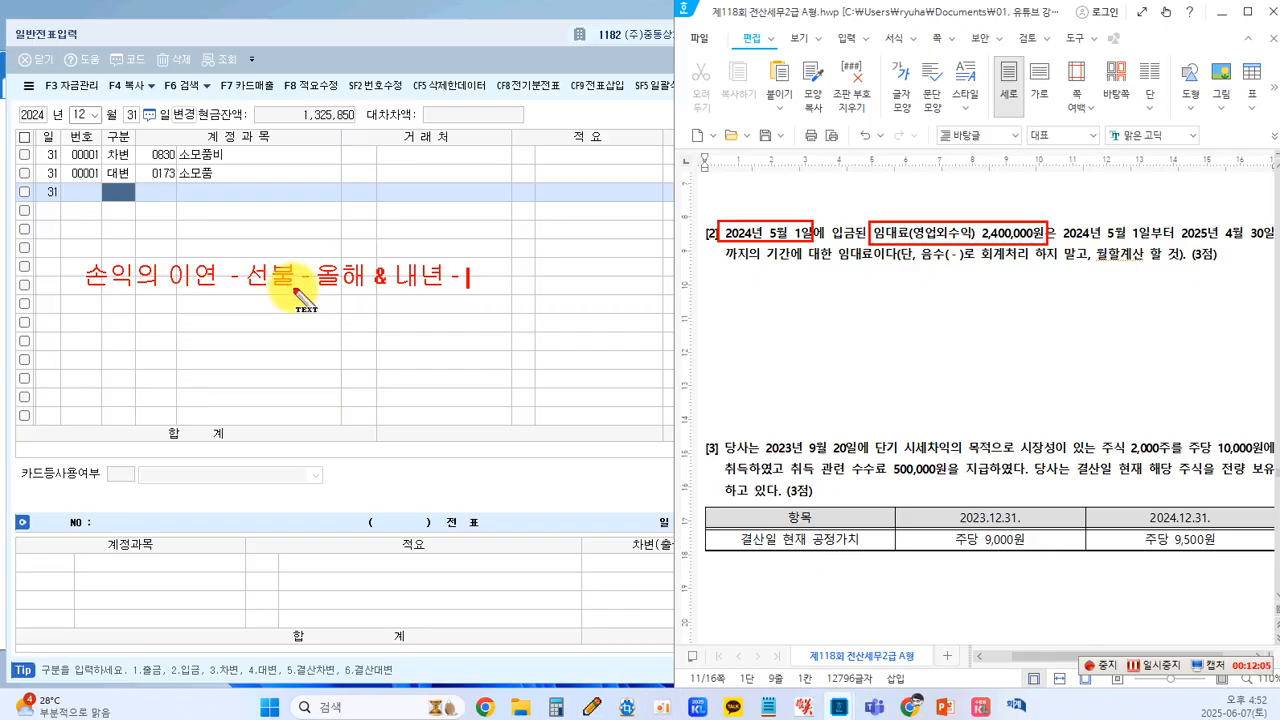
pyautogui.write('서')
pyautogui.write('ㄴ')
pyautogui.write('급비용')
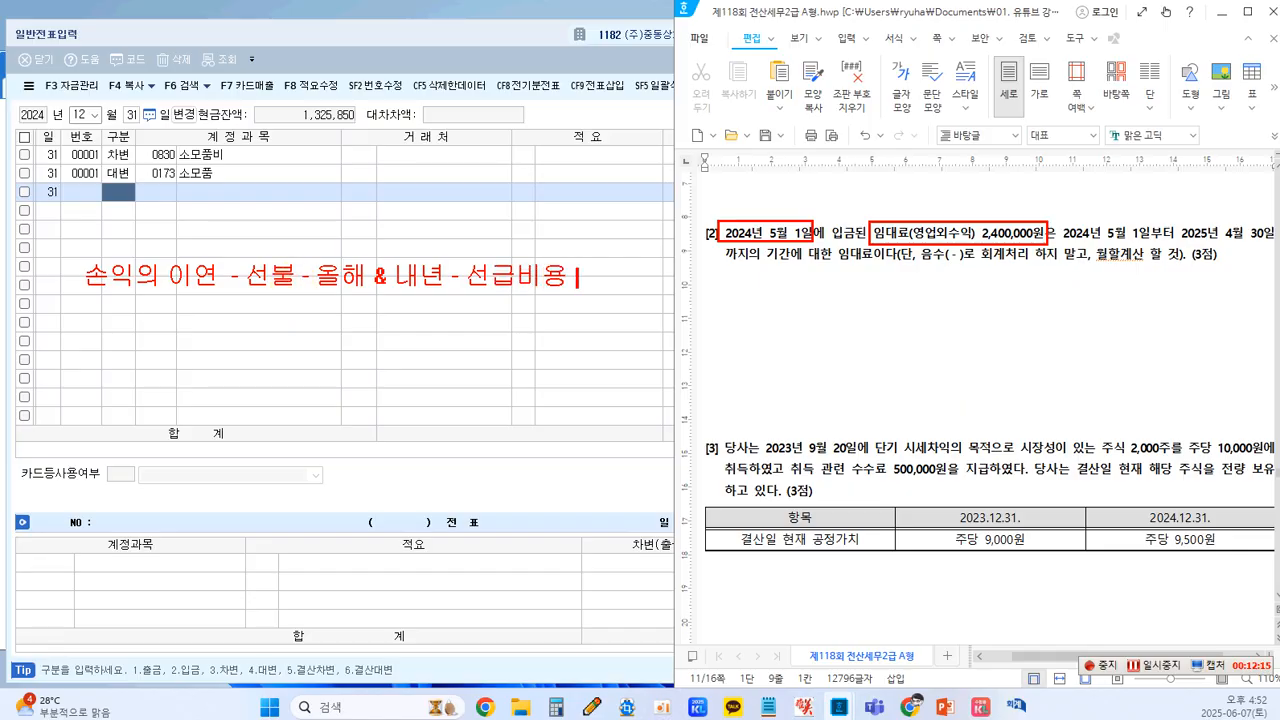
pyautogui.write(' //')
pyautogui.write('선수수익')
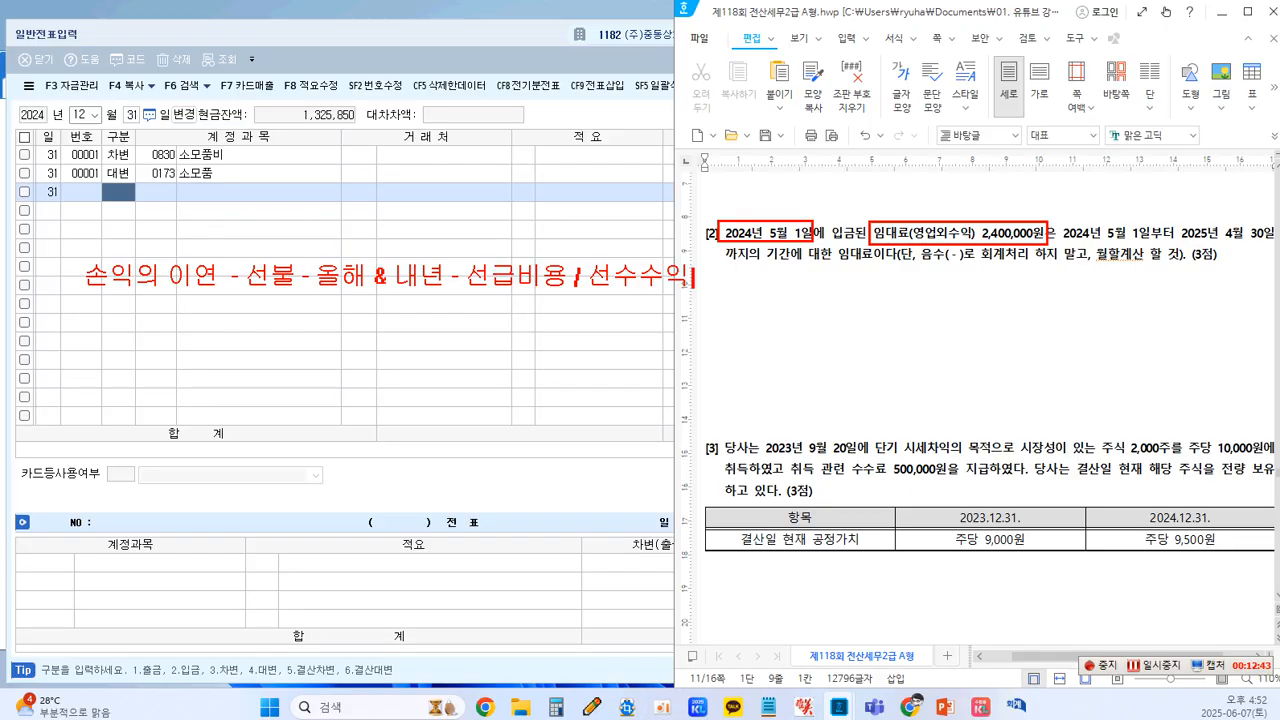
# Add a second red note line below reading "손익의 예상 - 후불 - 올해 - 미수수익 / 미지급비용".
pyautogui.press('Return')
pyautogui.press('Return')
pyautogui.write('손익의')
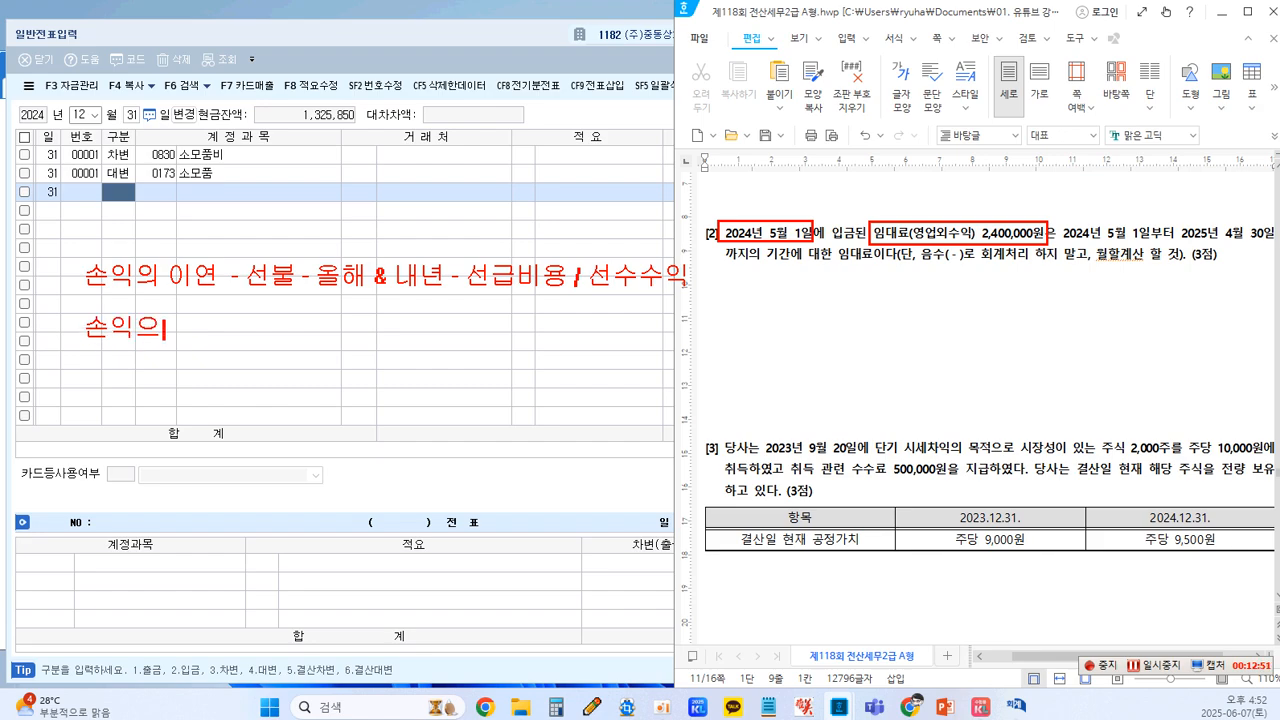
pyautogui.write(' 예상')
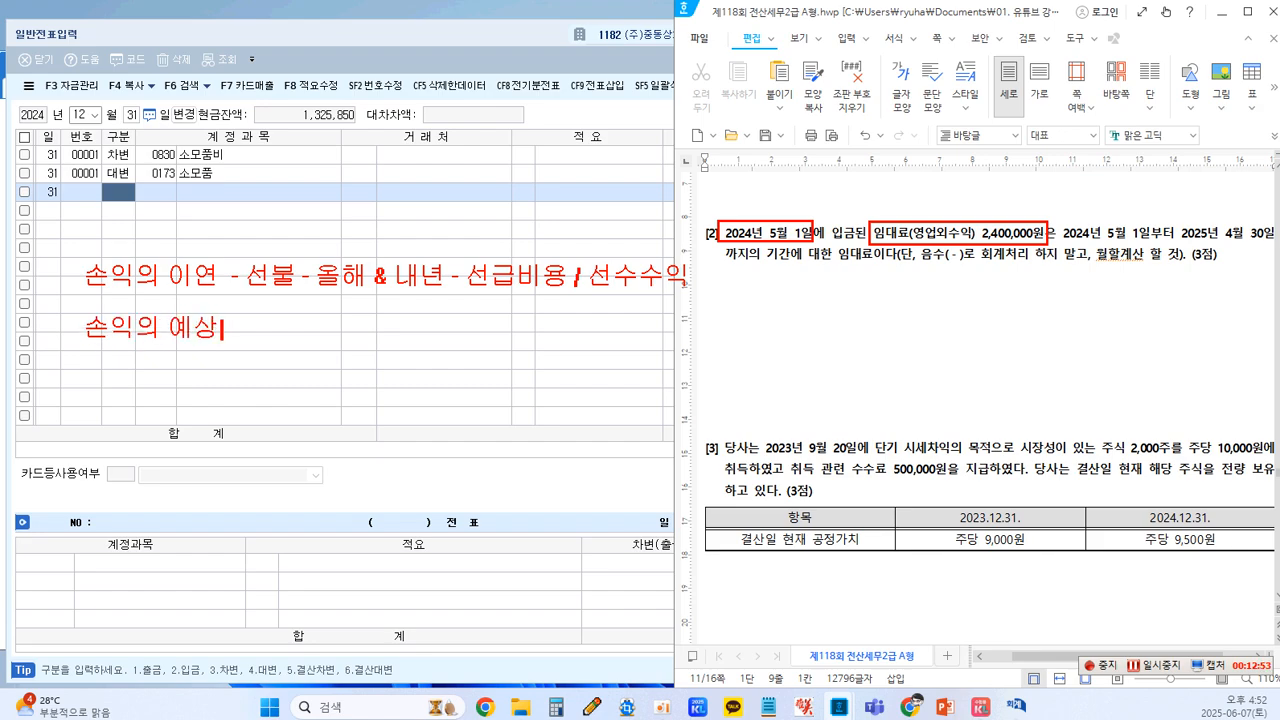
pyautogui.write(' -')
pyautogui.write('후불')
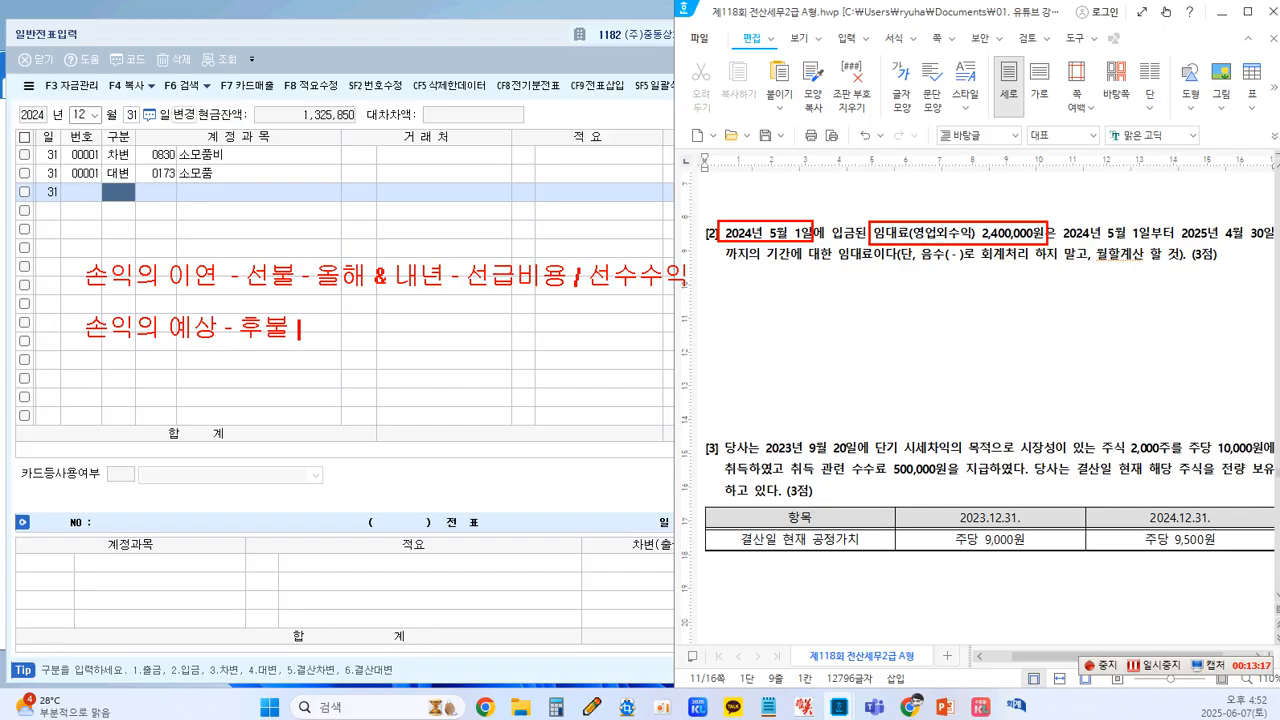
pyautogui.write(' - 올해')
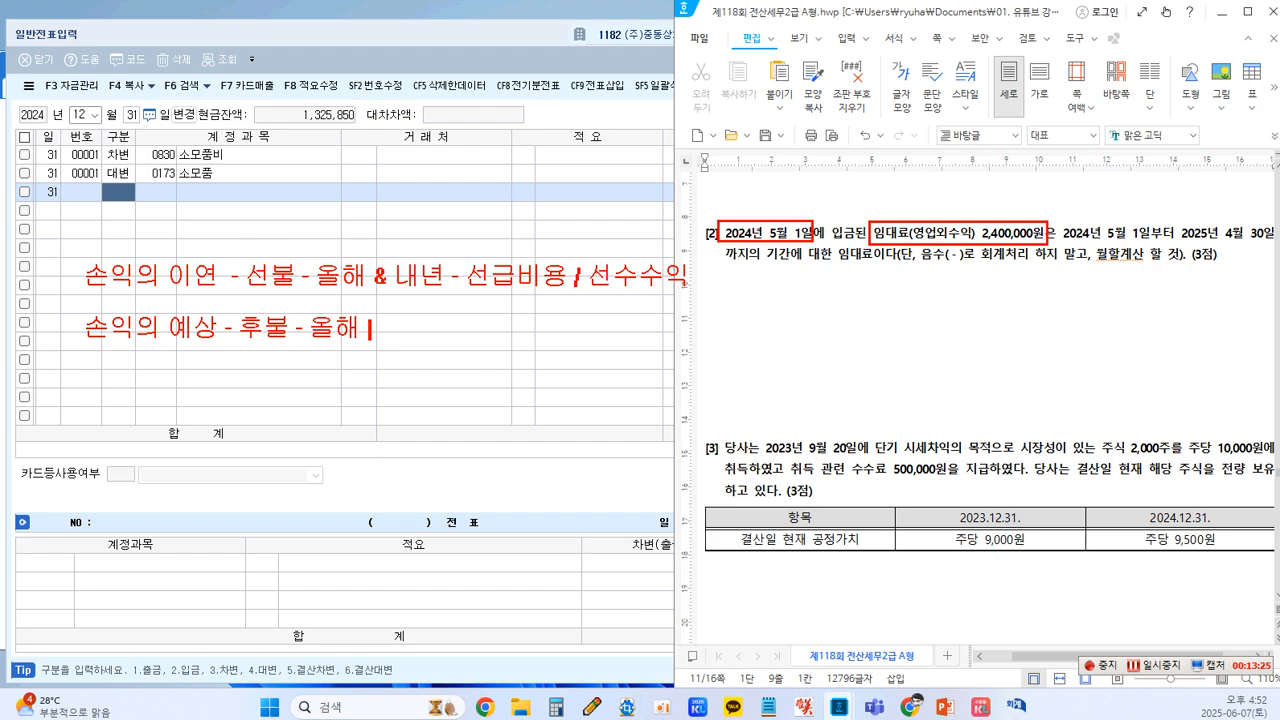
pyautogui.write('- 미수수익 / 미지급비용')
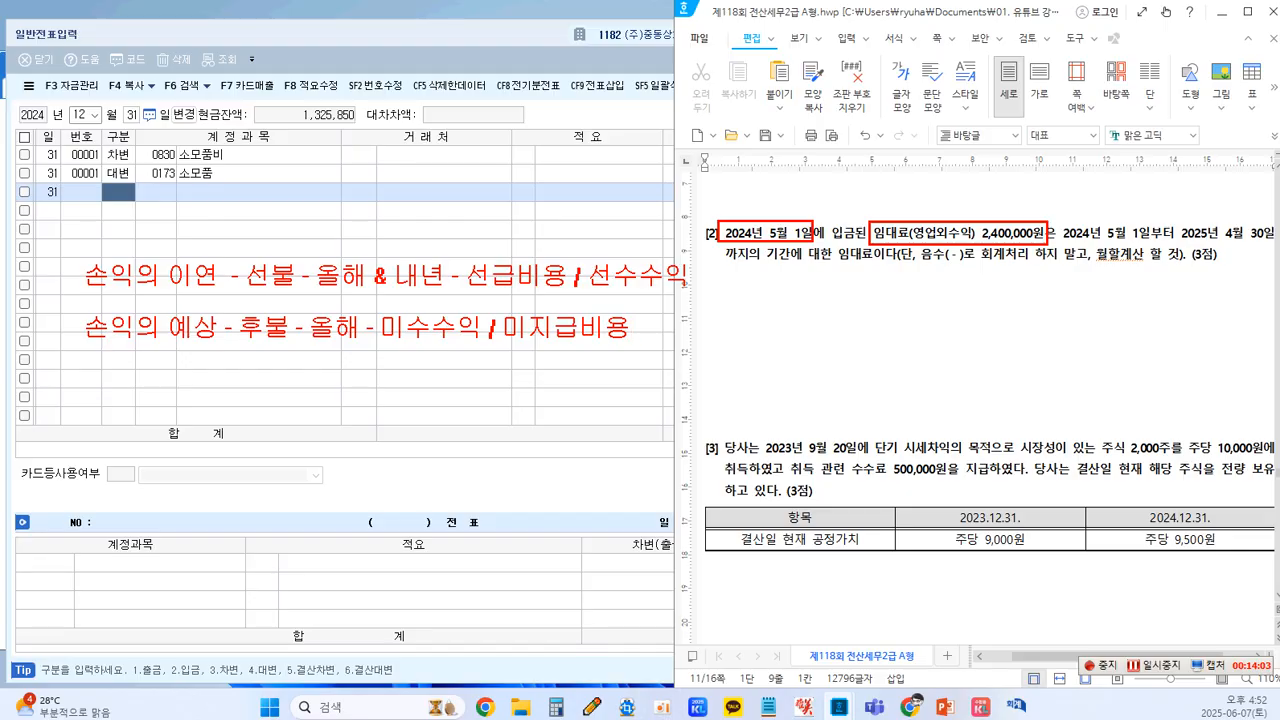
# Box 손익의 이연, 손익의 예상, 선급비용 and 선수수익 in red, labelling 선급비용 as 자산 and 선수수익 as 부채.
pyautogui.moveTo(72, 258)
pyautogui.mouseDown()
pyautogui.moveTo(168, 292)
pyautogui.moveTo(219, 293)
pyautogui.mouseUp()
pyautogui.moveTo(74, 309); pyautogui.dragTo(217, 343)
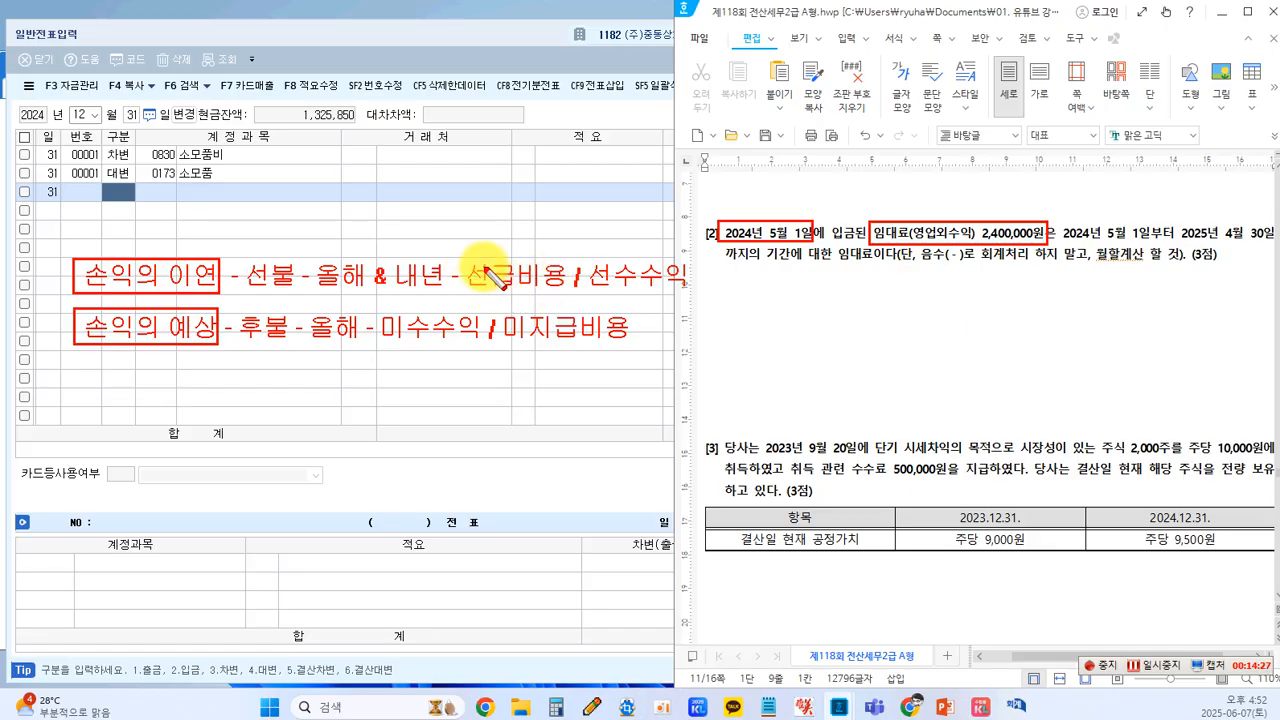
pyautogui.moveTo(463, 257)
pyautogui.mouseDown()
pyautogui.moveTo(523, 291)
pyautogui.moveTo(565, 296)
pyautogui.mouseUp()
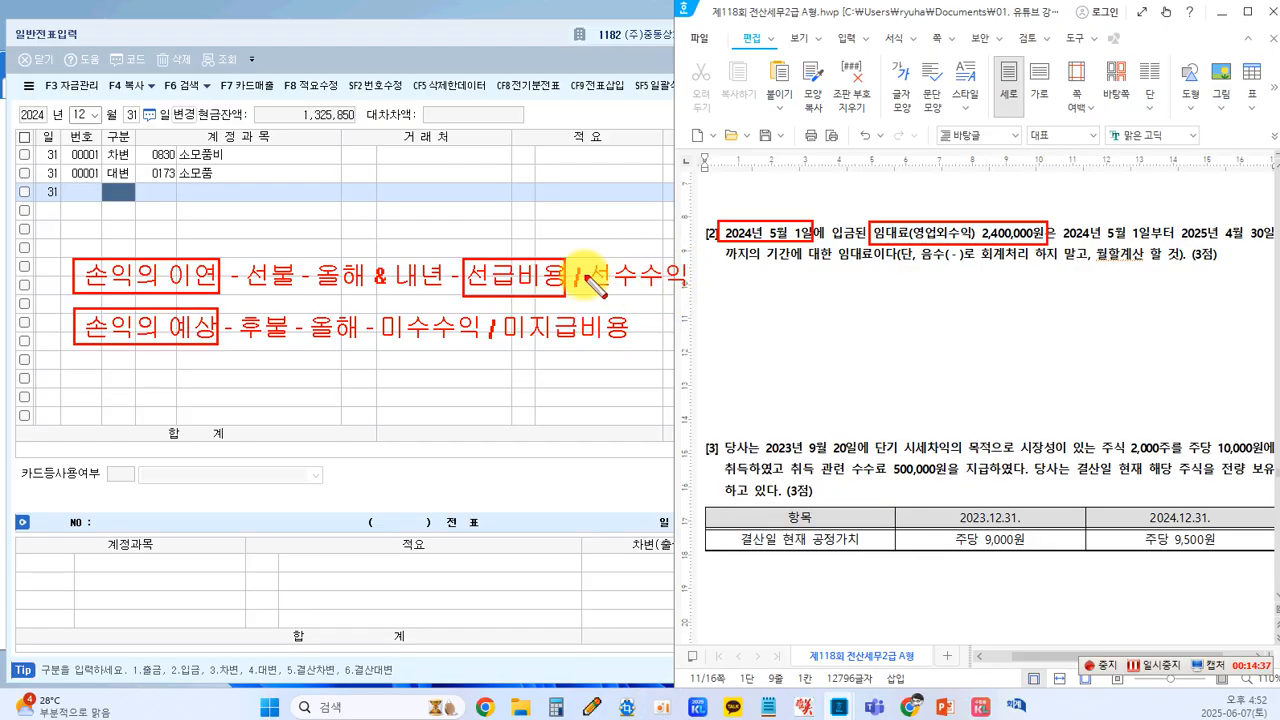
pyautogui.moveTo(587, 263); pyautogui.dragTo(688, 293)
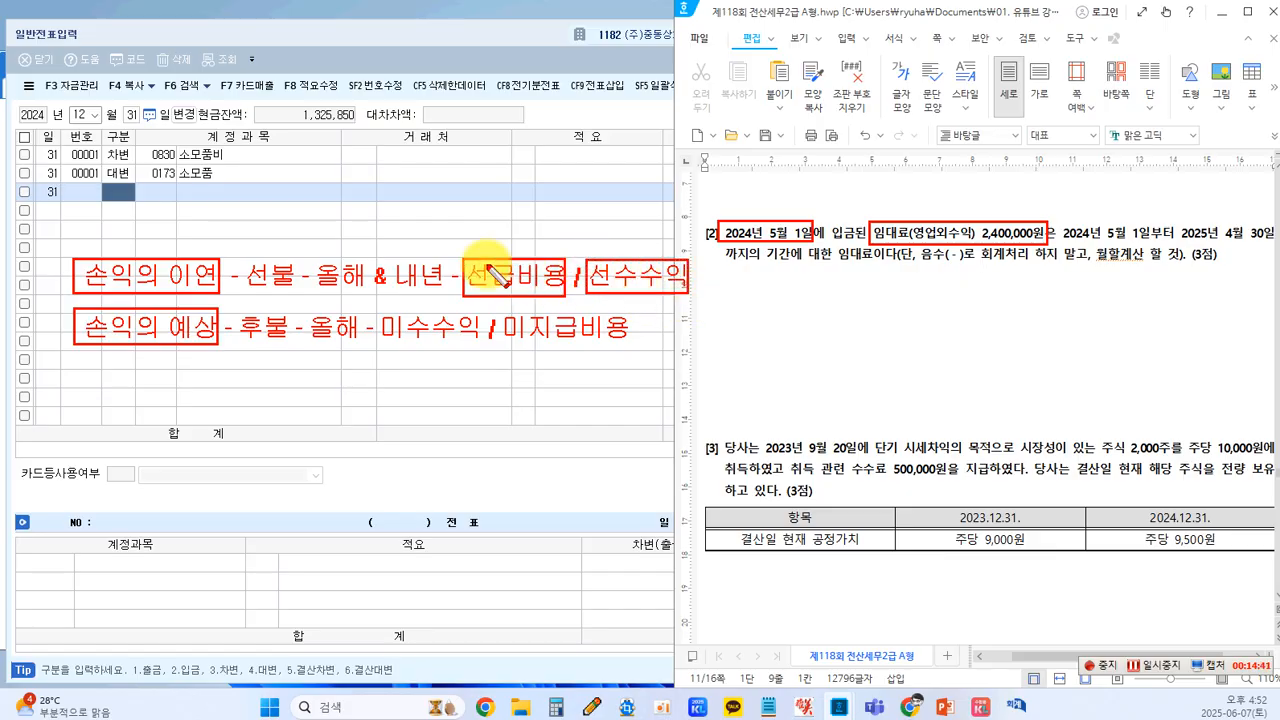
pyautogui.click(484, 231)
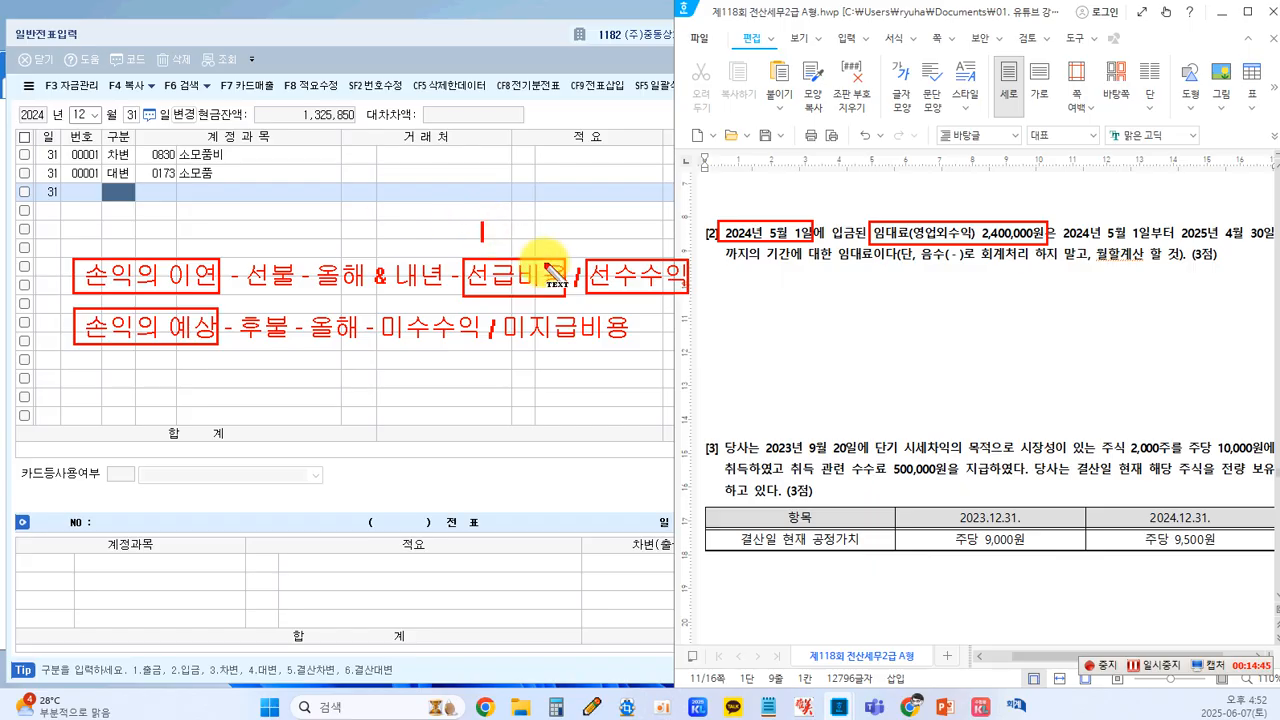
pyautogui.write('자ㅏ')
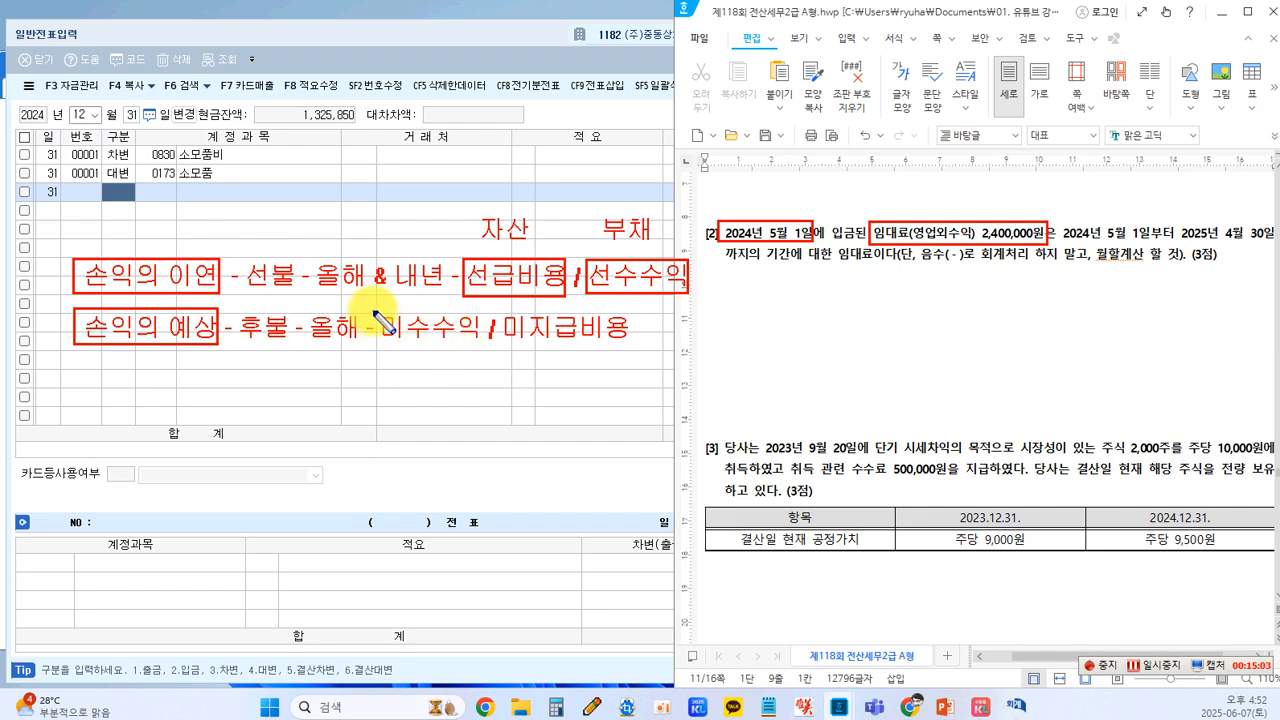
# Box 미수수익 and 미지급비용 in blue and label them 자산 and 부채 underneath.
pyautogui.moveTo(372, 316); pyautogui.dragTo(483, 348)
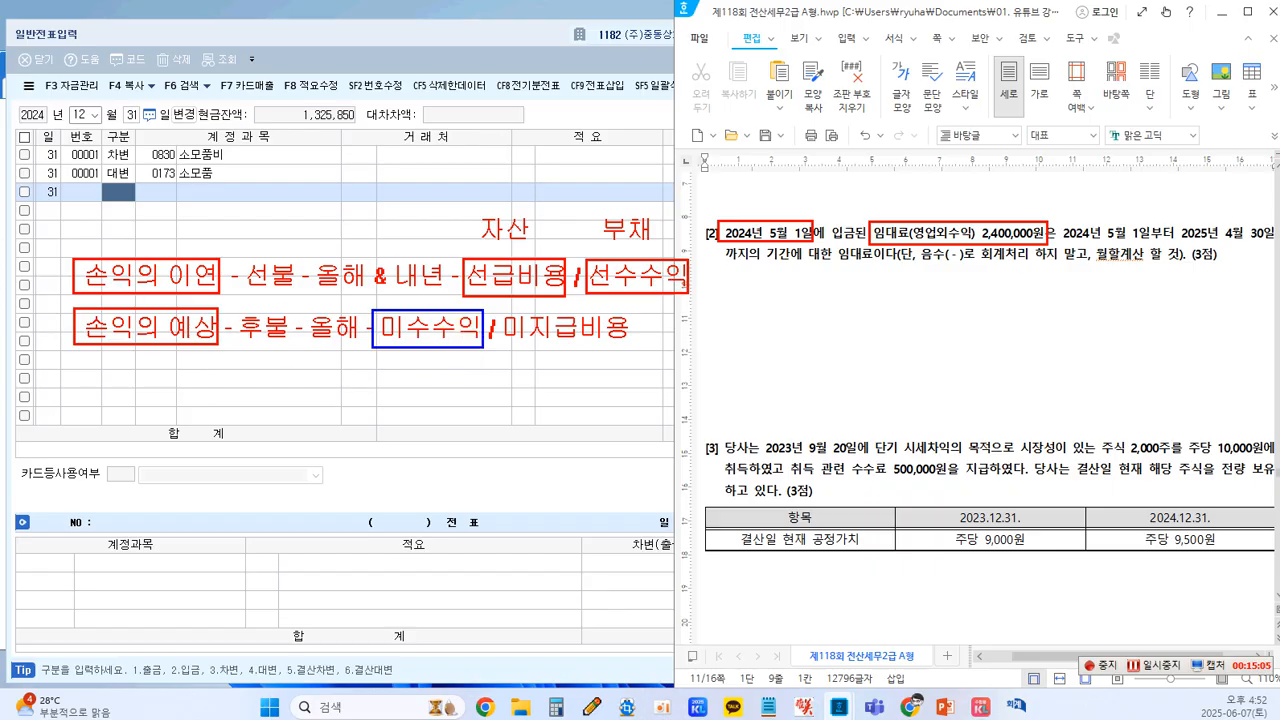
pyautogui.click(398, 375)
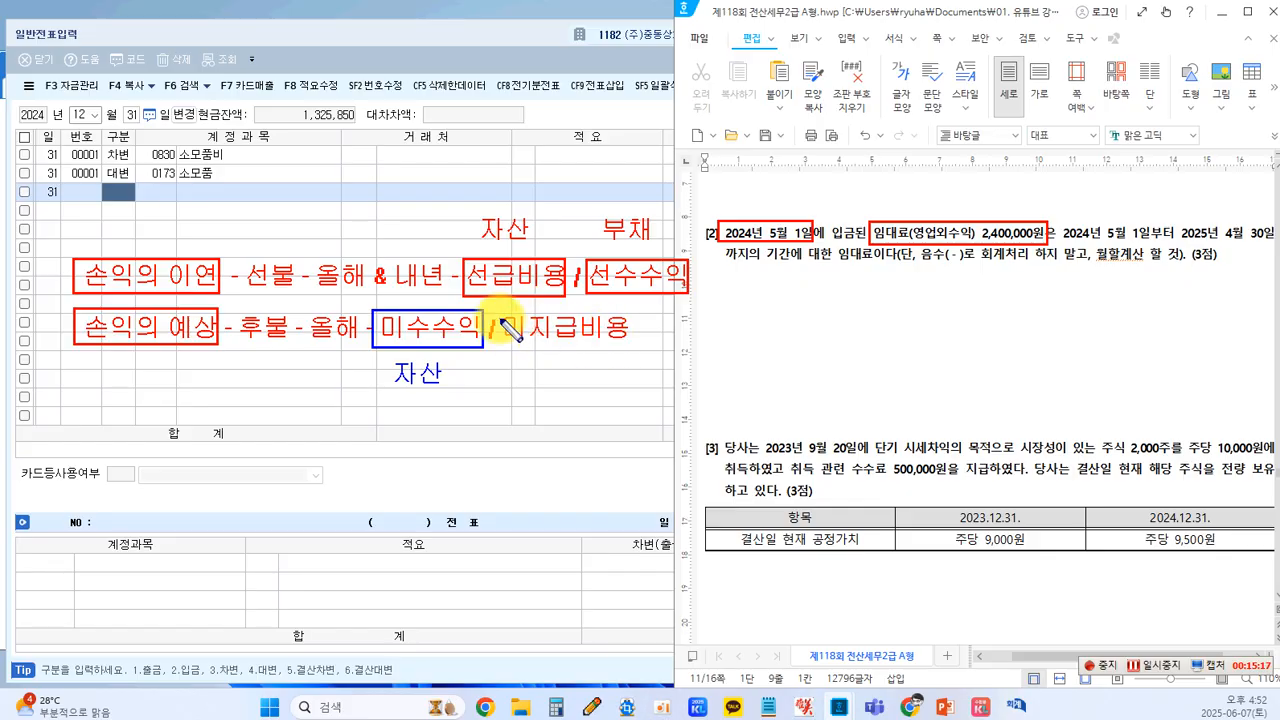
pyautogui.moveTo(499, 309); pyautogui.dragTo(633, 346)
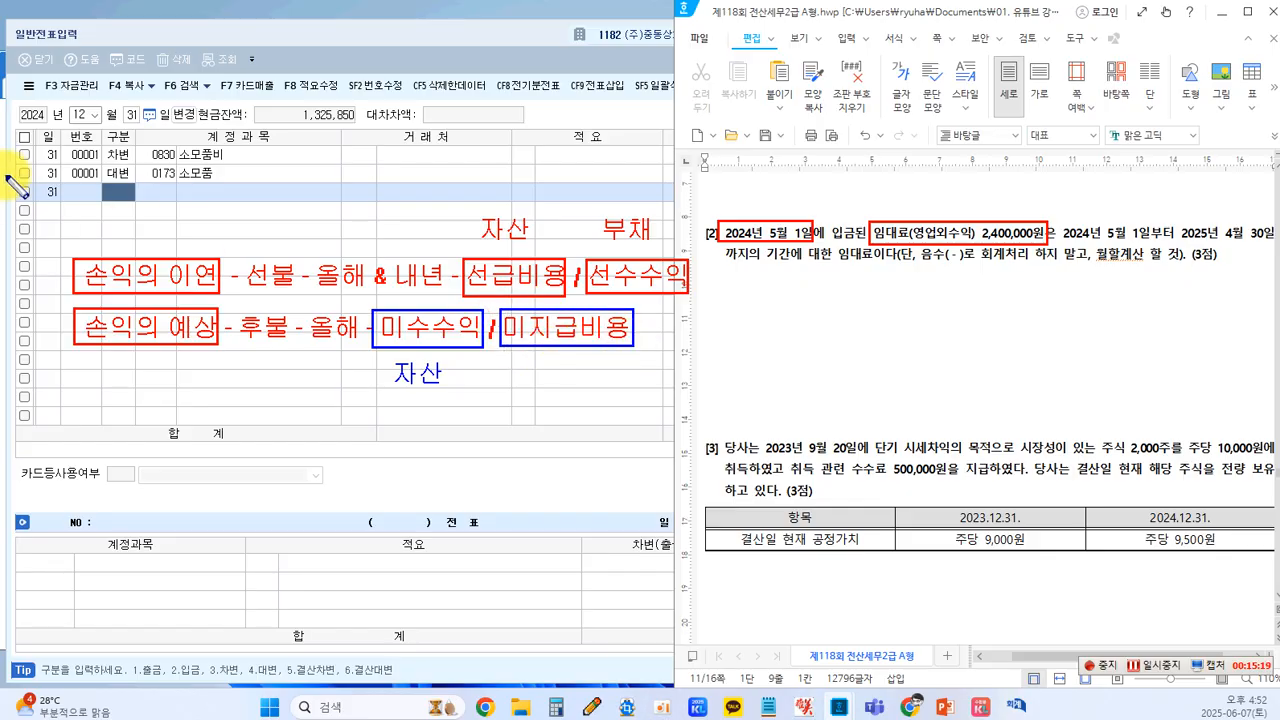
pyautogui.click(540, 370)
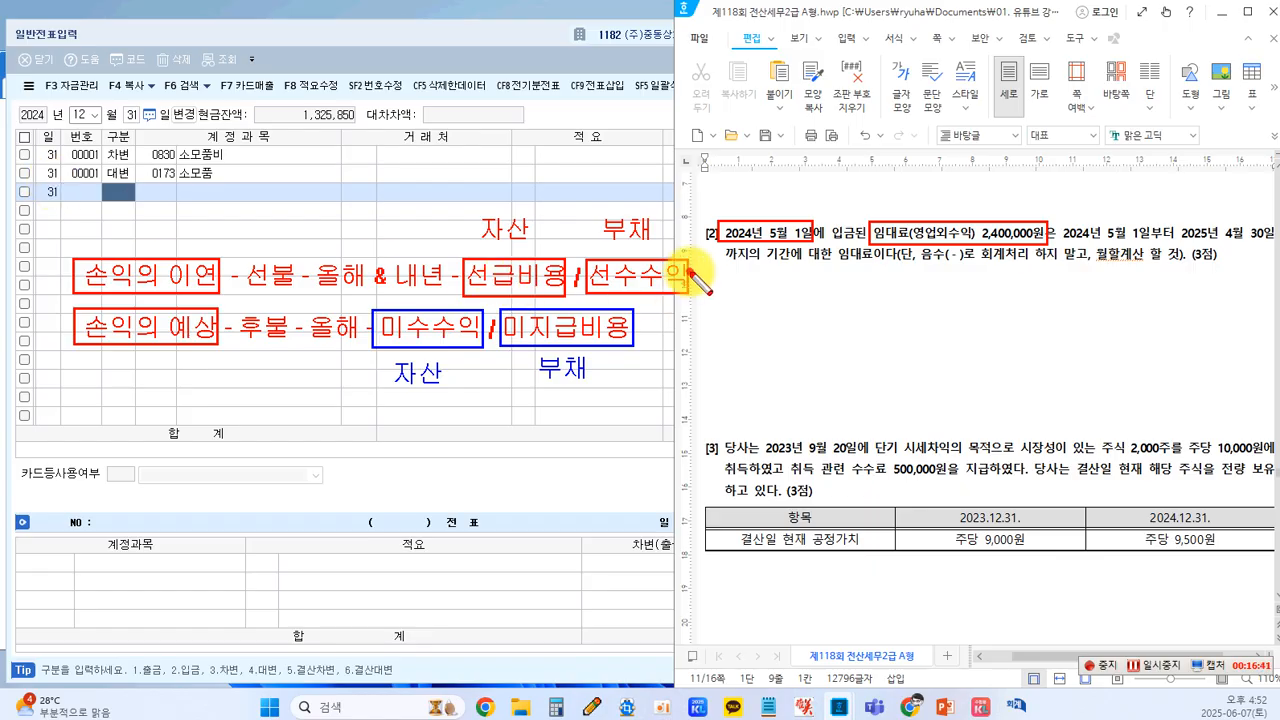
# Check-mark 선수수익 in red and draw a divided red bar under the notes with 1,600,000 and 800,000 in its two parts.
pyautogui.moveTo(692, 270); pyautogui.dragTo(707, 270)
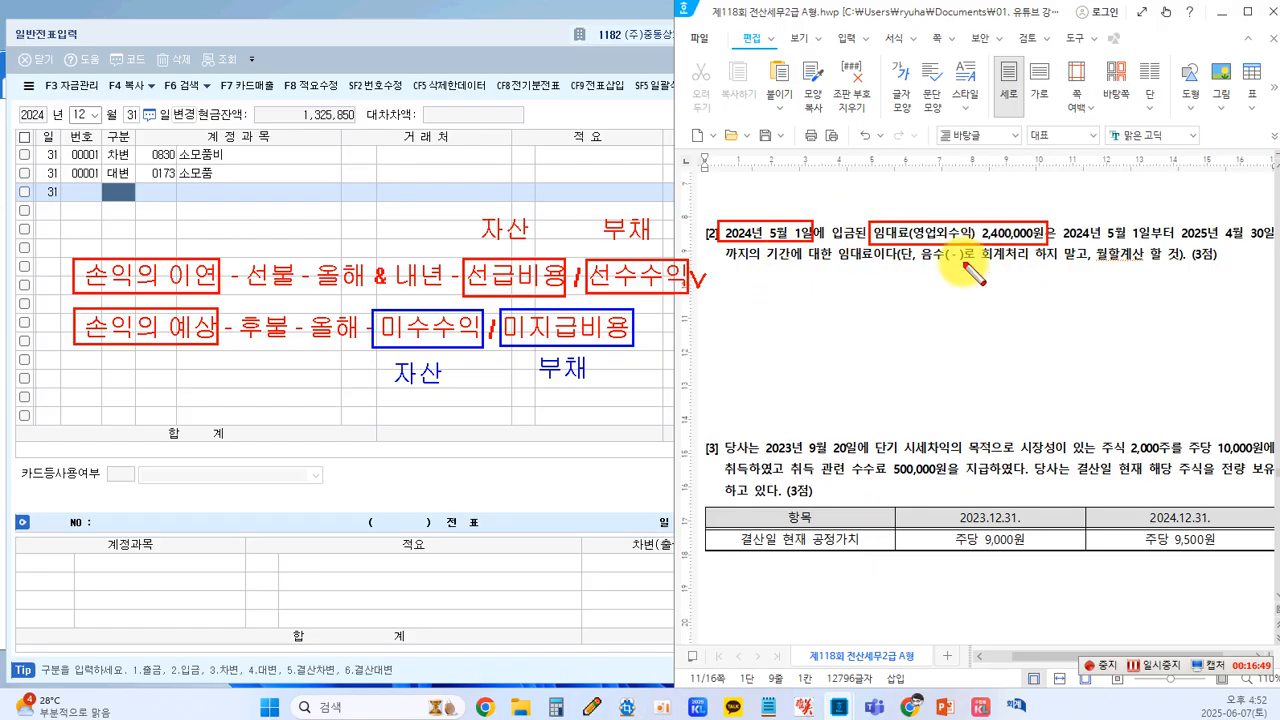
pyautogui.click(87, 433)
pyautogui.moveTo(752, 468); pyautogui.dragTo(776, 466)
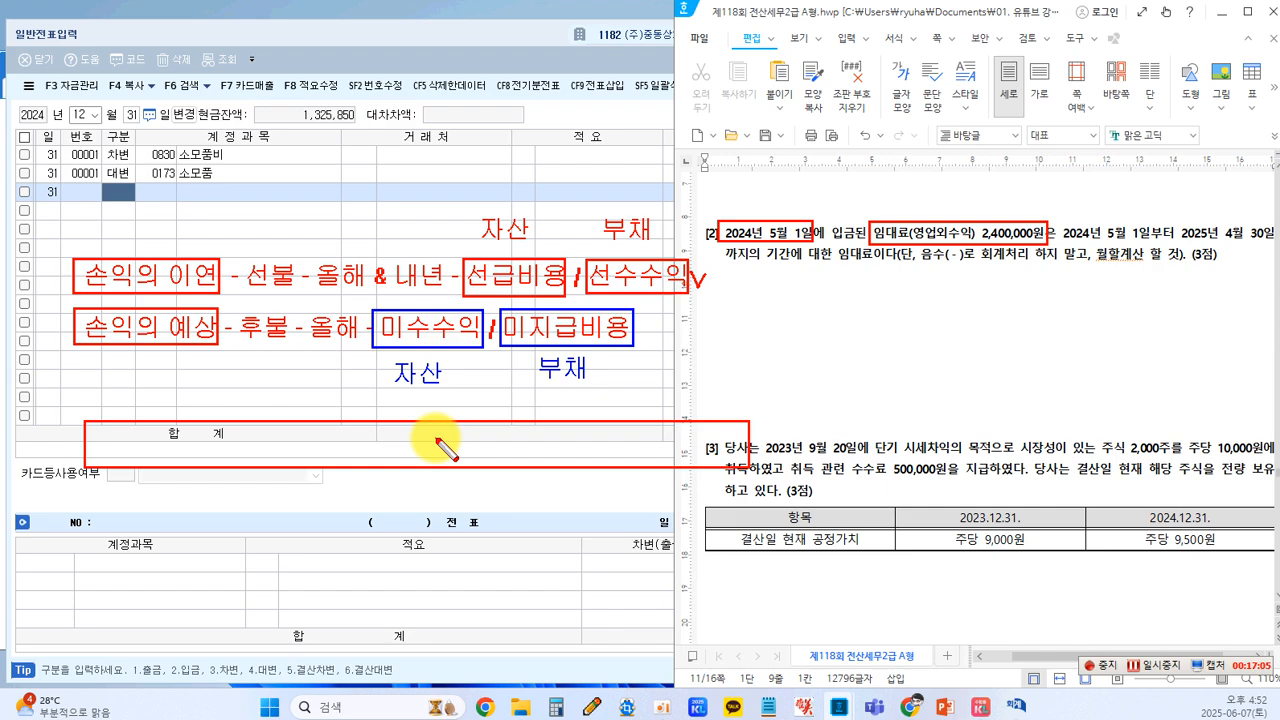
pyautogui.moveTo(462, 425); pyautogui.dragTo(463, 463)
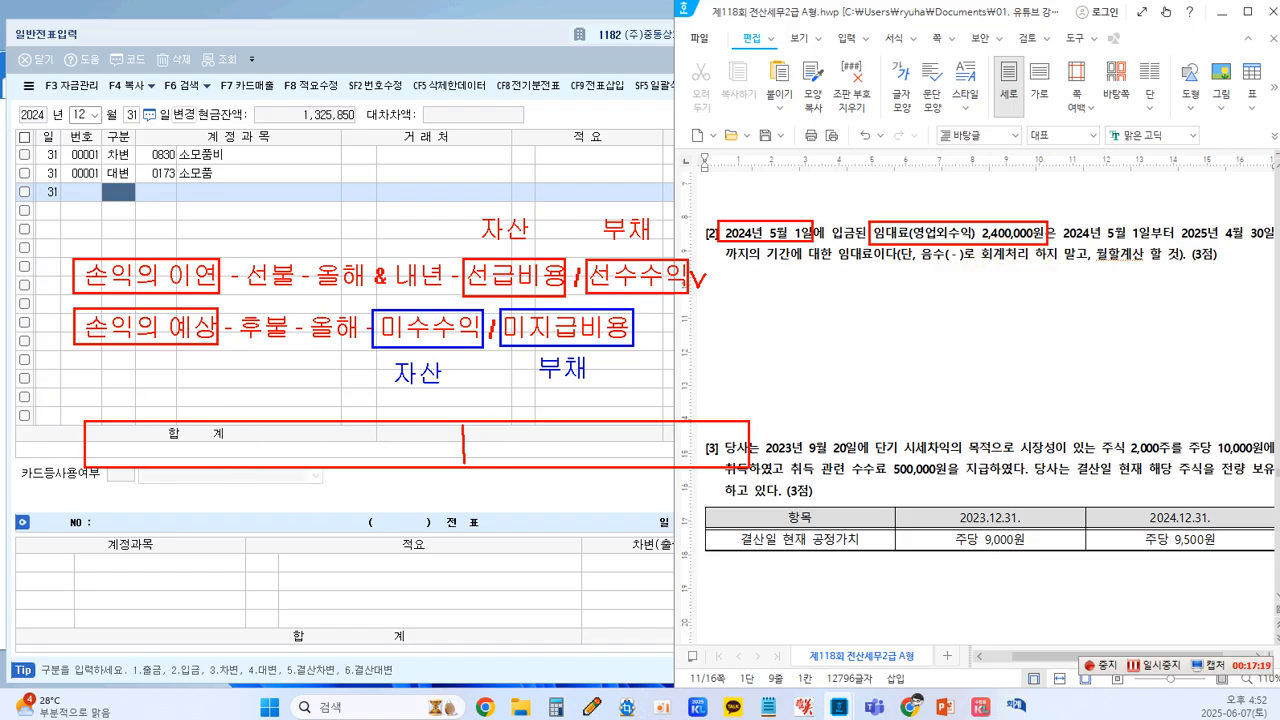
pyautogui.moveTo(233, 440); pyautogui.dragTo(243, 458)
pyautogui.write('00,000')
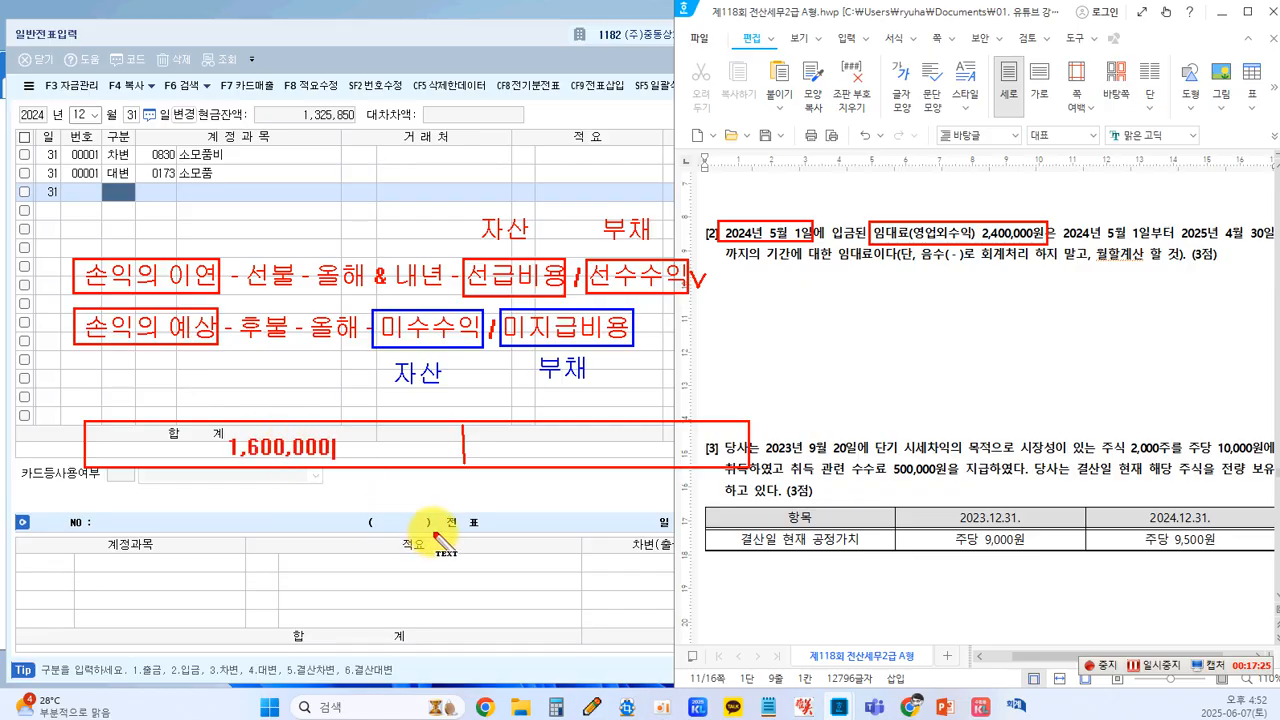
pyautogui.write(' 8')
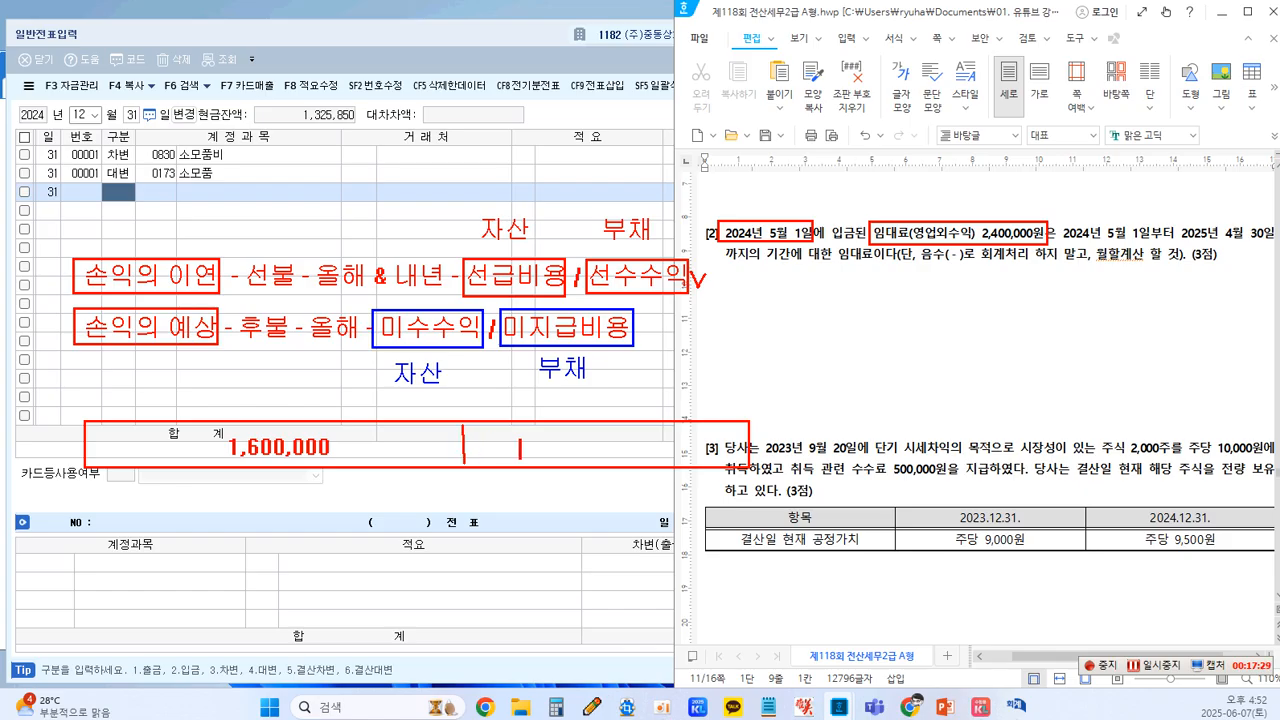
pyautogui.write('00,000')
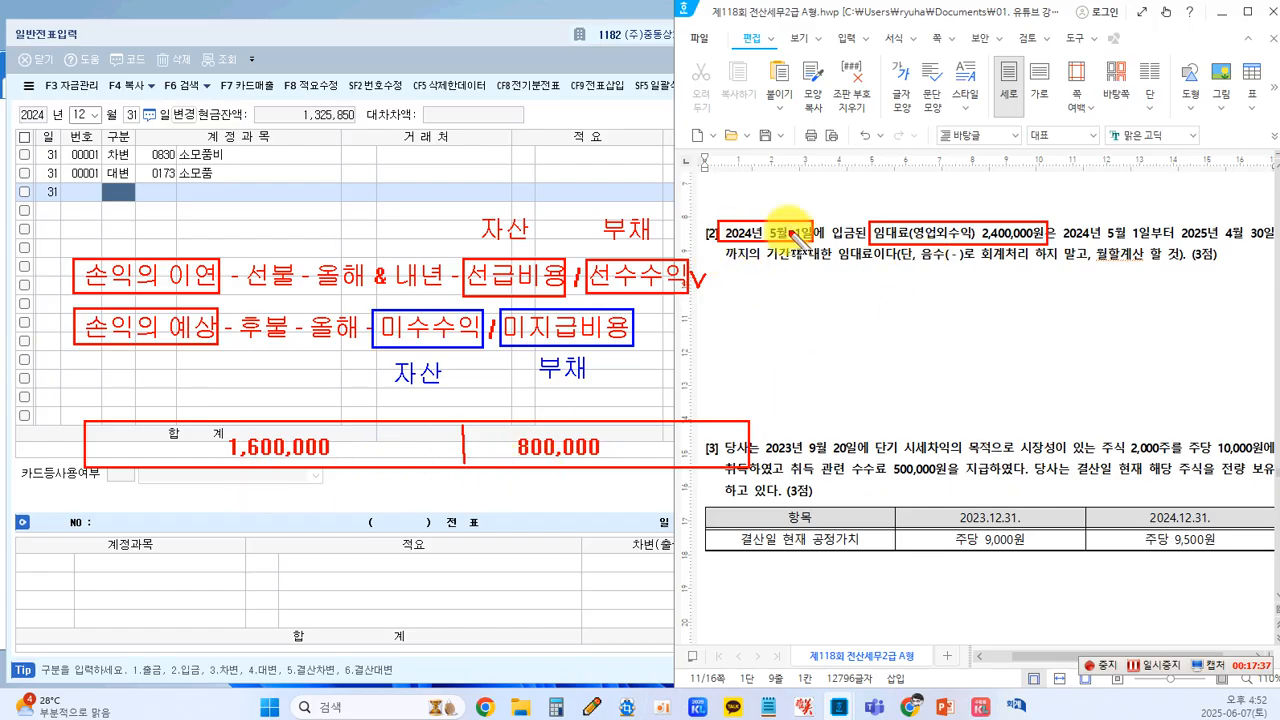
# Add a red note below the divided bar reading "2024.05.01 (차) 현금 2,400,000 (대) 임대료 2,400,000".
pyautogui.moveTo(89, 488); pyautogui.dragTo(89, 505)
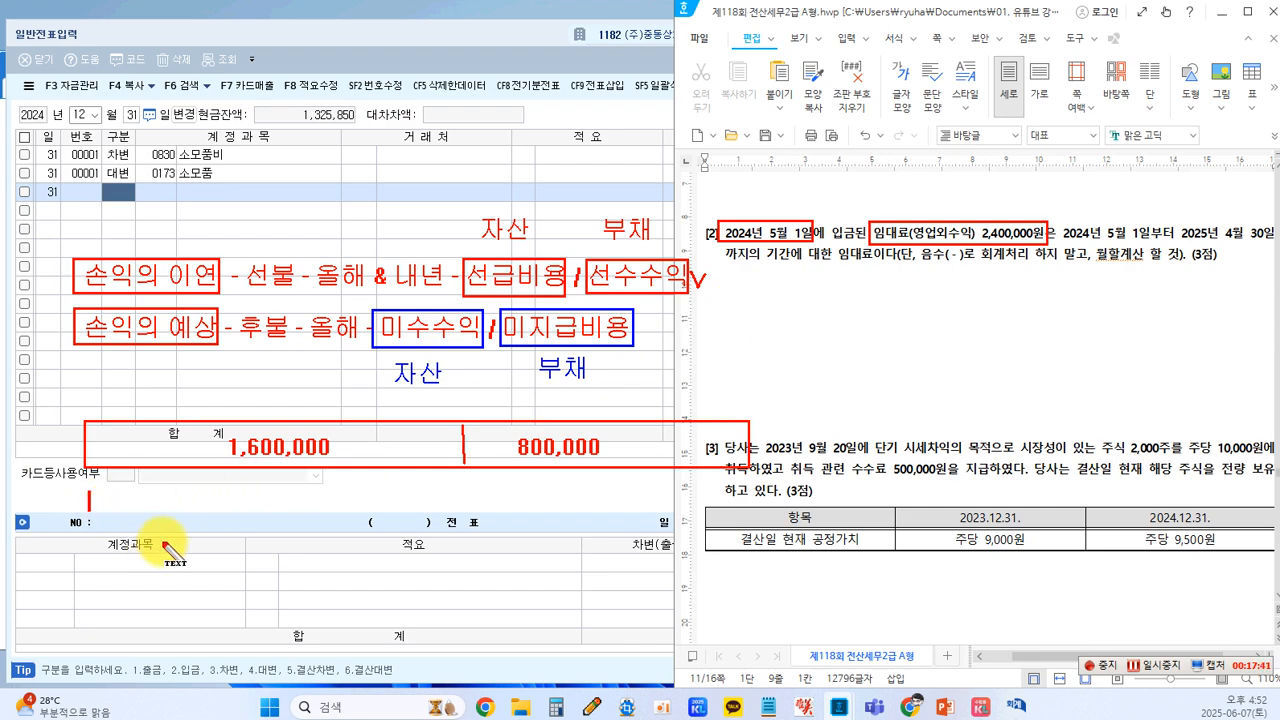
pyautogui.write('2024.05.01')
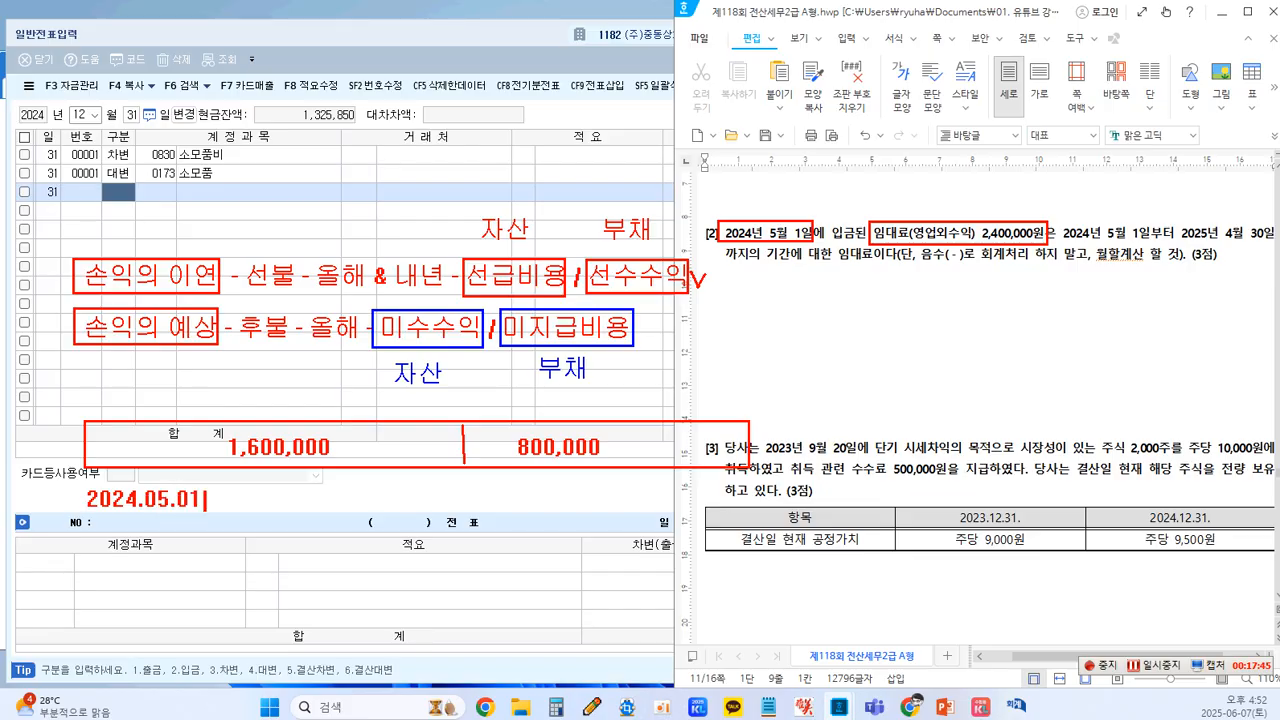
pyautogui.write('(ㅊ')
pyautogui.write('현금')
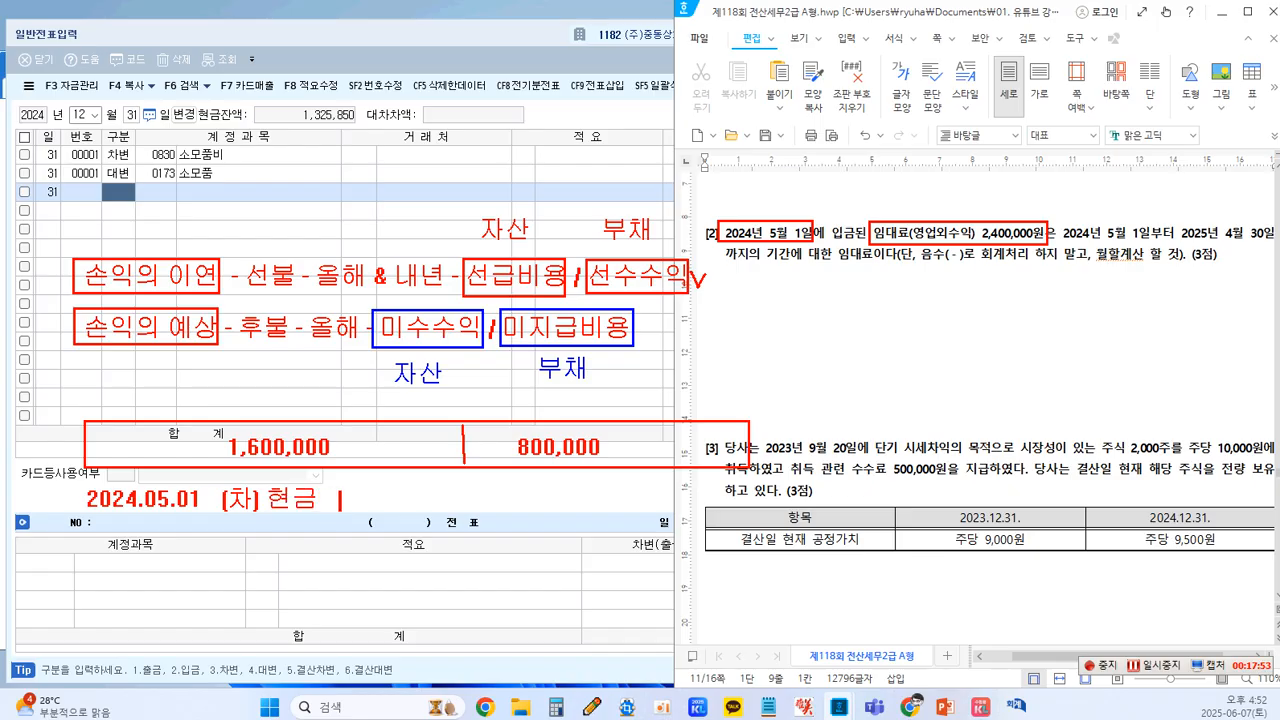
pyautogui.write(' 2,400,0')
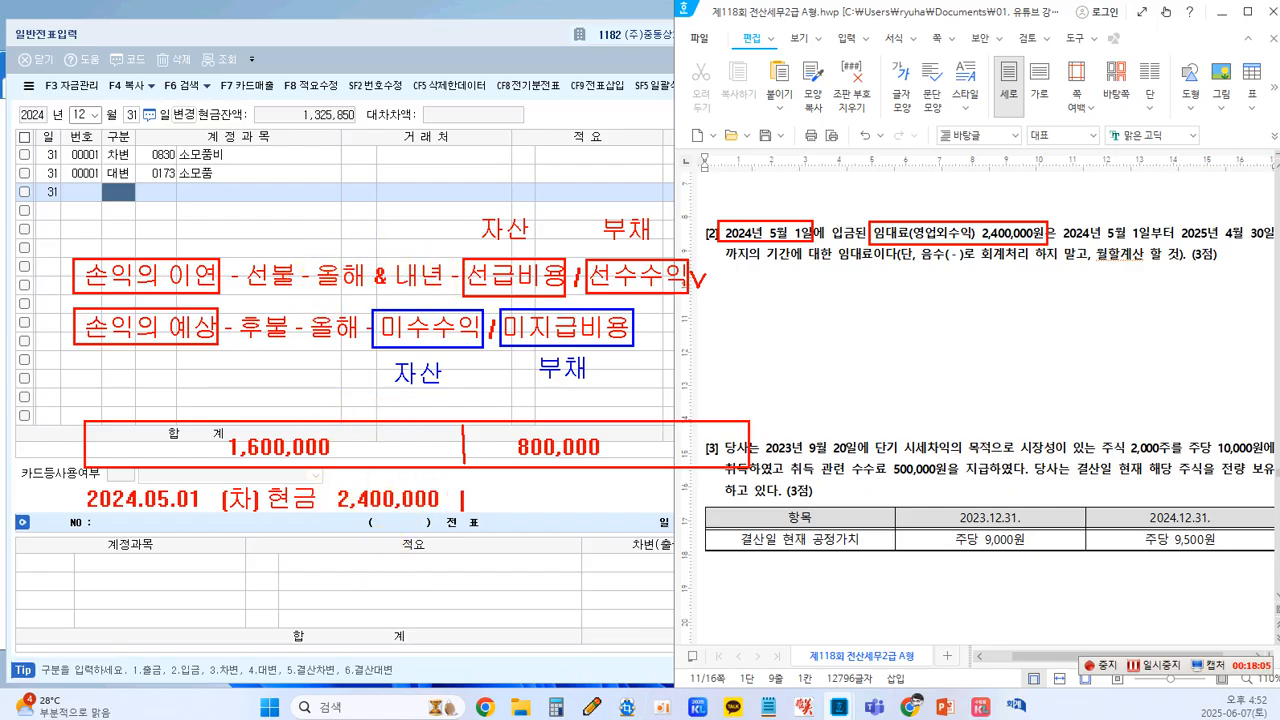
pyautogui.write('(대) 임')
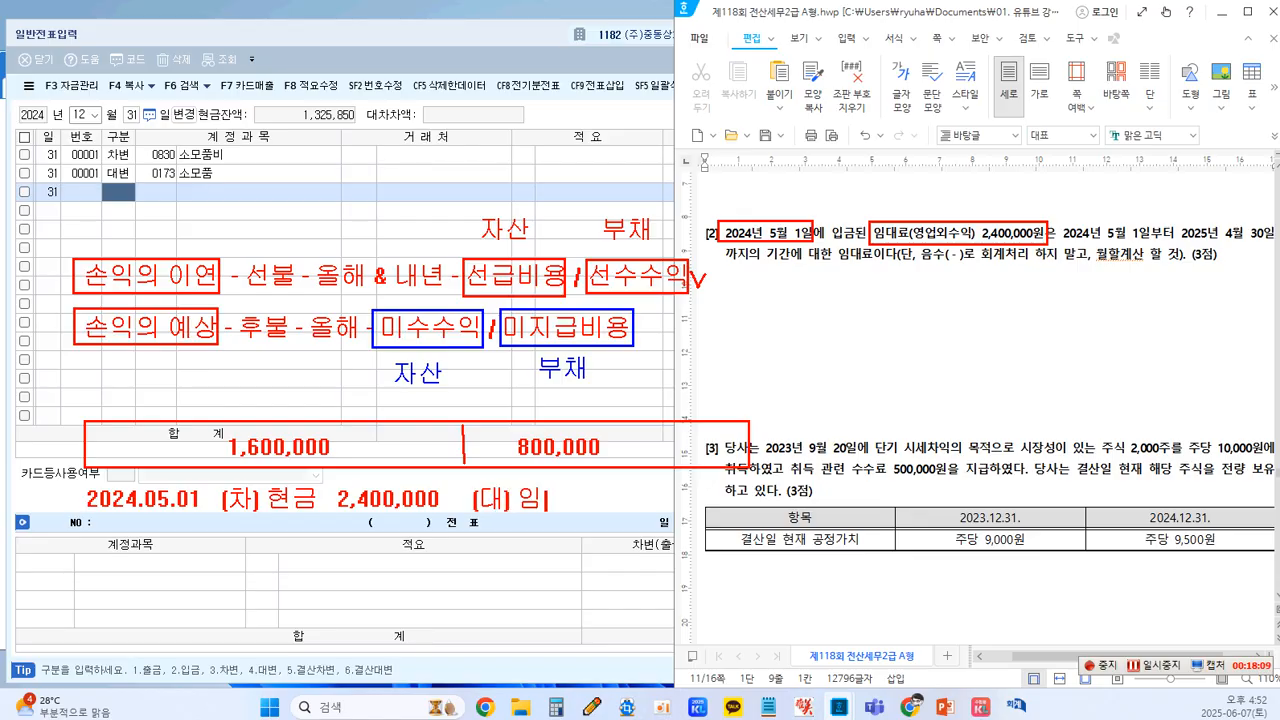
pyautogui.write('대료 ')
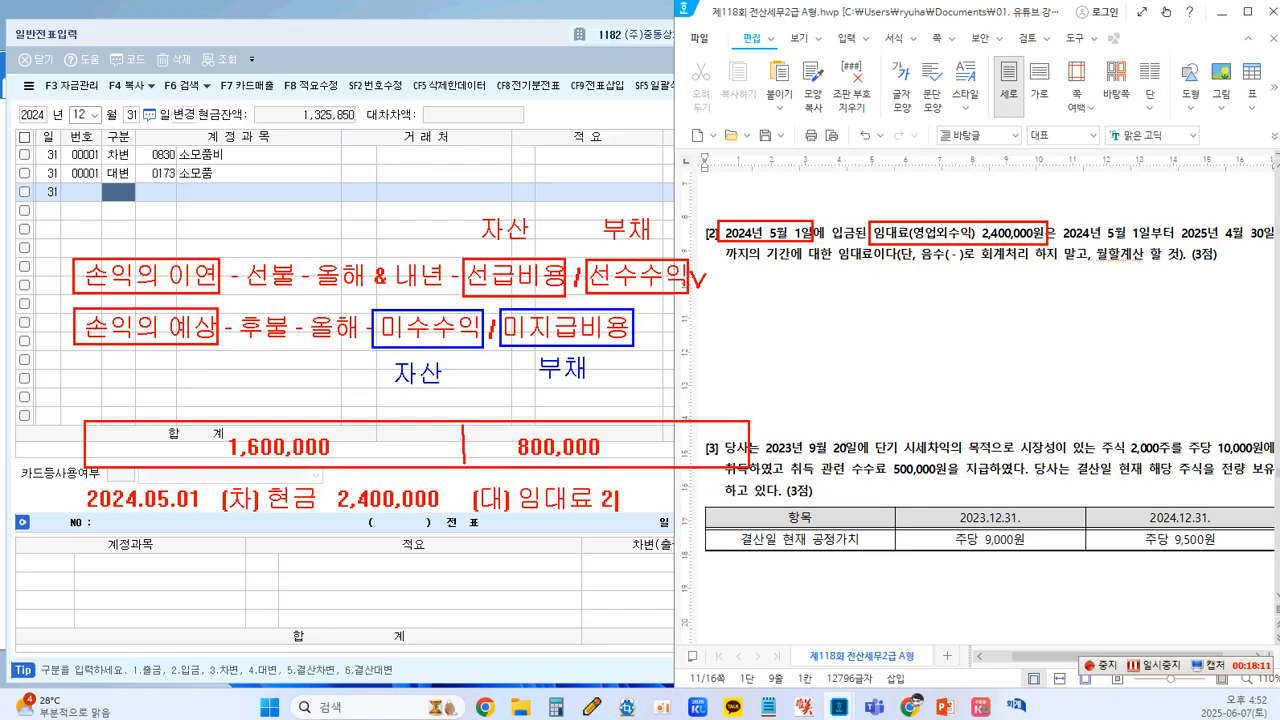
pyautogui.write('2,400,00')
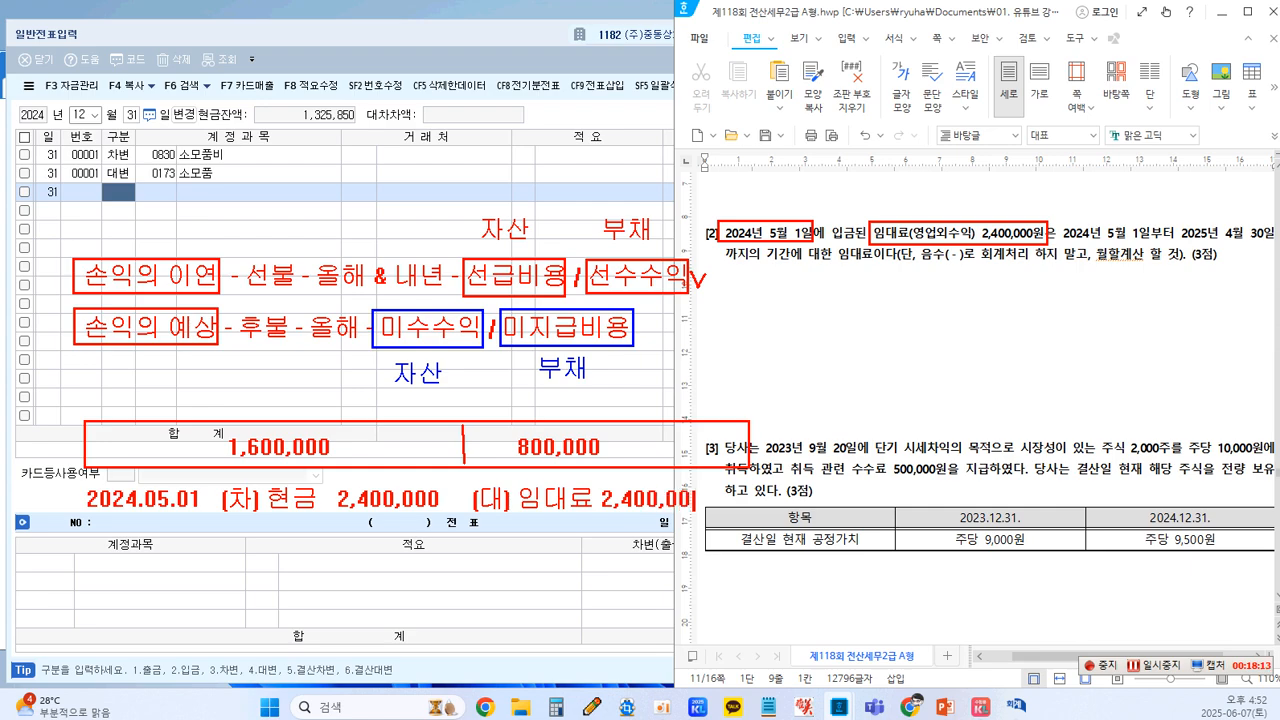
pyautogui.write('0')
pyautogui.press('Return')
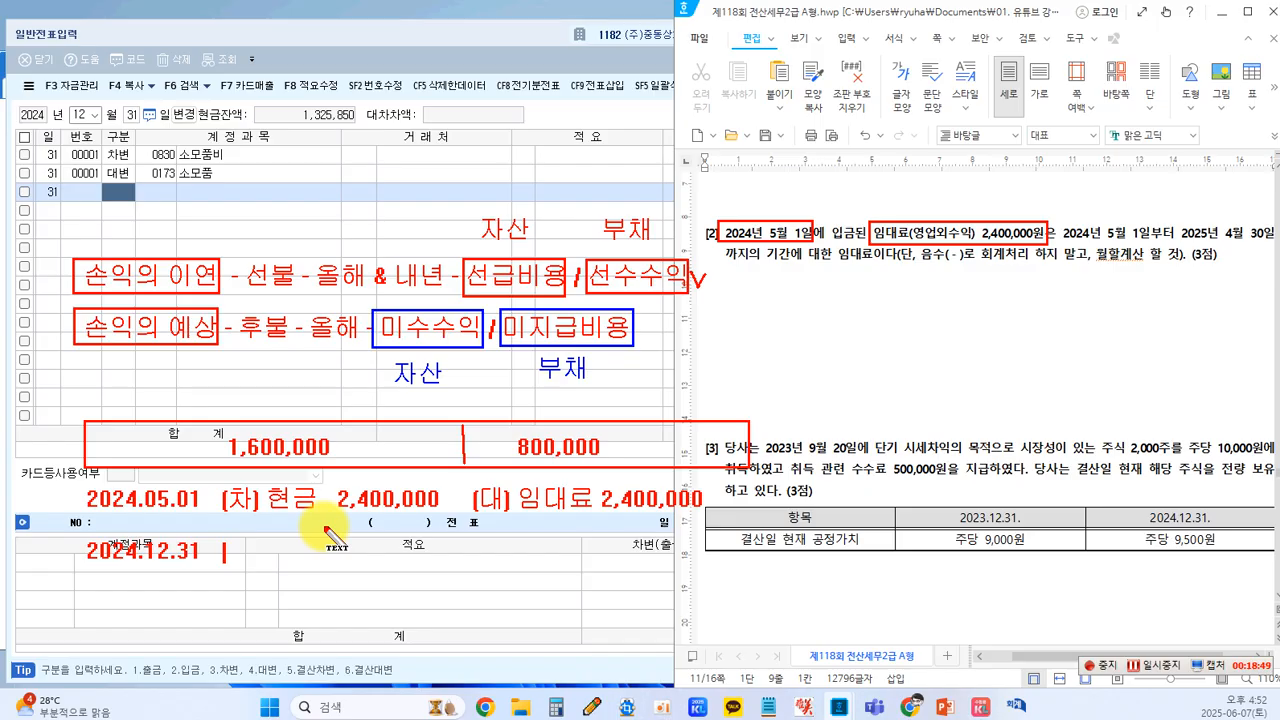
# Write the adjusting entry "2024.12.31 (차) 임대료 800,000 (대) 선수수익 800,000" on the next red note line and box it.
pyautogui.write('(')
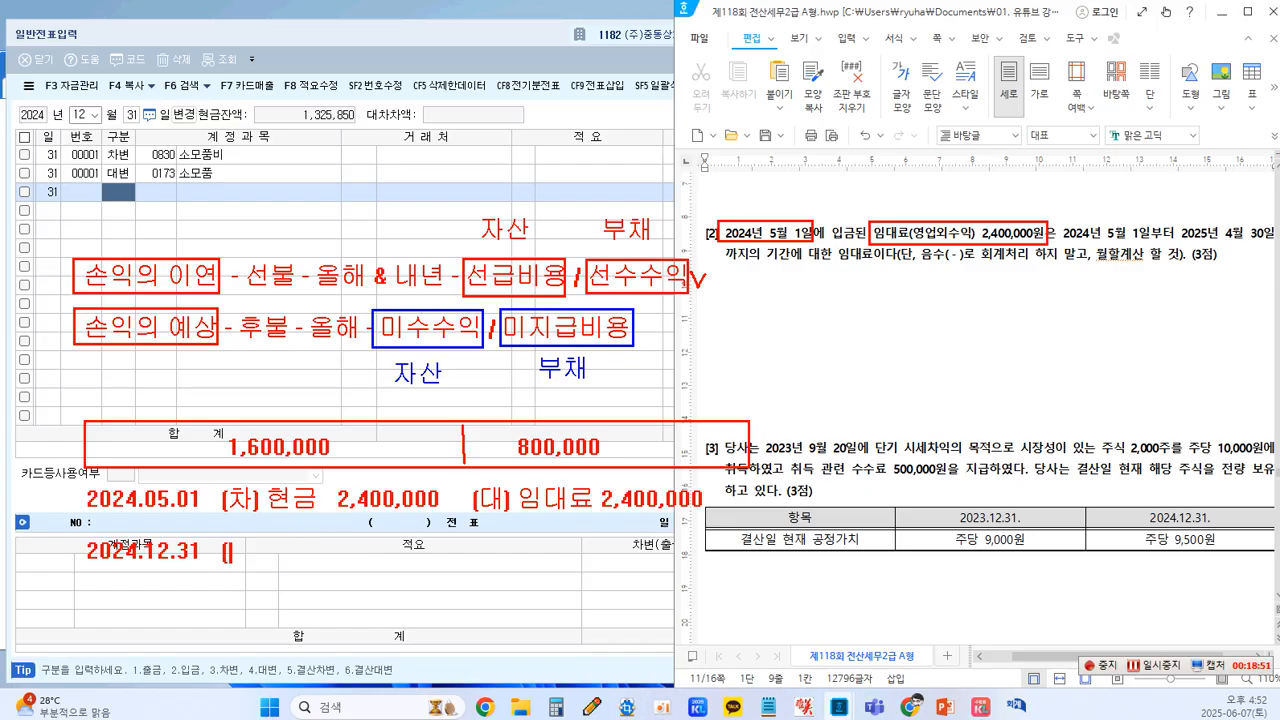
pyautogui.write('ㅊㅏ) 이ㅁ대료')
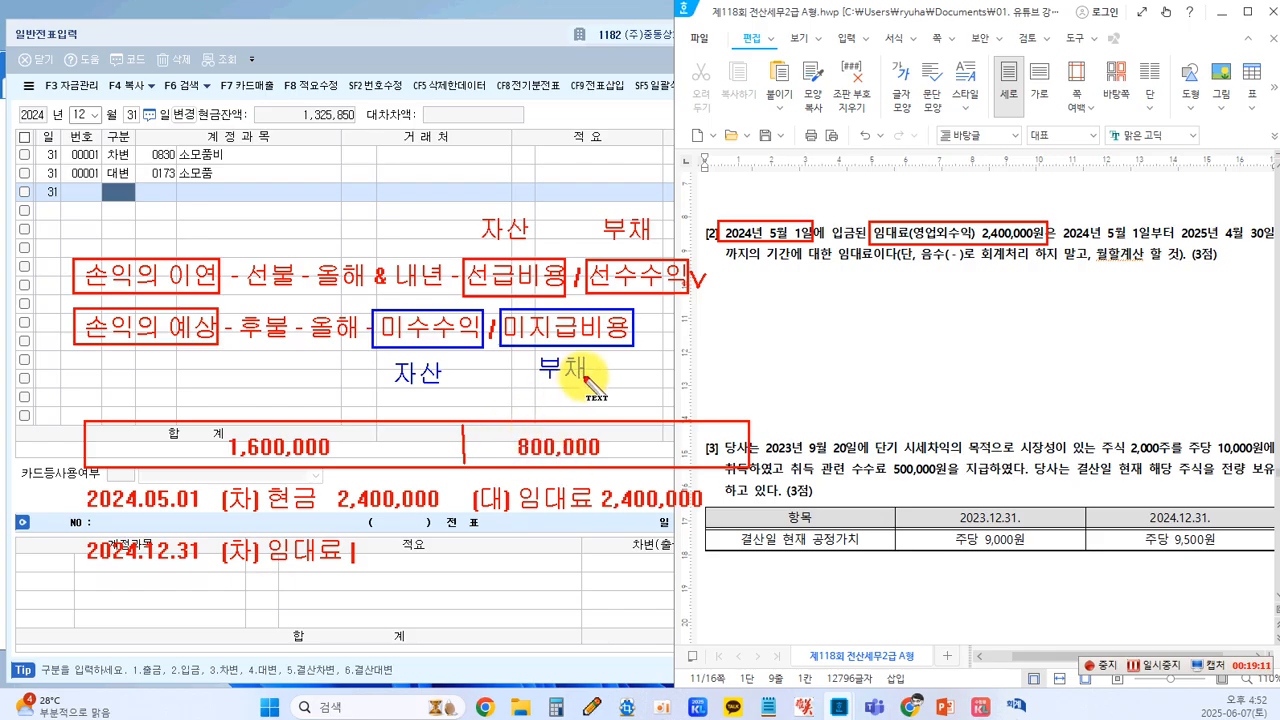
pyautogui.write('800')
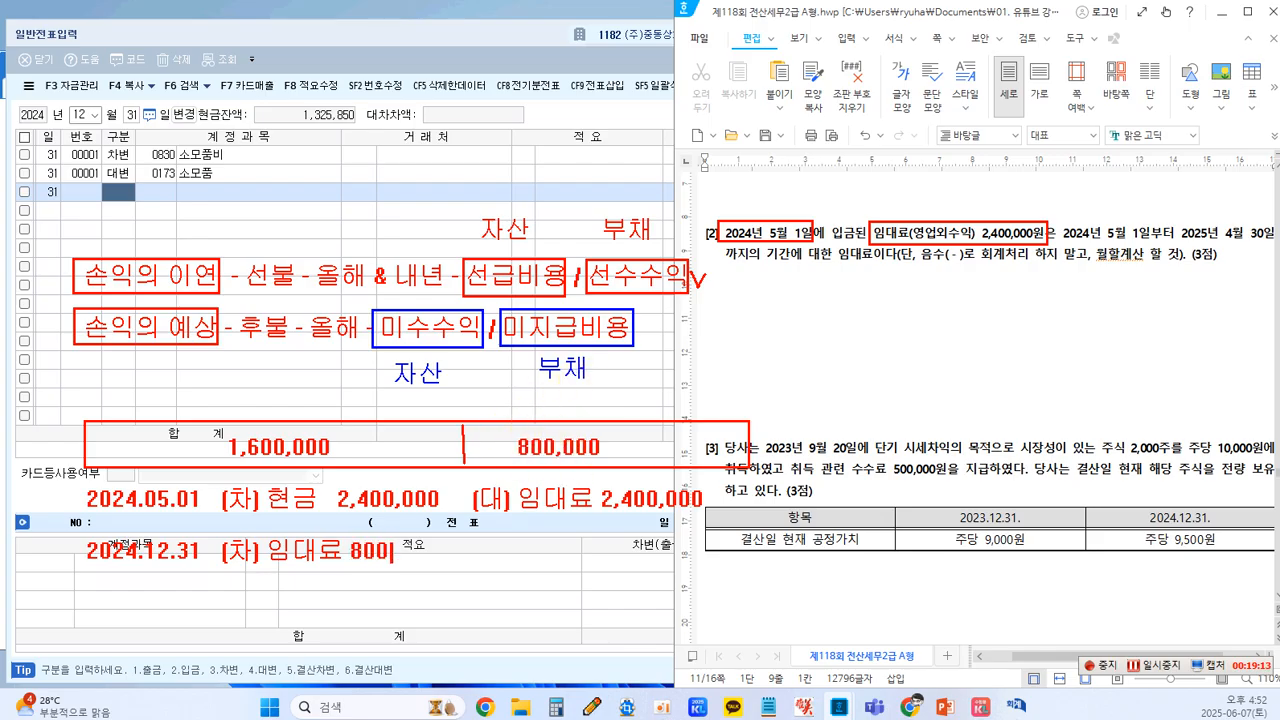
pyautogui.write(',00')
pyautogui.write('(대)')
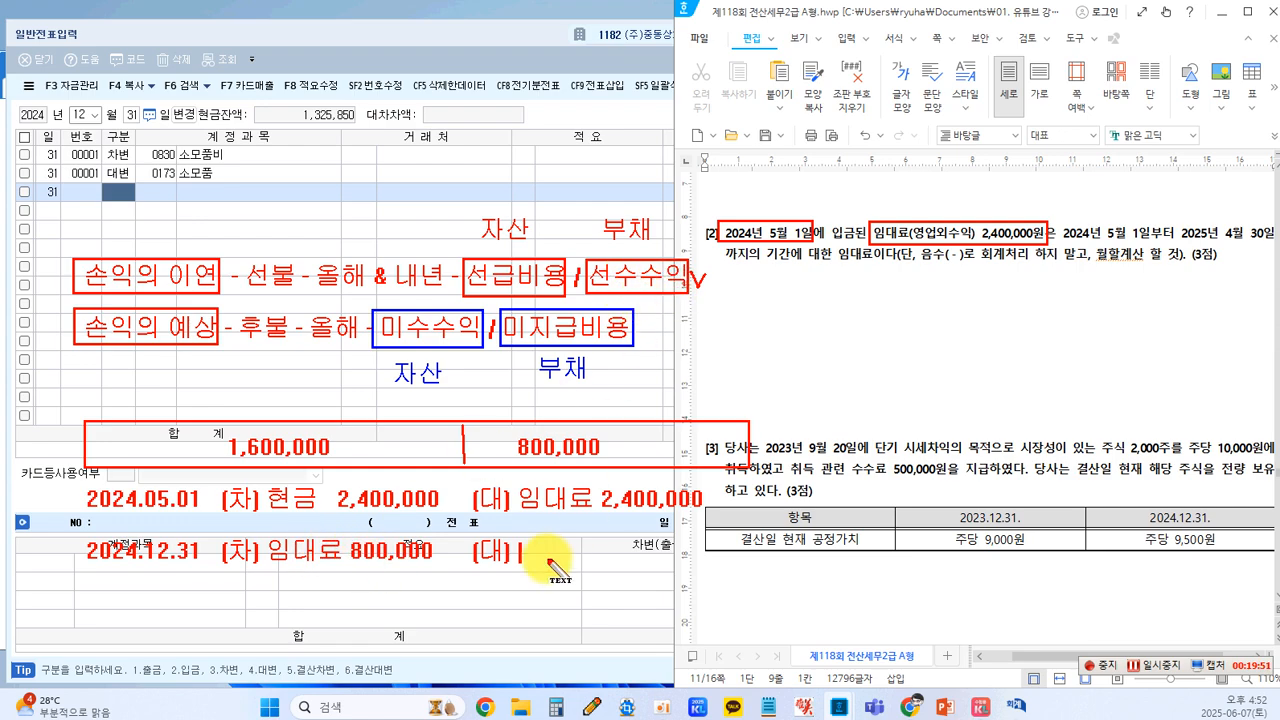
pyautogui.write('ㄴ수수익')
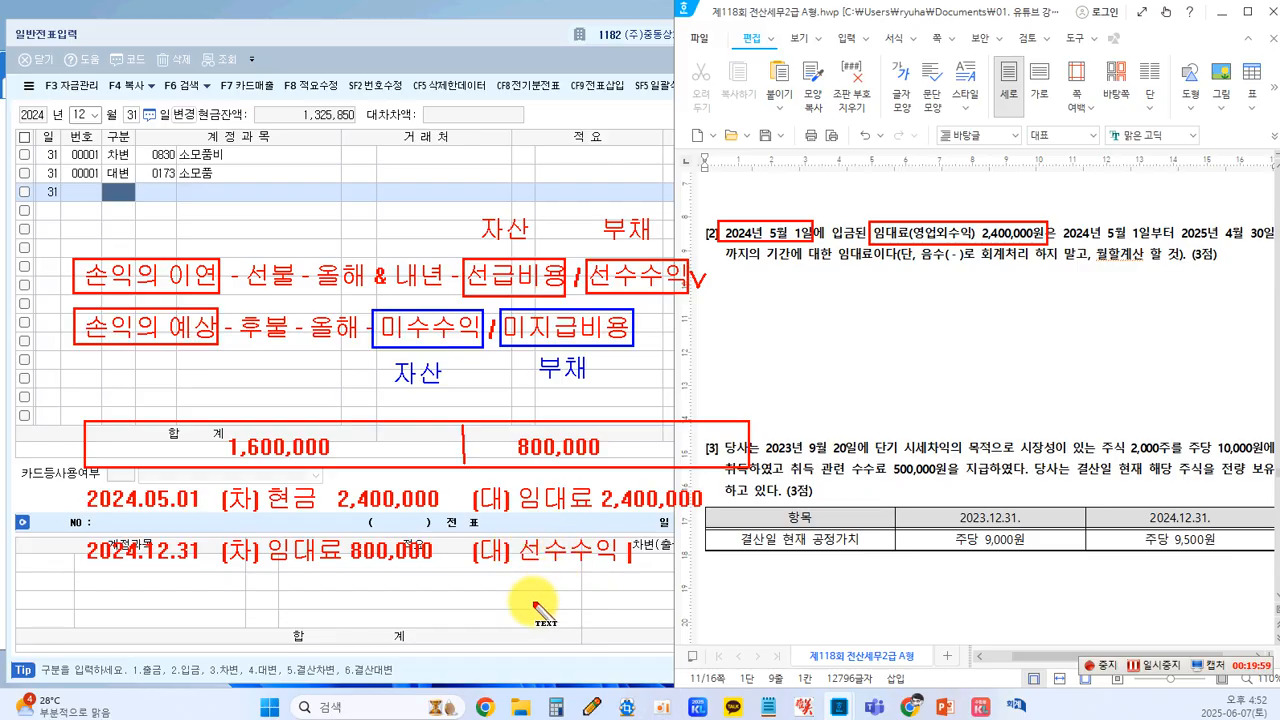
pyautogui.write('800,0')
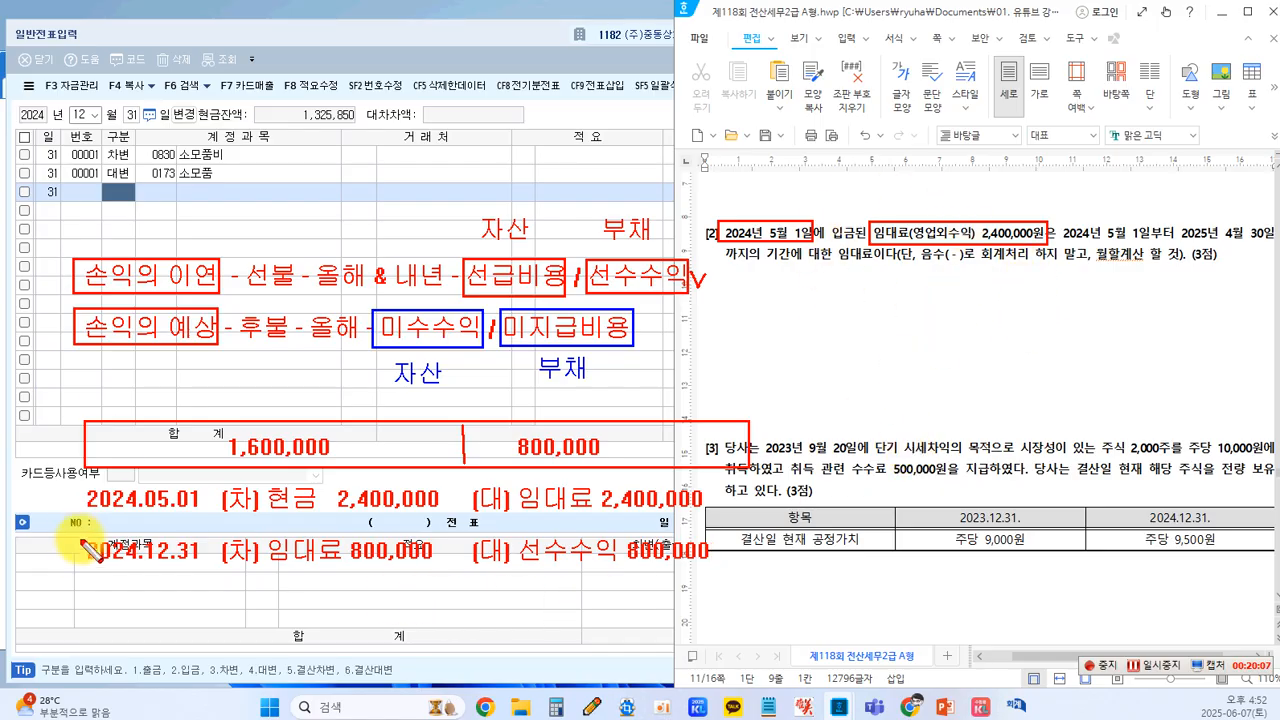
pyautogui.moveTo(80, 522); pyautogui.dragTo(755, 579)
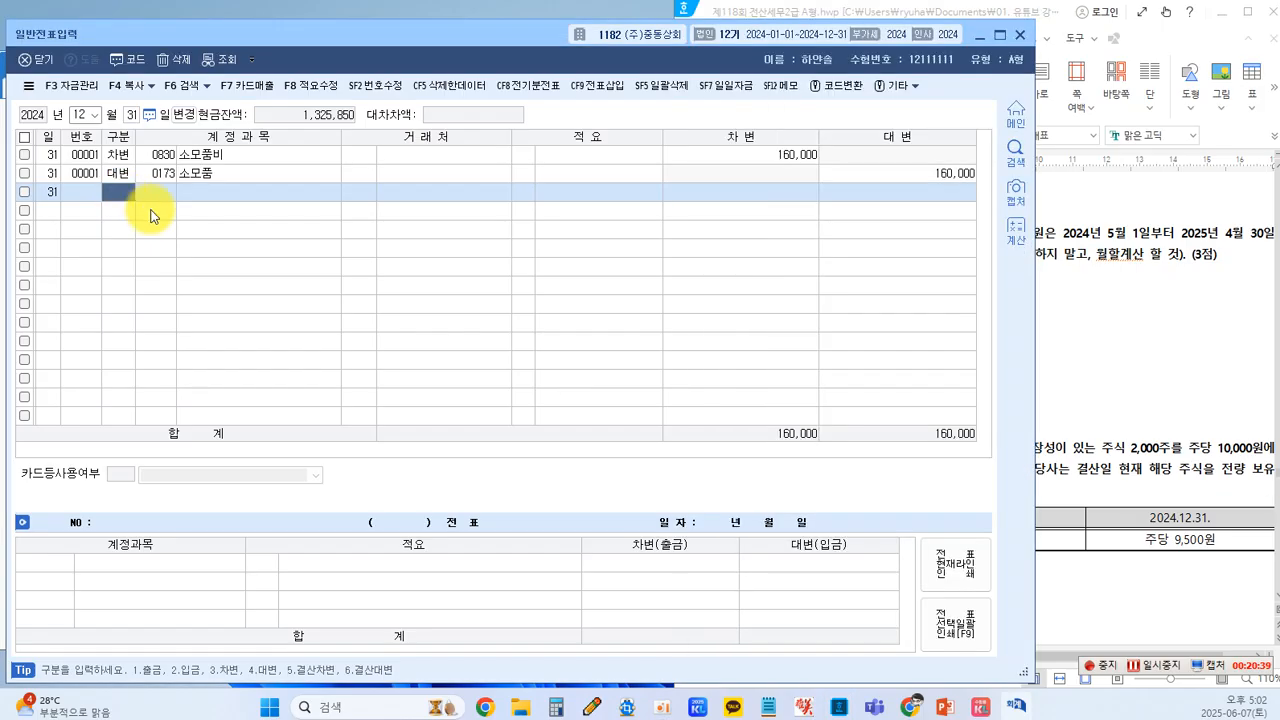
# Start a 차변 line on the empty December 31 row with account 0904 임대료.
pyautogui.write('3')
pyautogui.press('Return')
pyautogui.write('임대')
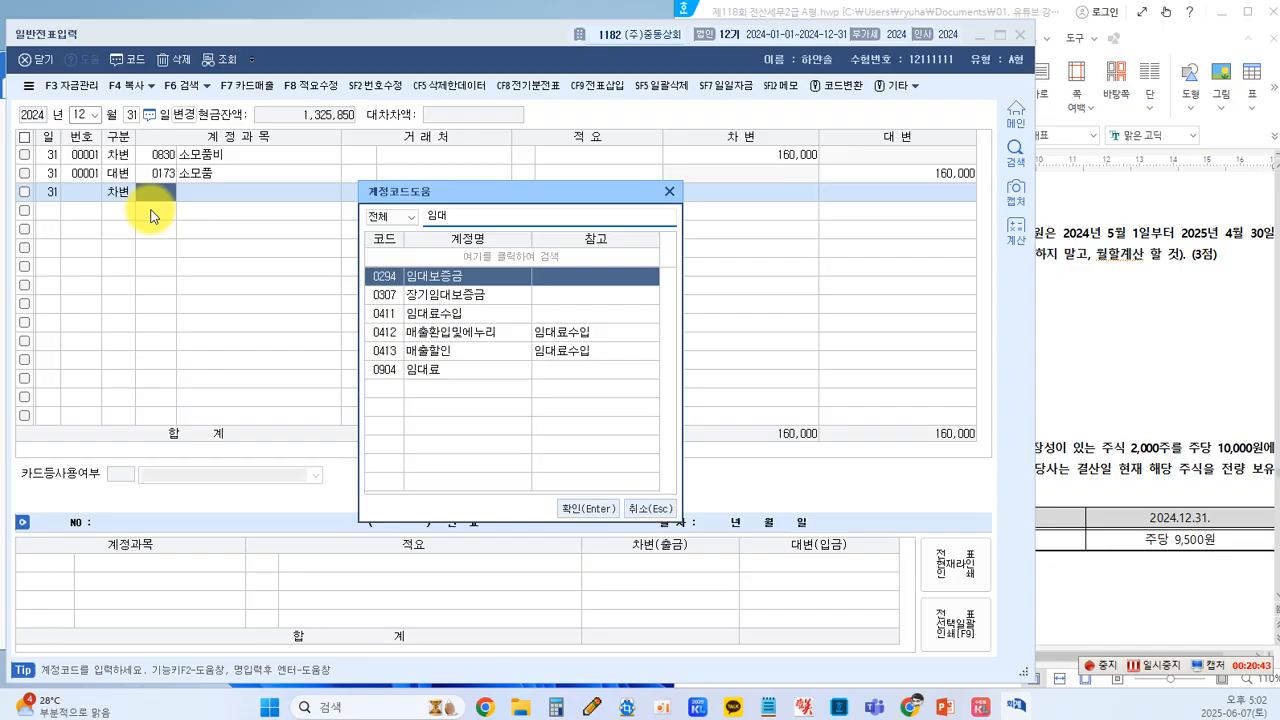
pyautogui.write('료')
pyautogui.press('Down')
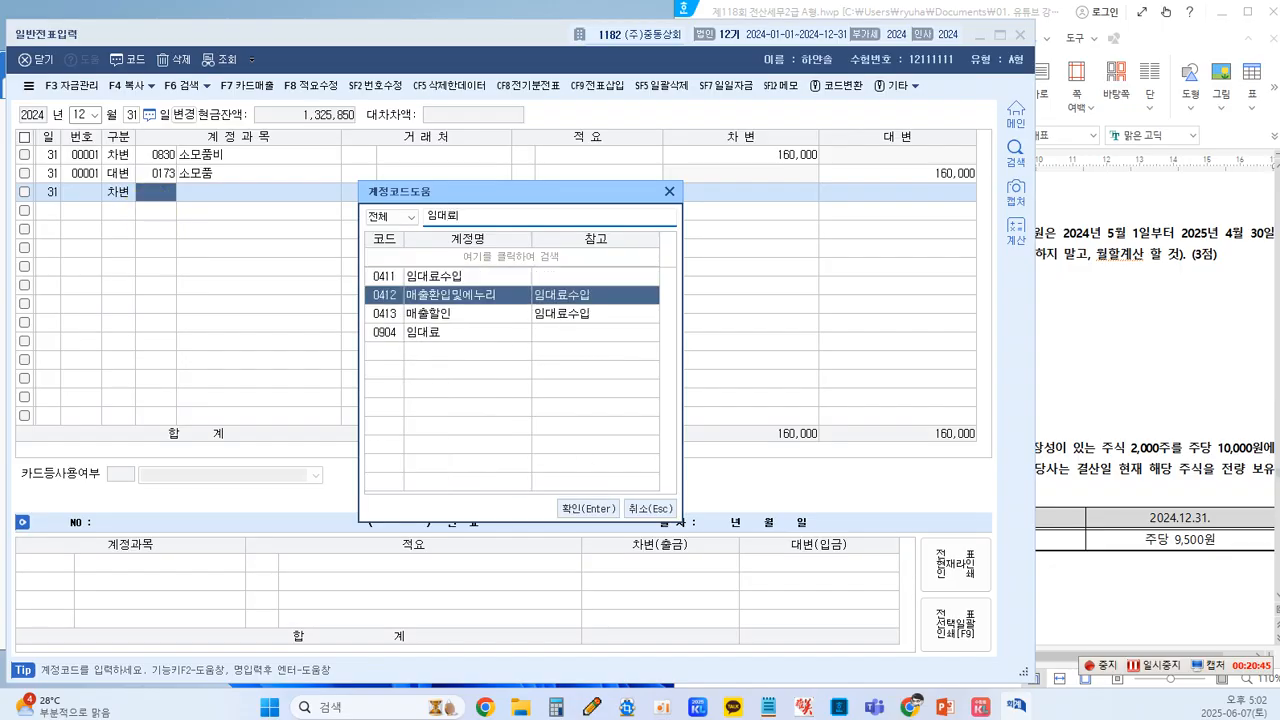
pyautogui.click(389, 336)
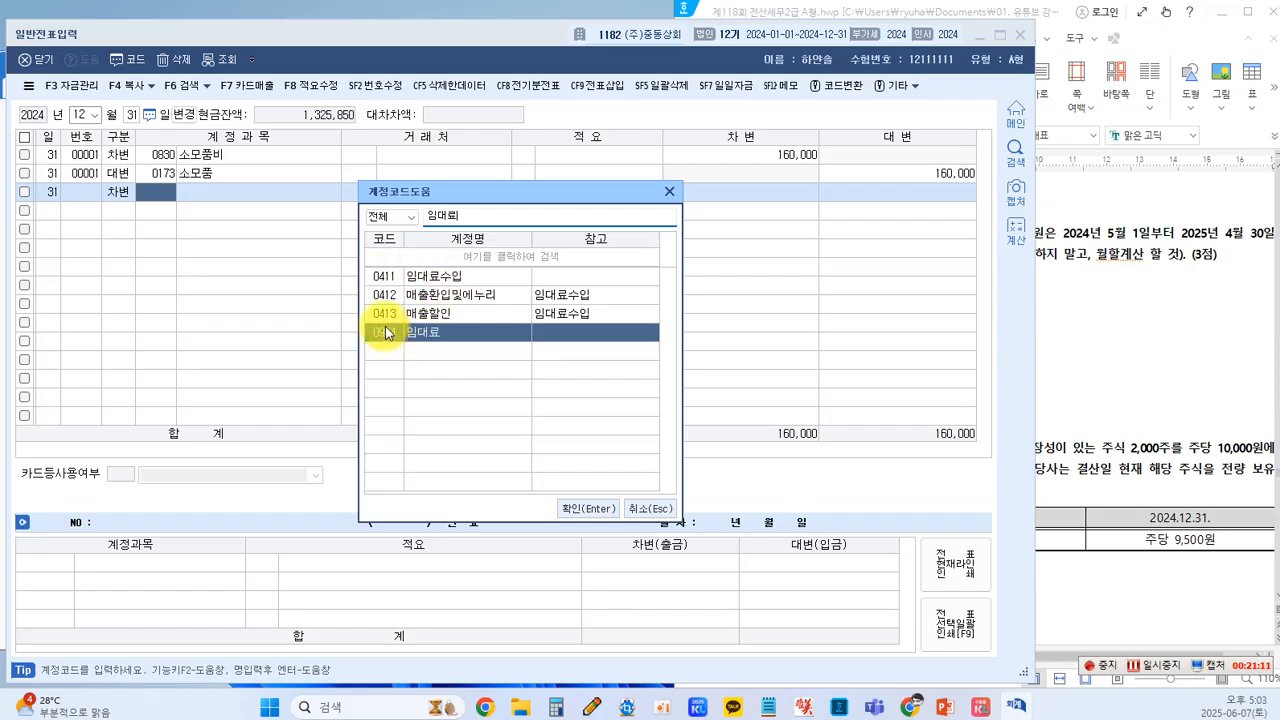
pyautogui.click(1069, 385)
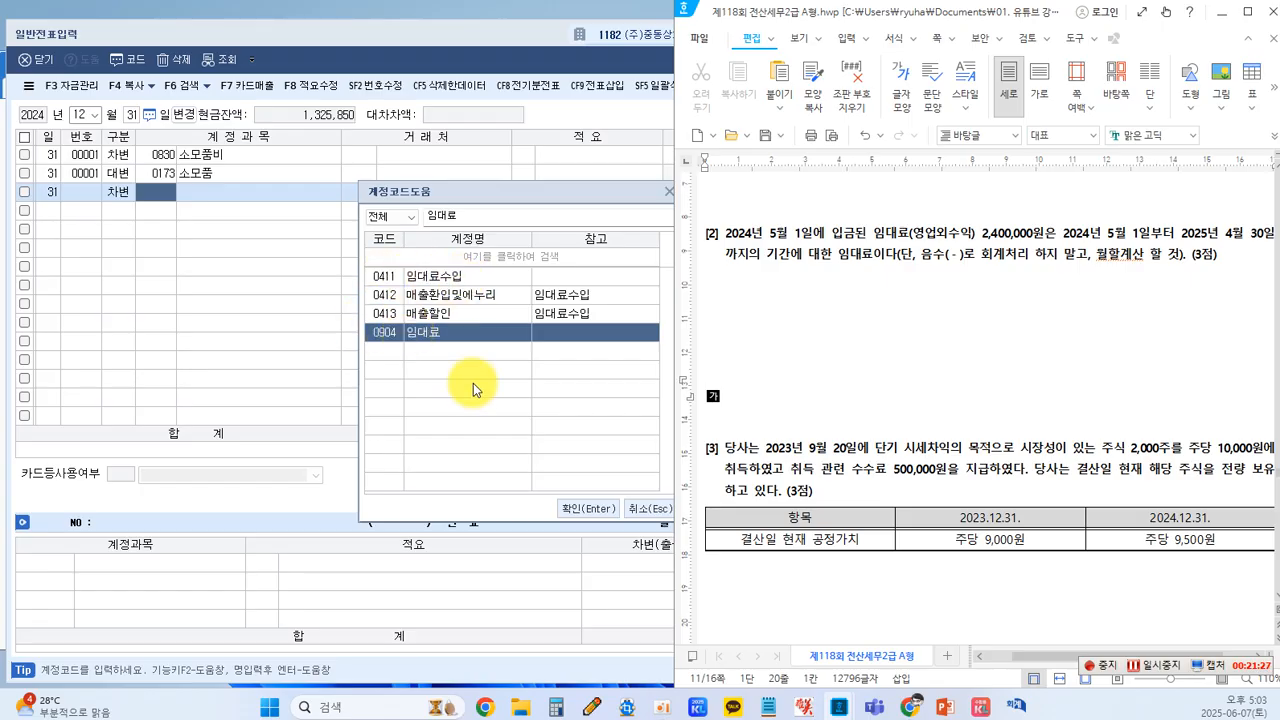
pyautogui.click(588, 508)
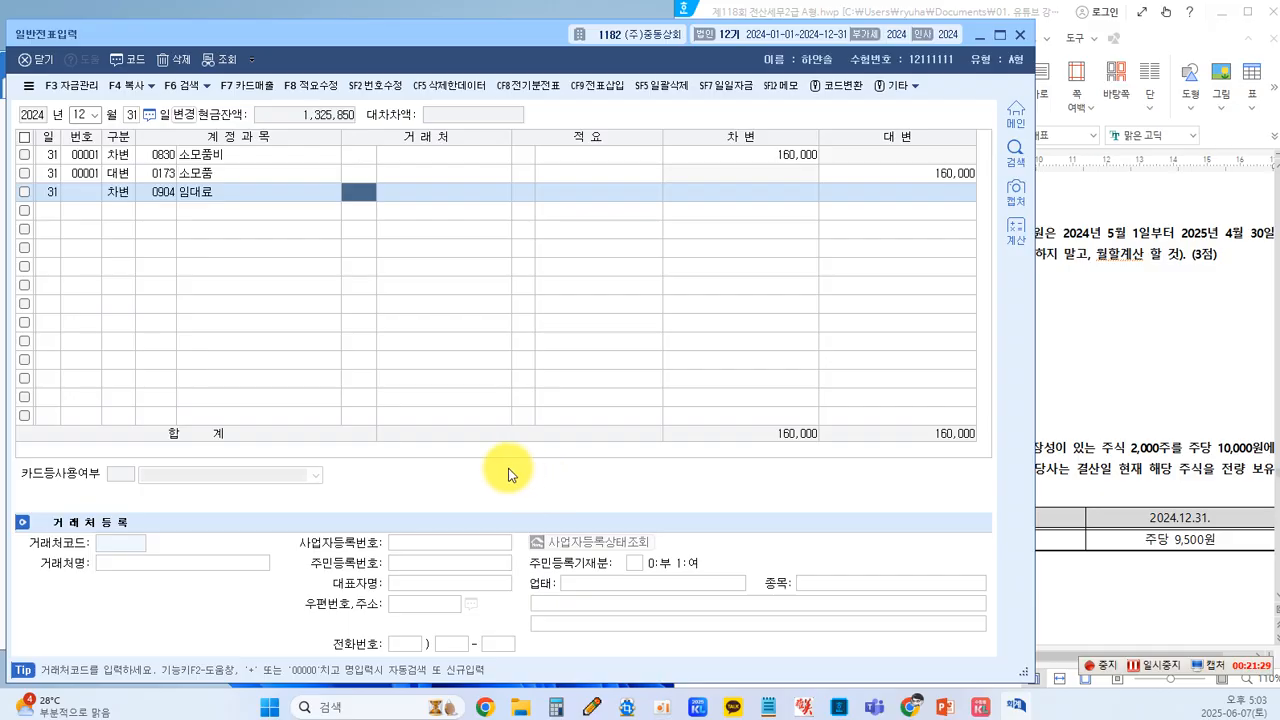
# Leave 거래처 and 적요 blank on the 임대료 line and enter 800,000 as its 차변 amount.
pyautogui.press('Return')
pyautogui.press('Return')
pyautogui.press('Return')
pyautogui.press('Return')
pyautogui.write('800,000')
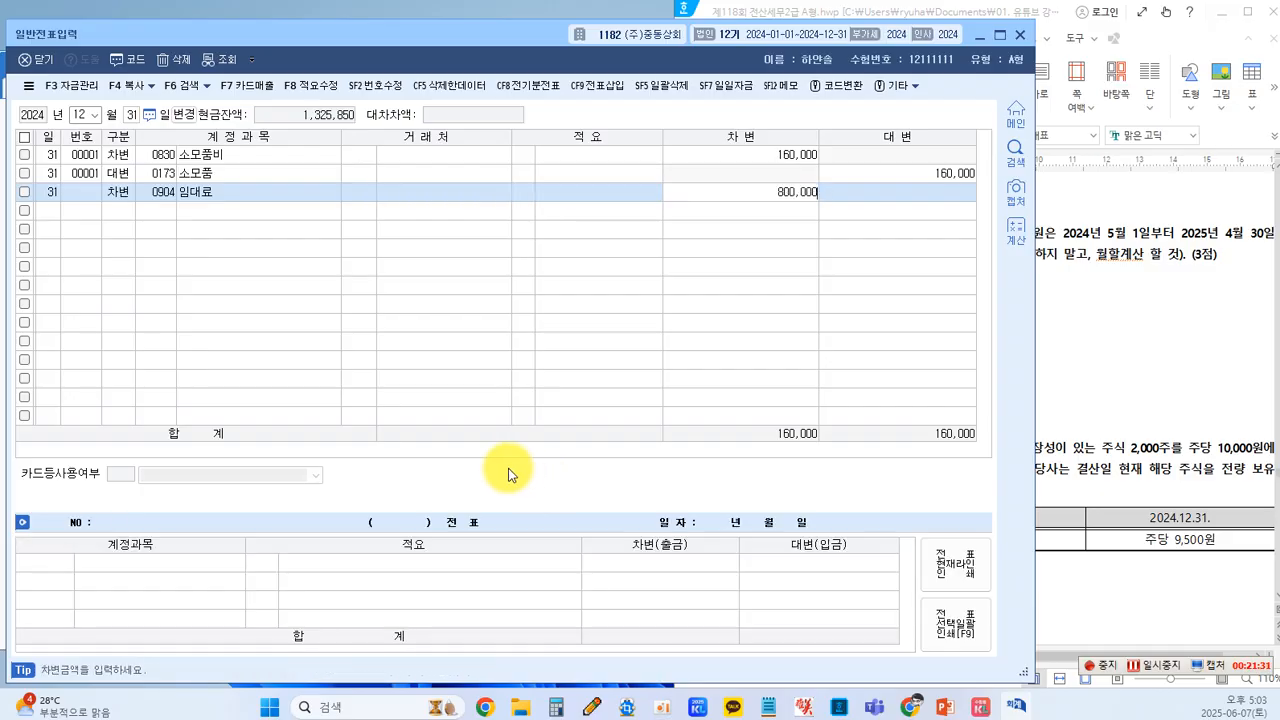
pyautogui.press('Return')
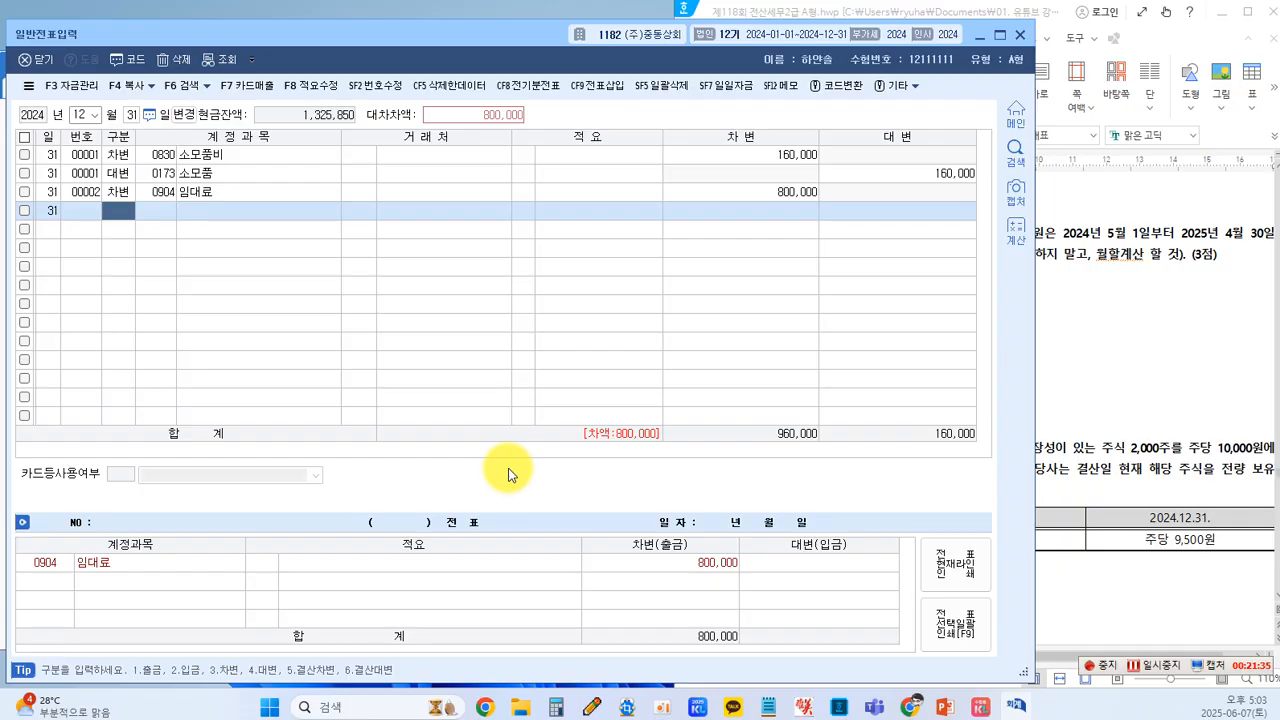
# Add the matching 대변 line with account 0263 선수수익 for 800,000 and select its amount.
pyautogui.write('4')
pyautogui.press('Return')
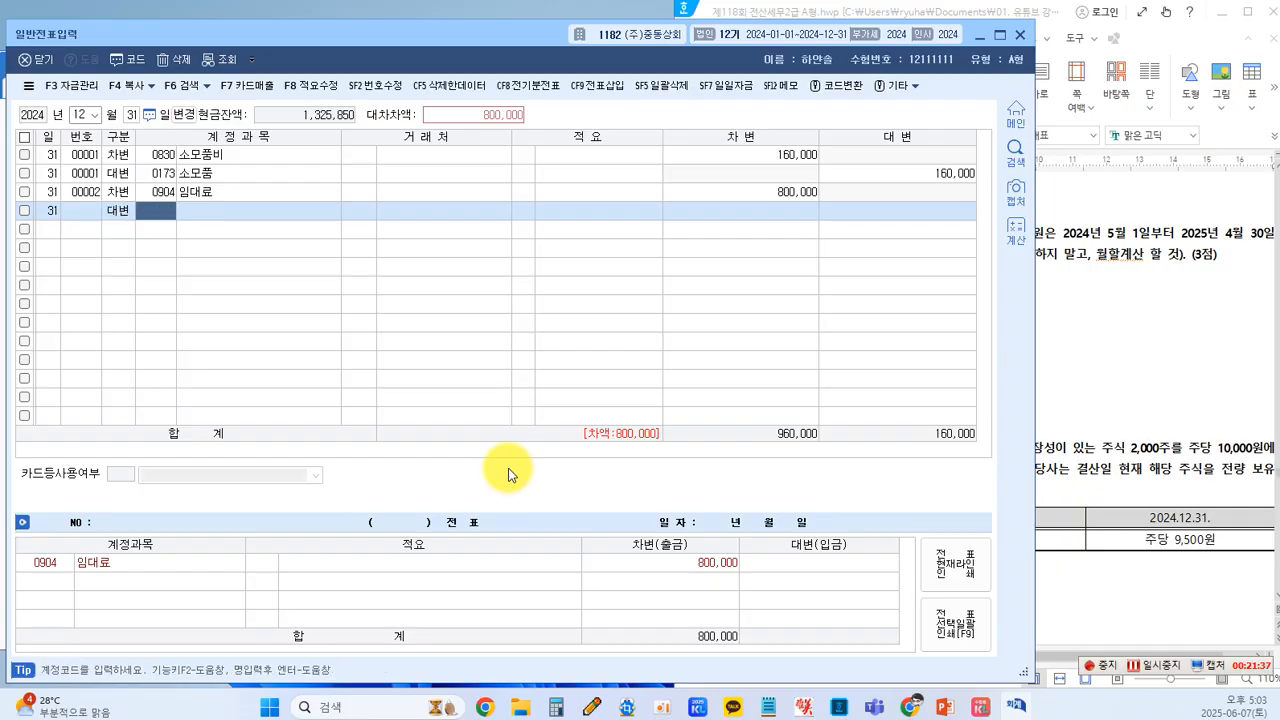
pyautogui.press('F2')
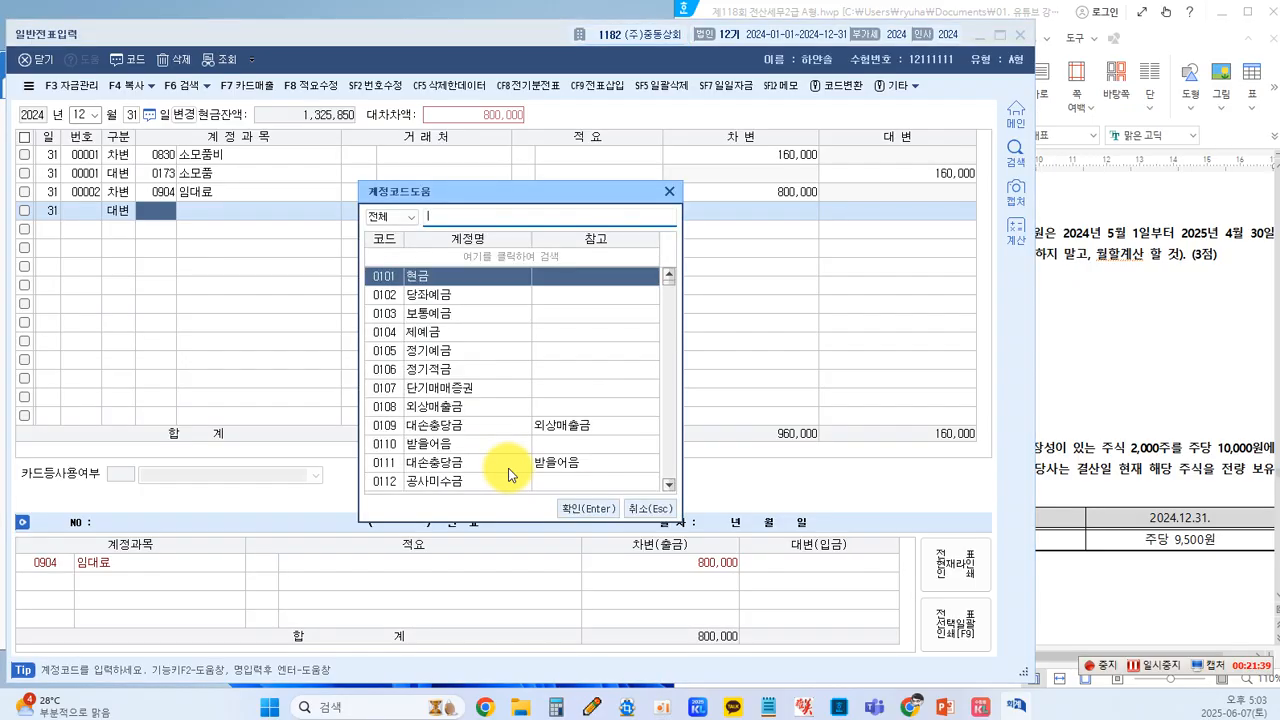
pyautogui.write('선수')
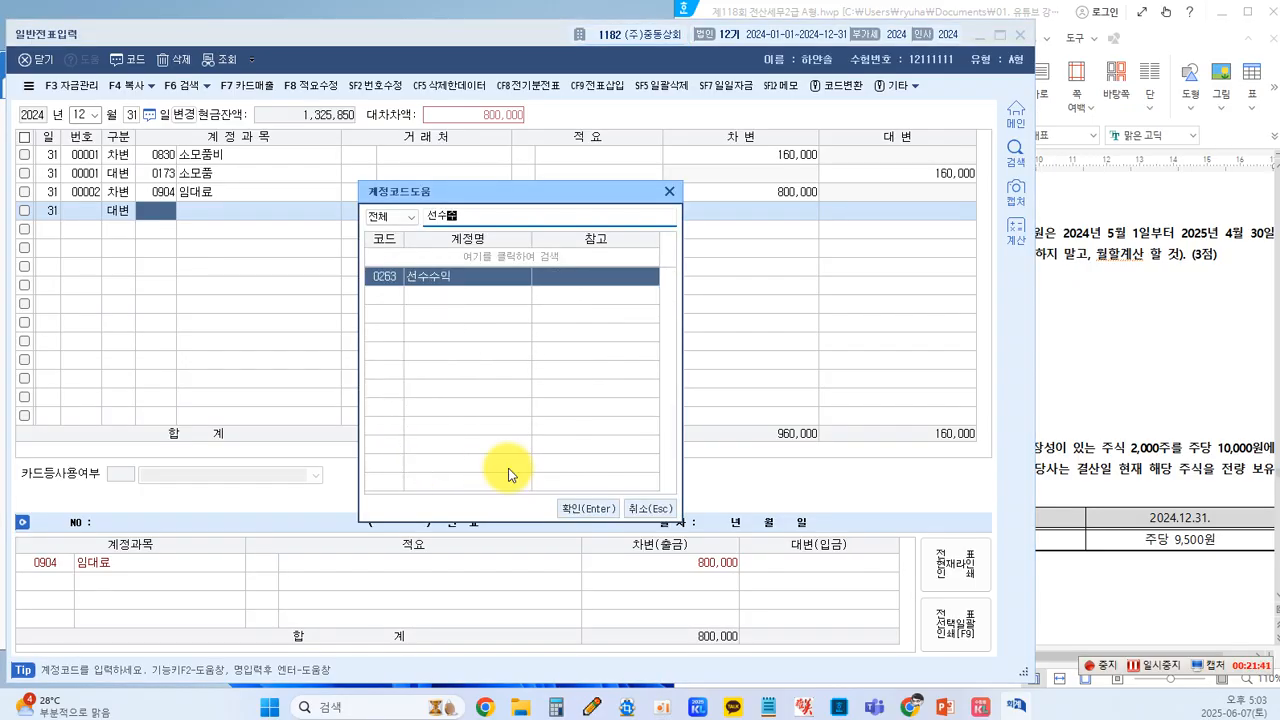
pyautogui.press('Return')
pyautogui.press('Return')
pyautogui.press('Return')
pyautogui.press('Return')
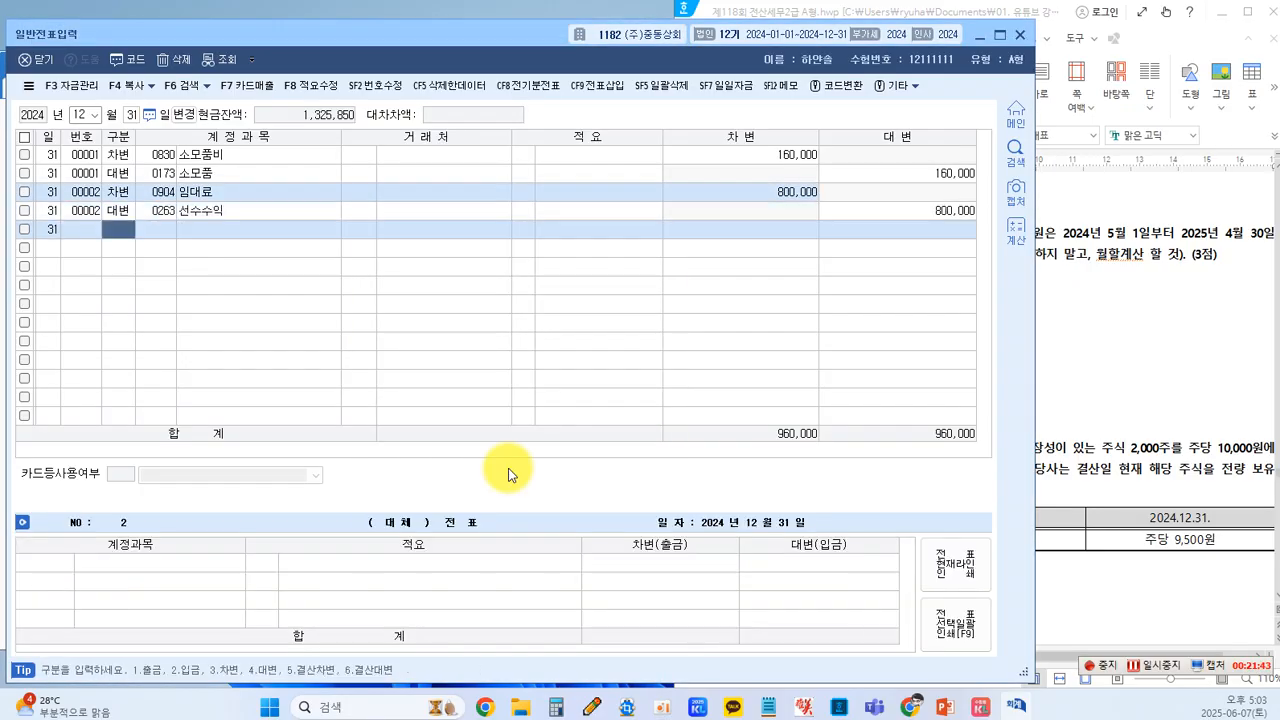
pyautogui.click(938, 211)
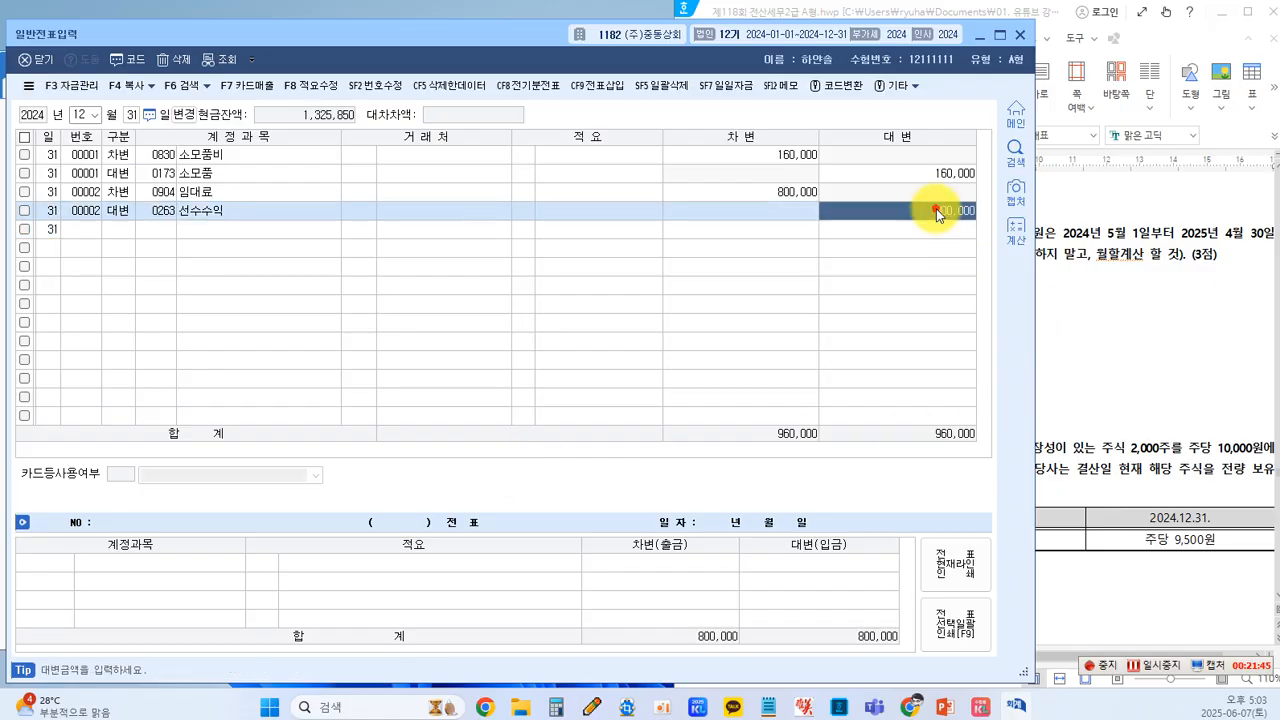
# In question [3] of the exam document, box 2023년 9월 20일, 단기 시세차익의 목적, 주식 2,000, 주당 10,000원 and 수수료 500,000원 in red.
pyautogui.click(1046, 320)
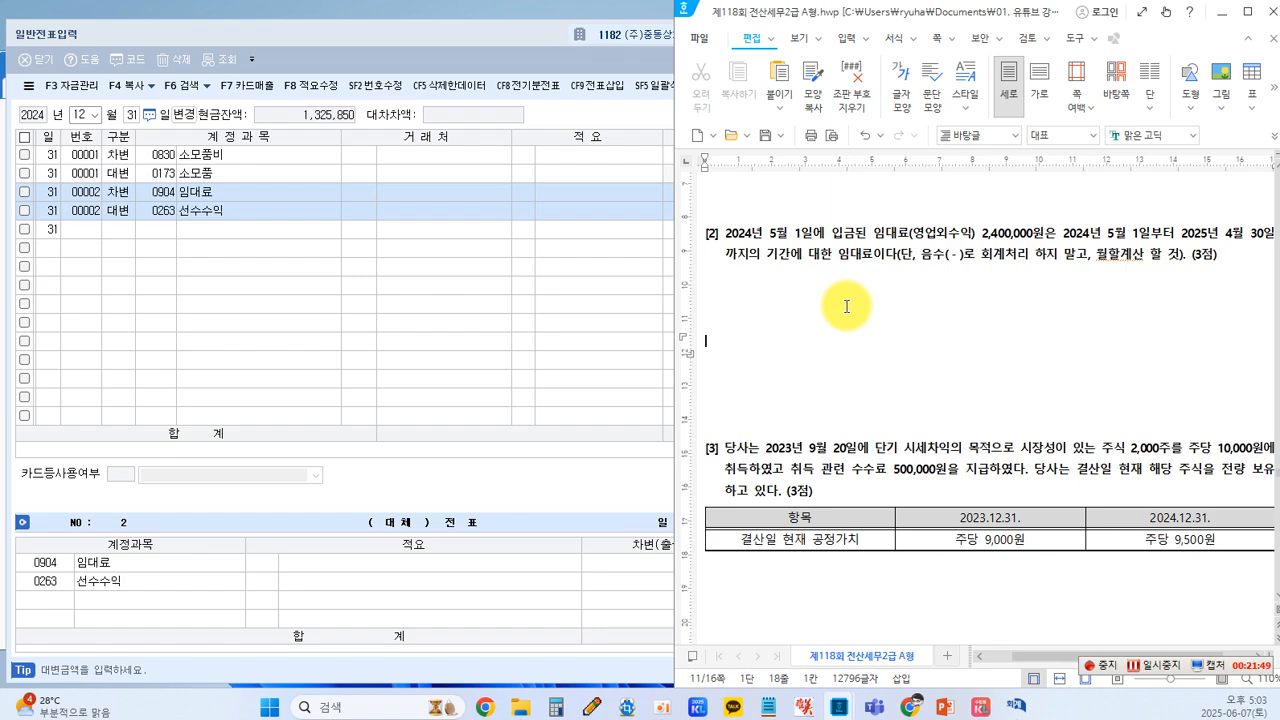
pyautogui.scroll(-4, 846, 307)
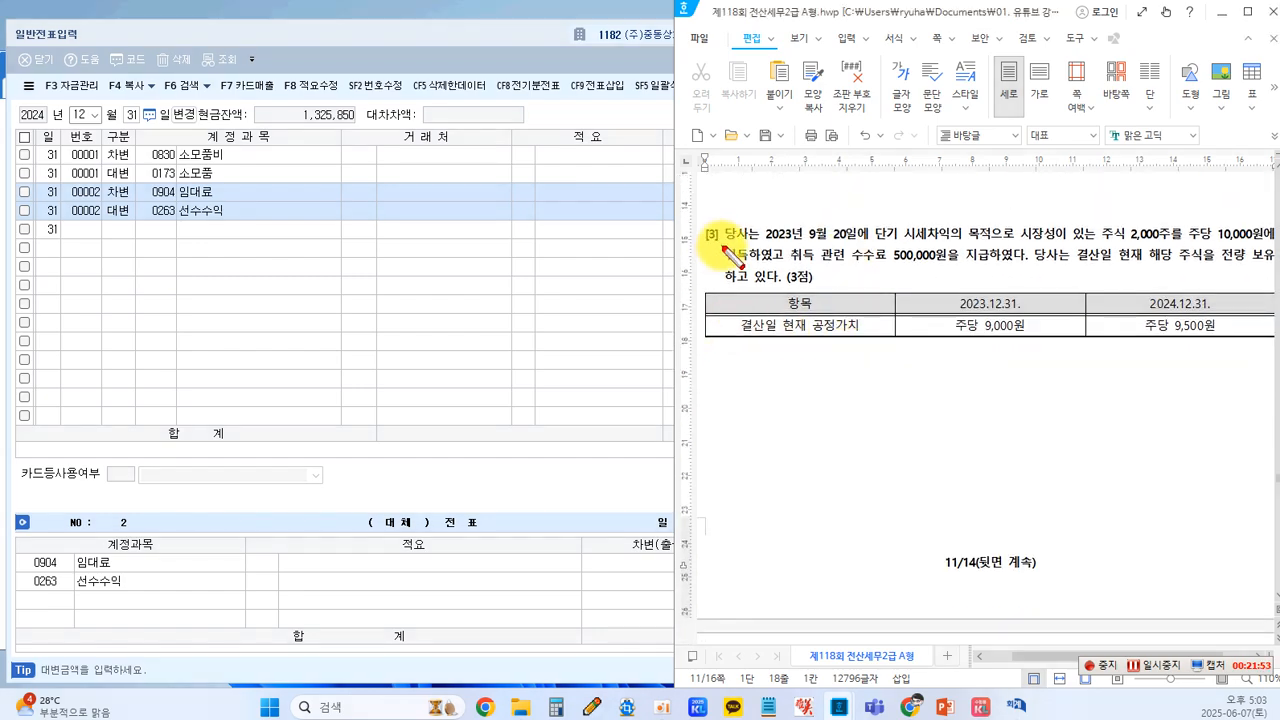
pyautogui.moveTo(757, 226)
pyautogui.mouseDown()
pyautogui.moveTo(857, 243)
pyautogui.moveTo(990, 241)
pyautogui.mouseUp()
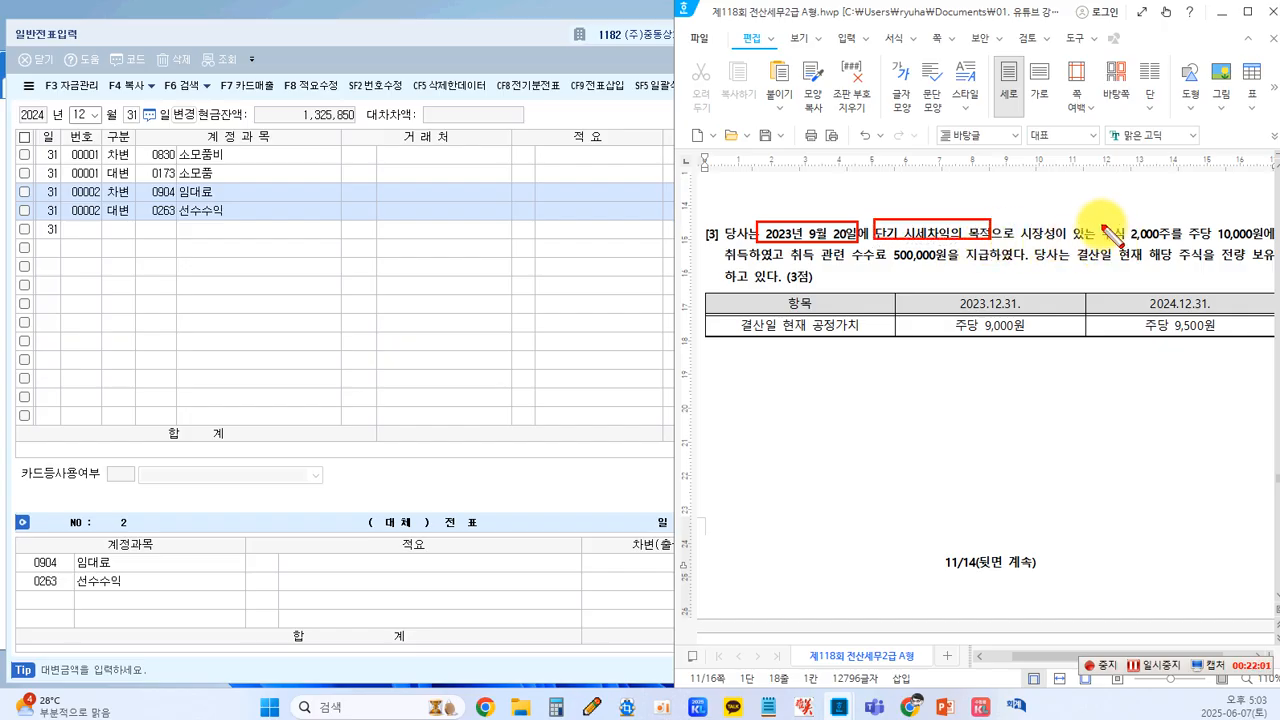
pyautogui.moveTo(1098, 221)
pyautogui.mouseDown()
pyautogui.moveTo(1195, 242)
pyautogui.moveTo(1164, 242)
pyautogui.moveTo(1265, 244)
pyautogui.mouseUp()
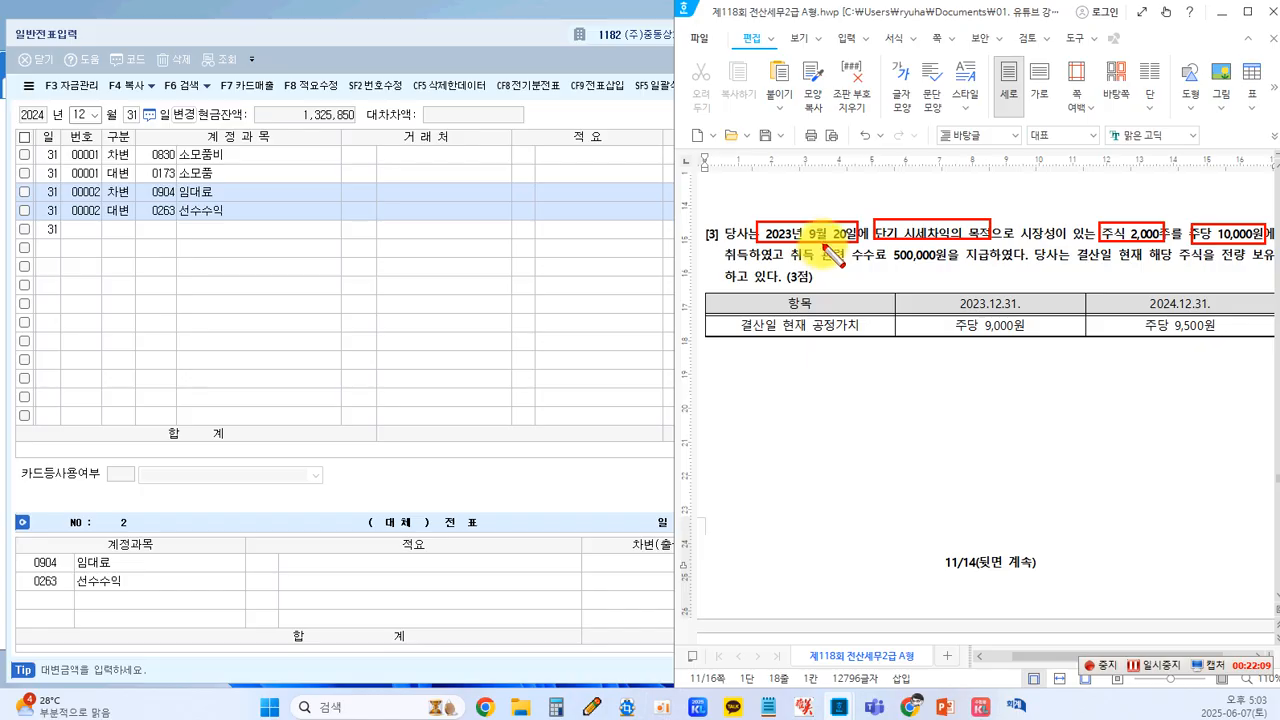
pyautogui.moveTo(851, 247); pyautogui.dragTo(980, 263)
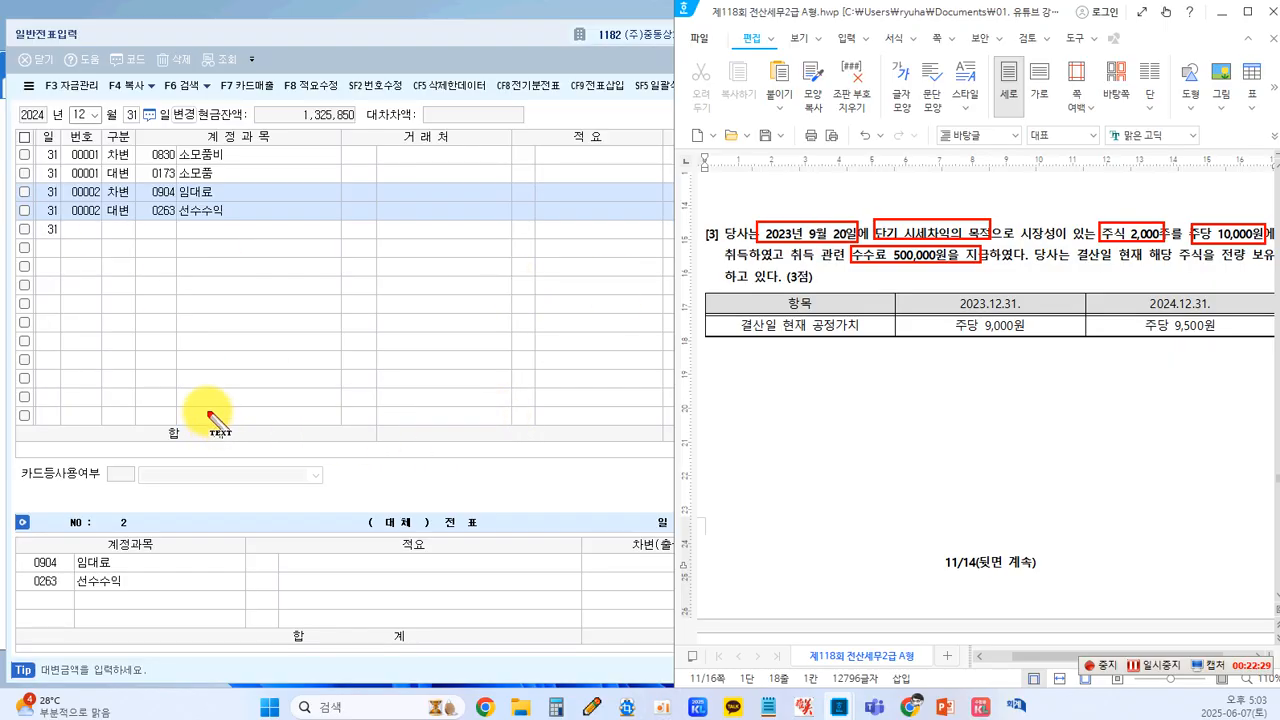
# Write the red on-screen note "2023.09.20 (차) 단기매매증권 20,000,000 (대) 보통예금 20,500,000" over the lower voucher rows.
pyautogui.moveTo(175, 380); pyautogui.dragTo(175, 400)
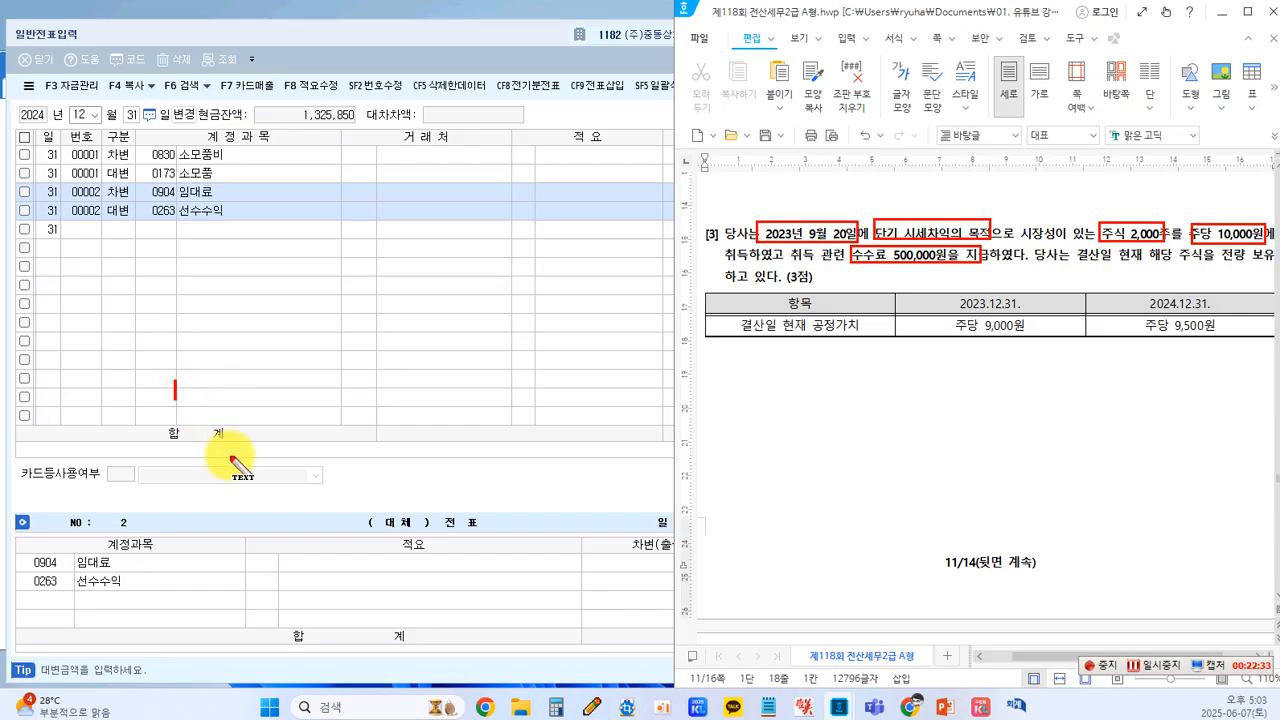
pyautogui.write('2023.0')
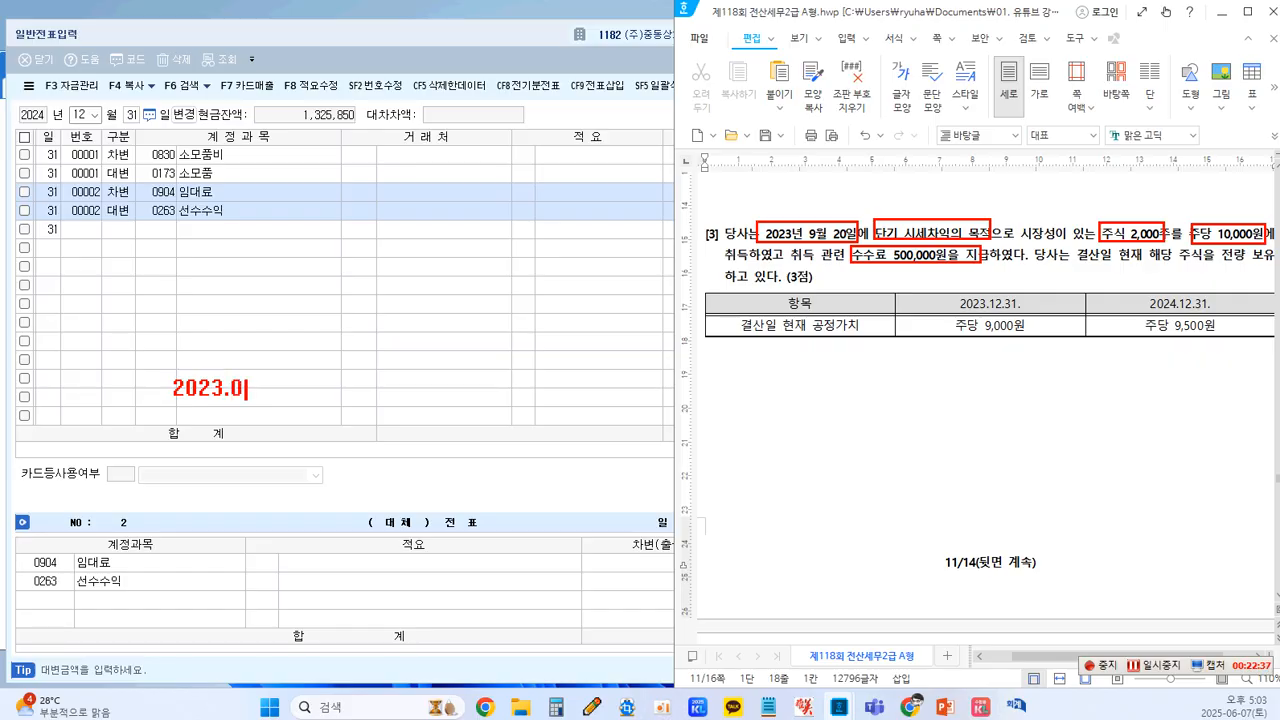
pyautogui.write('9.20 (차')
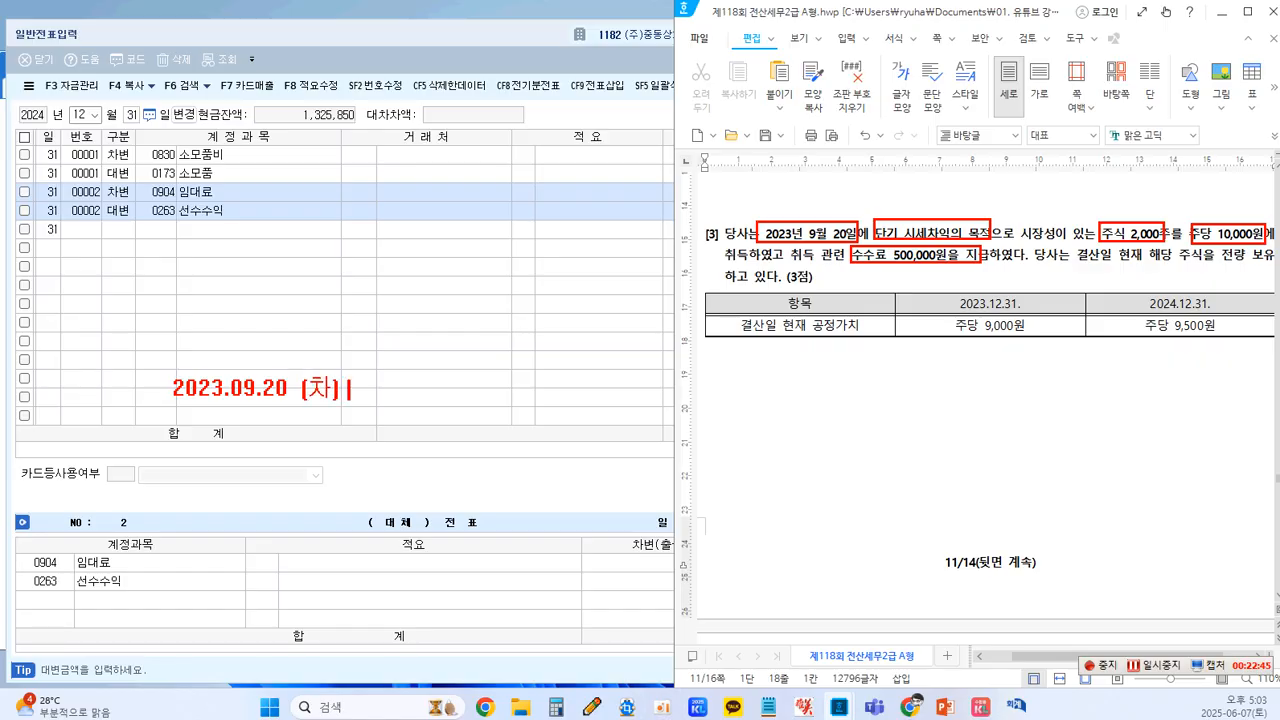
pyautogui.write(') 단기매매증권')
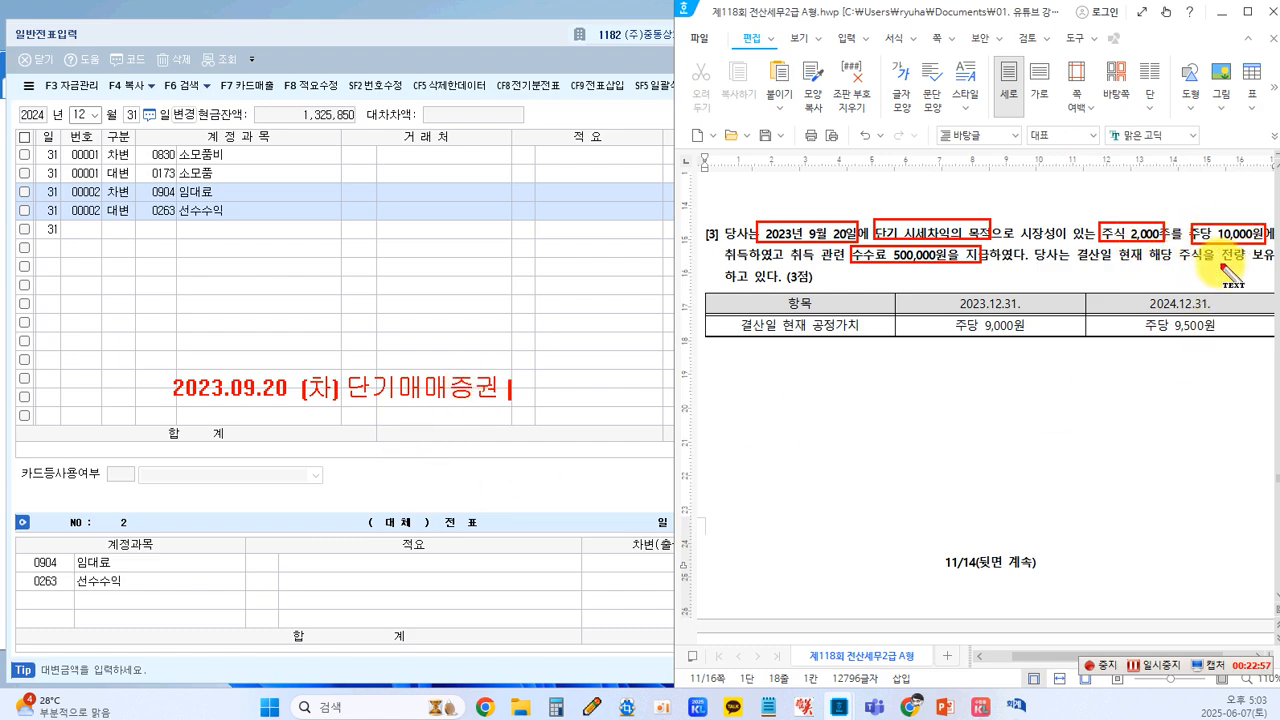
pyautogui.write('20')
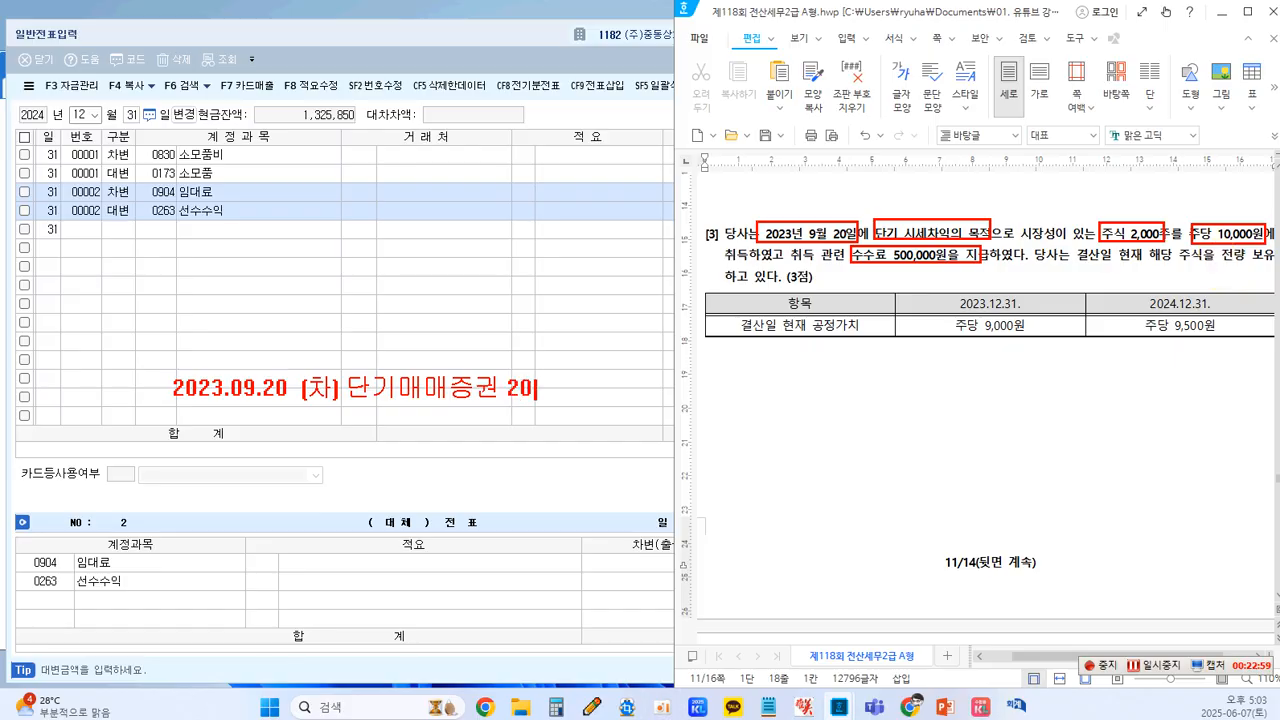
pyautogui.write(',000,000   ')
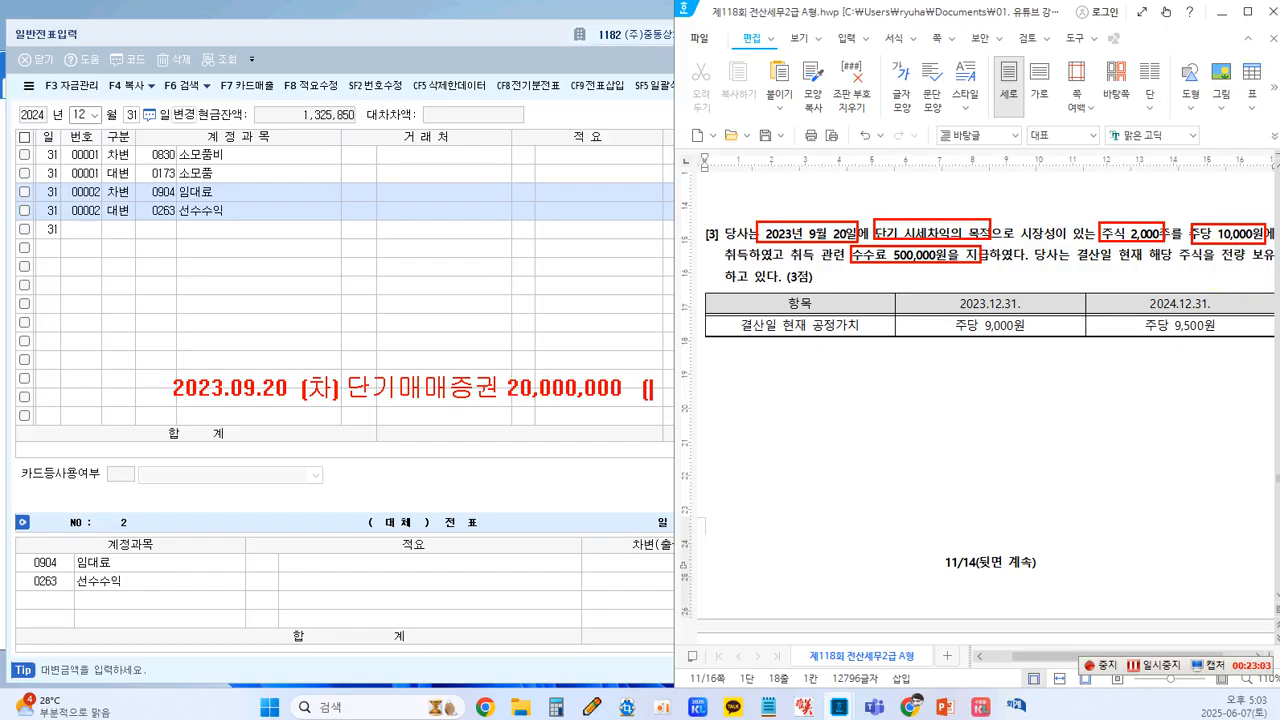
pyautogui.write('(대) 보토ㅇㅇ예금')
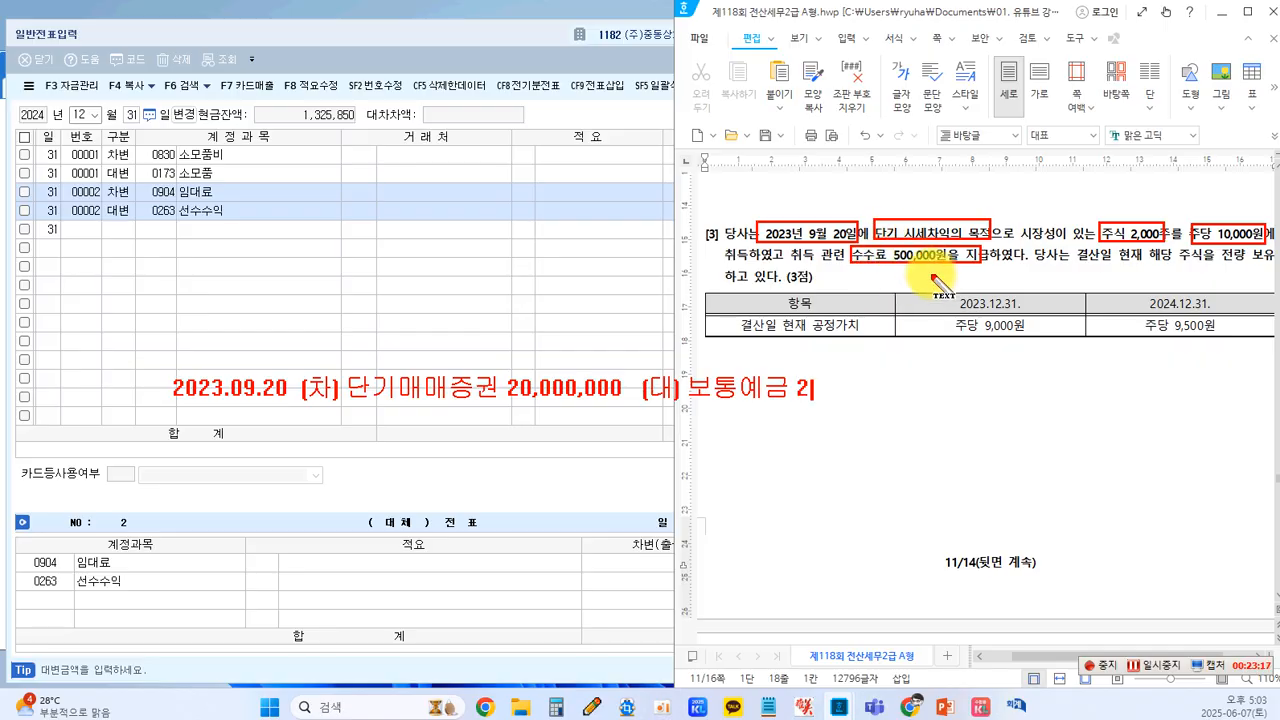
pyautogui.write('0,500,000')
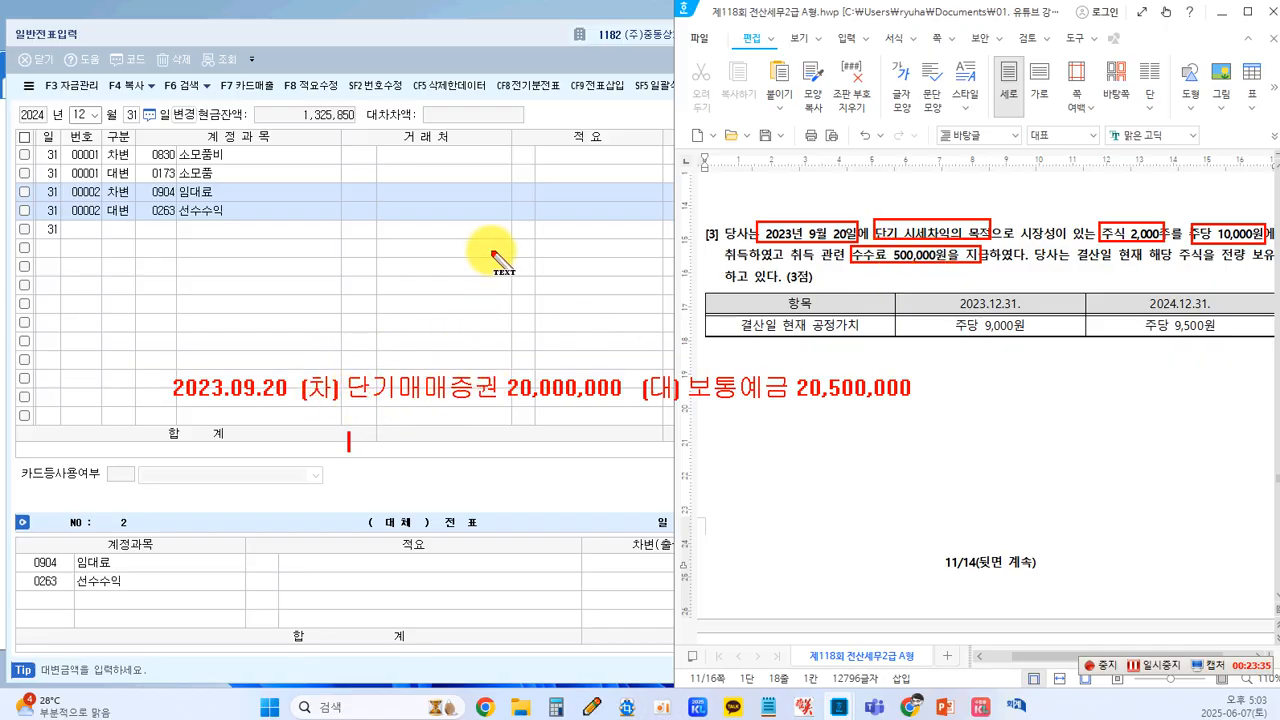
# Add a second debit line "수수료비용 500,000" under 단기매매증권 in the 2023.09.20 note.
pyautogui.write('시')
pyautogui.write('수료')
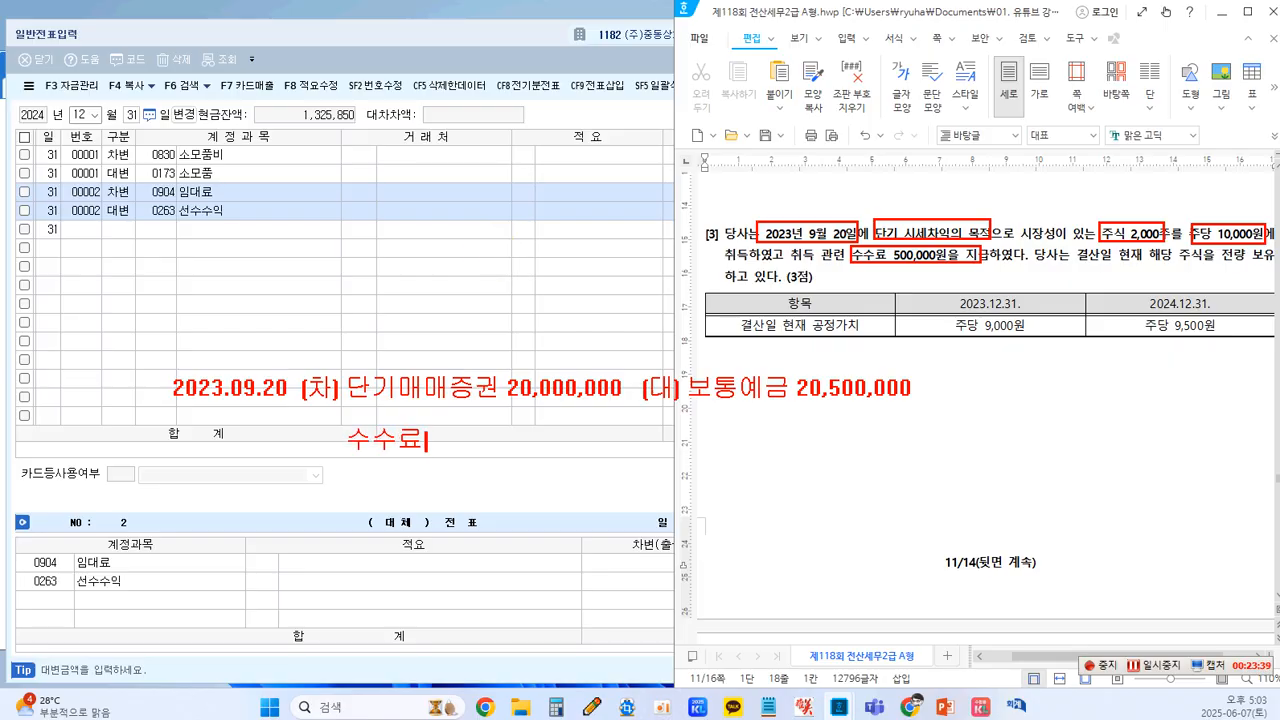
pyautogui.press('BackSpace')
pyautogui.write('료비용        500,000')
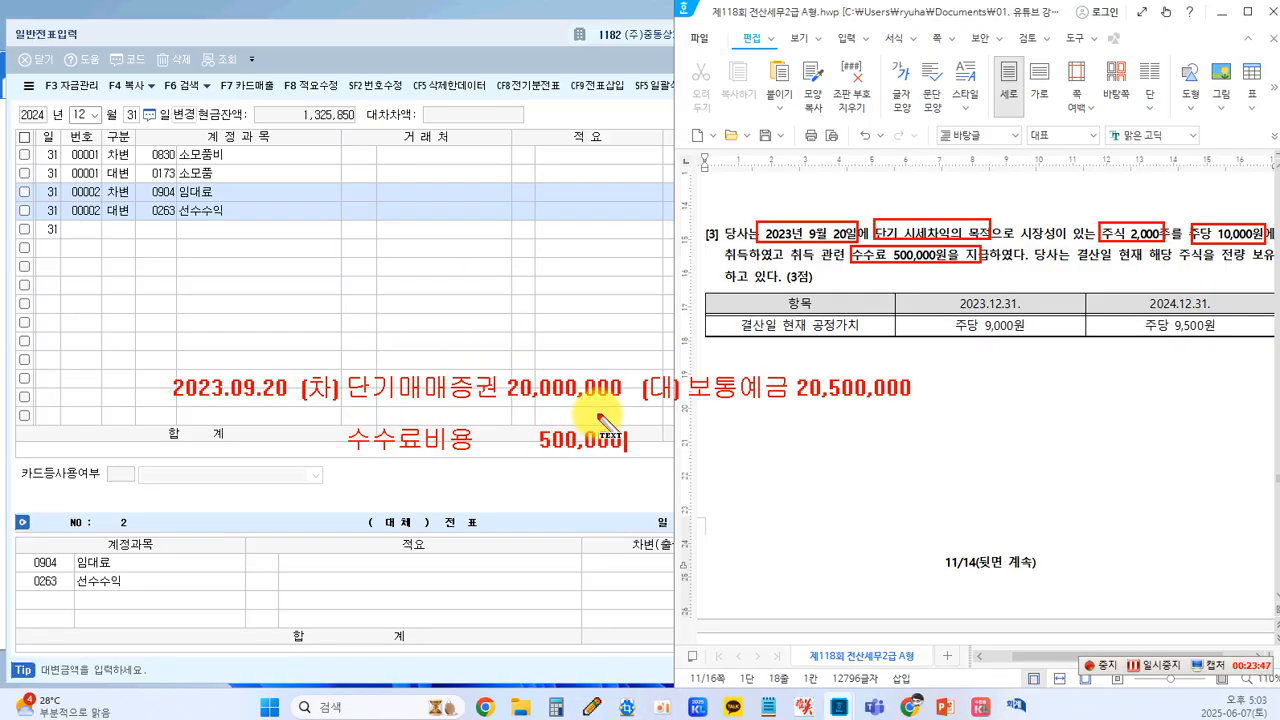
# Write the date 2023.12.31 below the acquisition note and box 주당 9,000원 in question [3]'s fair value table.
pyautogui.click(175, 468)
pyautogui.write('2023.')
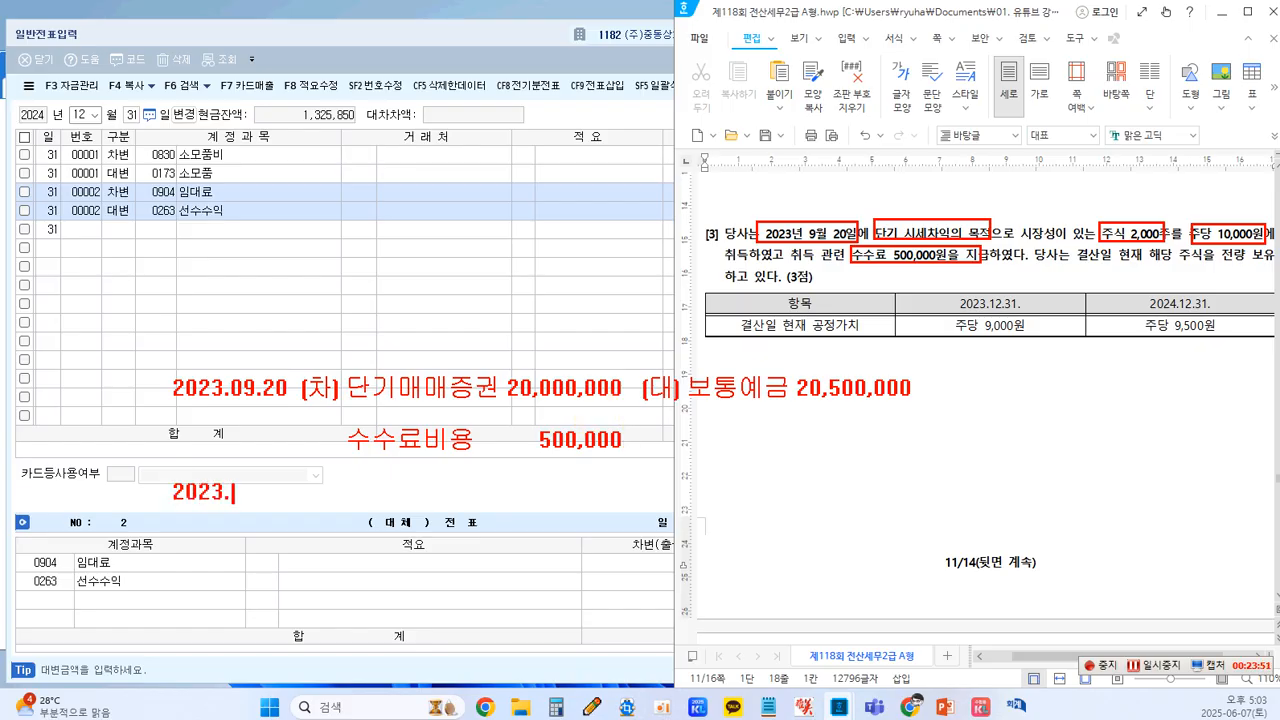
pyautogui.write('12.31')
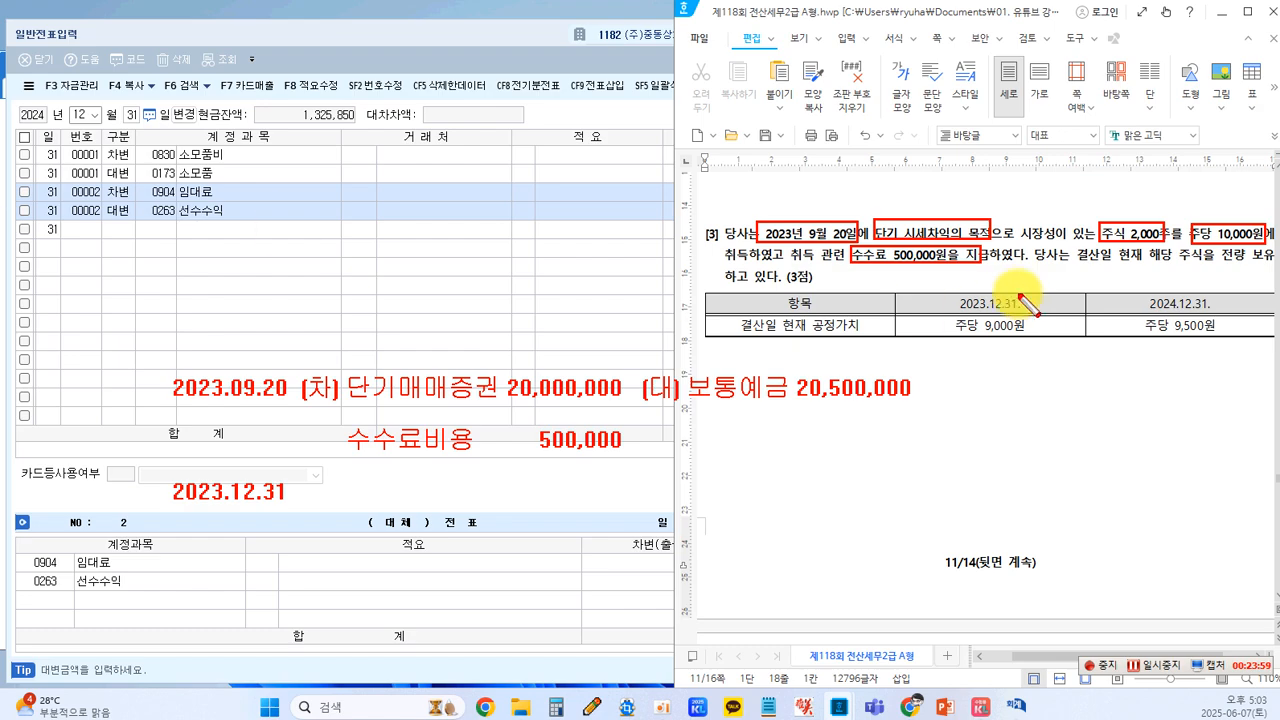
pyautogui.moveTo(944, 316); pyautogui.dragTo(1024, 338)
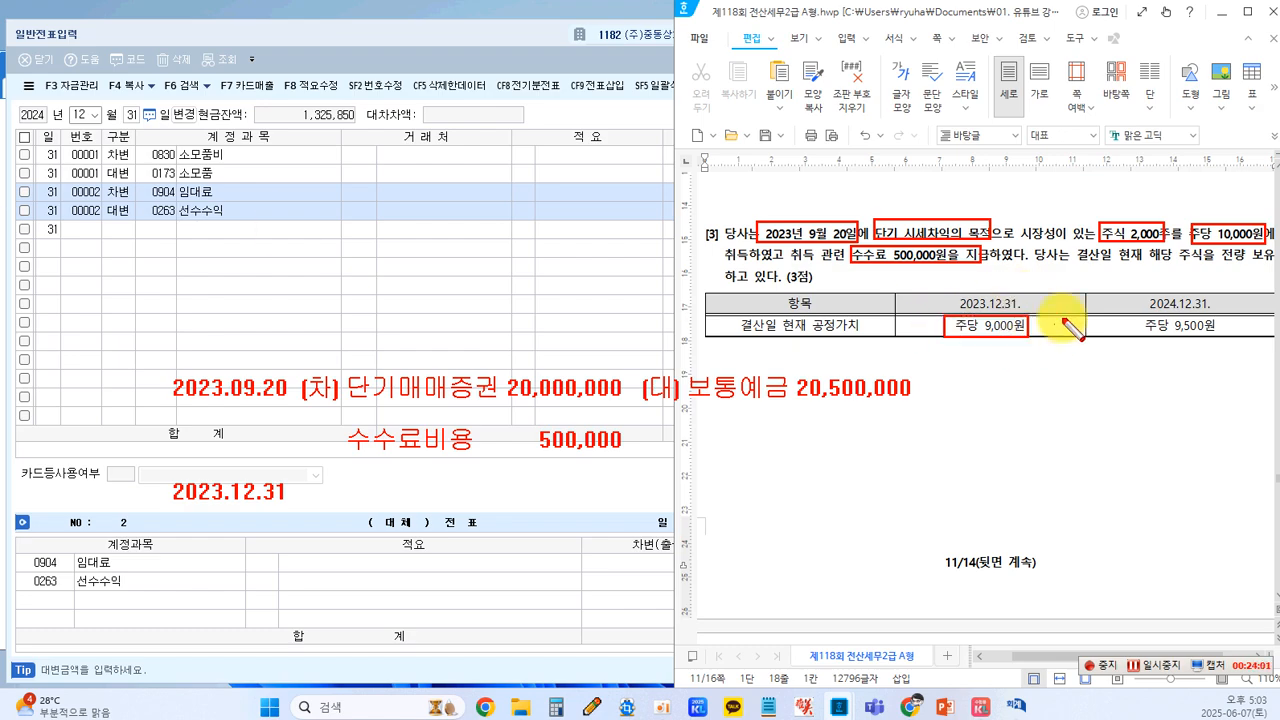
pyautogui.moveTo(1198, 226); pyautogui.dragTo(1236, 242)
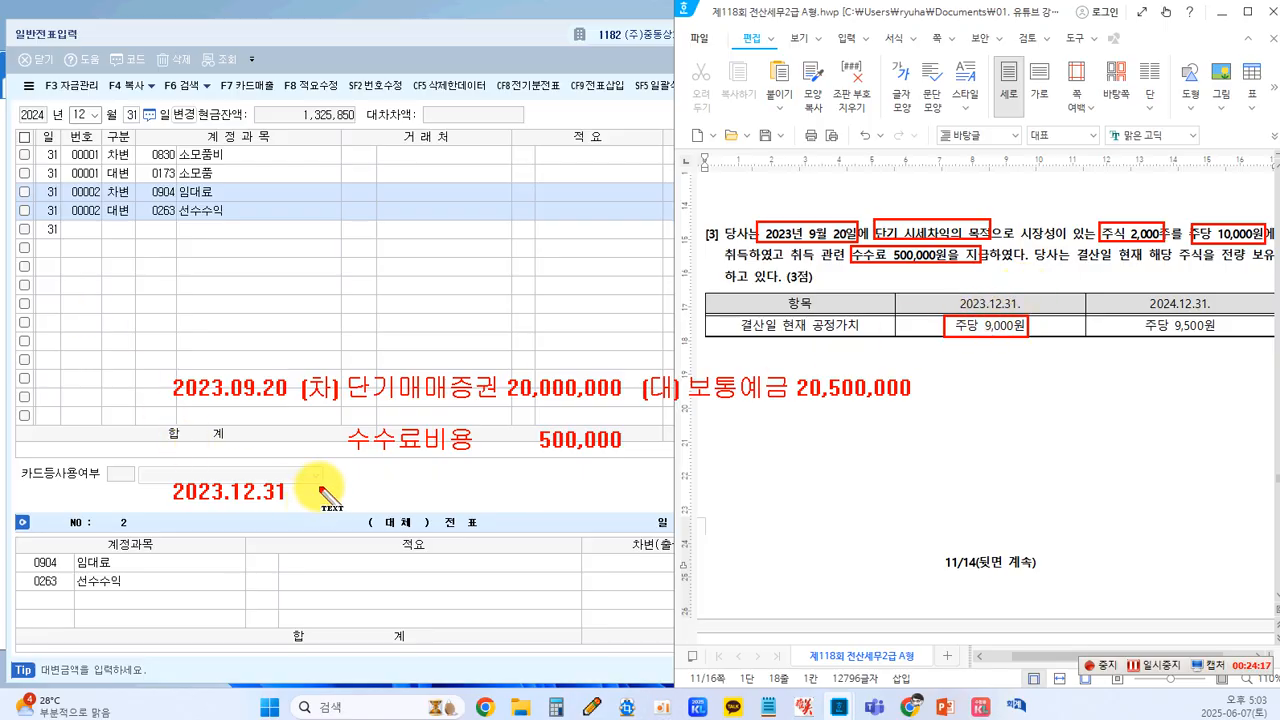
# Write the debit side "(차) 단기매매증권평가손실 2,000,000" beside the 2023.12.31 date.
pyautogui.moveTo(307, 481); pyautogui.dragTo(307, 498)
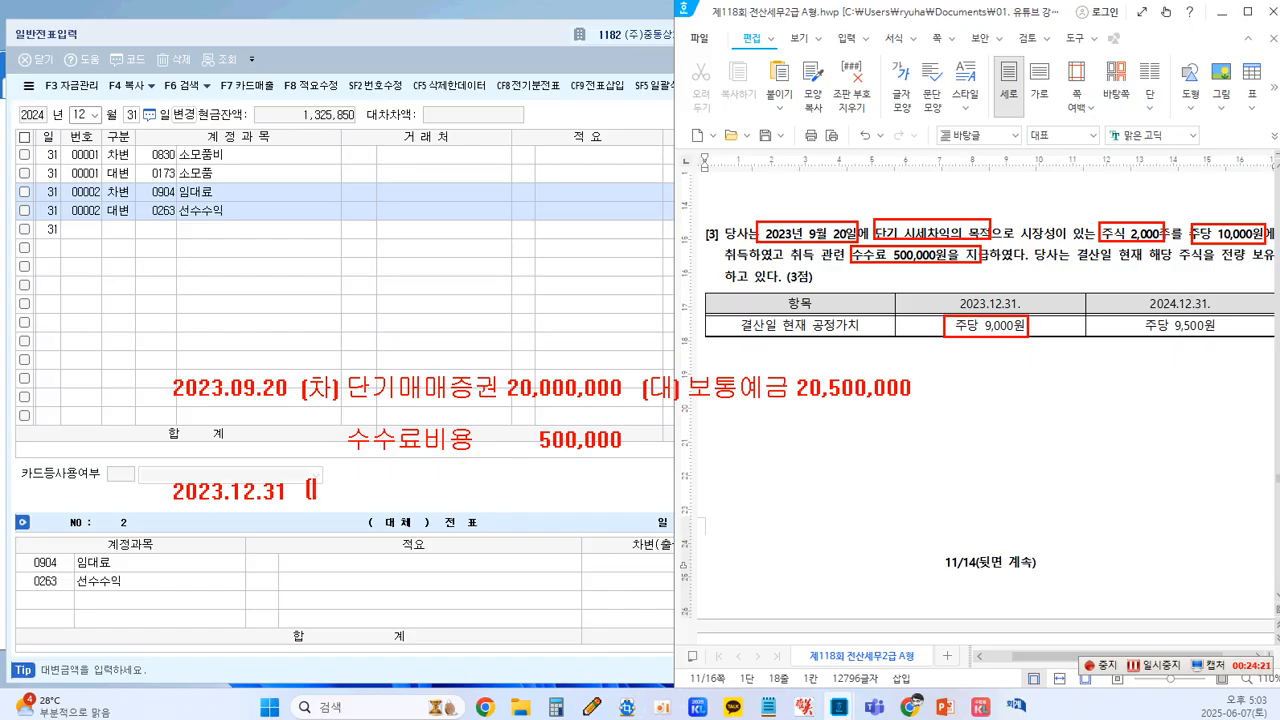
pyautogui.write('차')
pyautogui.write(') 다')
pyautogui.write('기매매증')
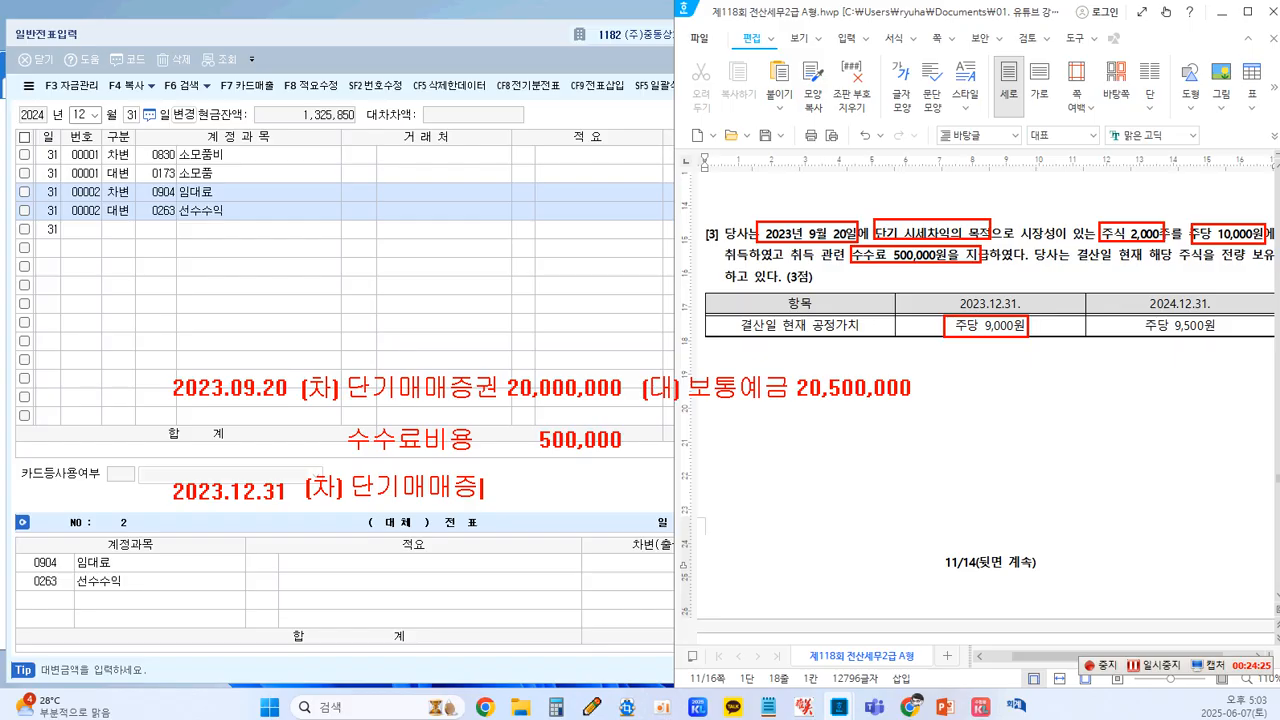
pyautogui.write('권평가손')
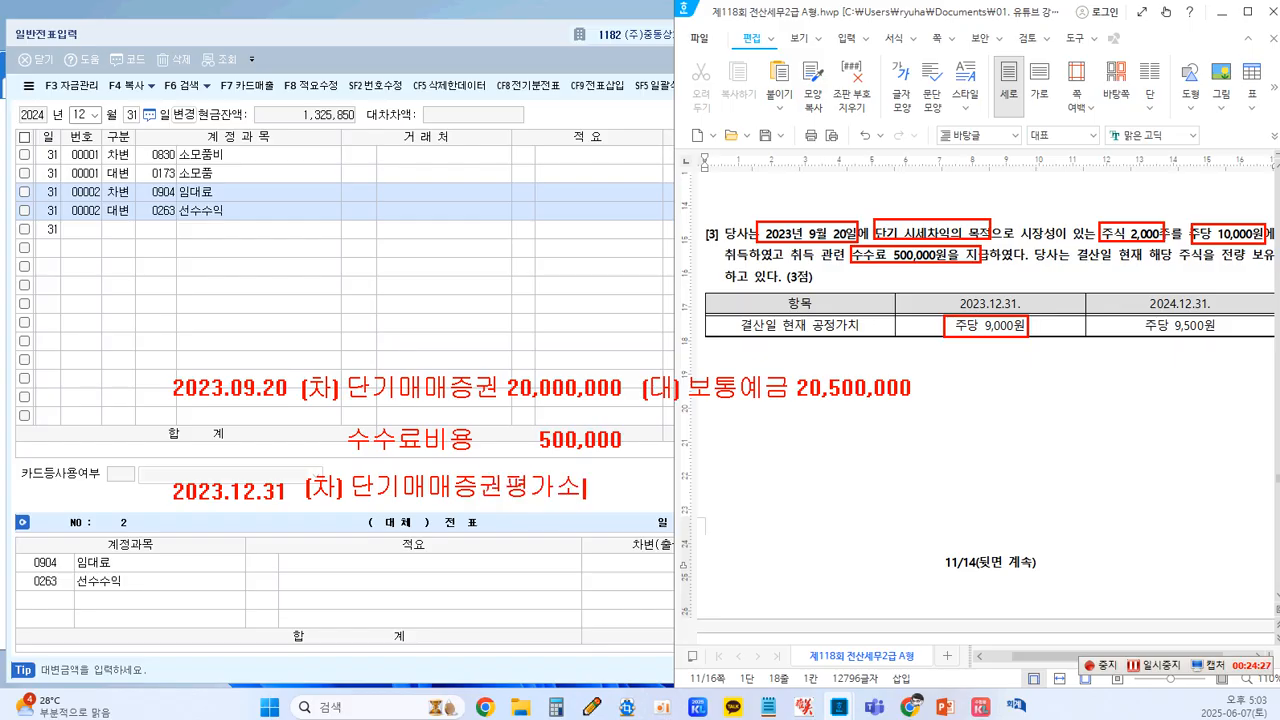
pyautogui.write('실')
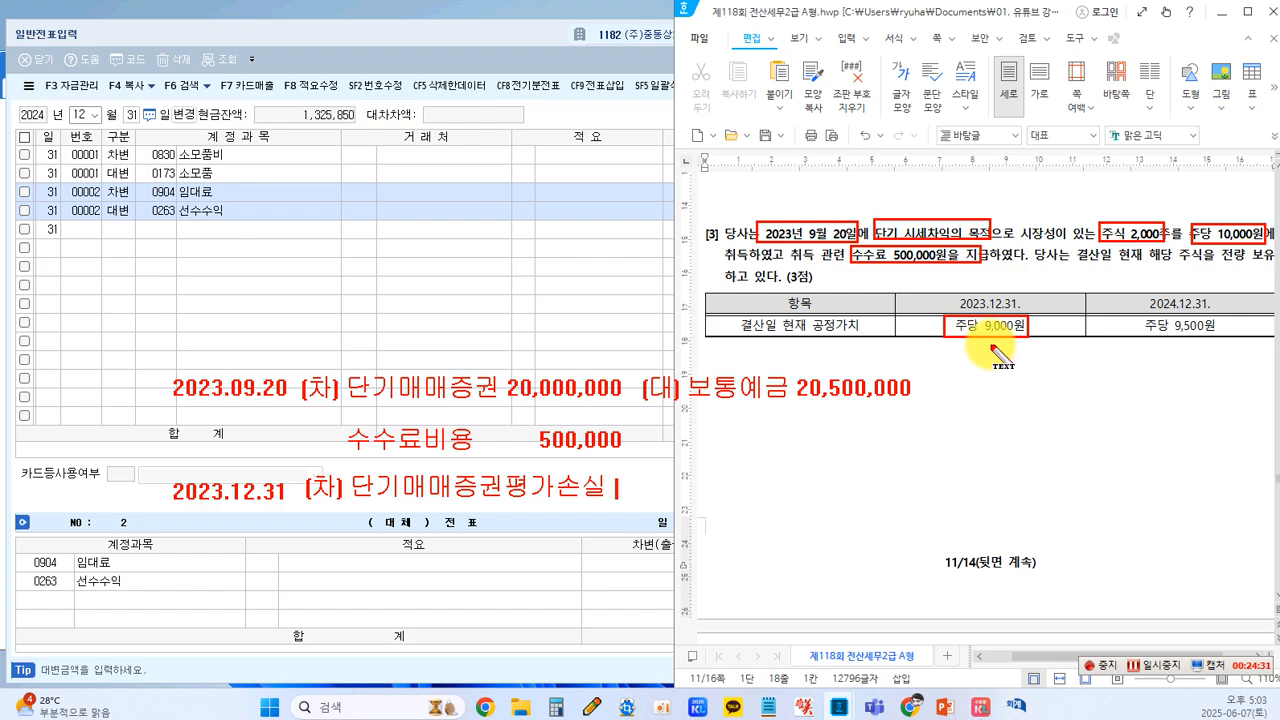
pyautogui.write(' 2,')
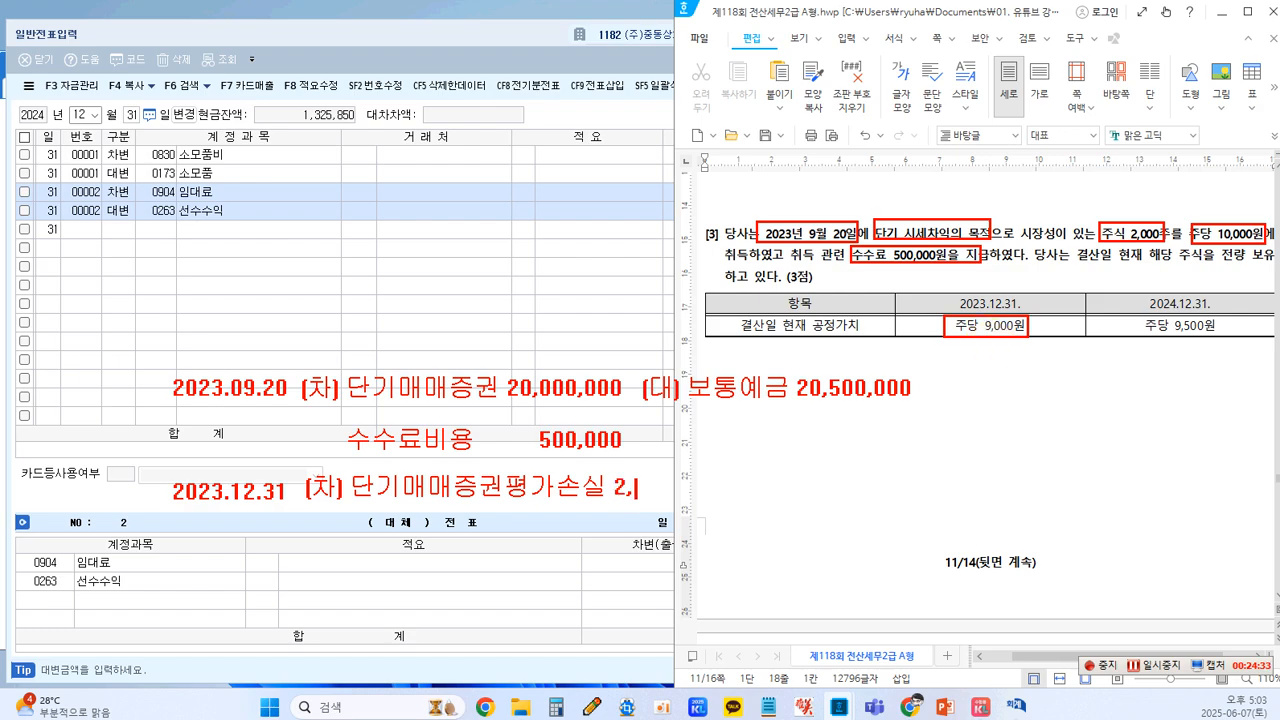
pyautogui.write('000,000')
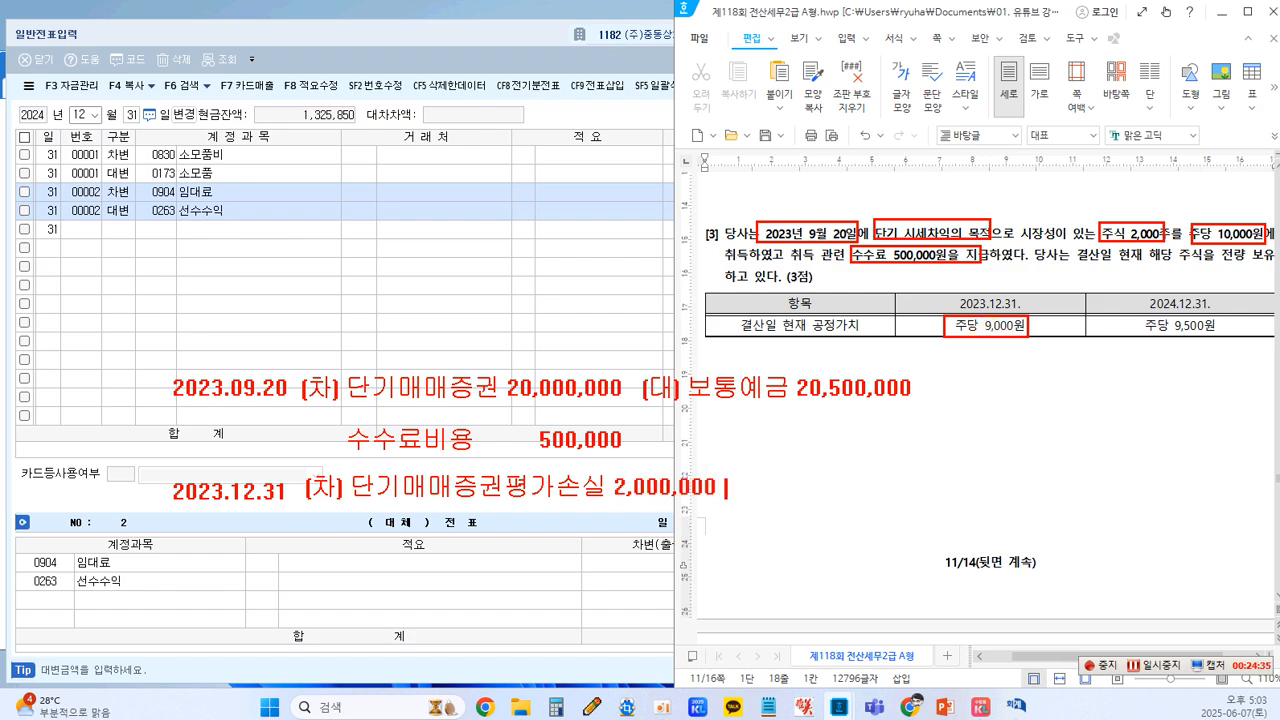
# Complete the 2023.12.31 note with "(대) 단기매매증권 2,000,000" and box its date with the book value 18,000,000 written beside it.
pyautogui.write('   (대) 단')
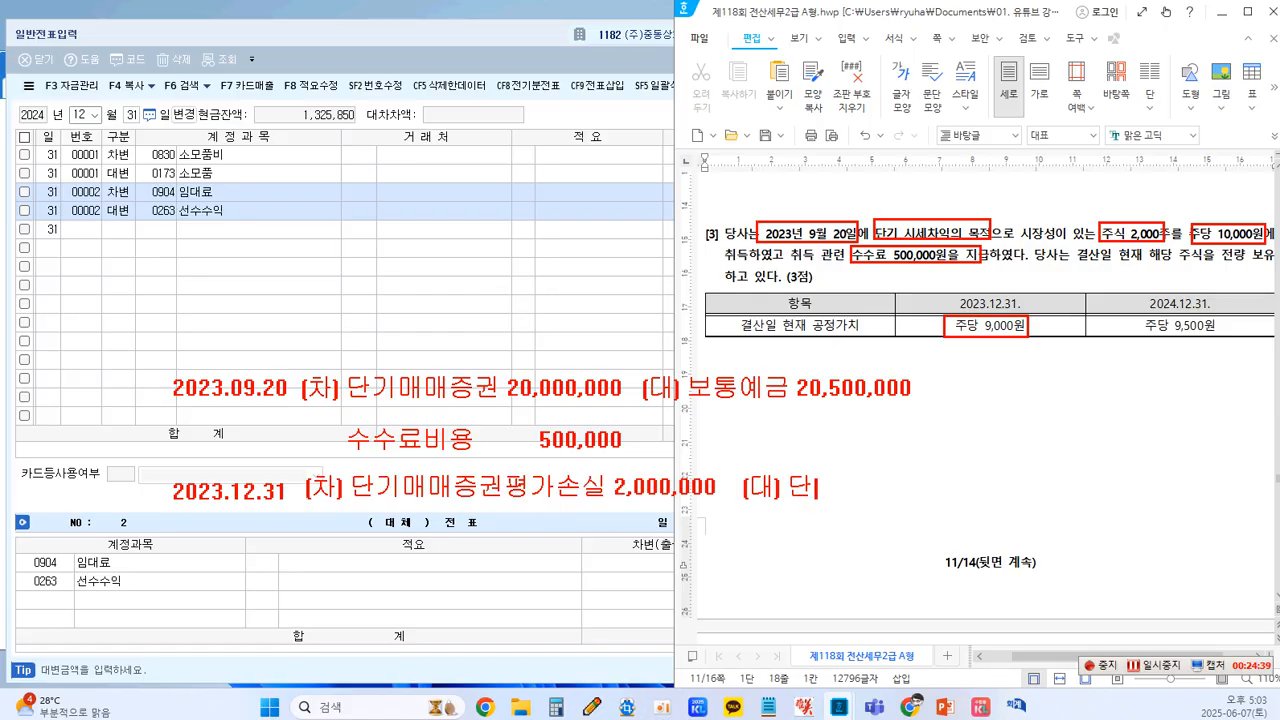
pyautogui.write('기매매증권')
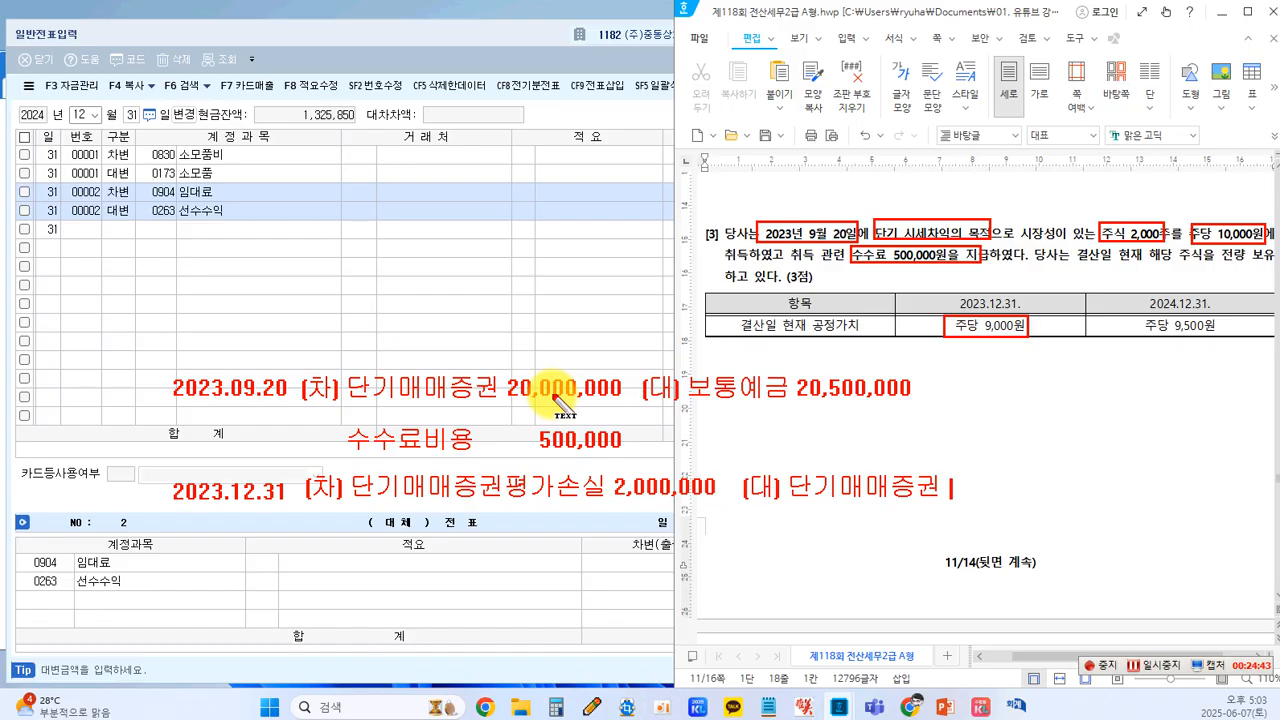
pyautogui.write(' 2')
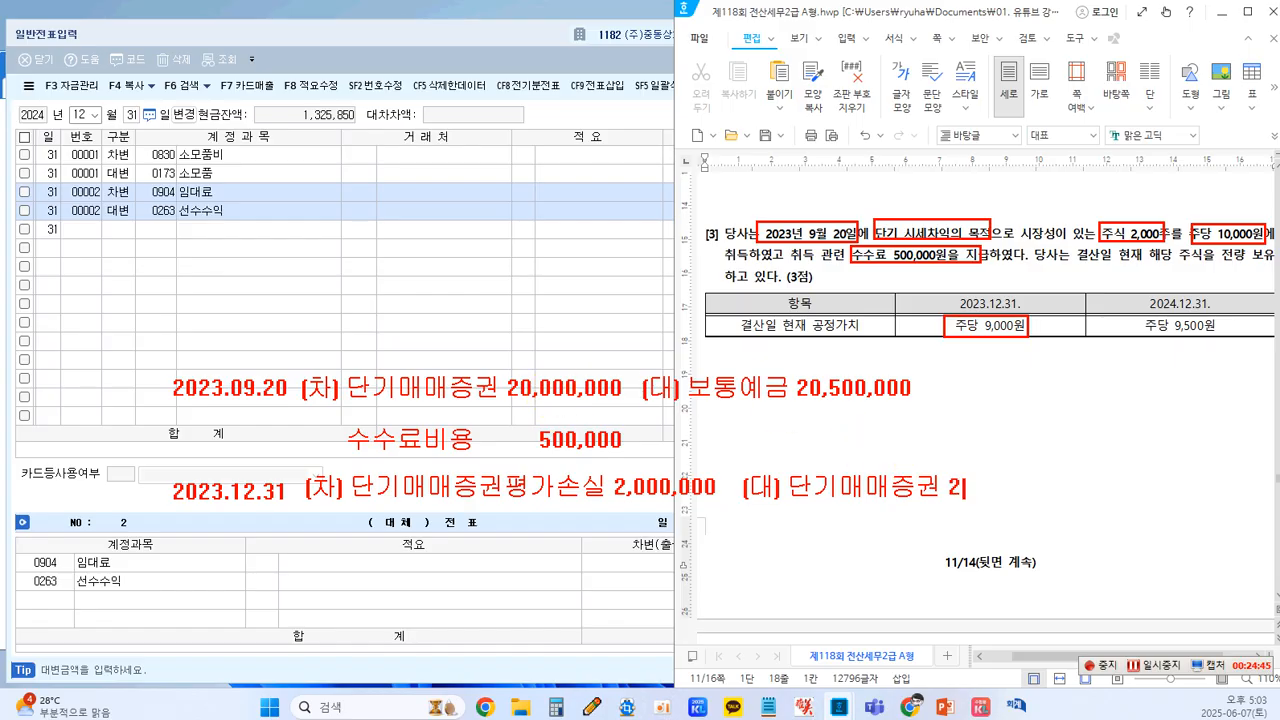
pyautogui.write(',000,00')
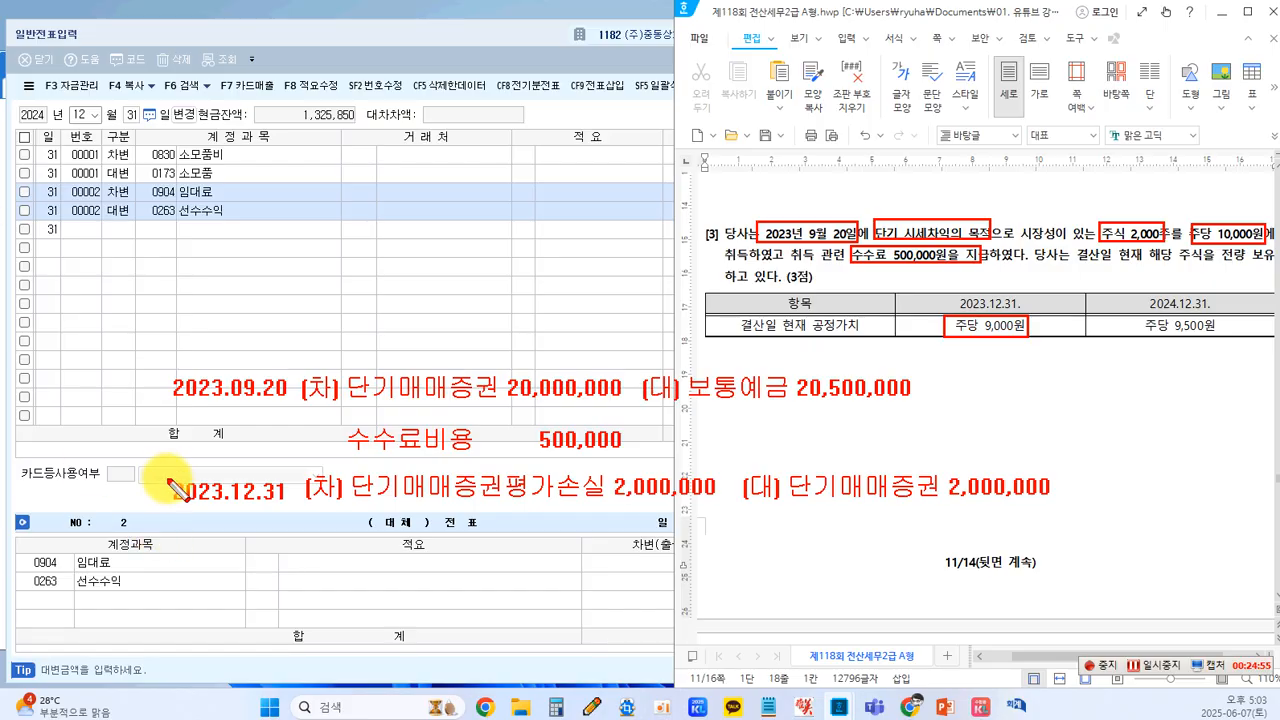
pyautogui.moveTo(164, 468); pyautogui.dragTo(292, 511)
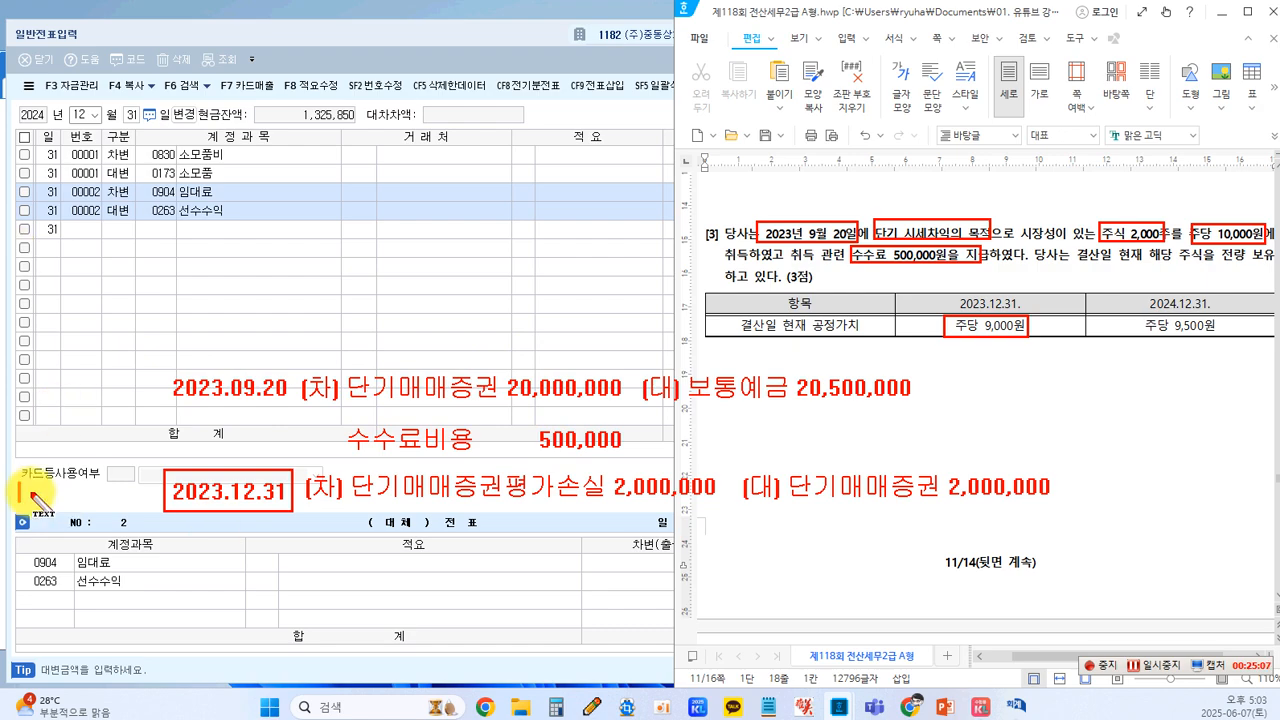
pyautogui.write('18,000,000')
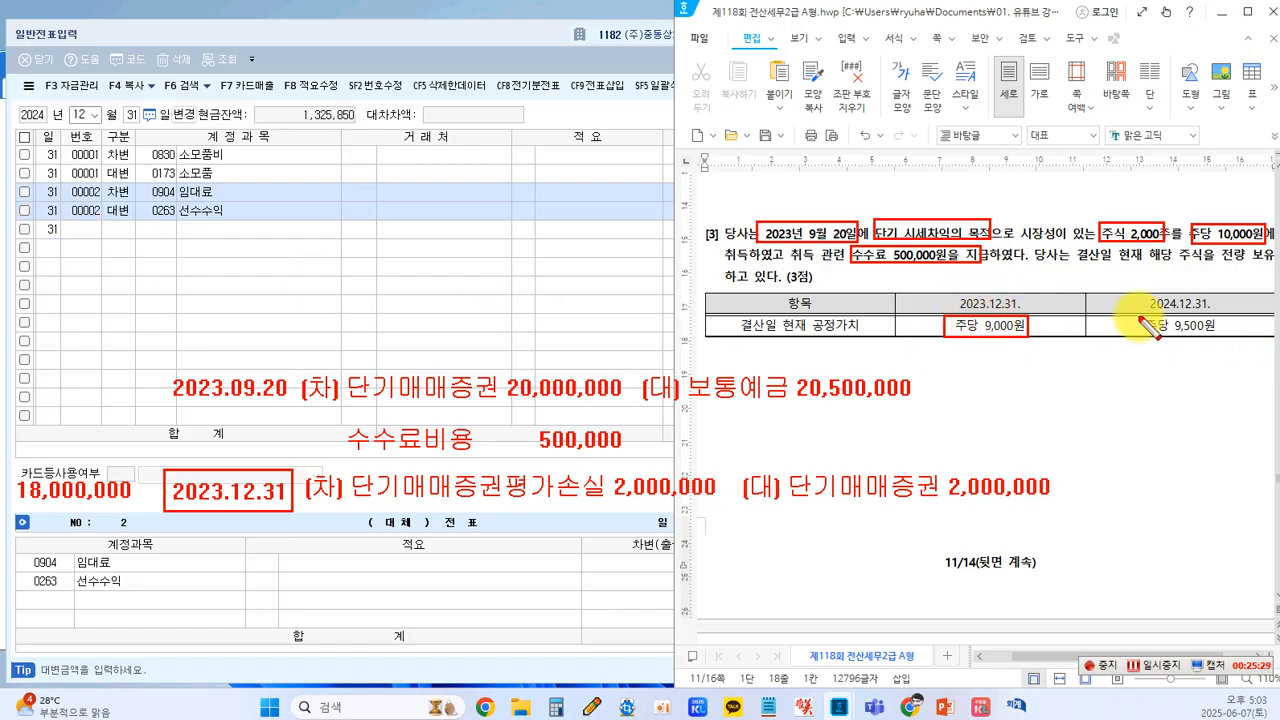
# Box 주당 9,500원 in the fair value table and write "2024.12.31 (차) 단기매매증권 1,000,000" below the 2023.12.31 note.
pyautogui.moveTo(1131, 318); pyautogui.dragTo(1227, 336)
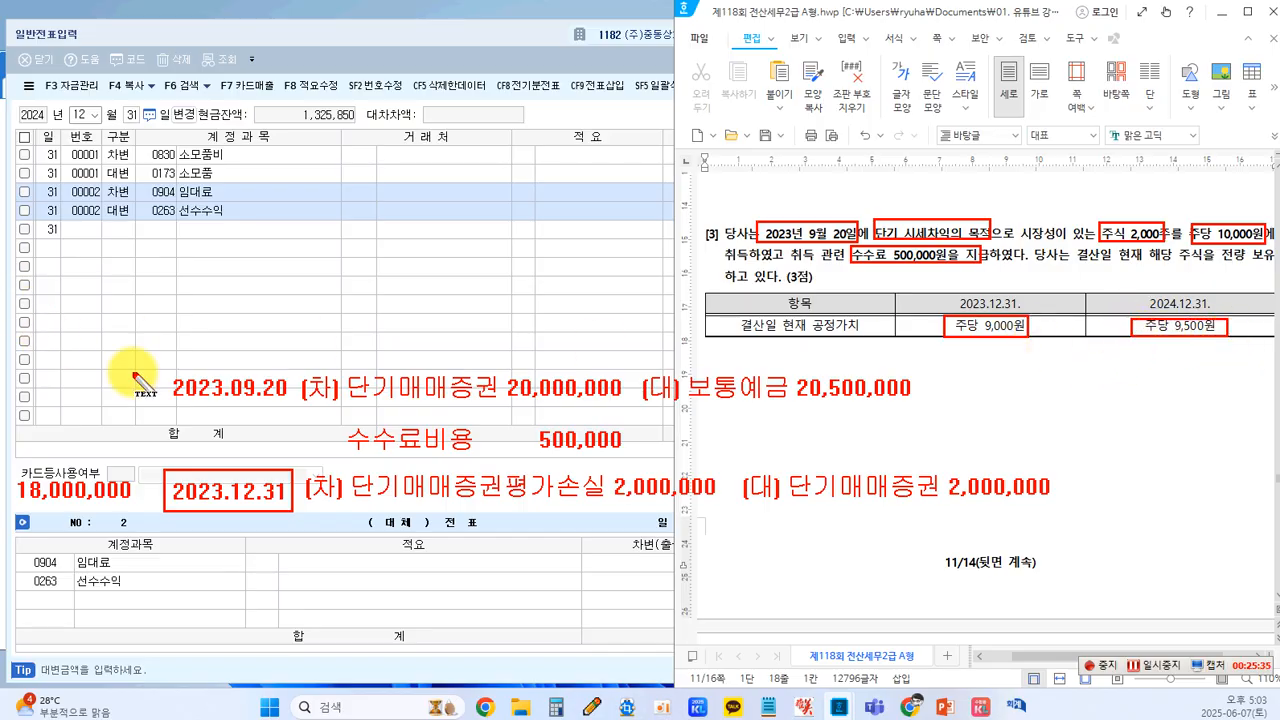
pyautogui.click(176, 584)
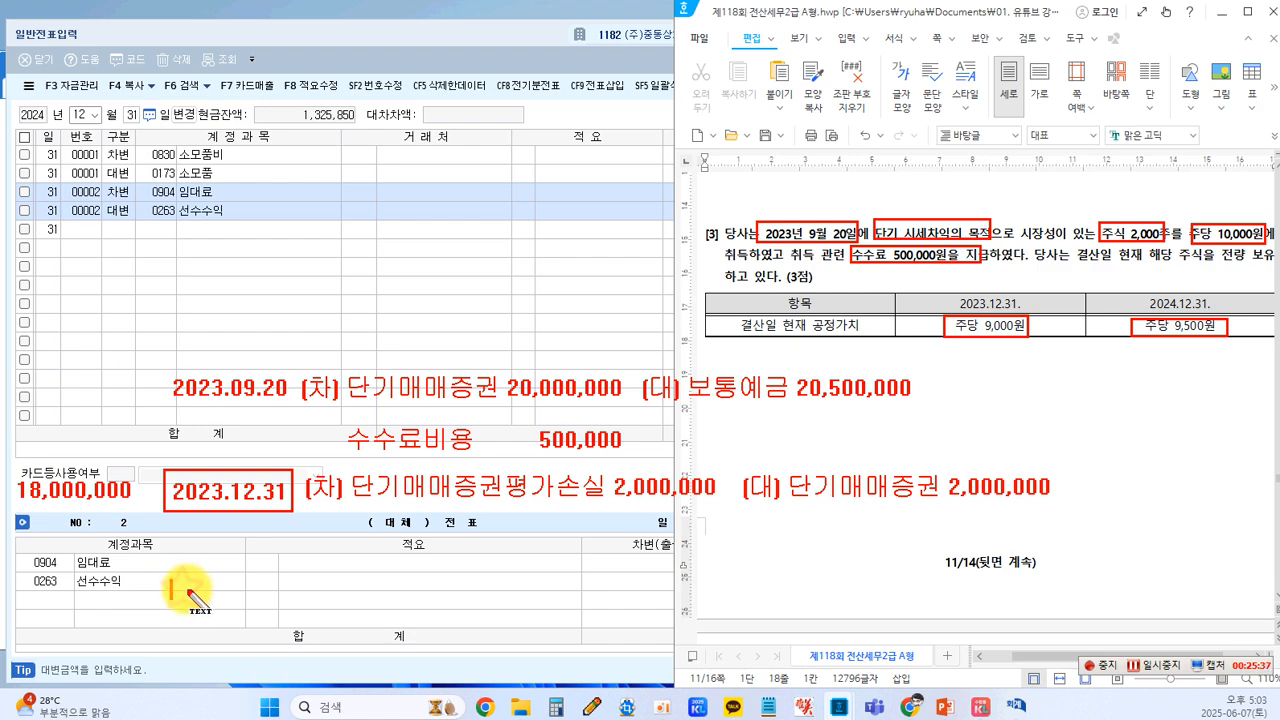
pyautogui.write('2024.')
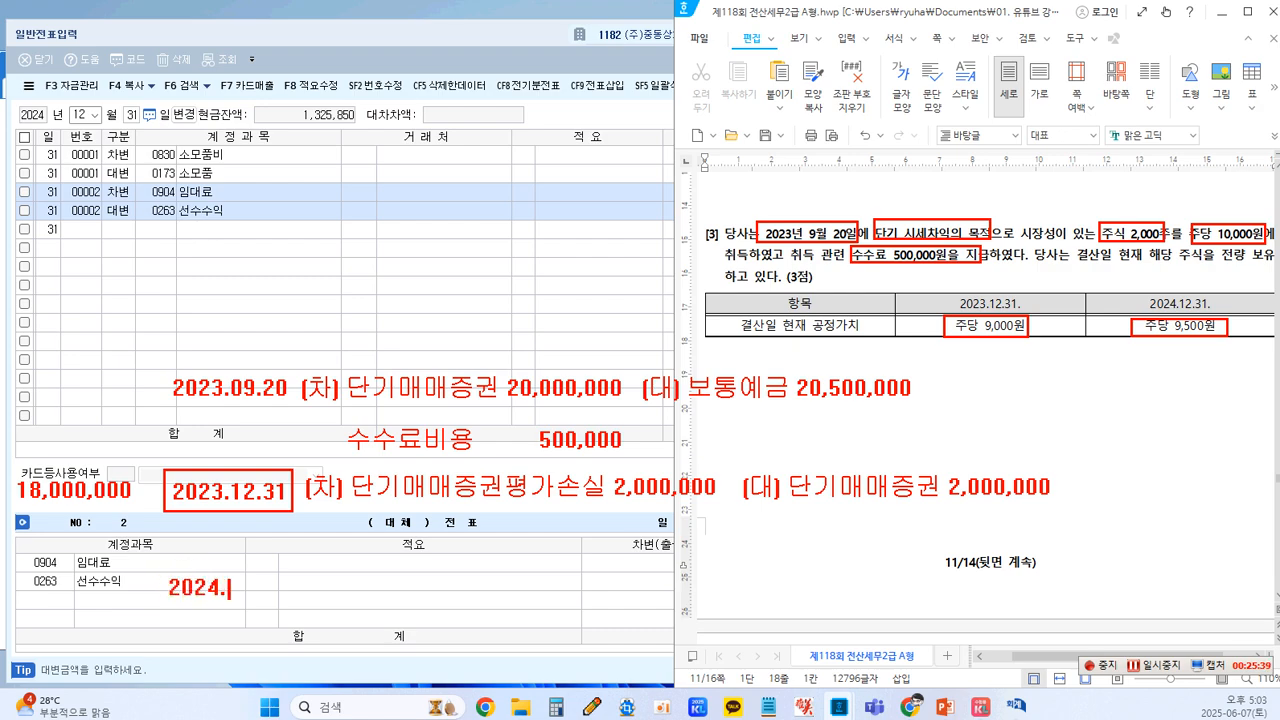
pyautogui.write('12.31 ')
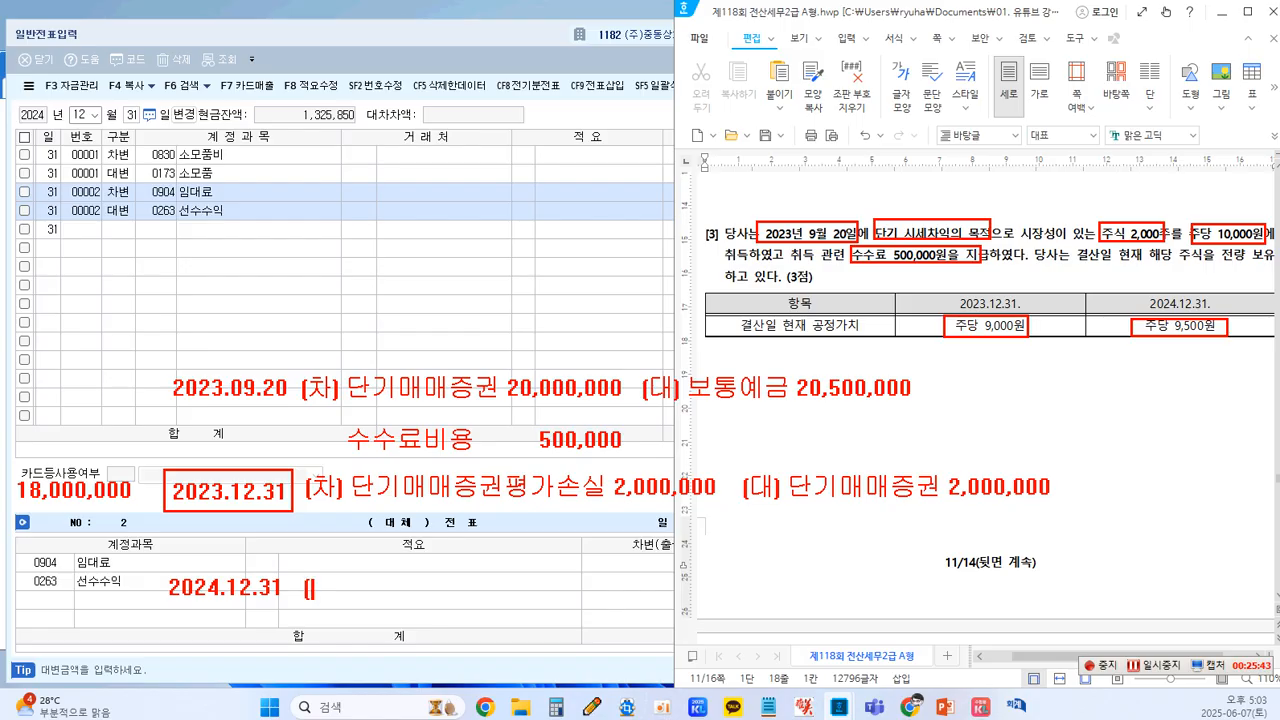
pyautogui.write('(차) 단기매매')
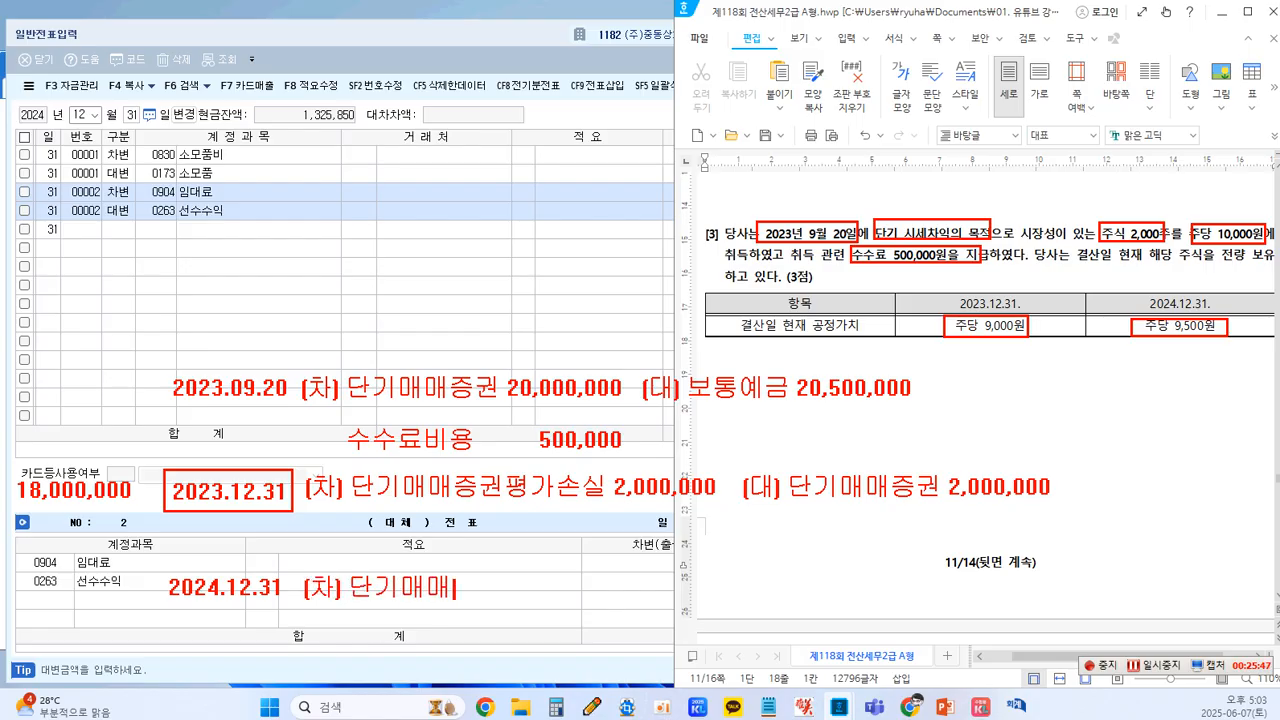
pyautogui.write('증궈')
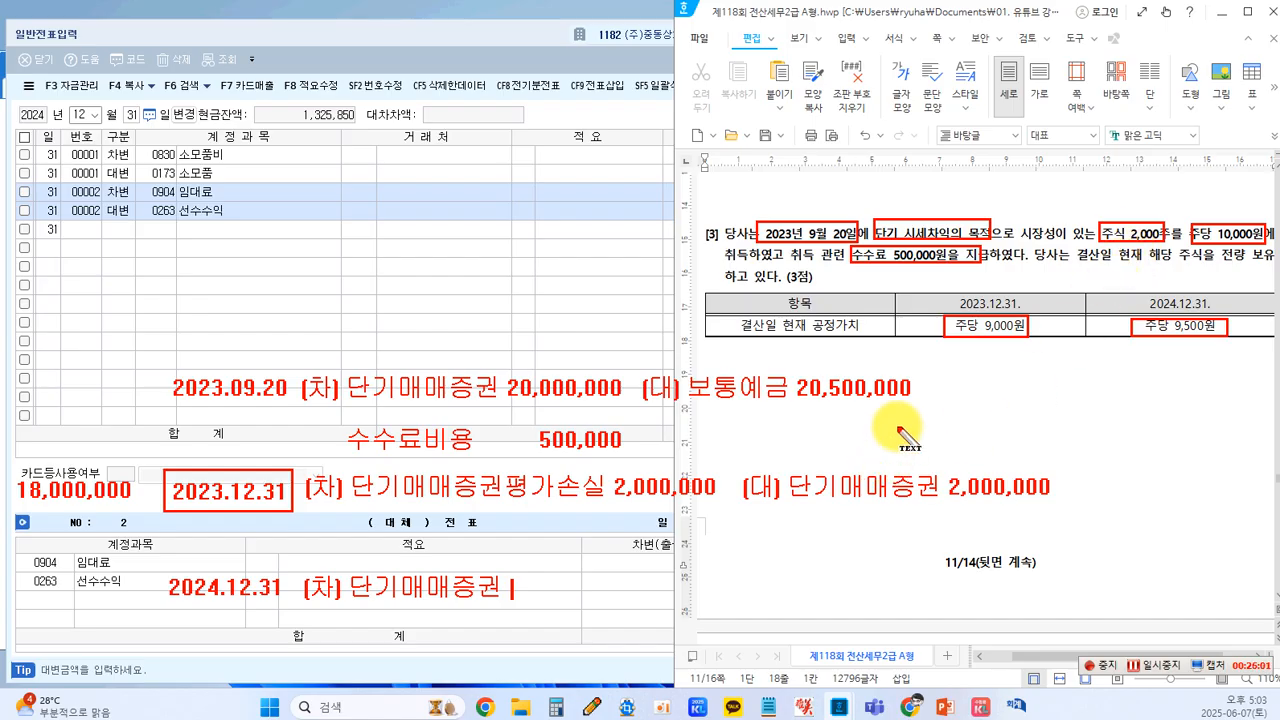
pyautogui.write('1,0')
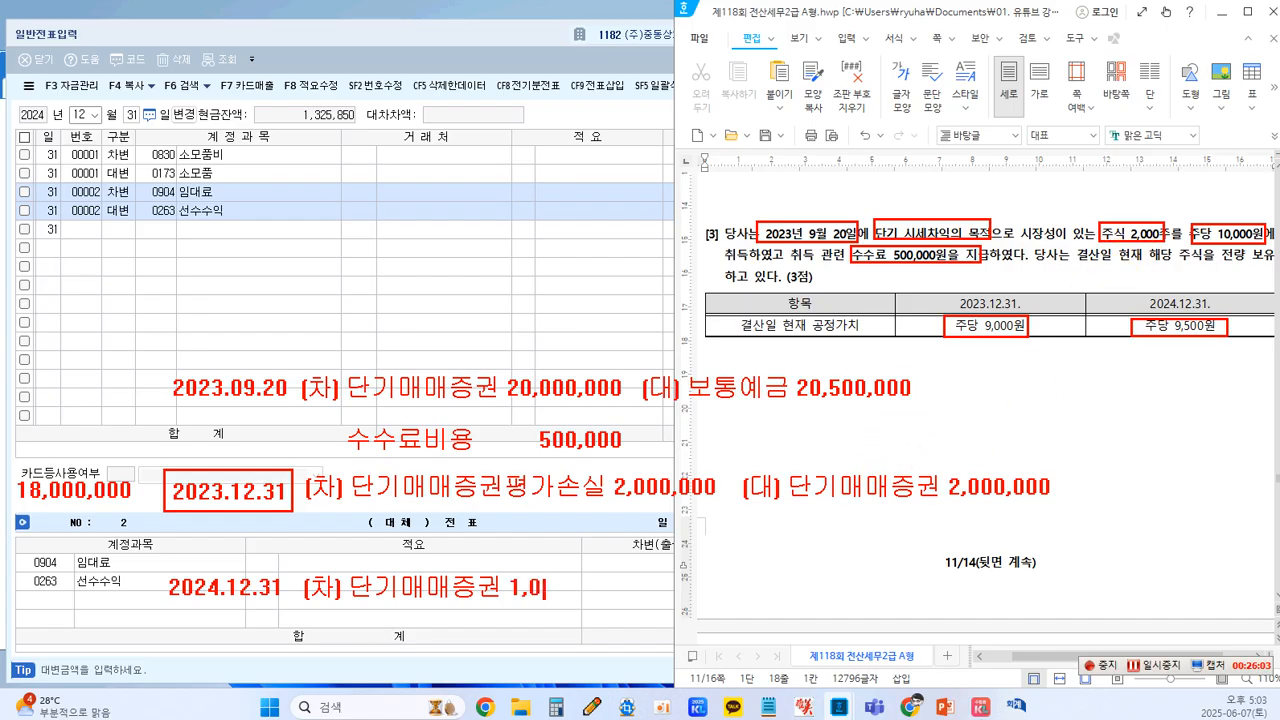
pyautogui.write('00,000')
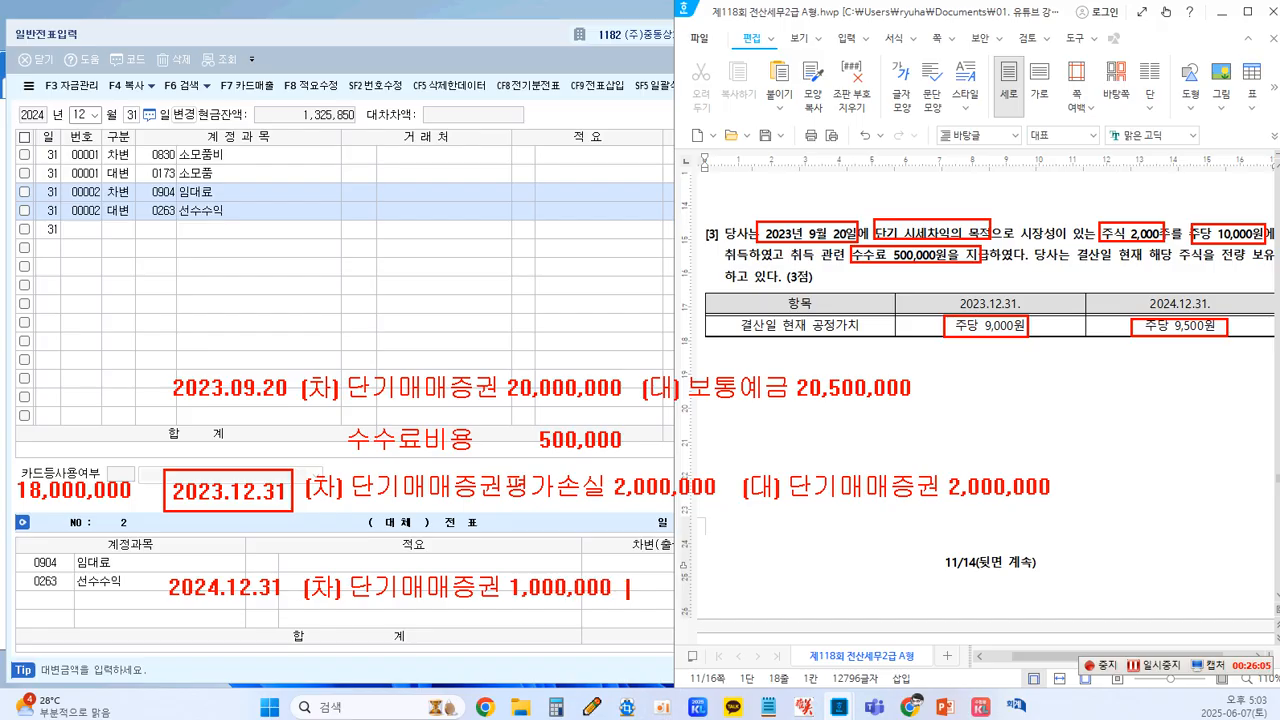
# Complete the 2024.12.31 note with the credit side "(대) 단기매매증권평가이익 1,000,000".
pyautogui.write('   (ㄷ')
pyautogui.write('ㅐ')
pyautogui.write(') 단기매매증')
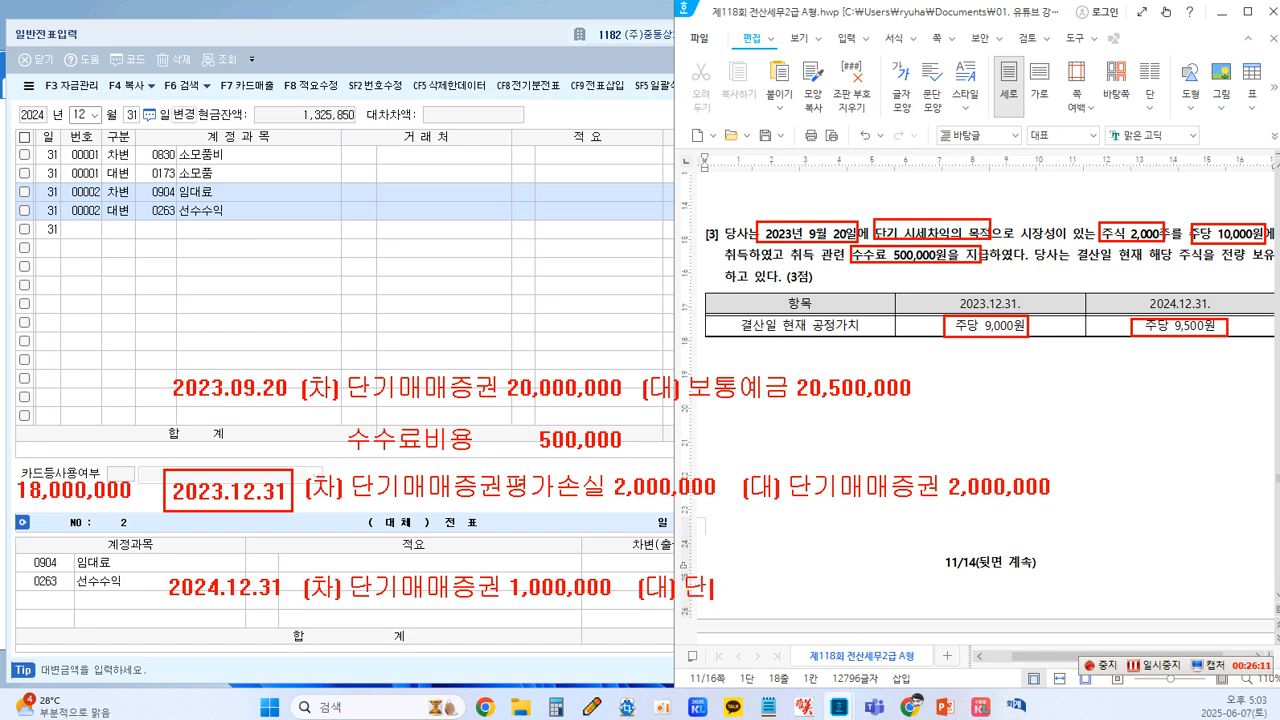
pyautogui.write('권평가')
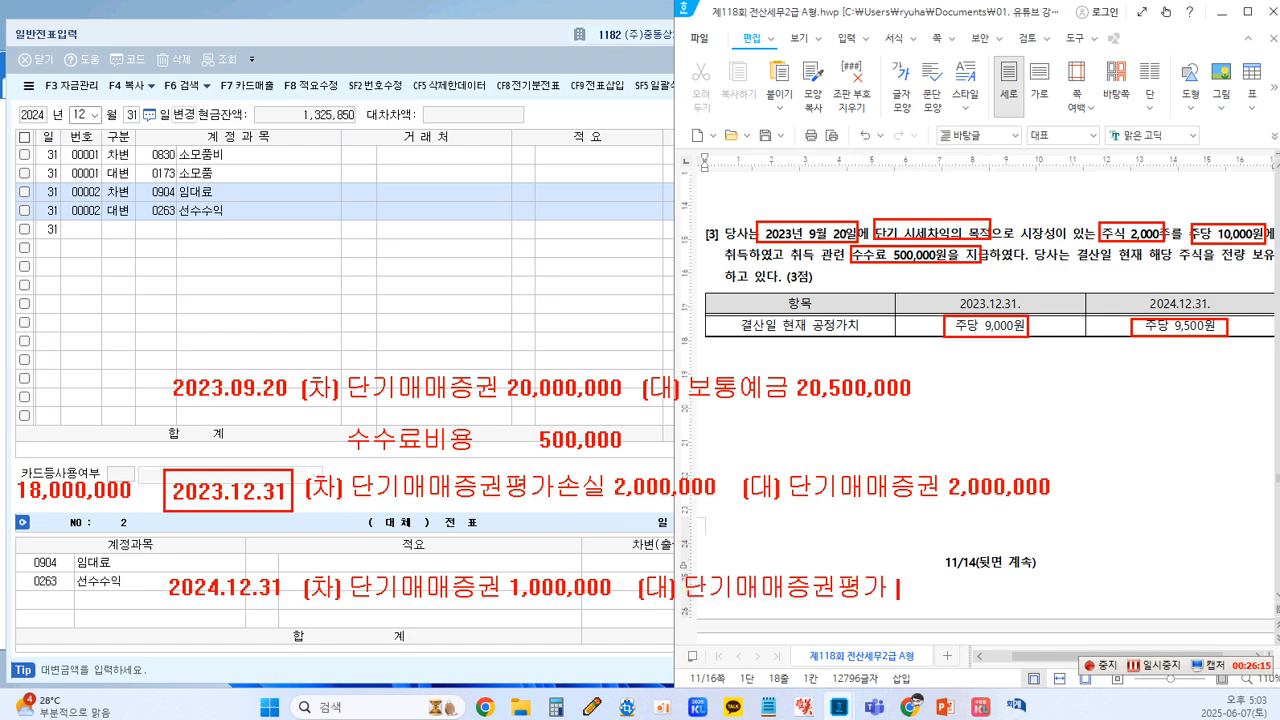
pyautogui.write('이이')
pyautogui.write(' 1,000,000')
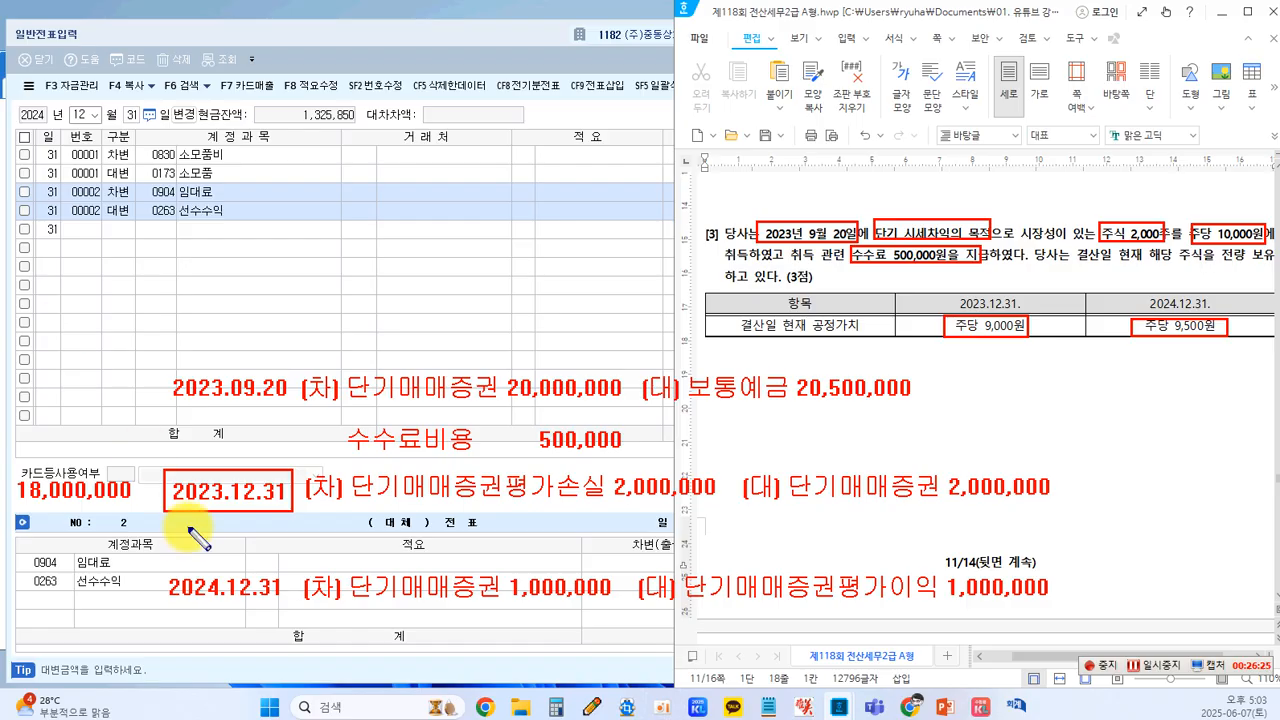
# Box the 2024.12.31 date in blue and write the book value 19,000,000 beside it in blue.
pyautogui.moveTo(163, 563); pyautogui.dragTo(285, 604)
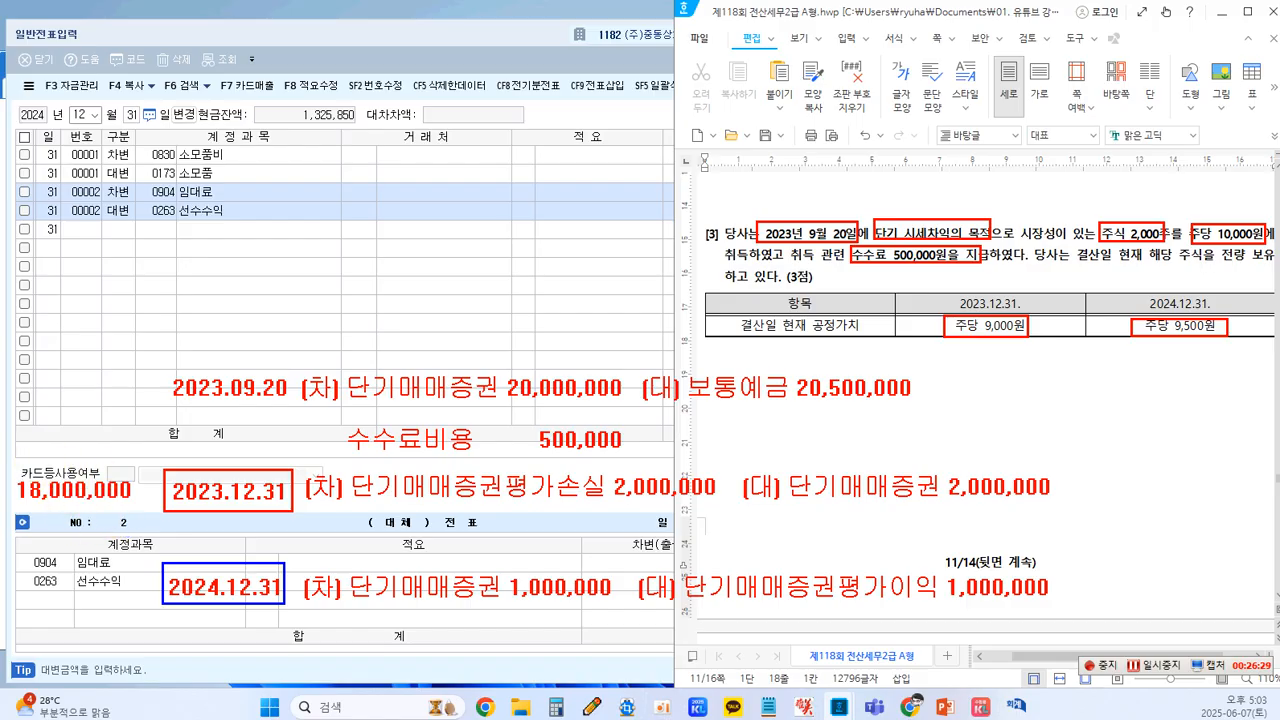
pyautogui.click(23, 589)
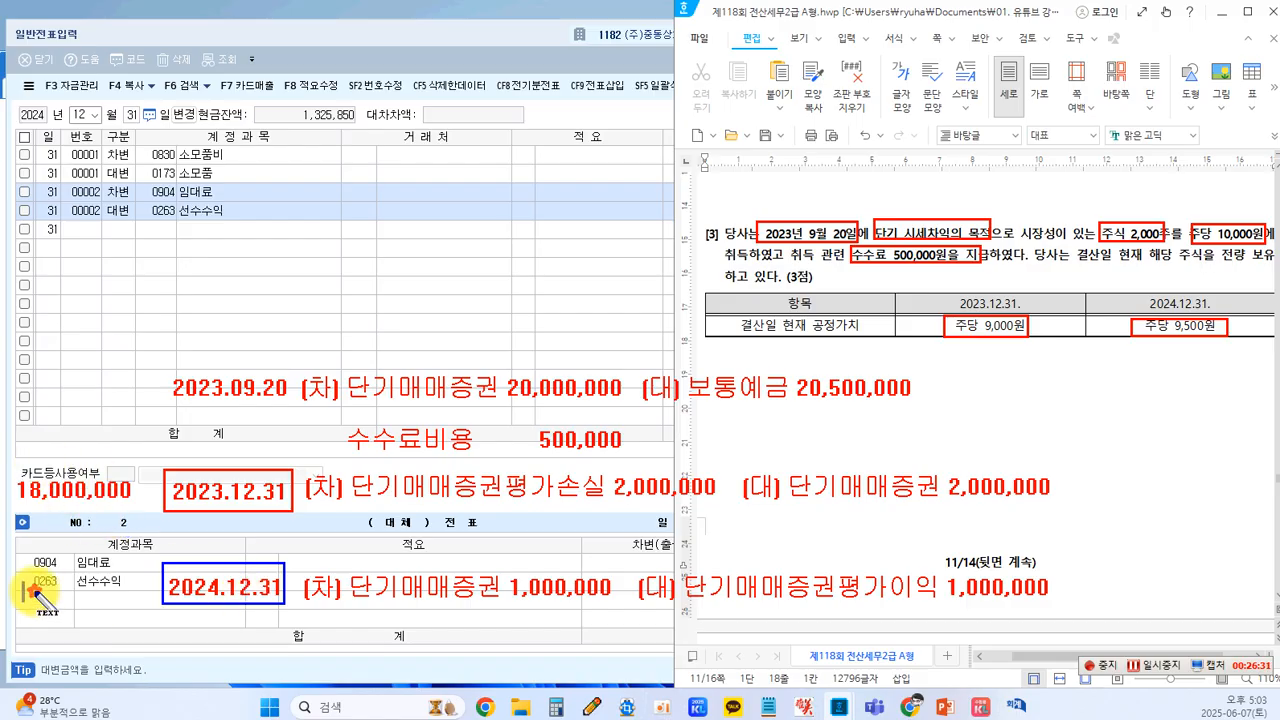
pyautogui.write('19,0')
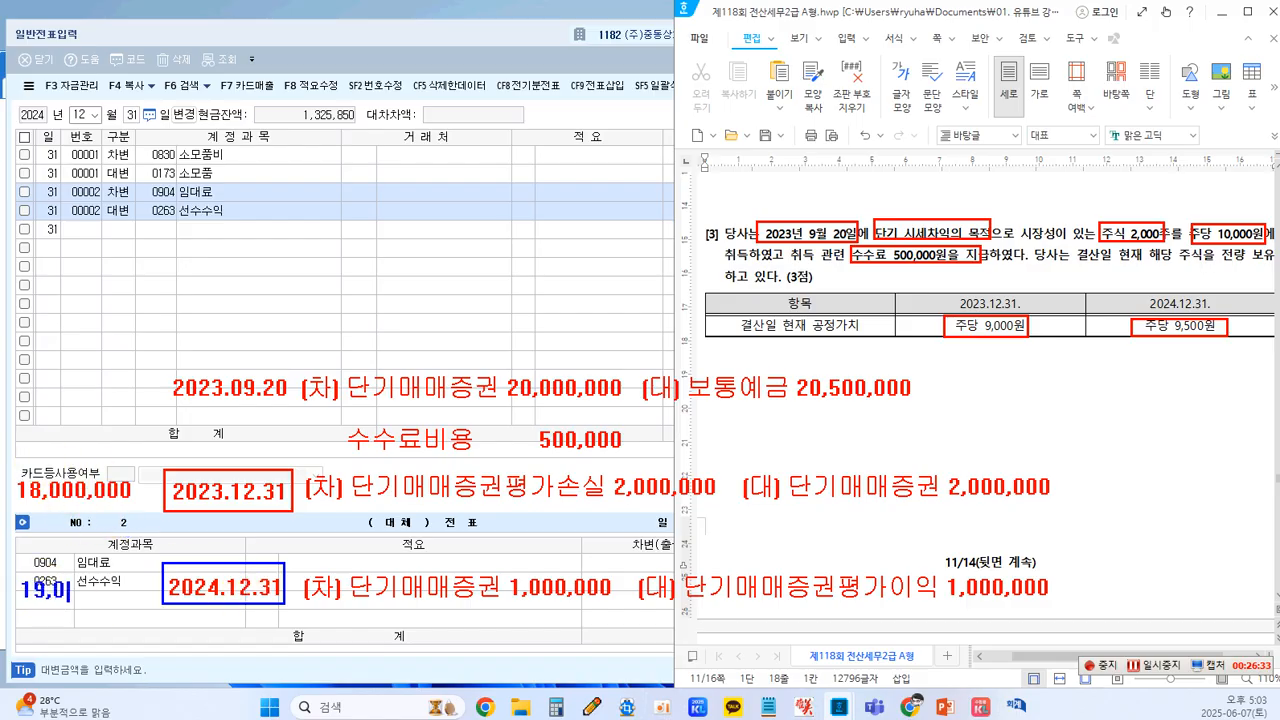
pyautogui.write('00,00')
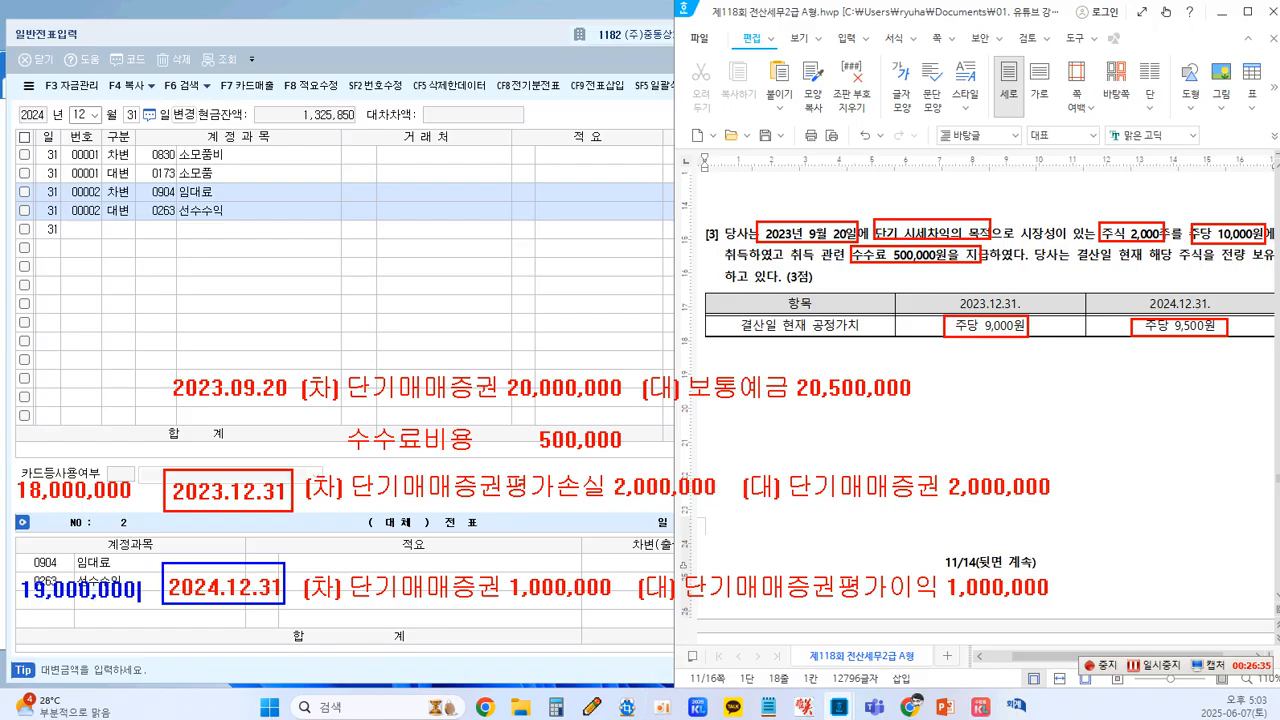
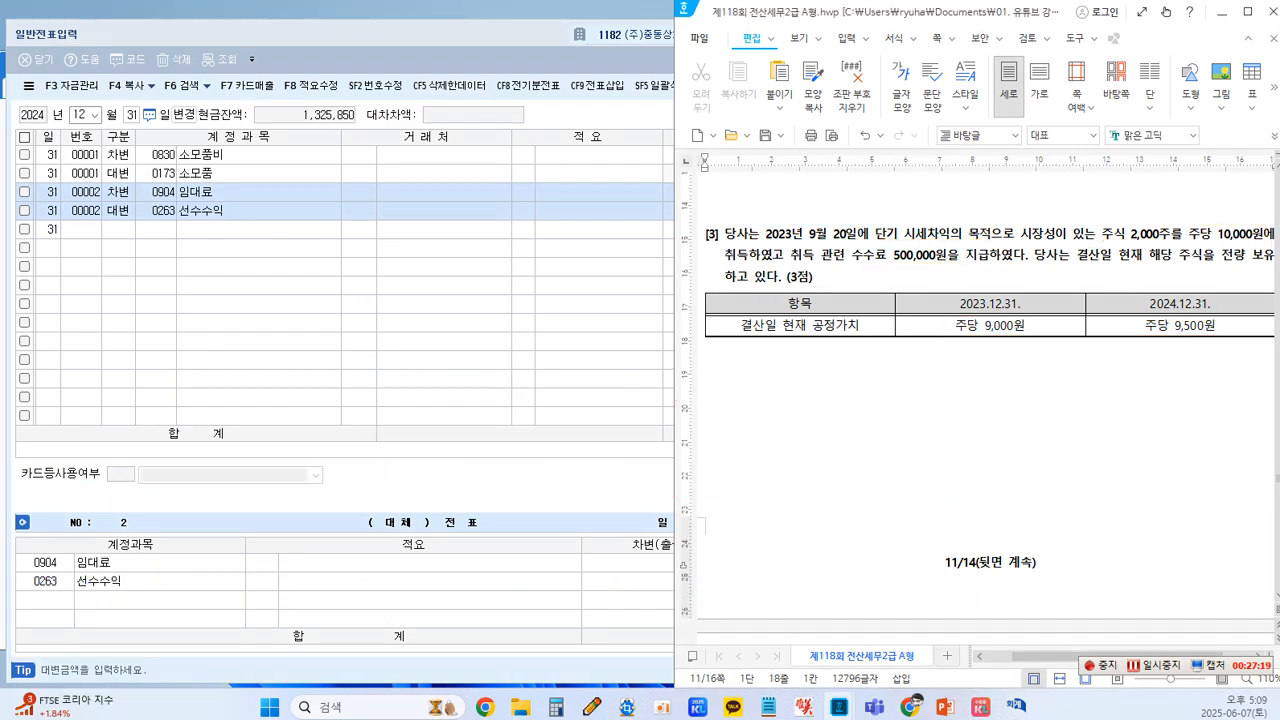
# Enter a December 31 debit line for account 0107 단기매매증권 with an amount of 1,000,000 in the general voucher.
pyautogui.click(117, 231)
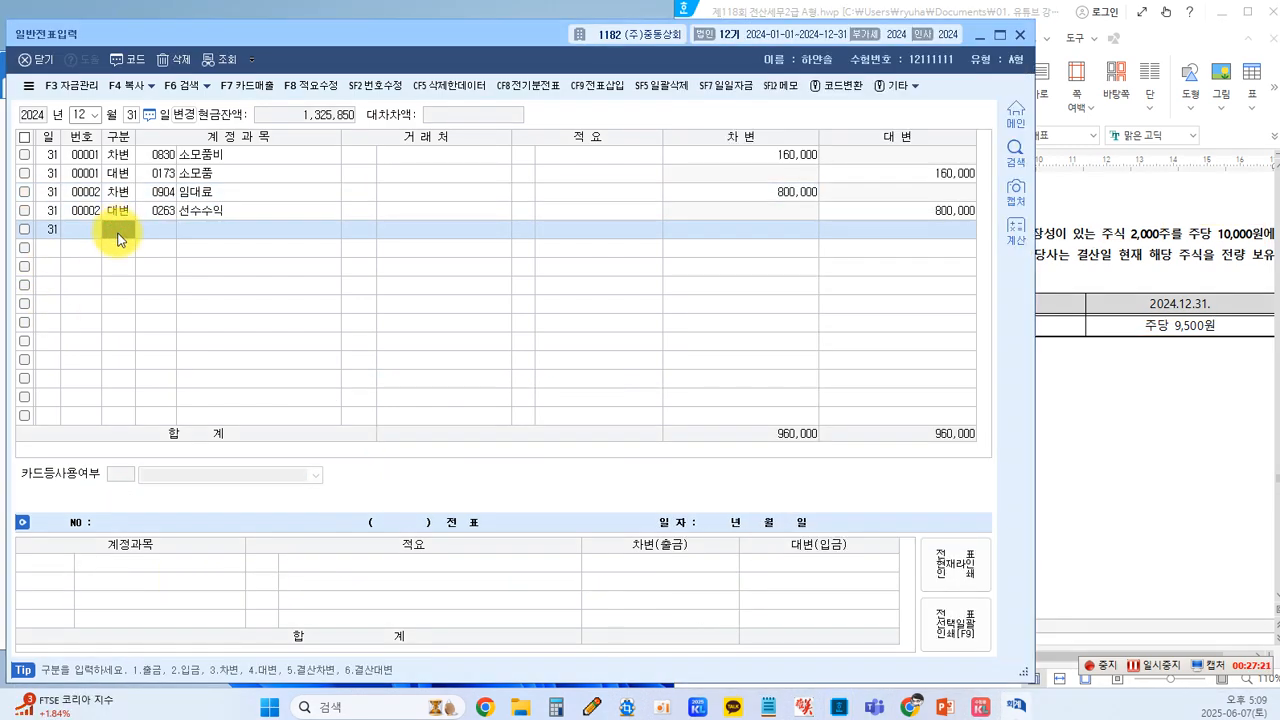
pyautogui.write('3')
pyautogui.press('Return')
pyautogui.write('107')
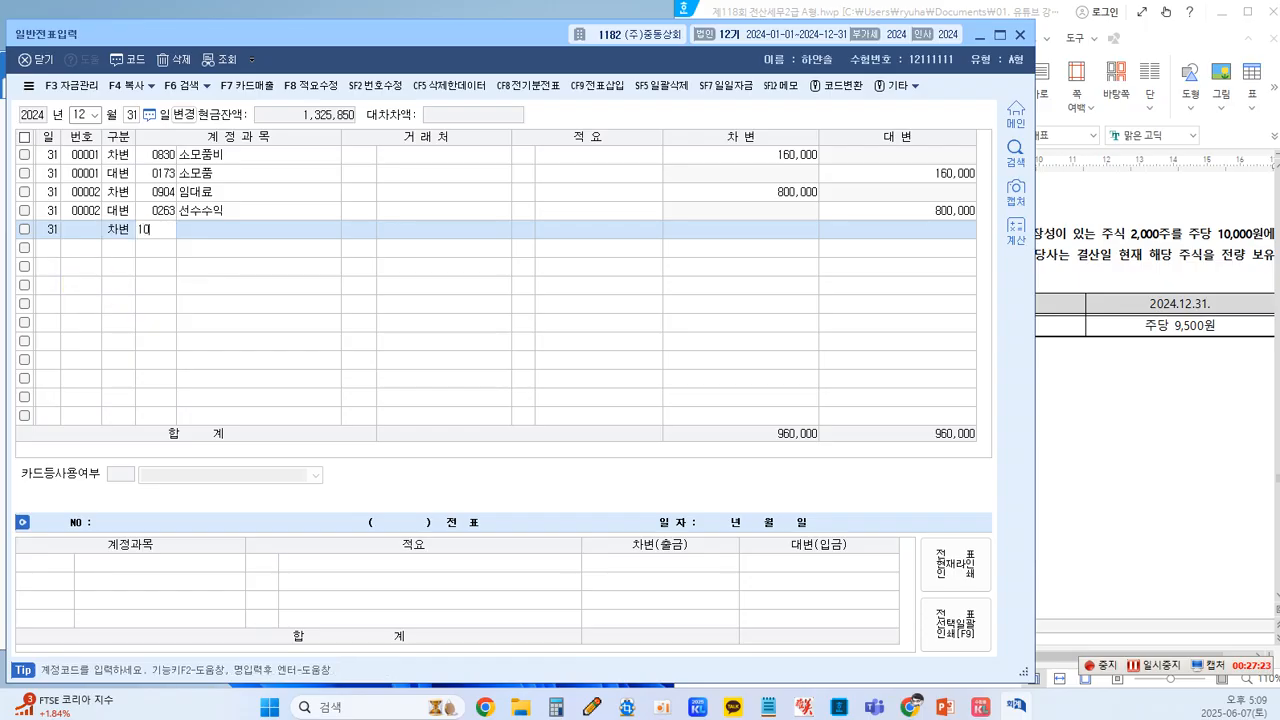
pyautogui.press('Return')
pyautogui.press('Return')
pyautogui.press('Return')
pyautogui.press('Return')
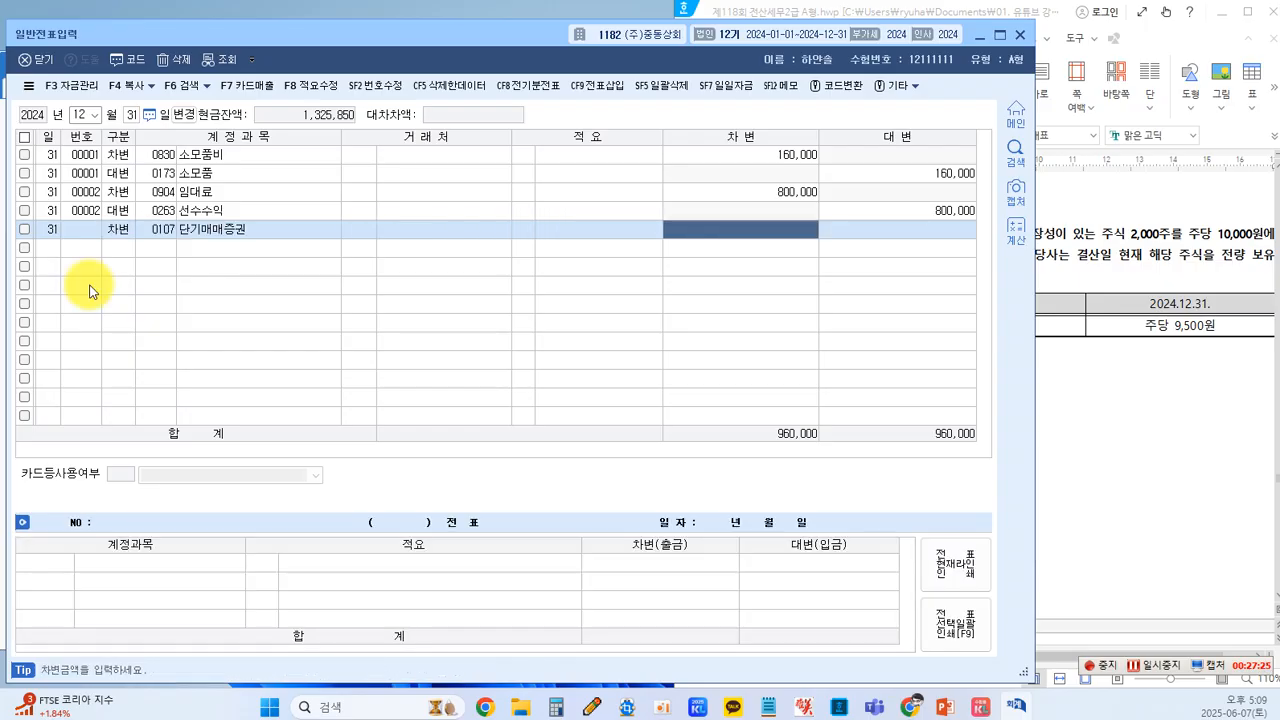
pyautogui.write('1000000')
pyautogui.press('Return')
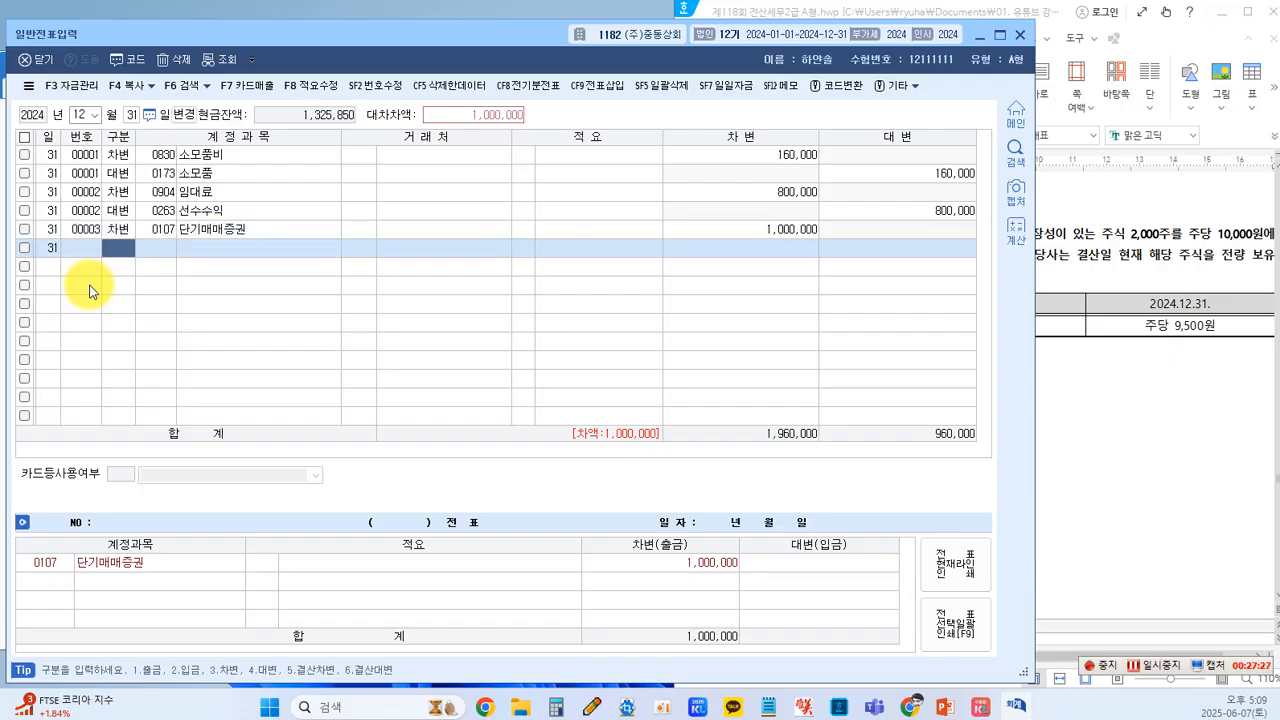
# Add the matching credit line for 0905 단기매매증권평가이익 with 1,000,000, finding the account through a 단기매매 code search.
pyautogui.write('4')
pyautogui.press('Return')
pyautogui.press('F2')
pyautogui.write('단기매매')
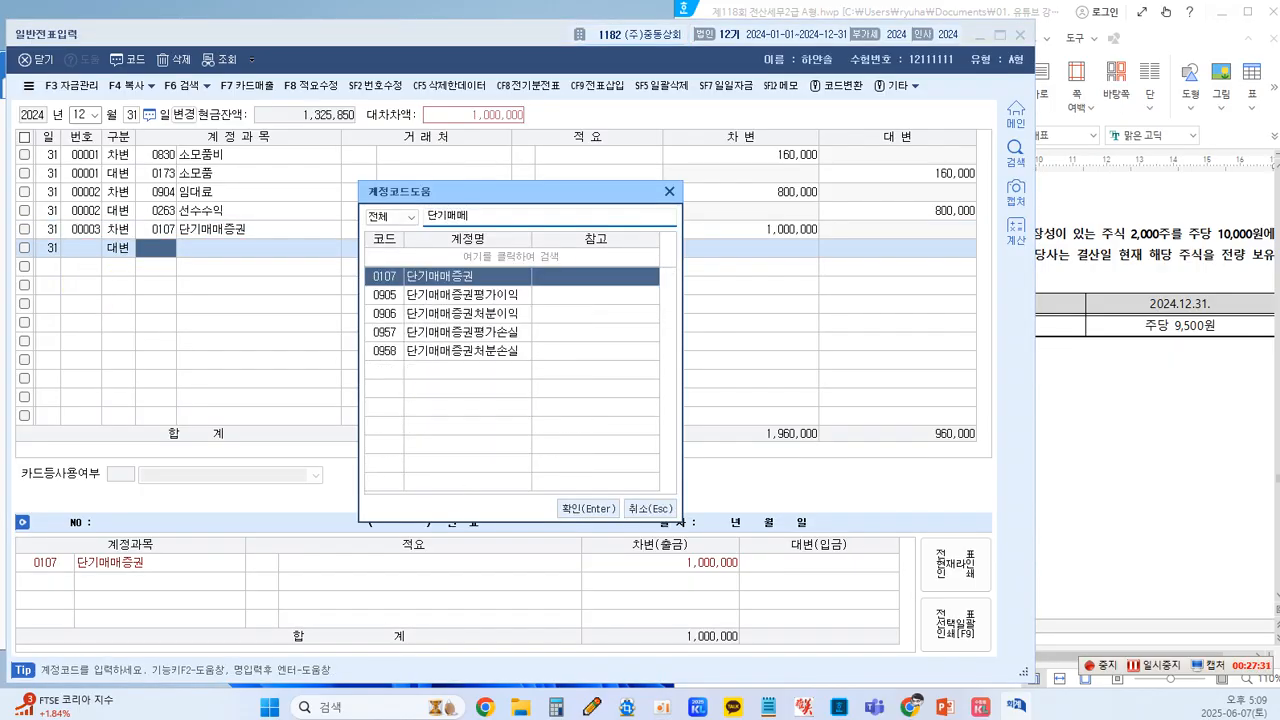
pyautogui.press('Down')
pyautogui.press('Return')
pyautogui.press('Return')
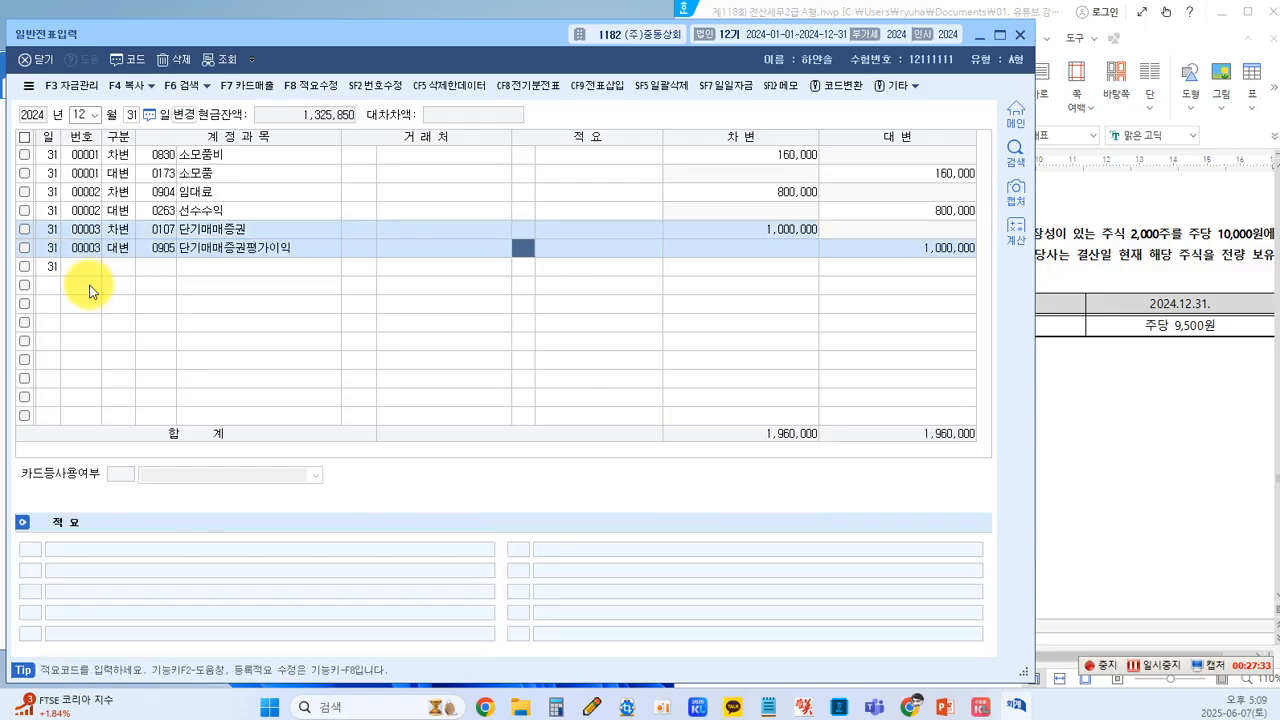
pyautogui.press('Return')
pyautogui.press('Return')
pyautogui.press('Return')
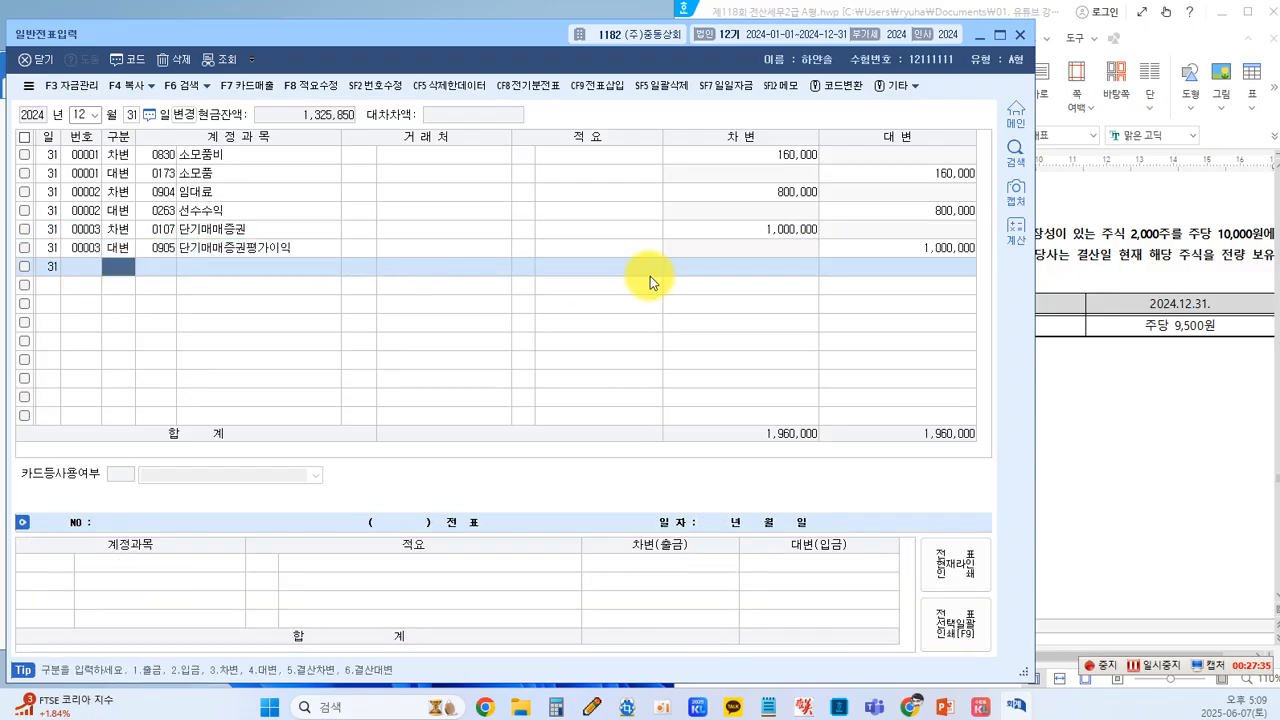
pyautogui.click(921, 255)
# Go to question [4] in the exam document and box 비화폐성 외화자산, 화폐성 외화부채 and 환율 in red.
pyautogui.click(1078, 424)
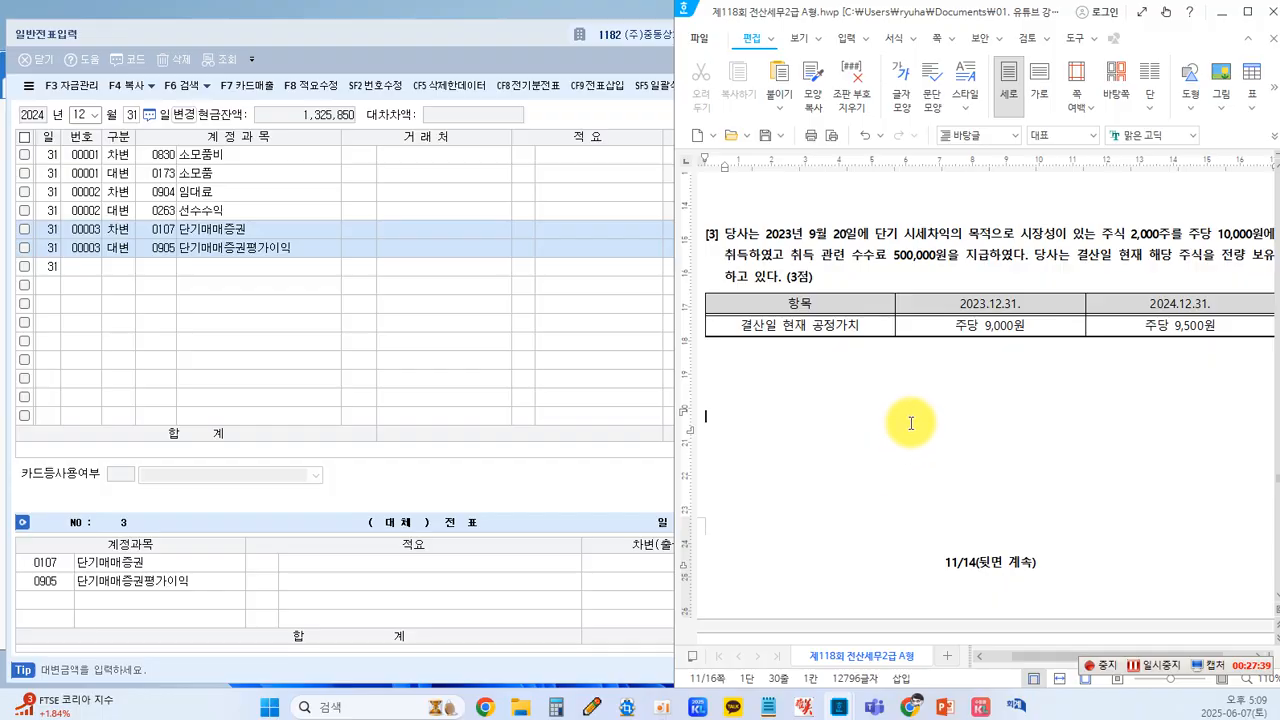
pyautogui.scroll(-3, 908, 422)
pyautogui.scroll(-2, 912, 425)
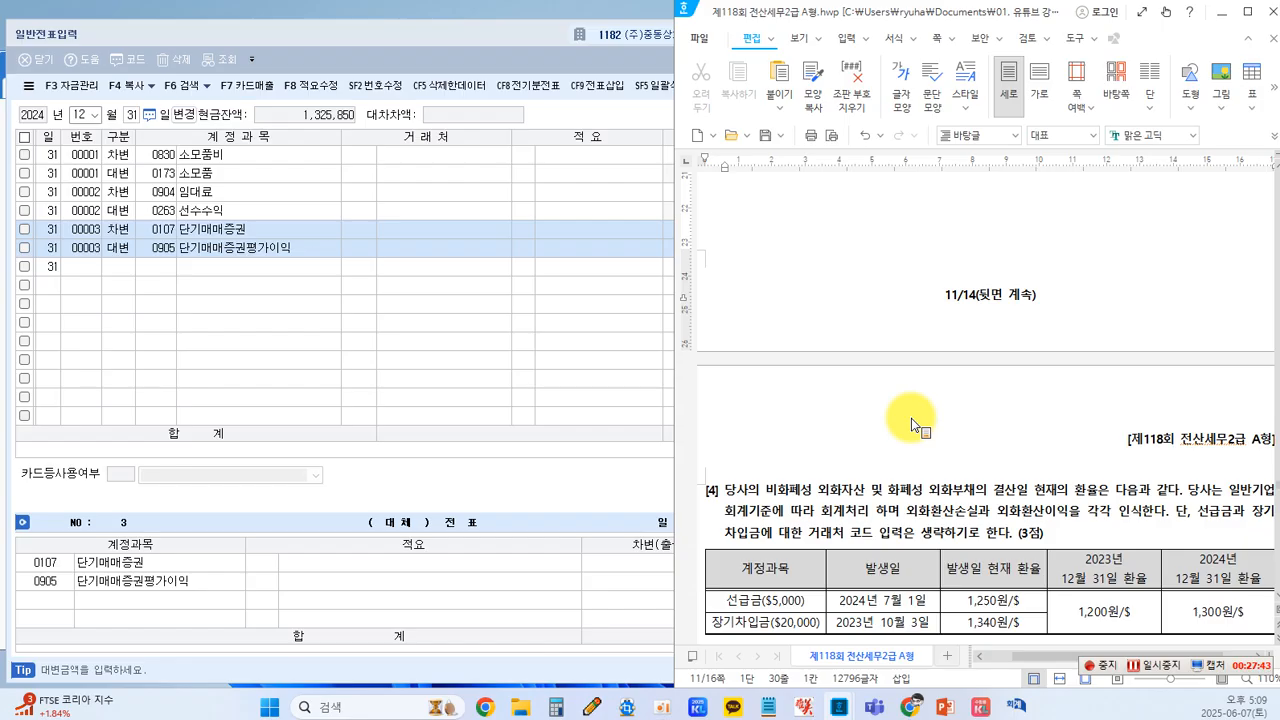
pyautogui.scroll(-4, 912, 425)
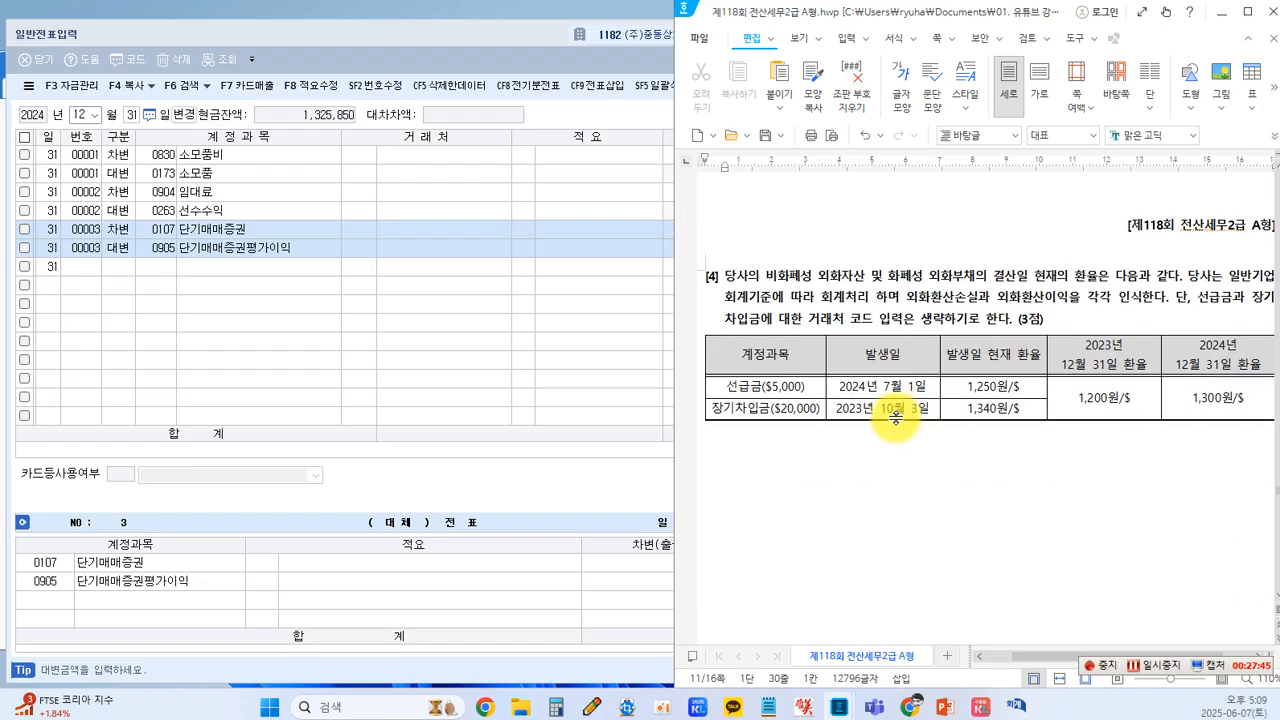
pyautogui.scroll(-1, 895, 420)
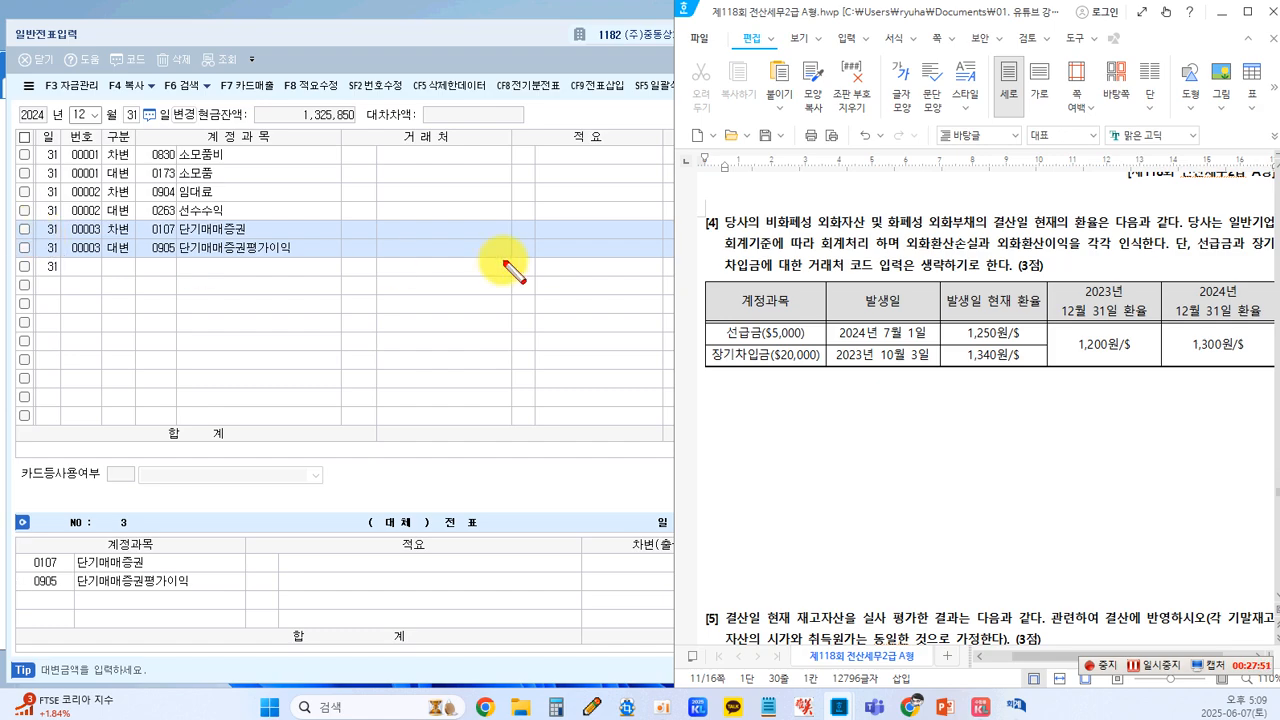
pyautogui.moveTo(762, 208)
pyautogui.mouseDown()
pyautogui.moveTo(817, 237)
pyautogui.moveTo(870, 233)
pyautogui.mouseUp()
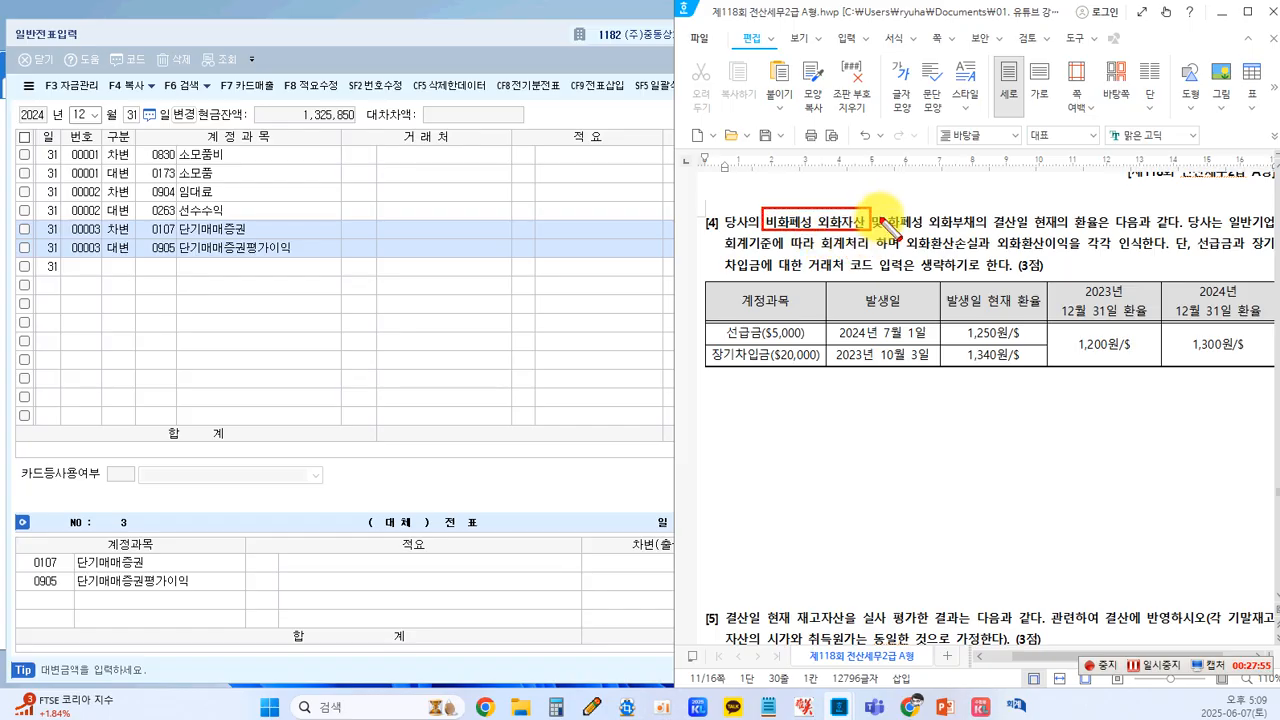
pyautogui.moveTo(982, 236); pyautogui.dragTo(982, 230)
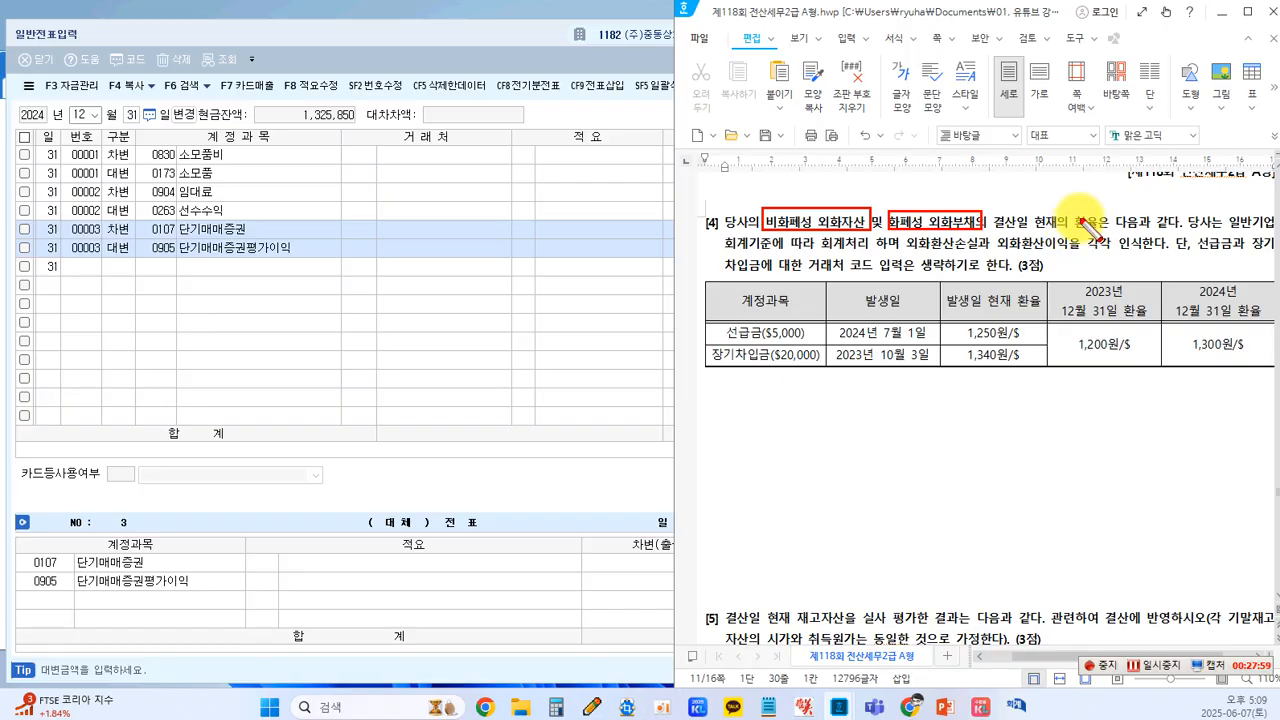
pyautogui.moveTo(1064, 210); pyautogui.dragTo(1101, 236)
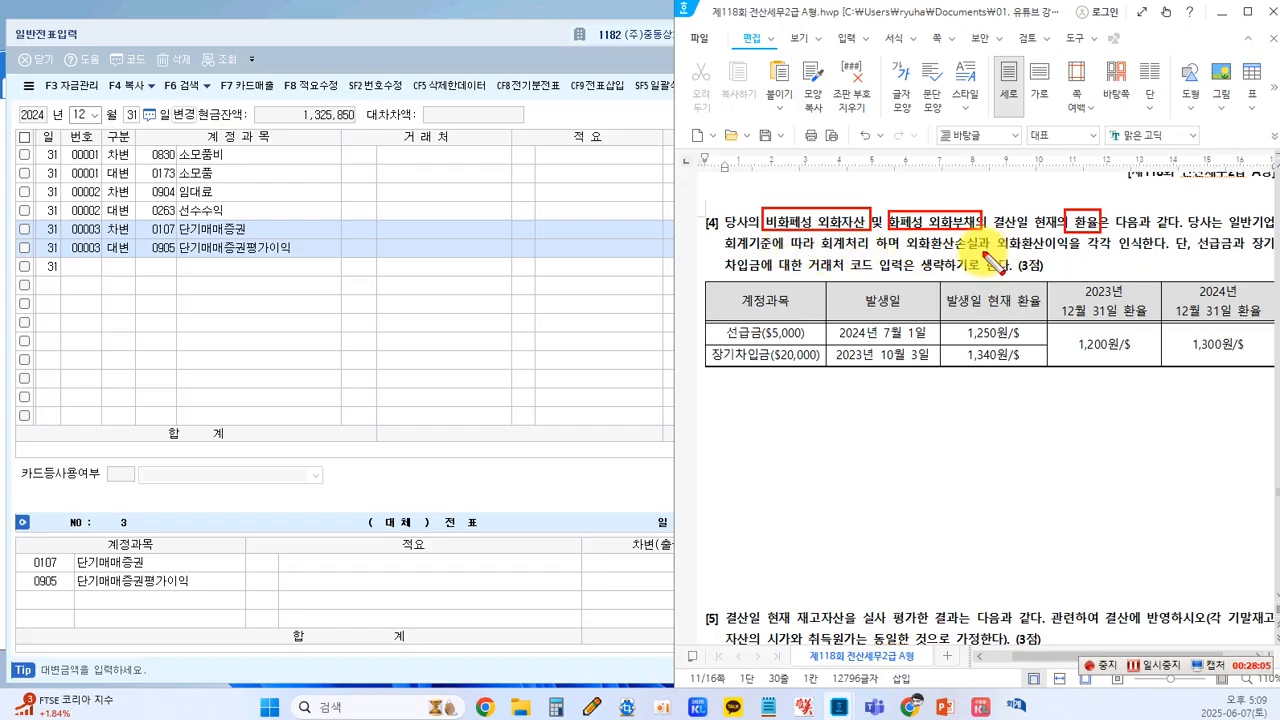
# Box 외화환산손실, 외화환산이익, 선급금 and 장기차입금 in question [4]'s text in red.
pyautogui.moveTo(905, 233); pyautogui.dragTo(1068, 257)
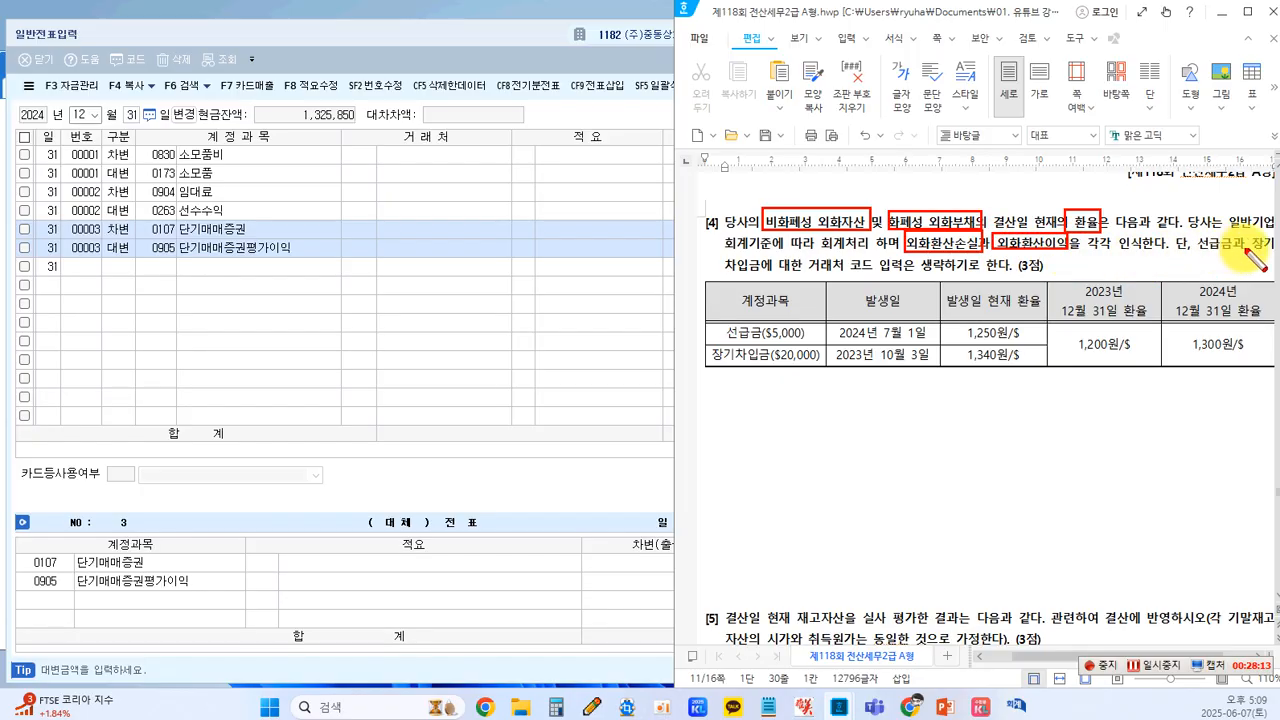
pyautogui.moveTo(1195, 237); pyautogui.dragTo(1272, 254)
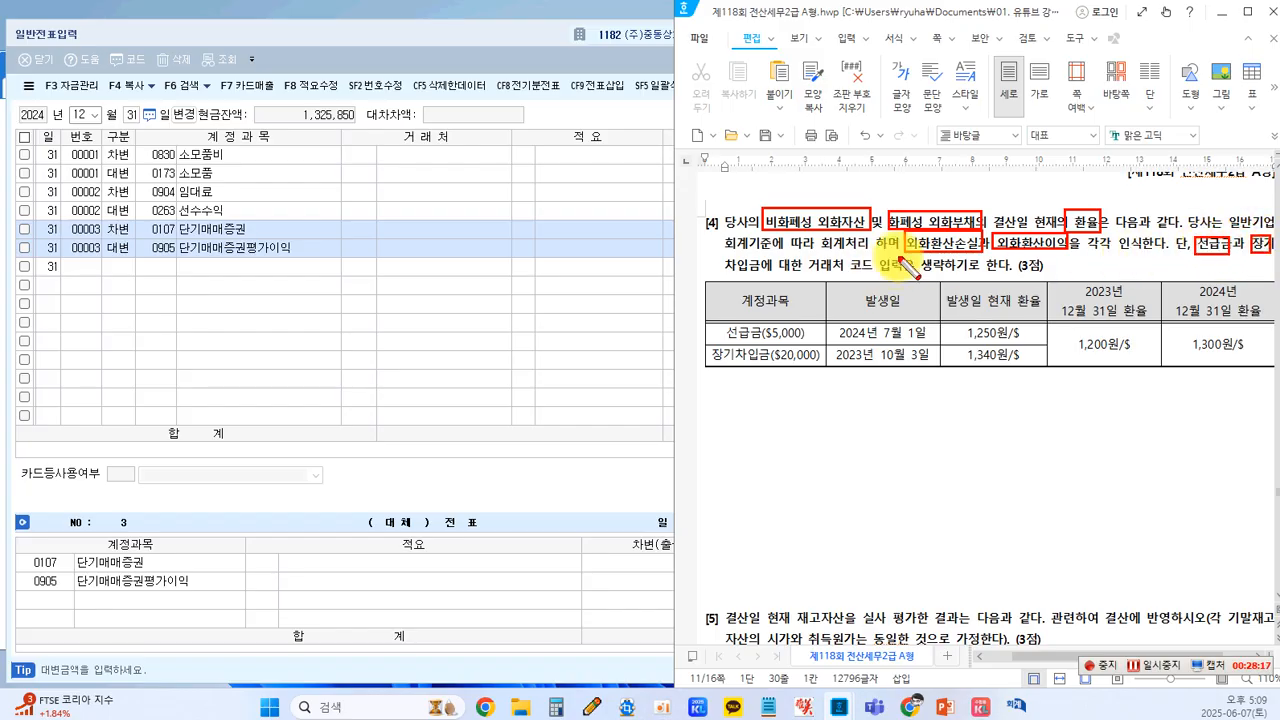
pyautogui.moveTo(720, 256); pyautogui.dragTo(748, 274)
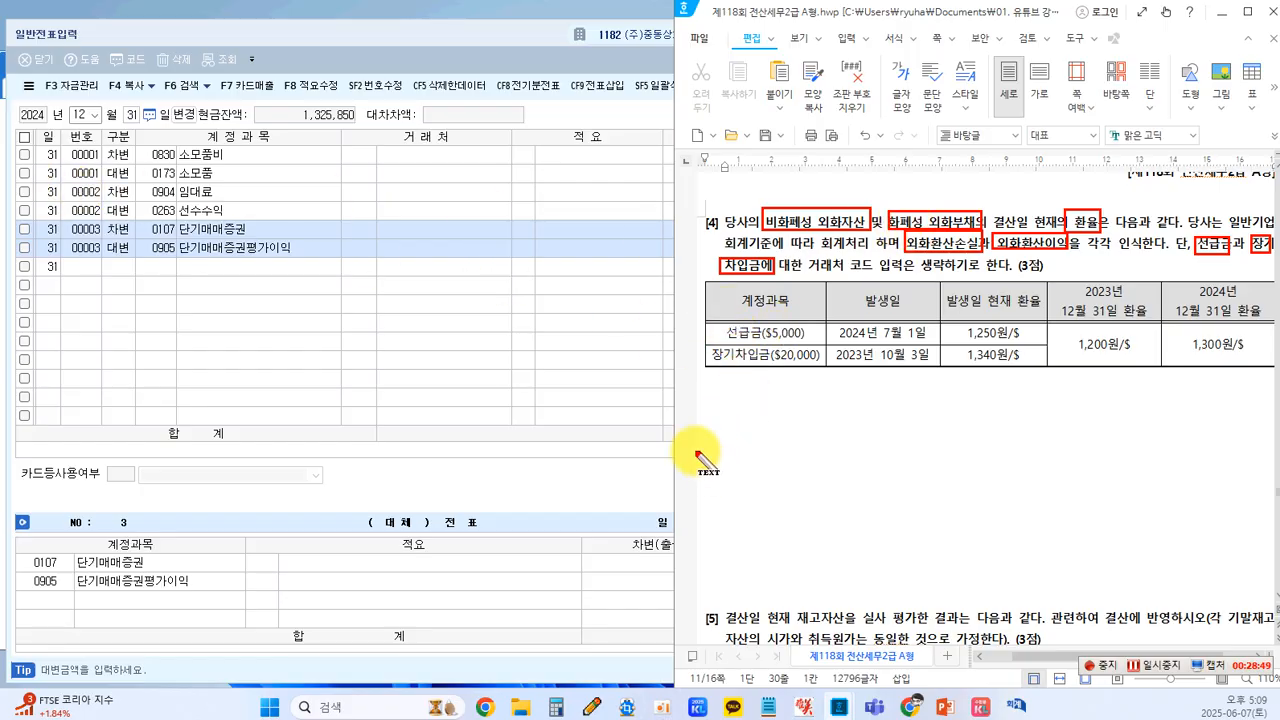
# Write the note "비화폐성자산 -> 상대급부 실물자산....화폐×" below question [4]'s exchange rate table.
pyautogui.click(789, 433)
pyautogui.write('비')
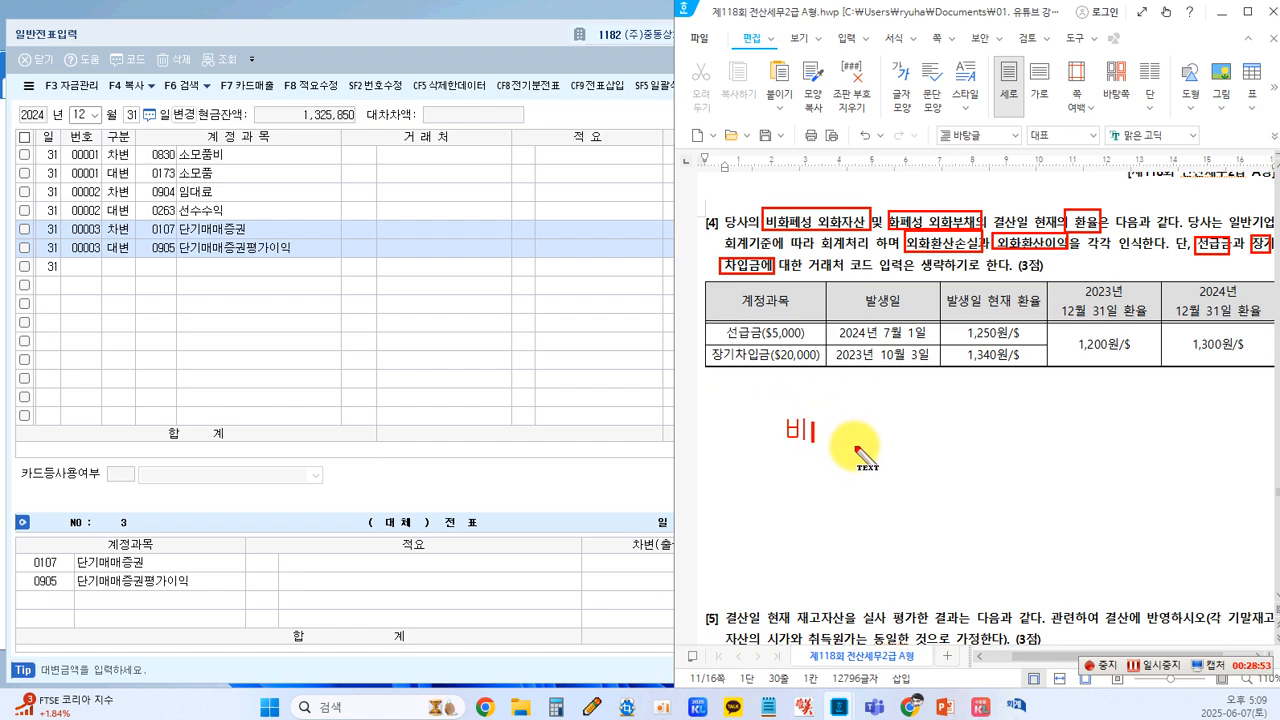
pyautogui.write('화폐성')
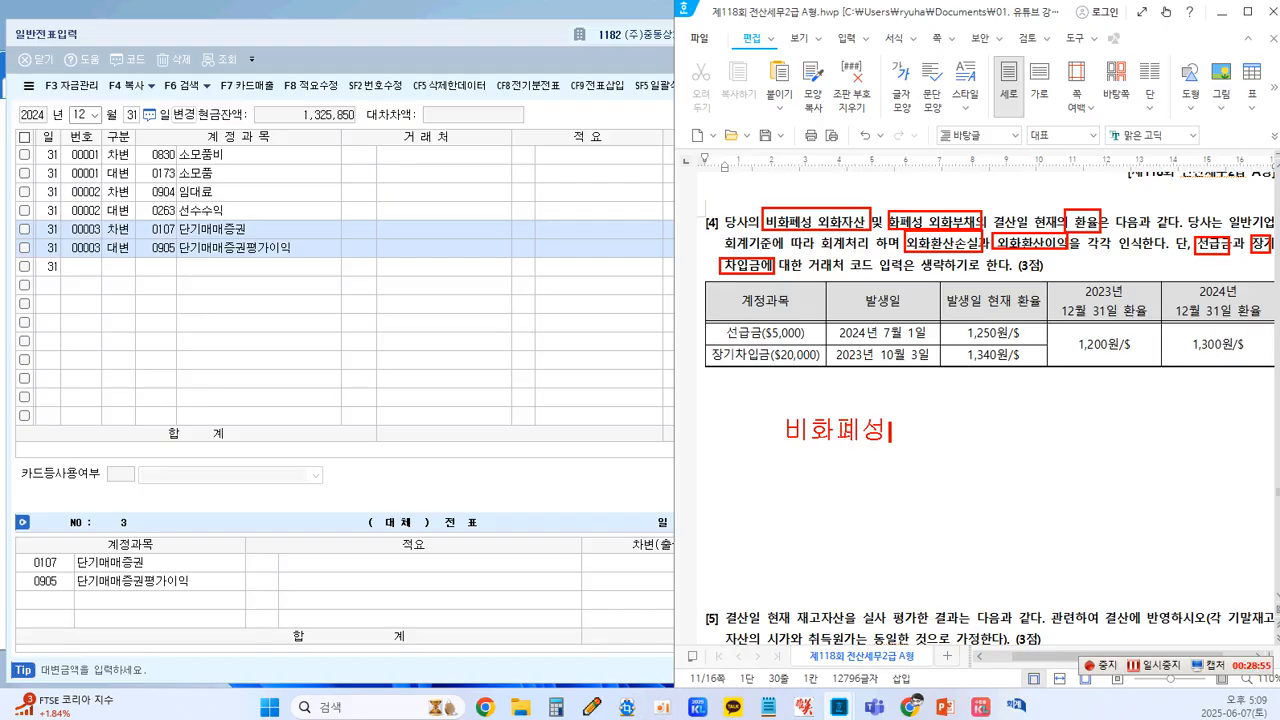
pyautogui.write('자사')
pyautogui.write('ㄴ -> 상')
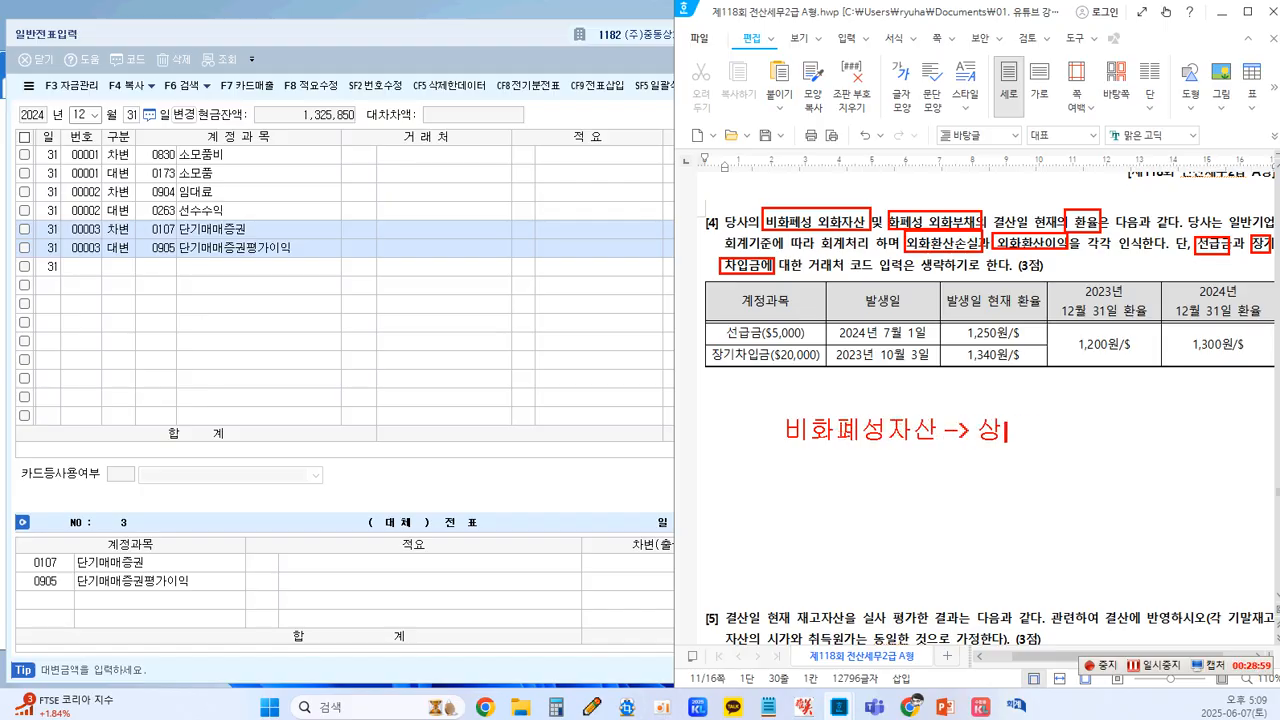
pyautogui.write('대급부')
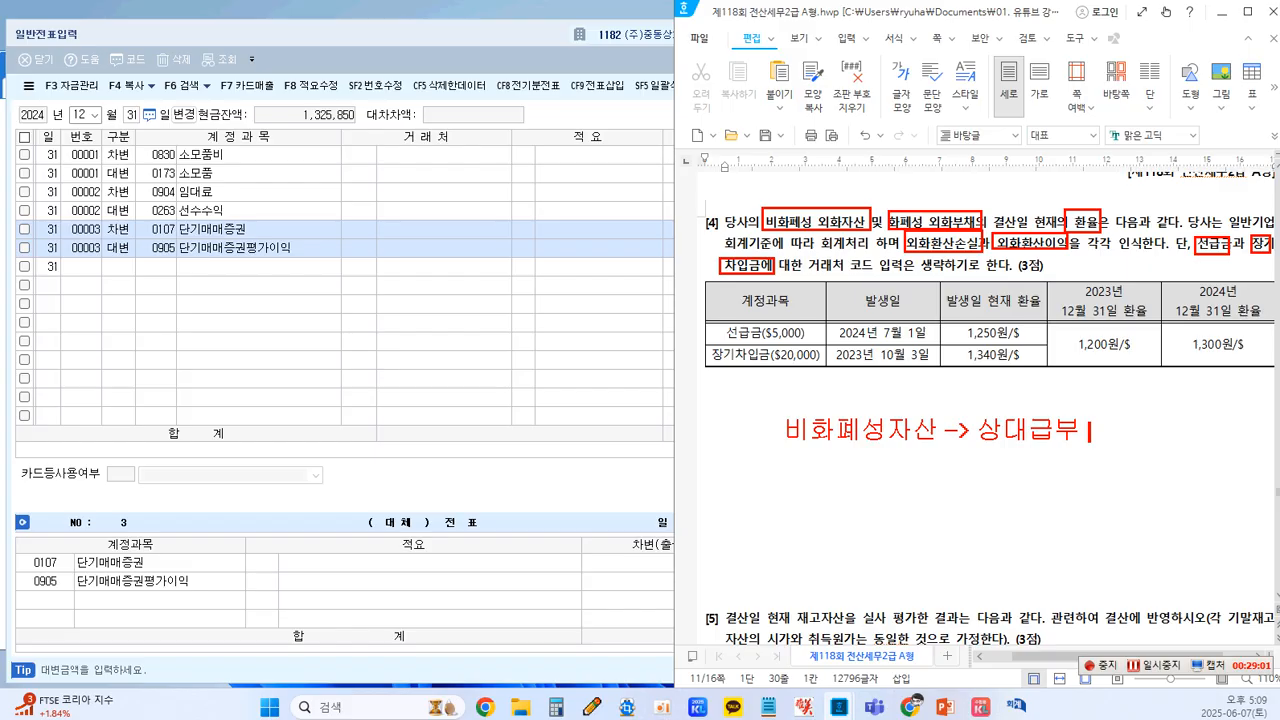
pyautogui.write(' 실')
pyautogui.write('물자산....')
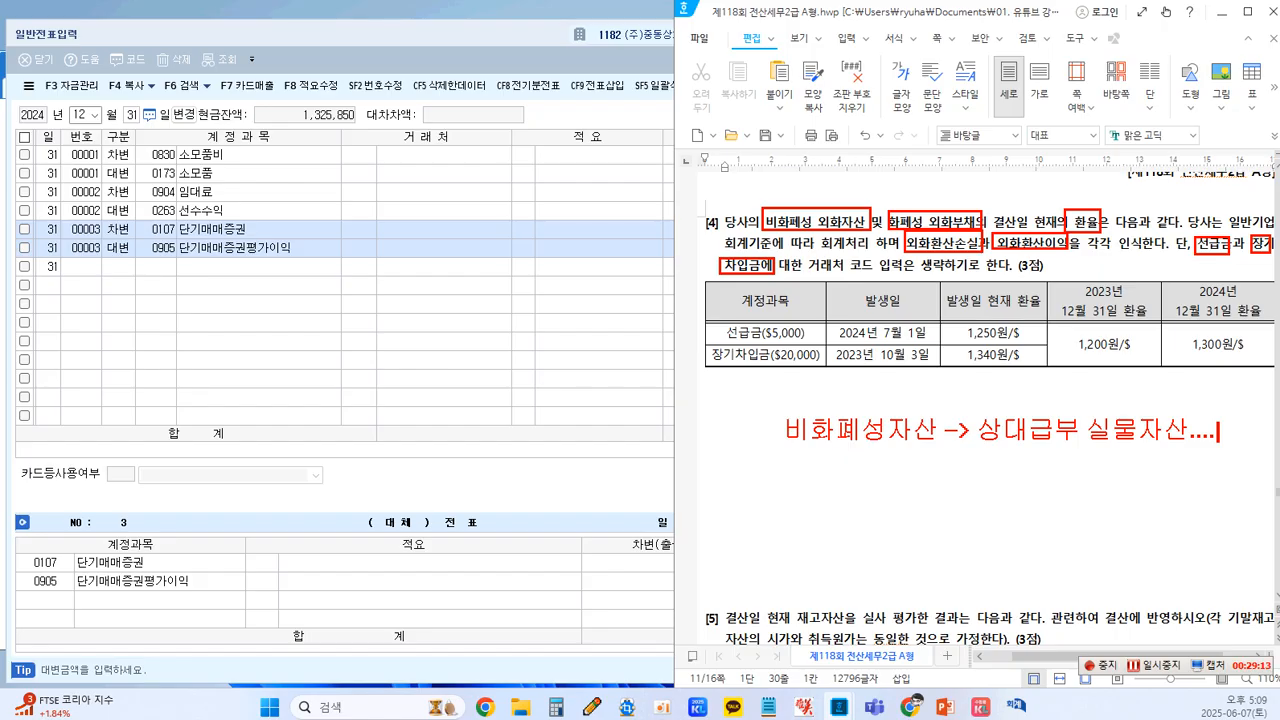
pyautogui.write('화폐')
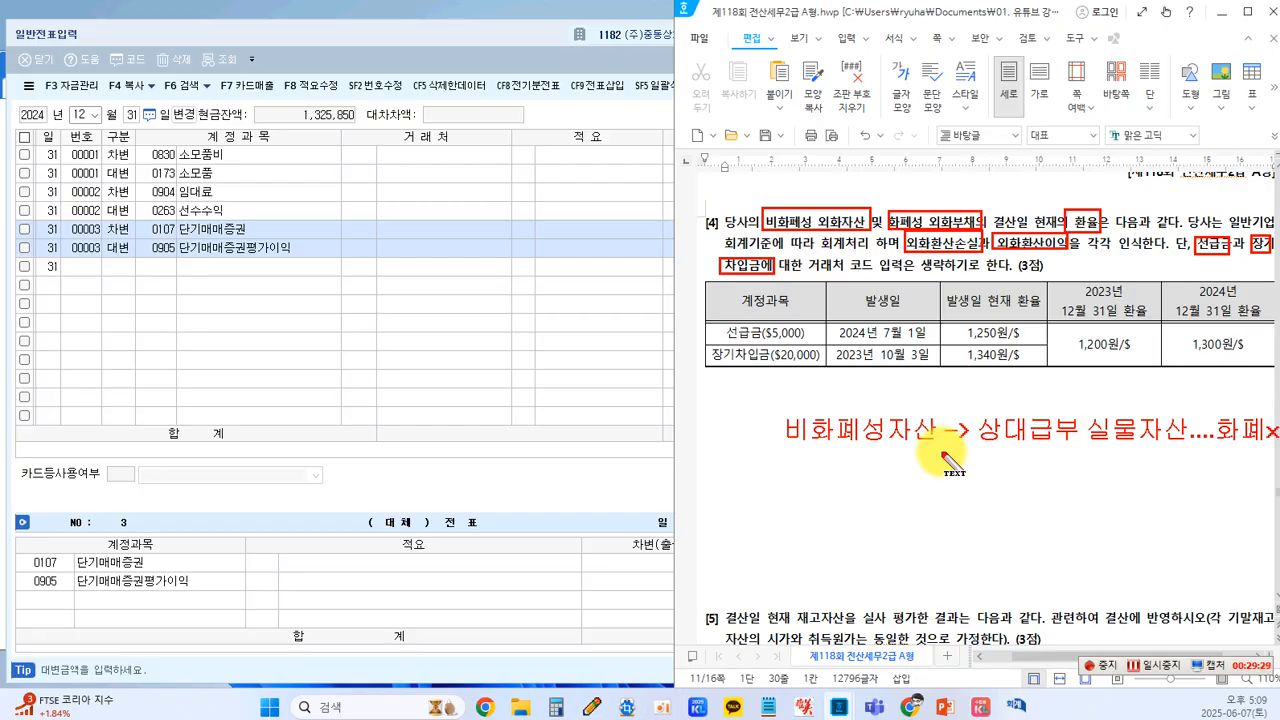
# Add the examples "유형자산....재고자산...." on a second line below the 비화폐성자산 note.
pyautogui.press('Return')
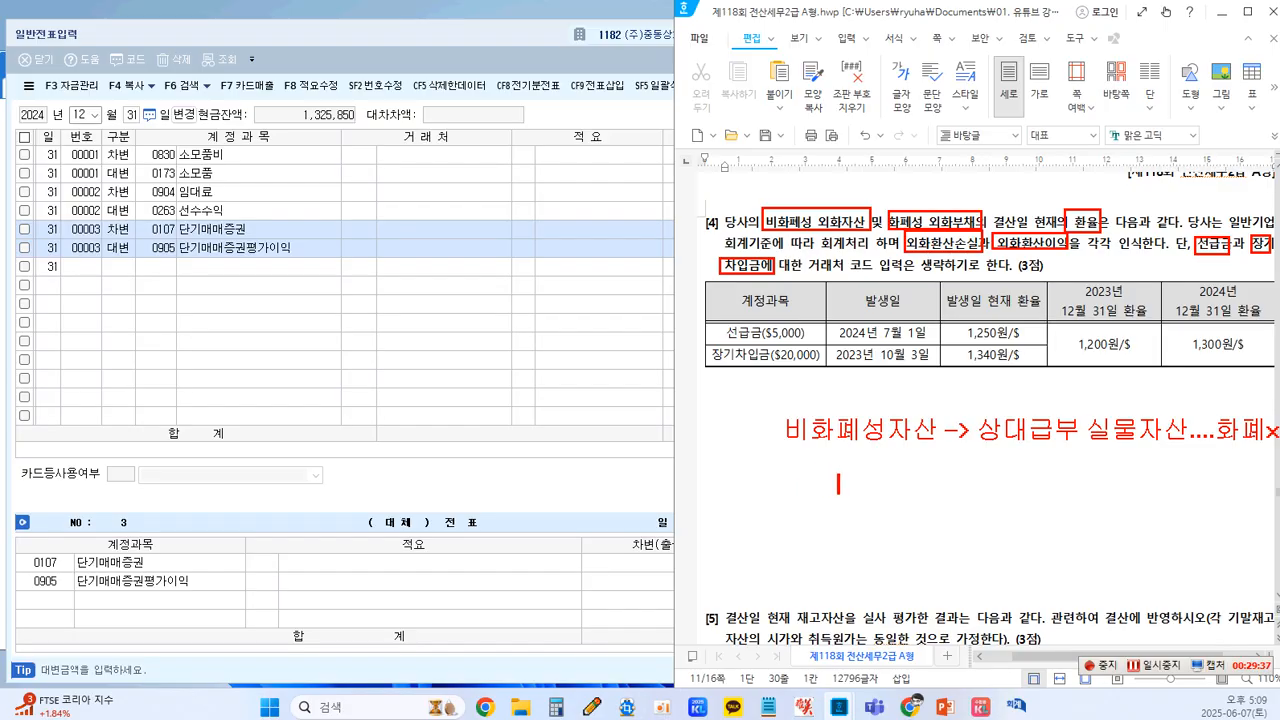
pyautogui.write('db')
pyautogui.press('BackSpace')
pyautogui.press('BackSpace')
pyautogui.write('유형자산....')
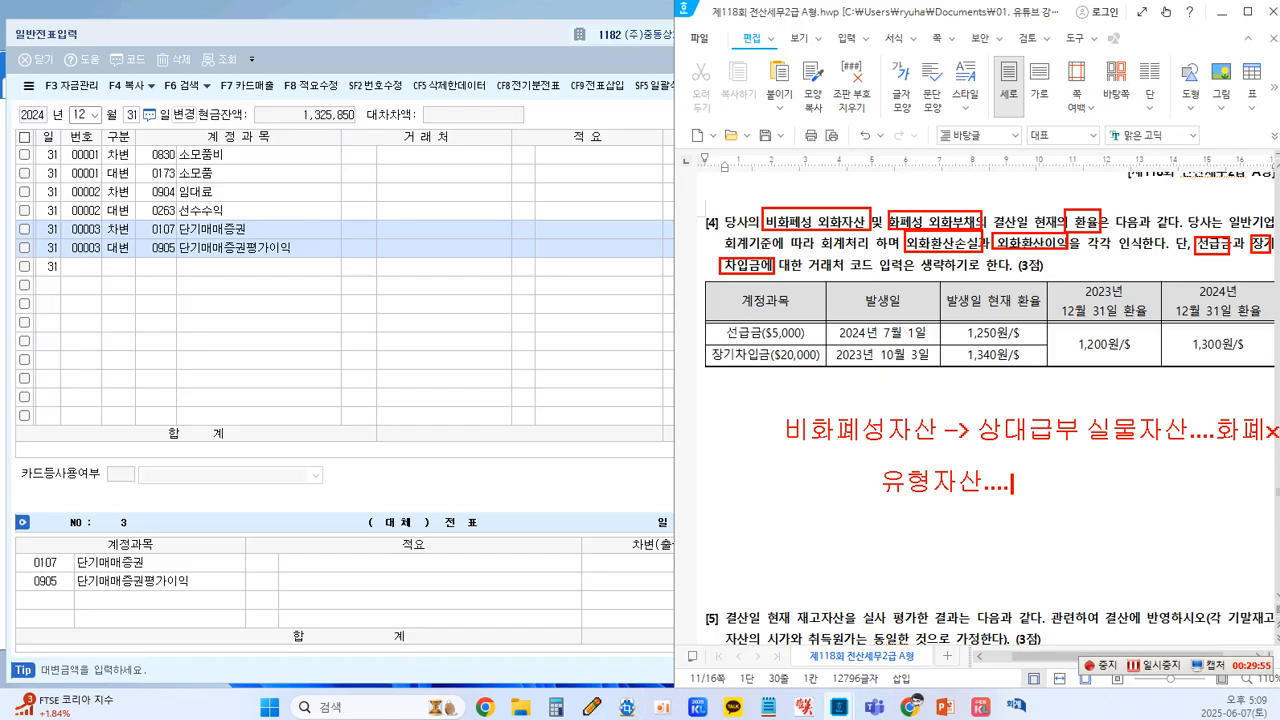
pyautogui.write('재고자사')
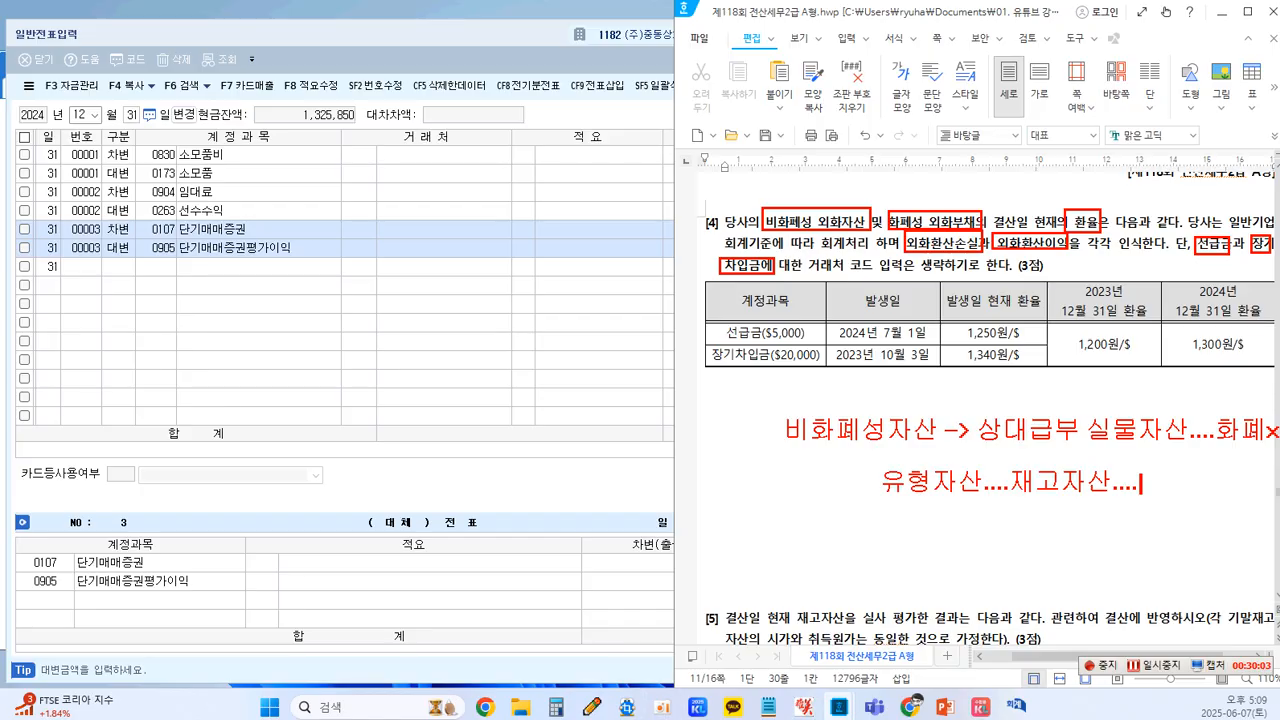
pyautogui.press('Return')
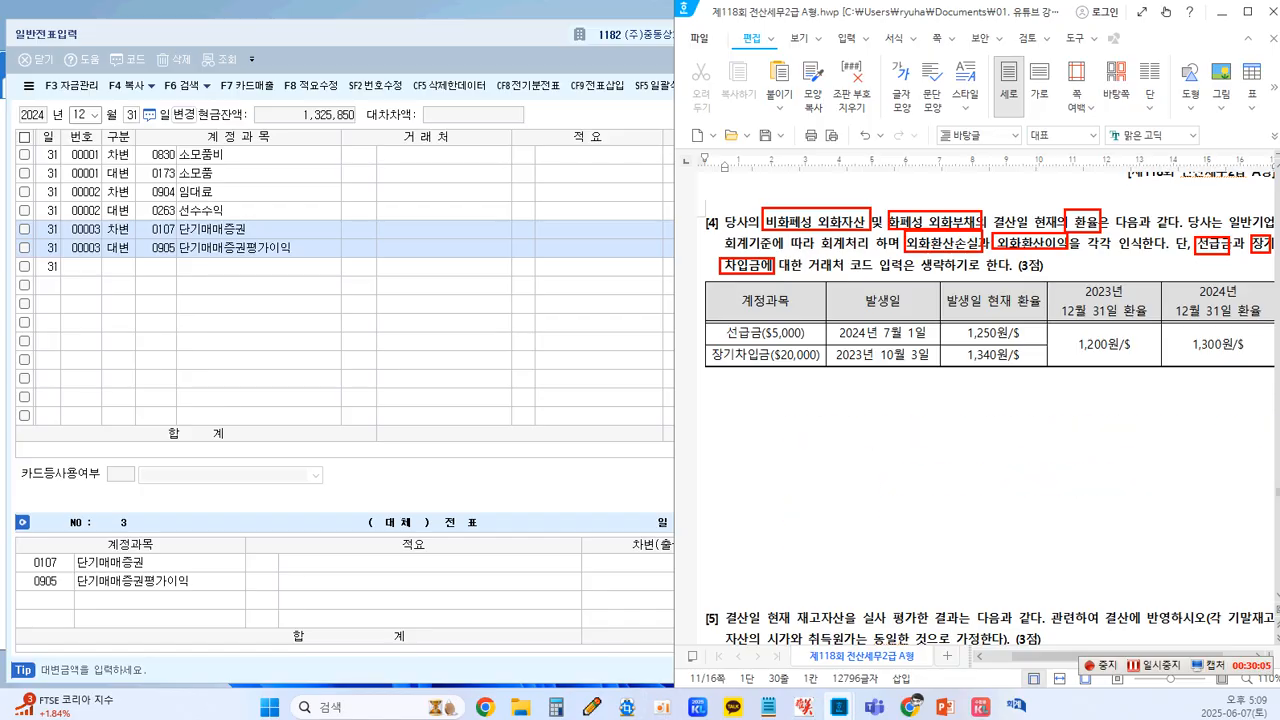
# Write the note "화폐성자산 -> 화폐...외상매출금..." below the 유형자산....재고자산.... line.
pyautogui.write('화폐성')
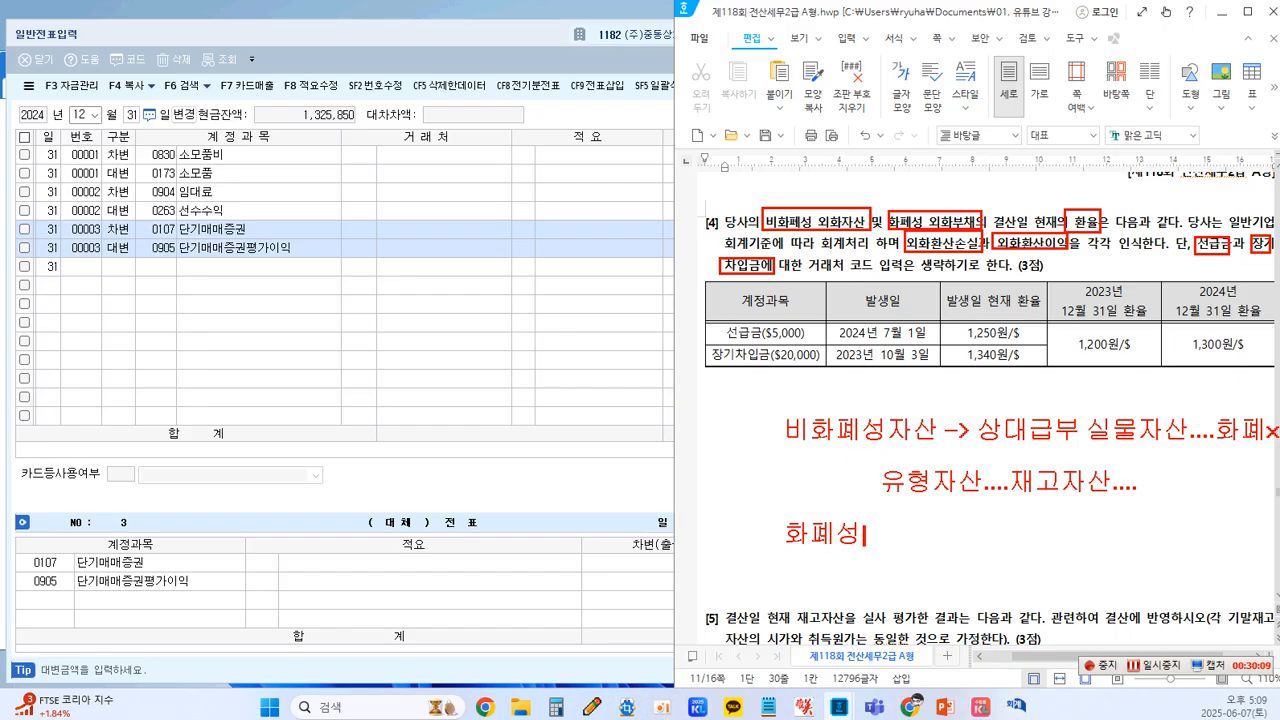
pyautogui.write('잣')
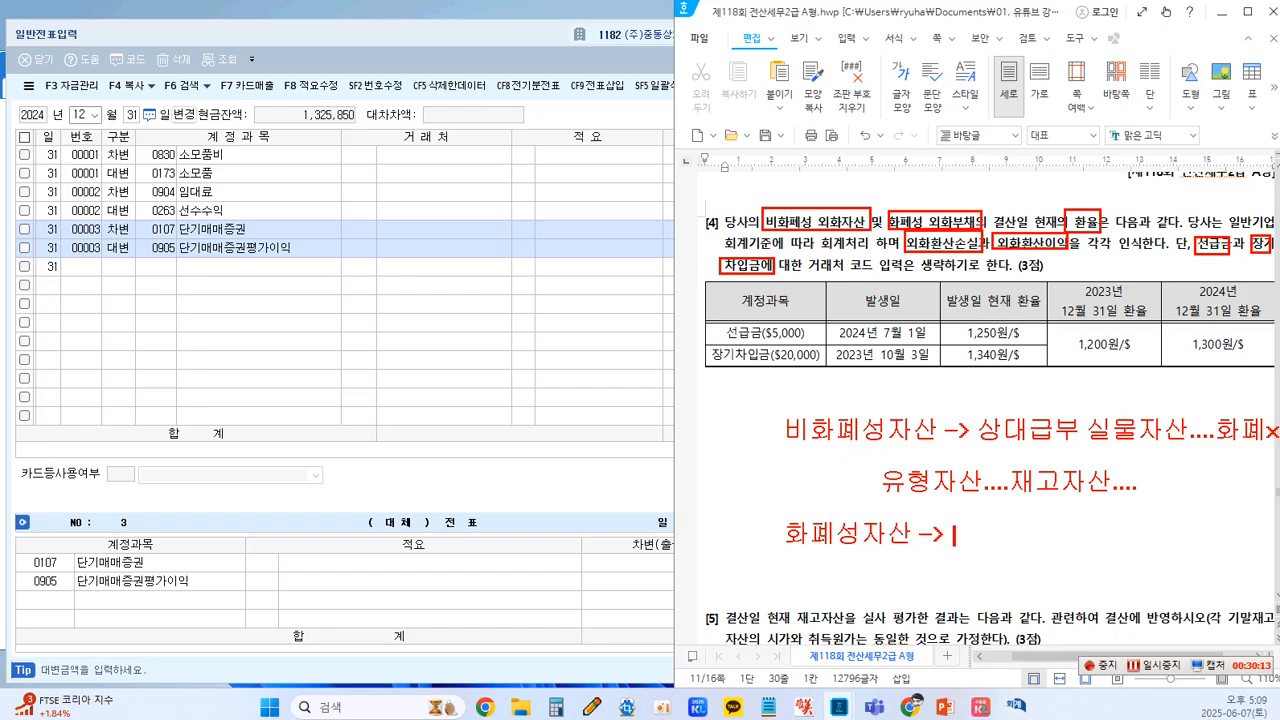
pyautogui.write('폐')
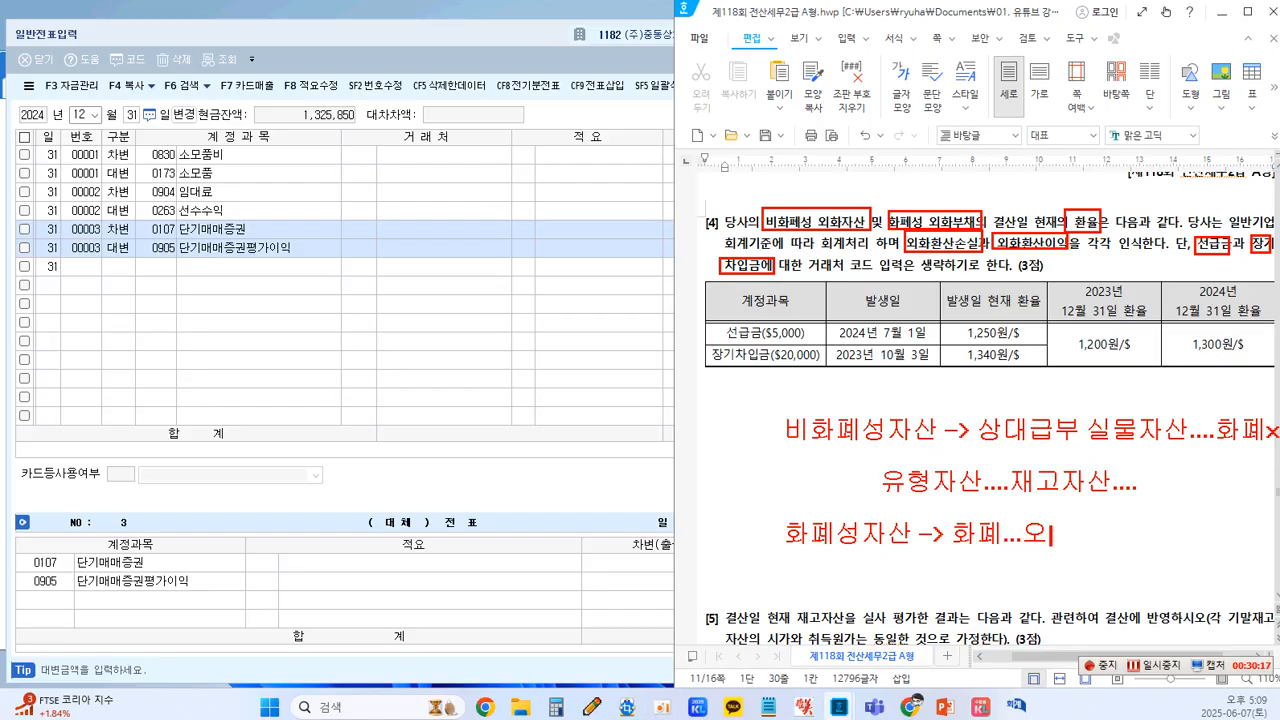
pyautogui.write('...외상매출금...')
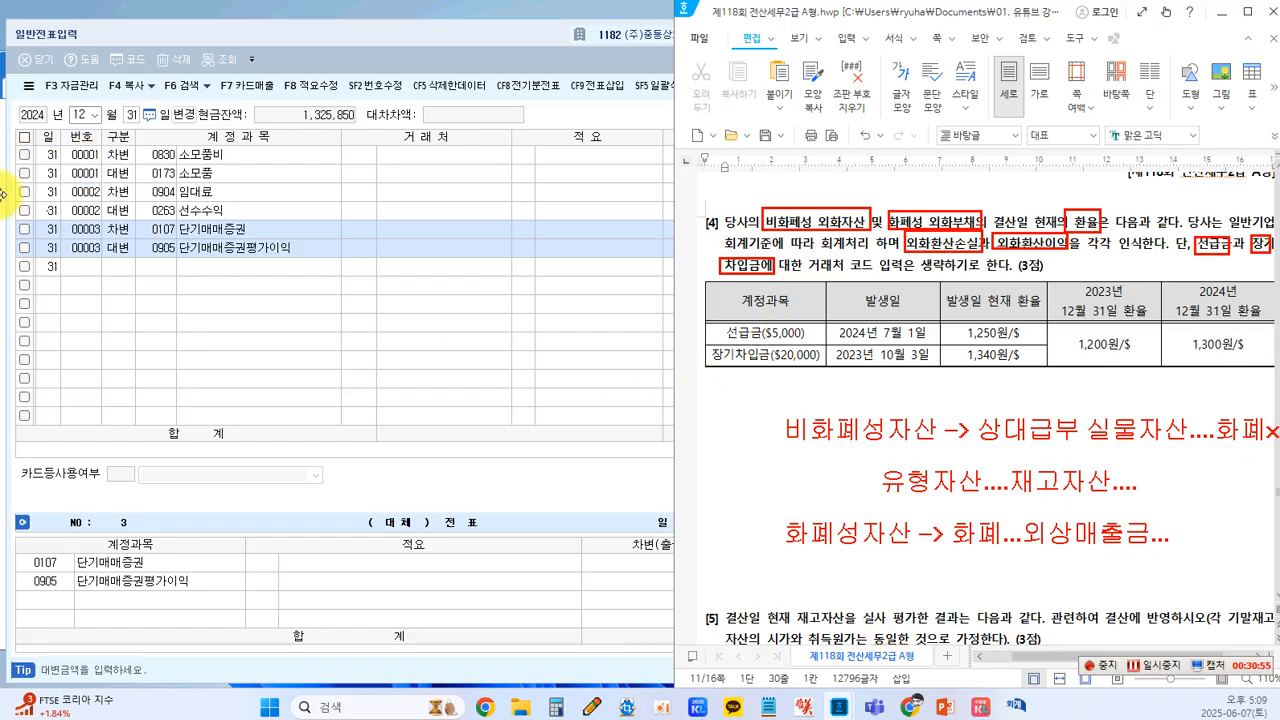
# Box 선급금($5,000) in question [4]'s table in red and write "계약금" beside it.
pyautogui.moveTo(708, 323)
pyautogui.mouseDown()
pyautogui.moveTo(760, 346)
pyautogui.moveTo(823, 350)
pyautogui.mouseUp()
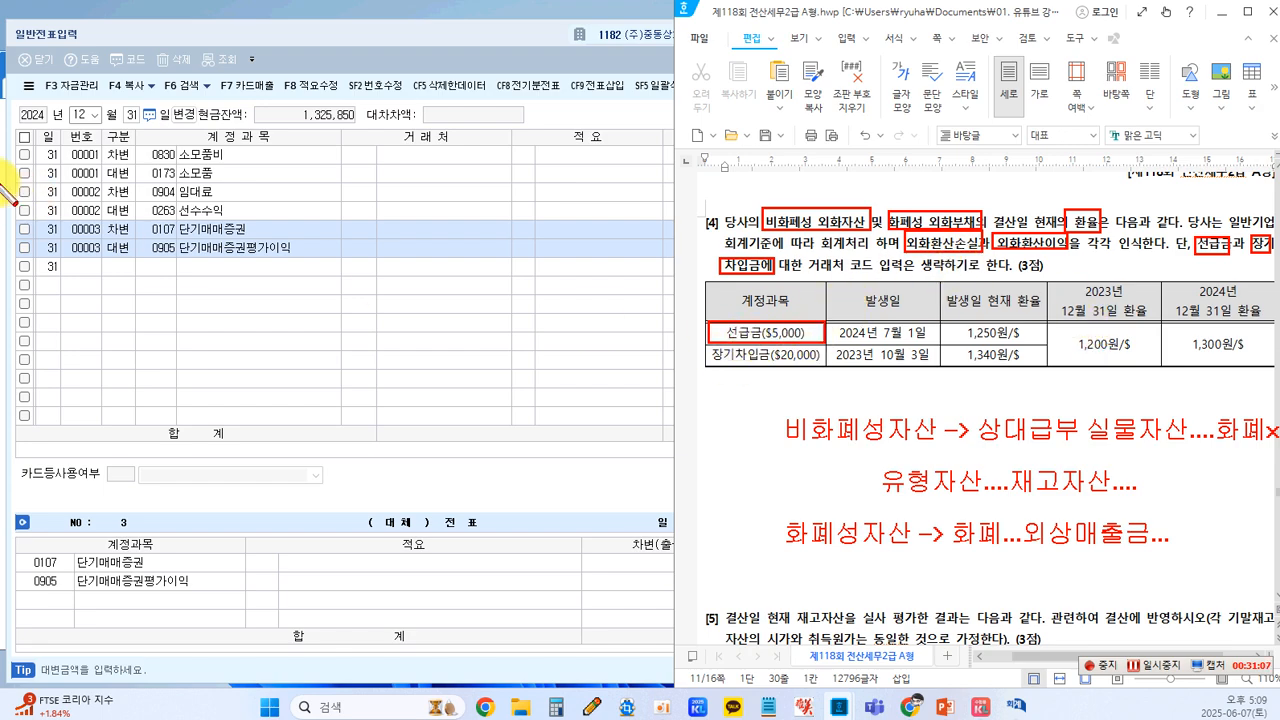
pyautogui.click(619, 343)
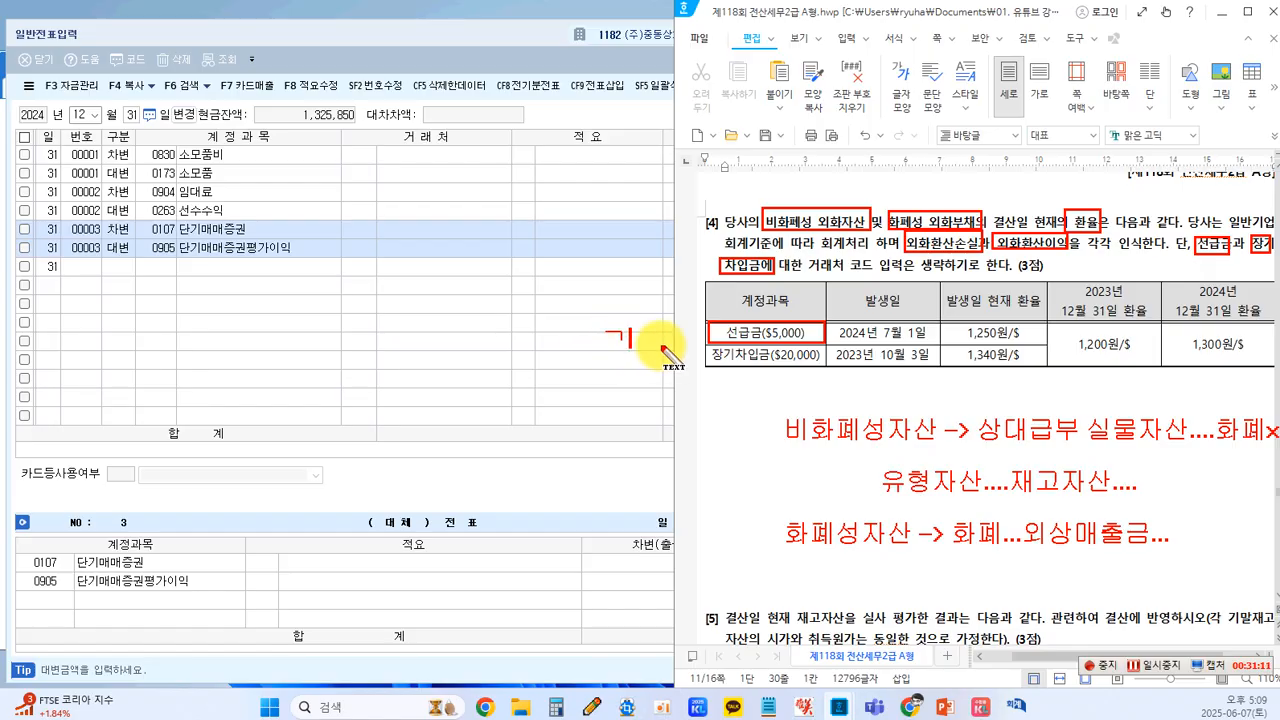
pyautogui.write('계야')
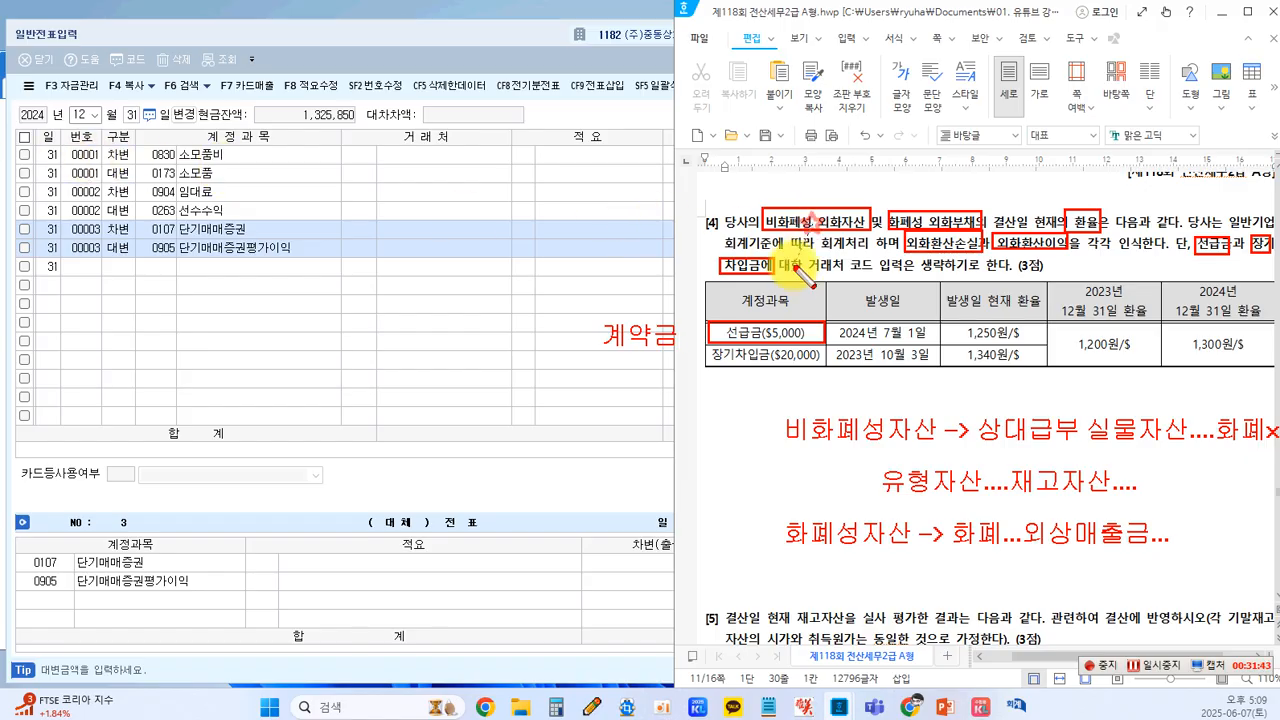
# Draw a red arrow from 비화폐성 외화자산 to 선급금($5,000) and strike out the 1,250원/$ and 1,300원/$ rates.
pyautogui.moveTo(783, 334); pyautogui.dragTo(784, 330)
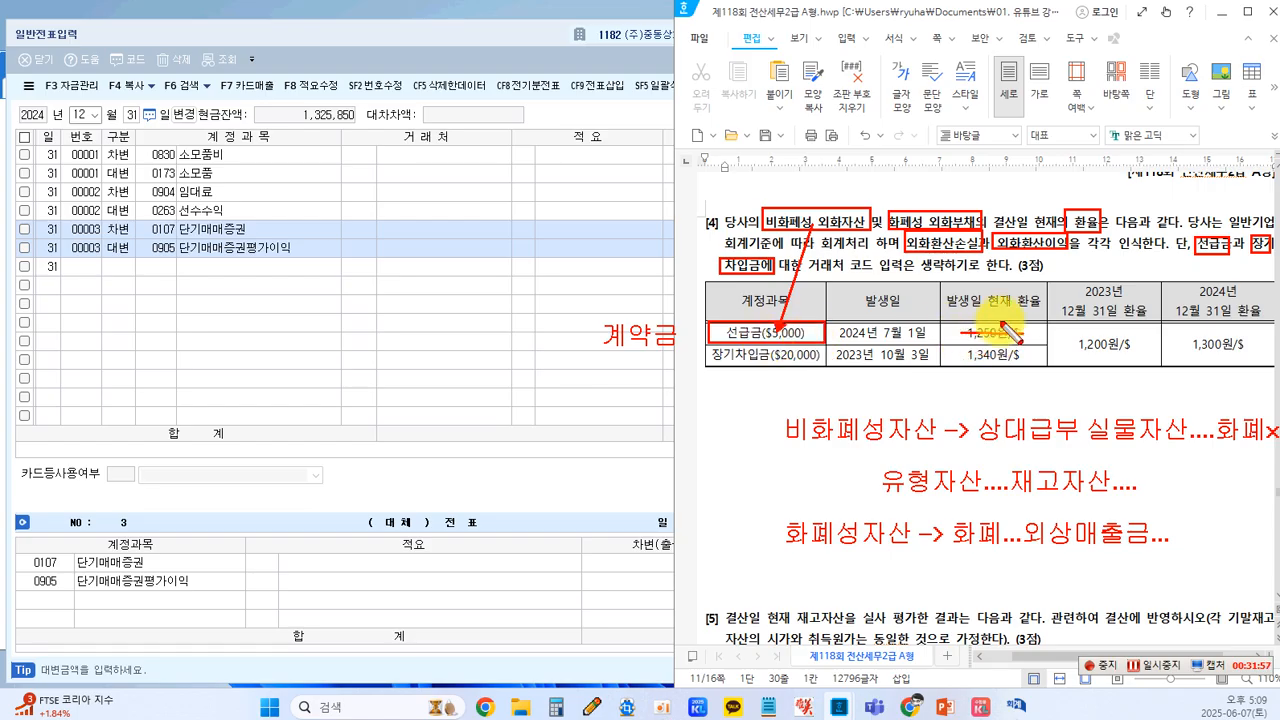
pyautogui.moveTo(1193, 344); pyautogui.dragTo(1265, 346)
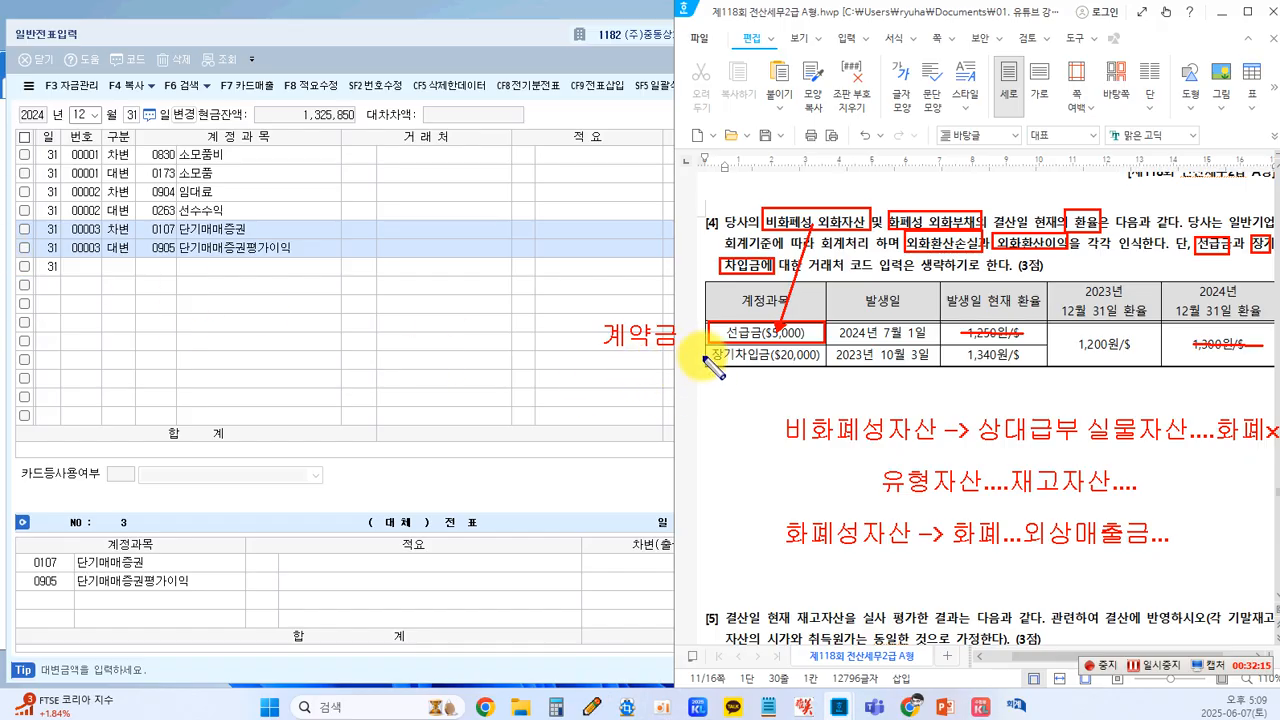
# Box 장기차입금($20,000) in blue and write "2023.10.03 (차) 보통예금 1,340" over the empty voucher rows.
pyautogui.moveTo(708, 348); pyautogui.dragTo(826, 366)
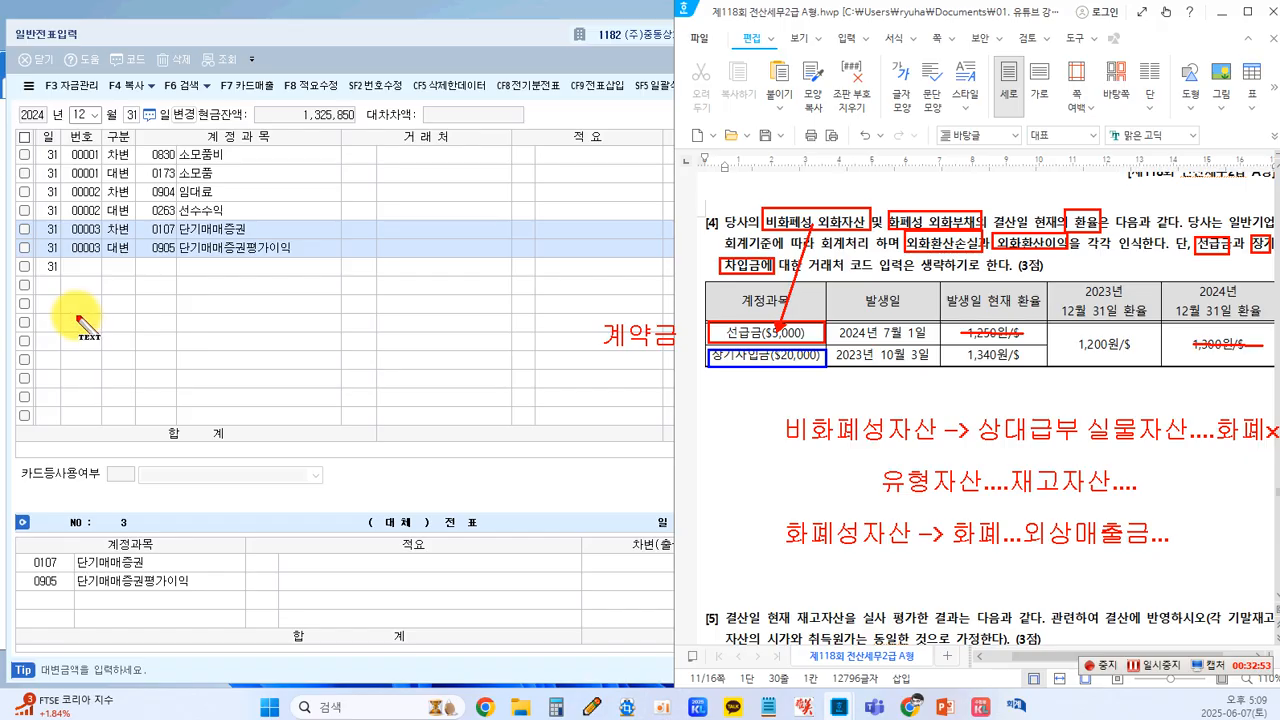
pyautogui.click(36, 327)
pyautogui.write('2023')
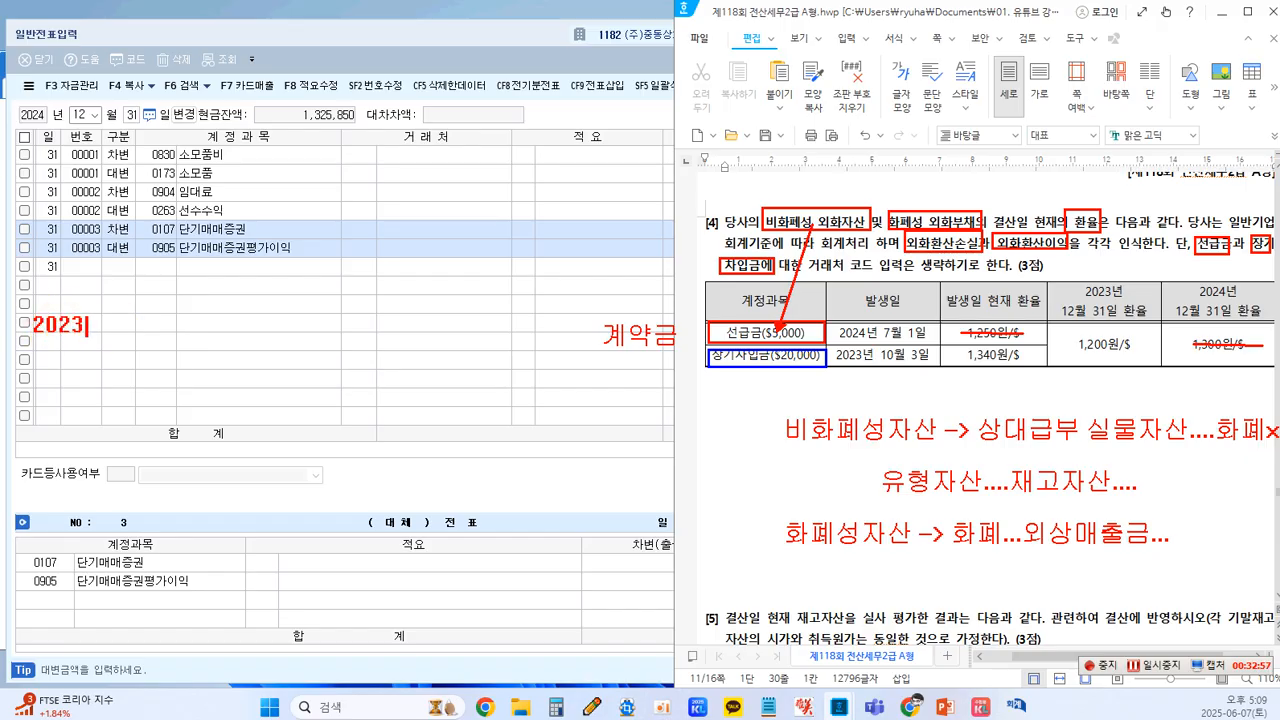
pyautogui.write('.10.03  (')
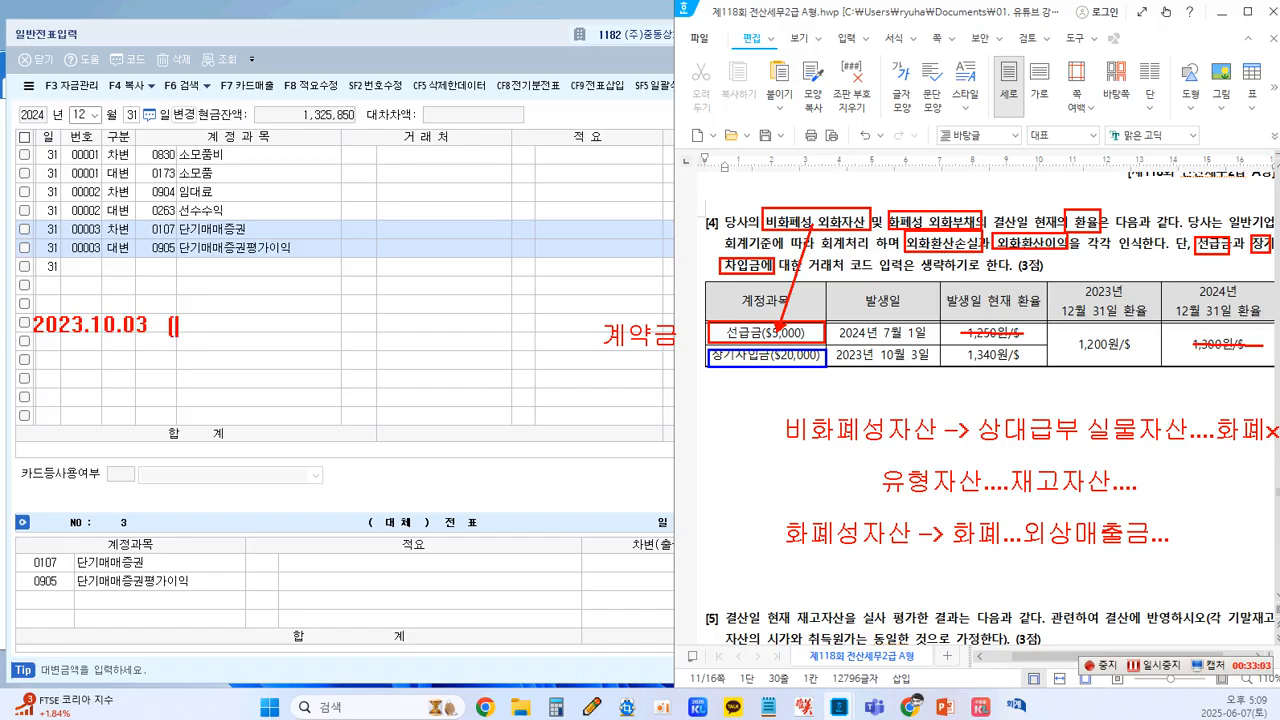
pyautogui.write('차) 보통예금')
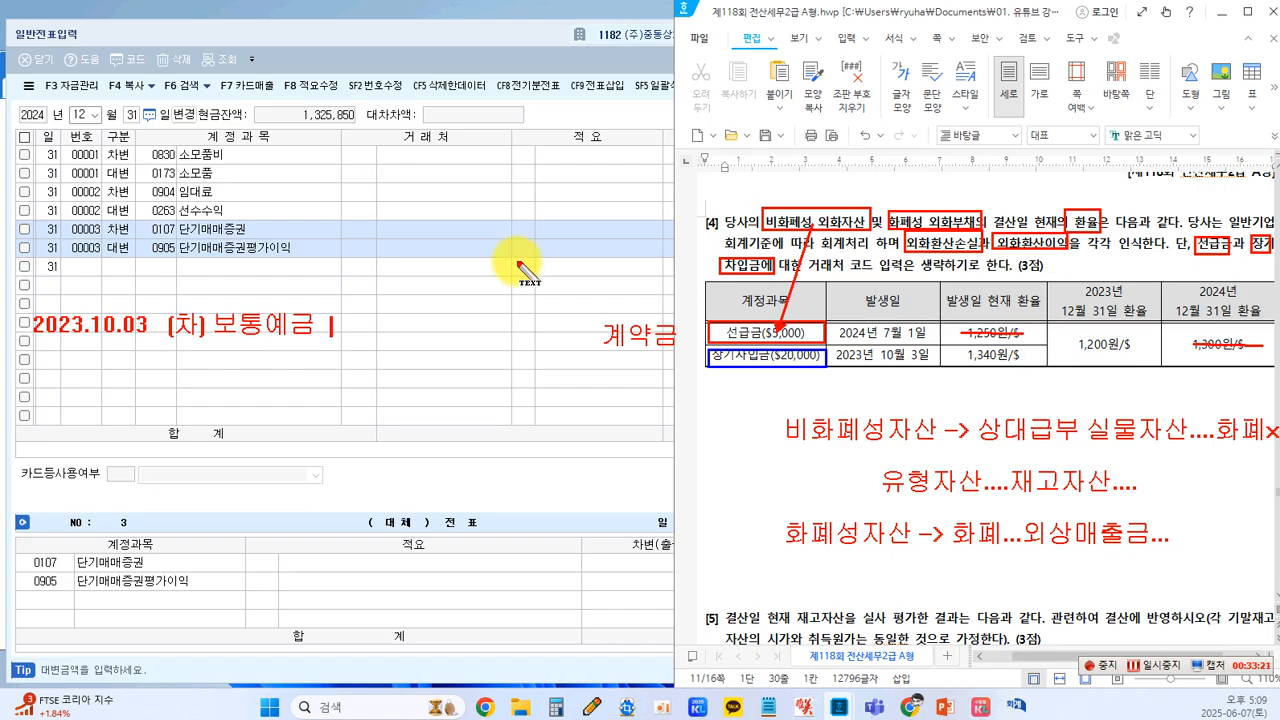
pyautogui.write('1,340')
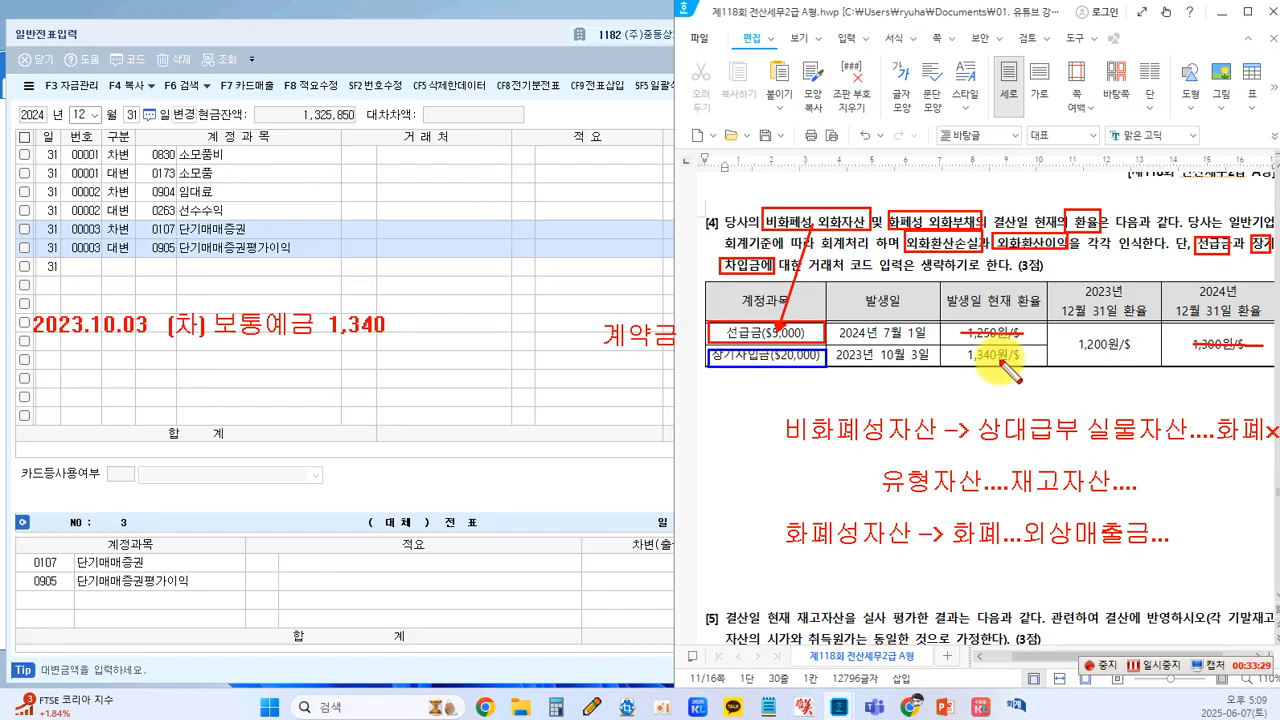
# Circle the 1,340원/$ and 1,200원/$ rates in red and extend the 2023.10.03 note with "-> 1,200 (140)".
pyautogui.moveTo(1012, 376); pyautogui.dragTo(1003, 378)
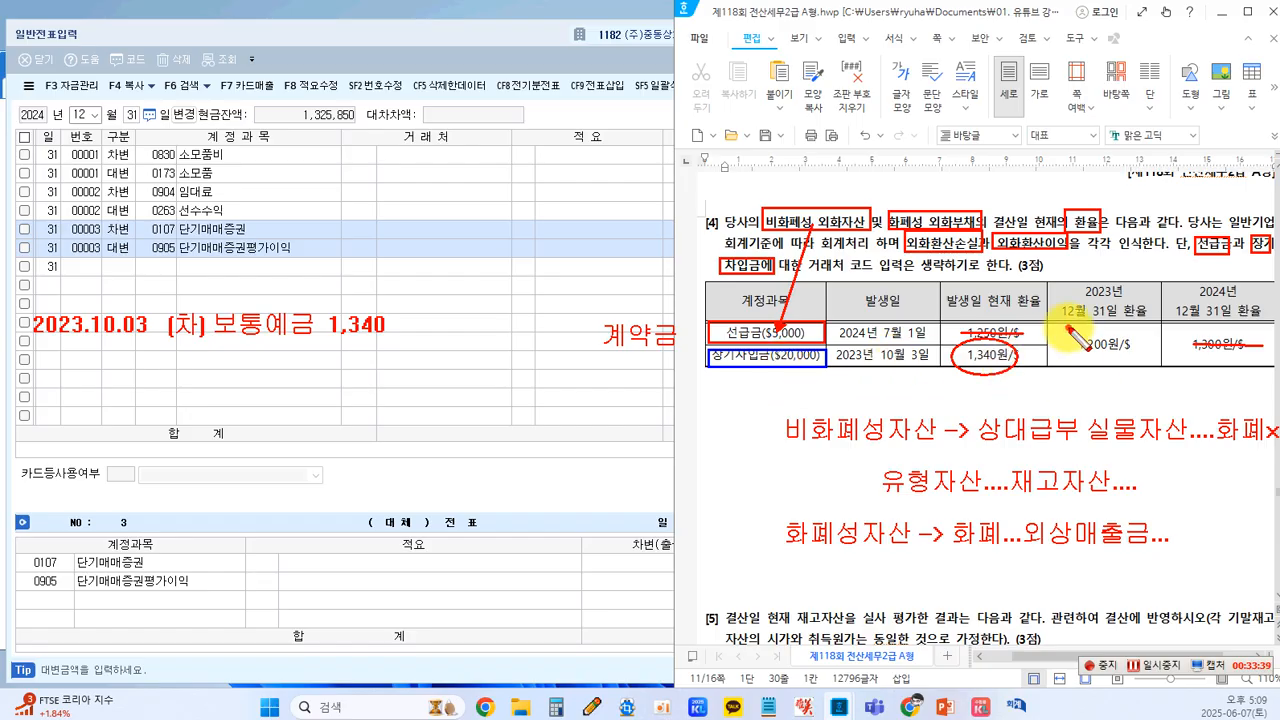
pyautogui.moveTo(1100, 334); pyautogui.dragTo(1104, 336)
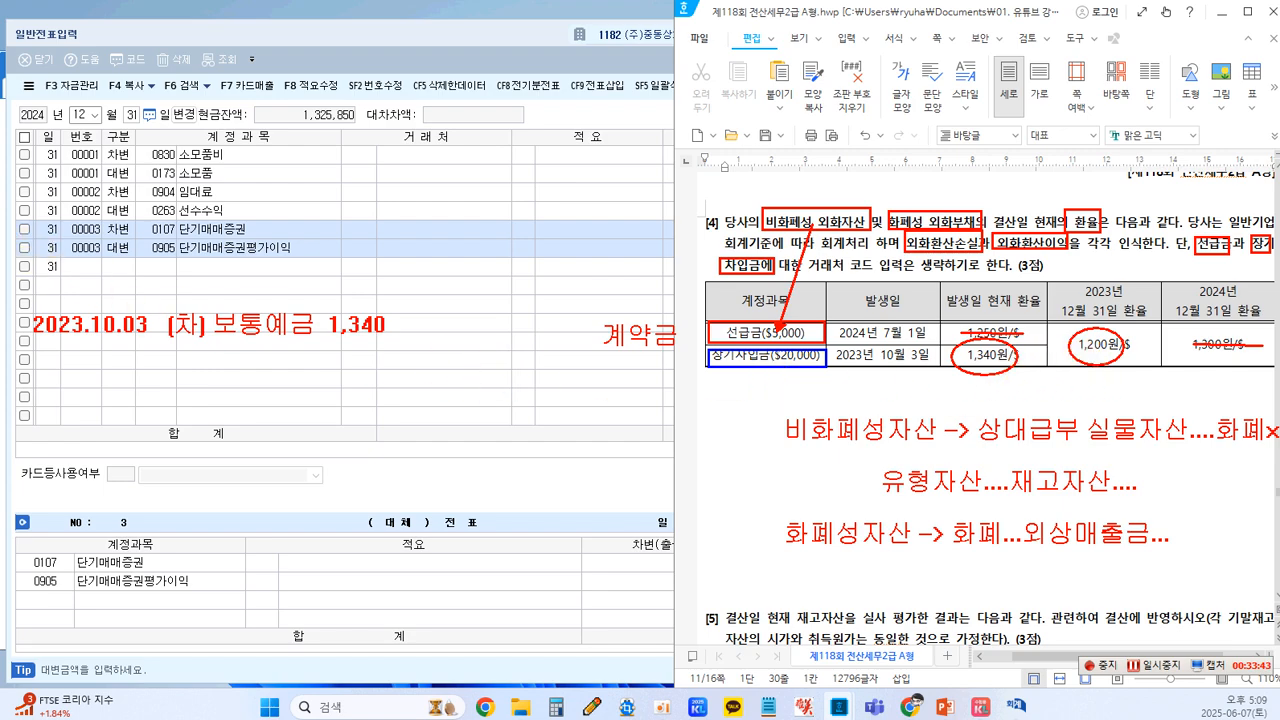
pyautogui.click(402, 322)
pyautogui.write('-> 1,200')
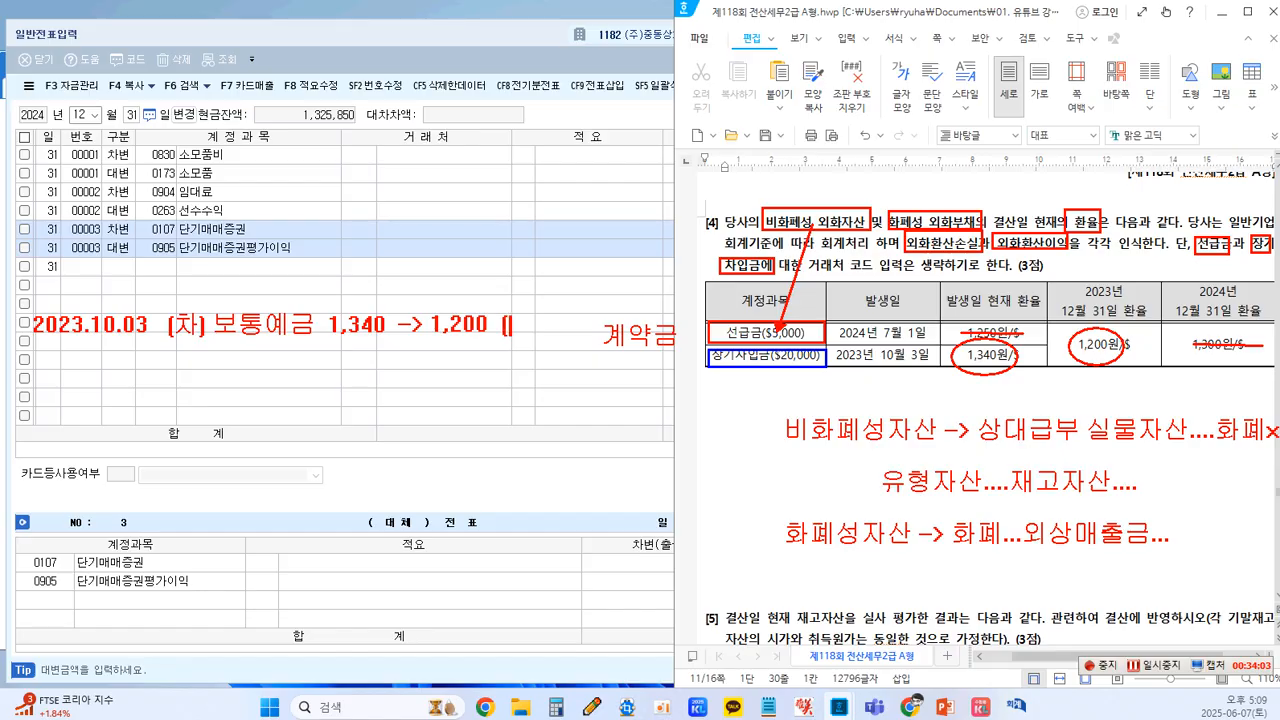
pyautogui.write('(140')
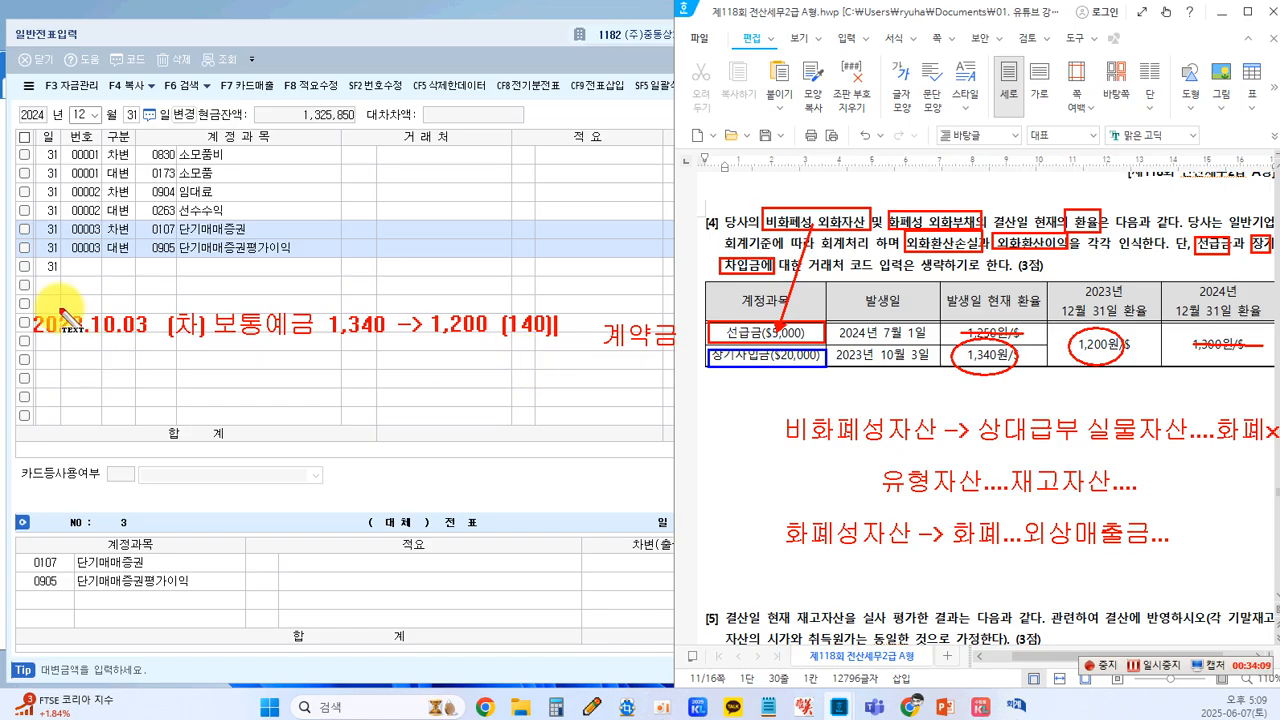
# Write the entry "2023.12.31 (차) 장기차입금 140 (대) 외화환산이익 140" below the 2023.10.03 note.
pyautogui.click(35, 383)
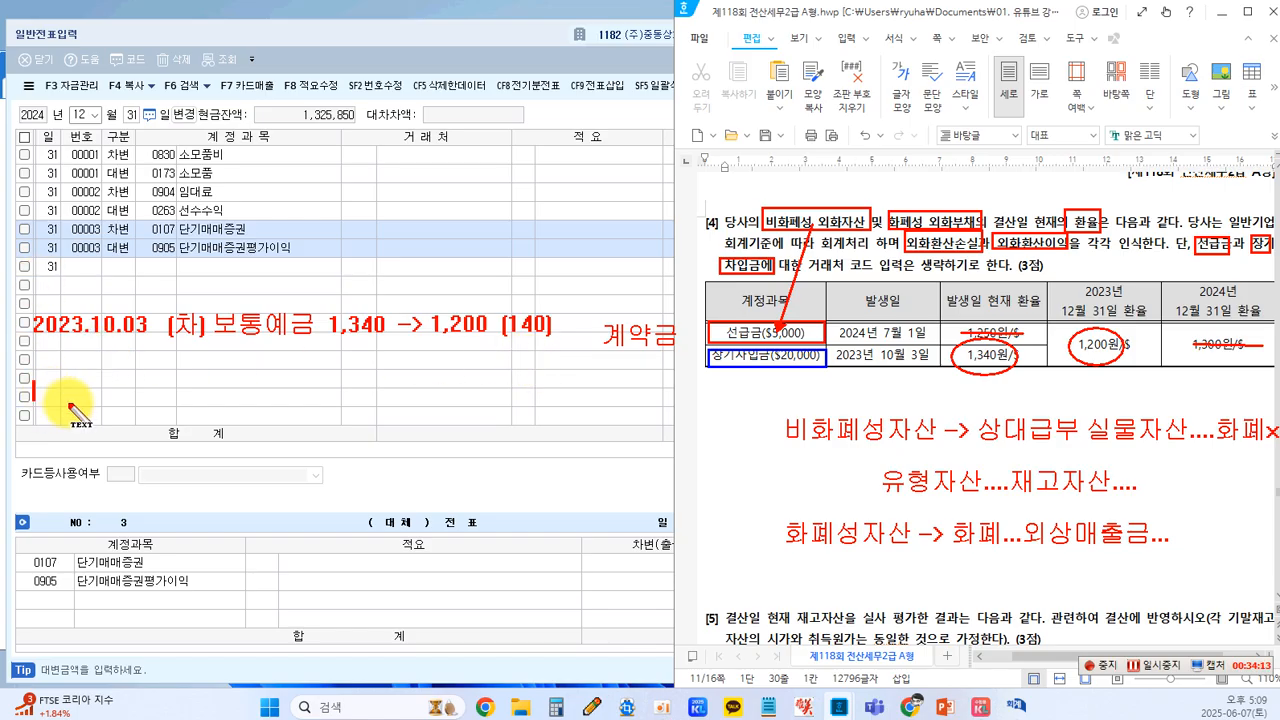
pyautogui.write('202')
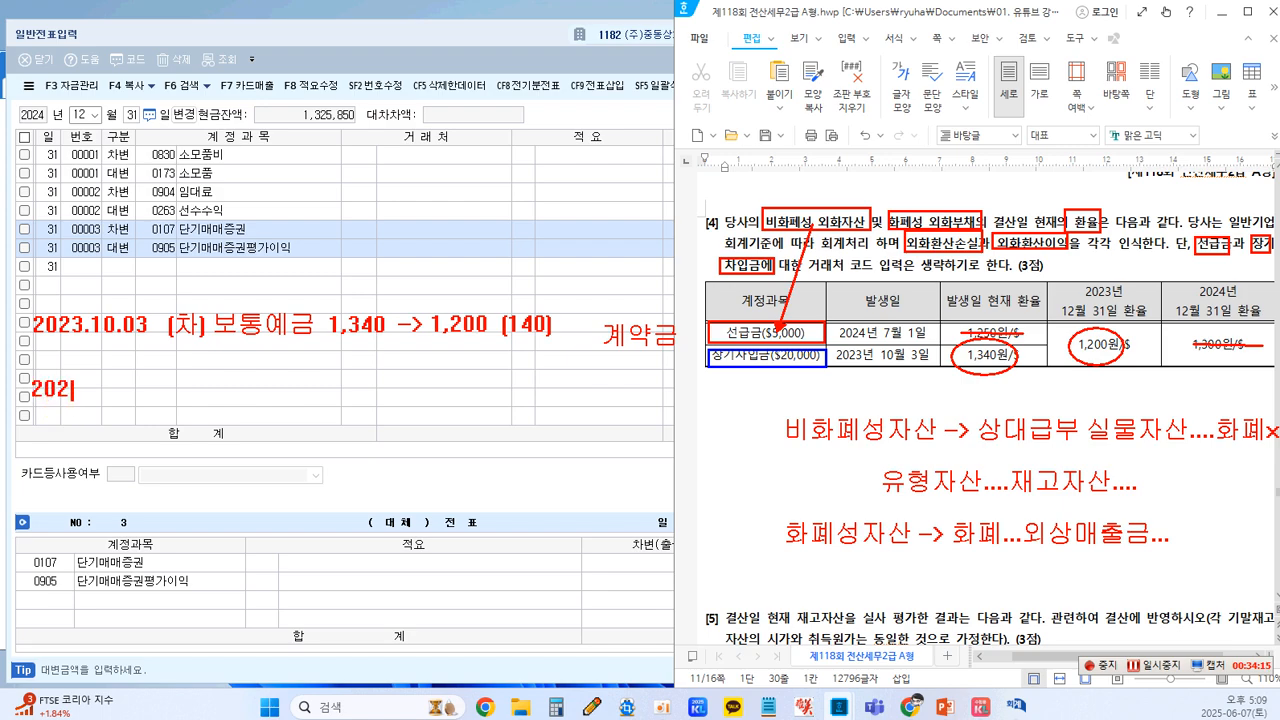
pyautogui.write('3.12.31')
pyautogui.press('BackSpace')
pyautogui.write('(차')
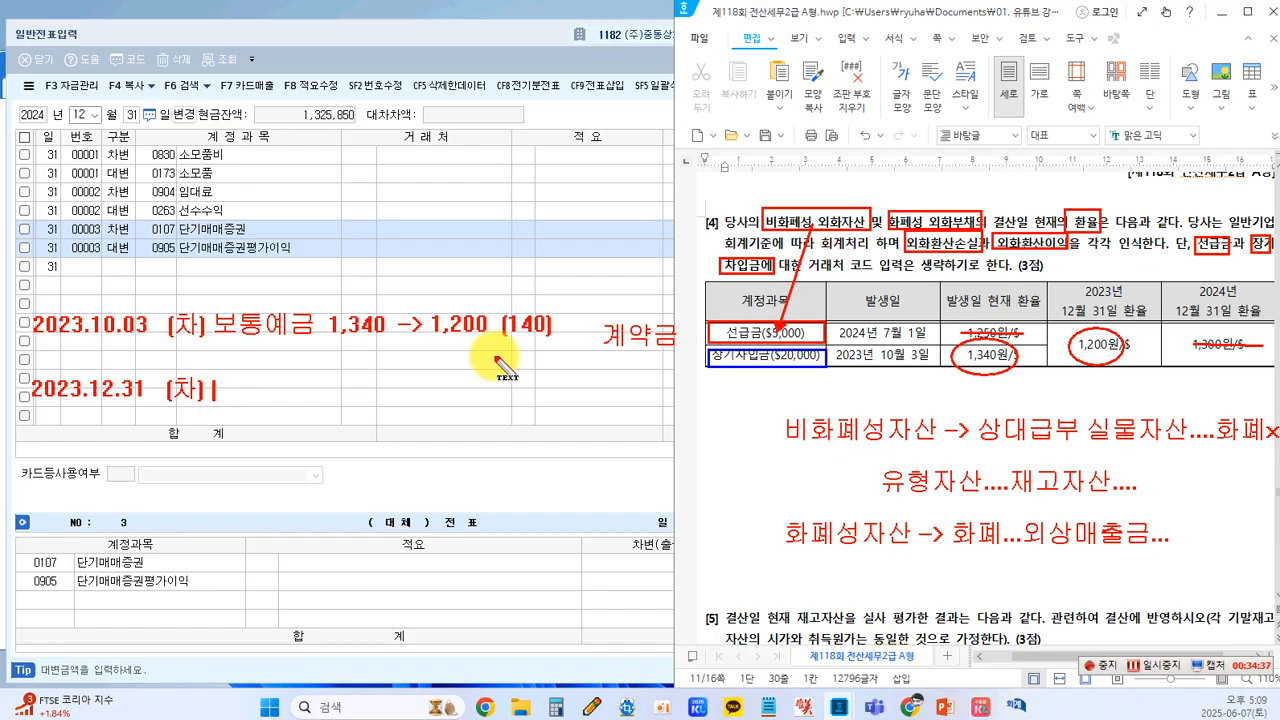
pyautogui.write('장기차입ㄱ금 ')
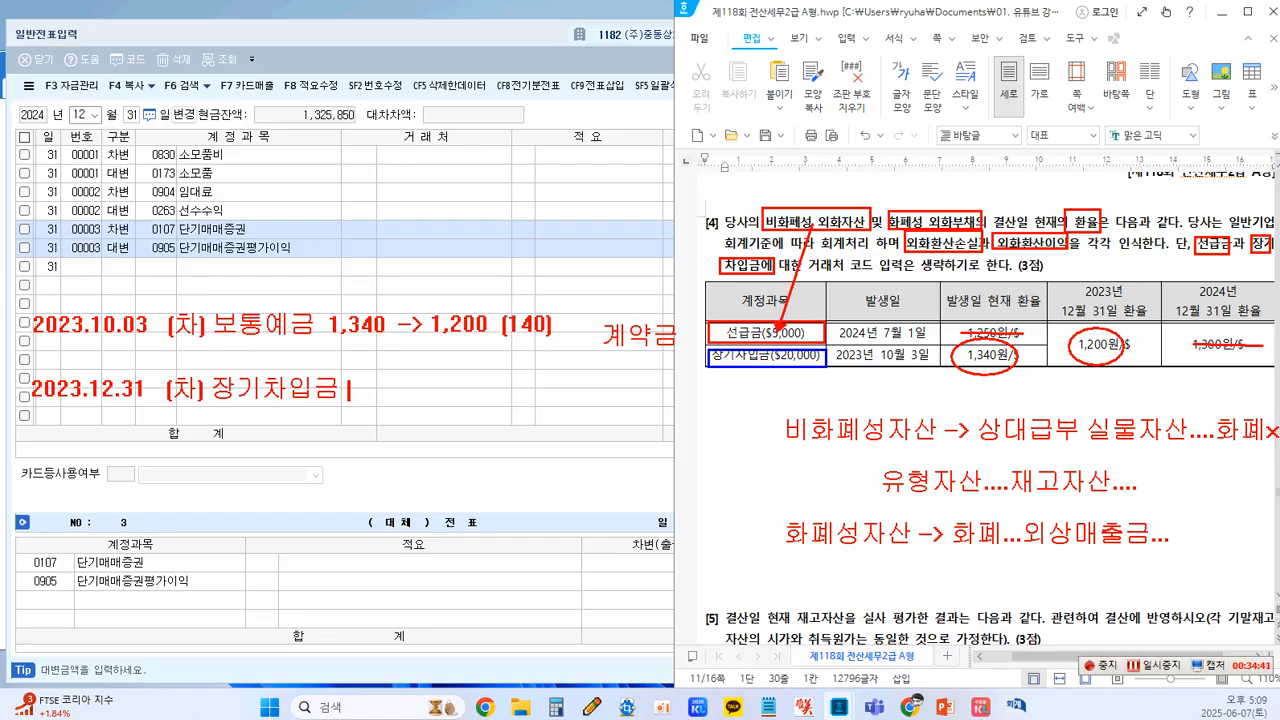
pyautogui.write('140  (대')
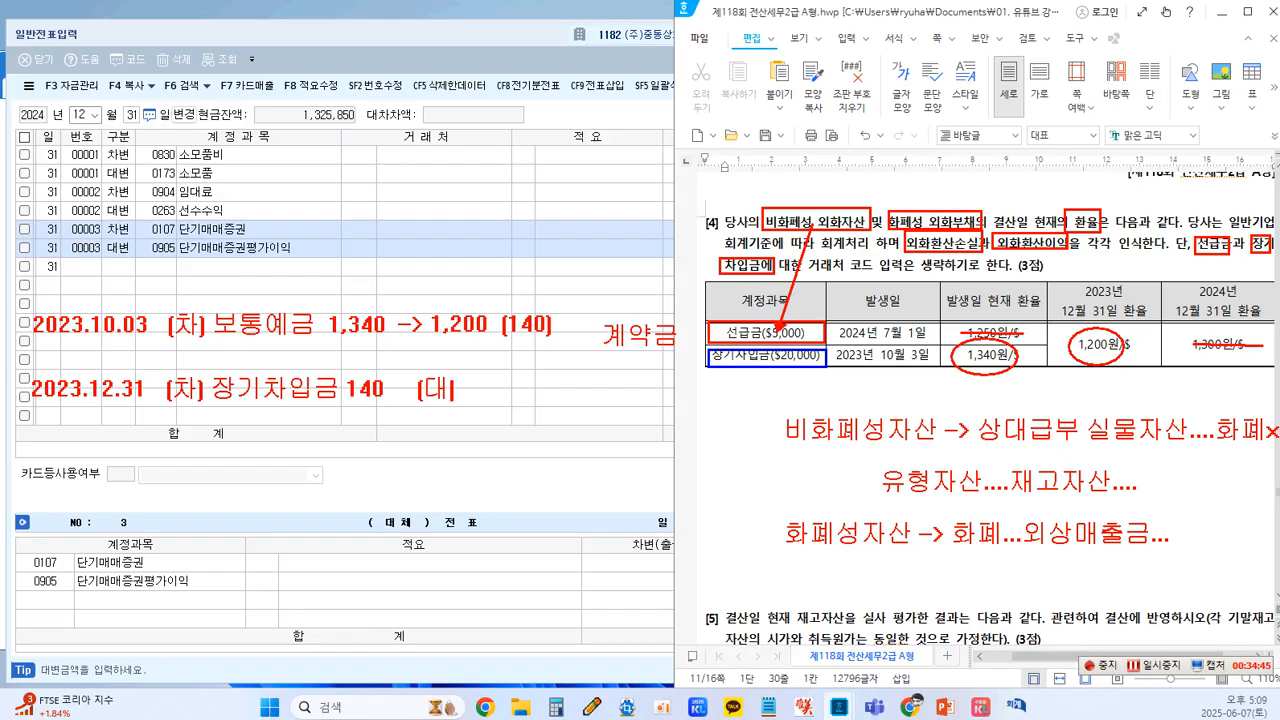
pyautogui.write(') 외화호')
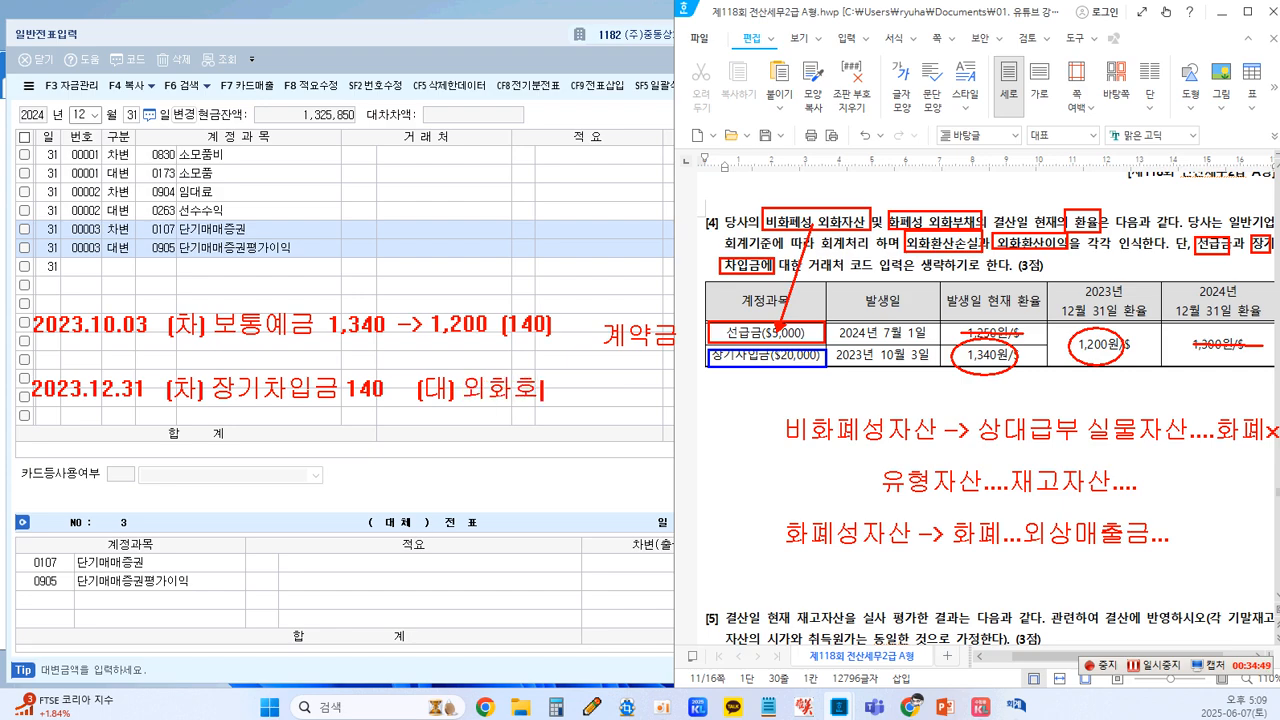
pyautogui.press('BackSpace')
pyautogui.write('환산이익')
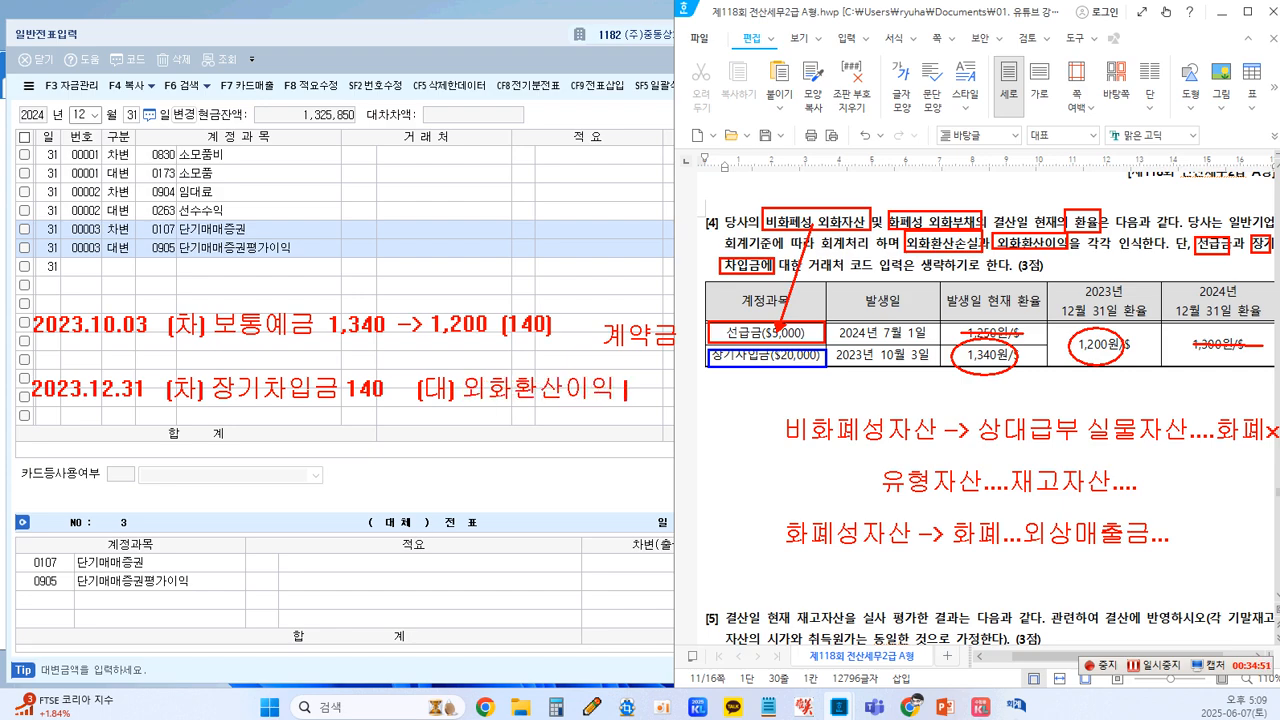
pyautogui.write('140')
# Write 2,800,000 beneath both the debit and credit sides of the 2023.12.31 entry.
pyautogui.click(262, 424)
pyautogui.write('2,800,000')
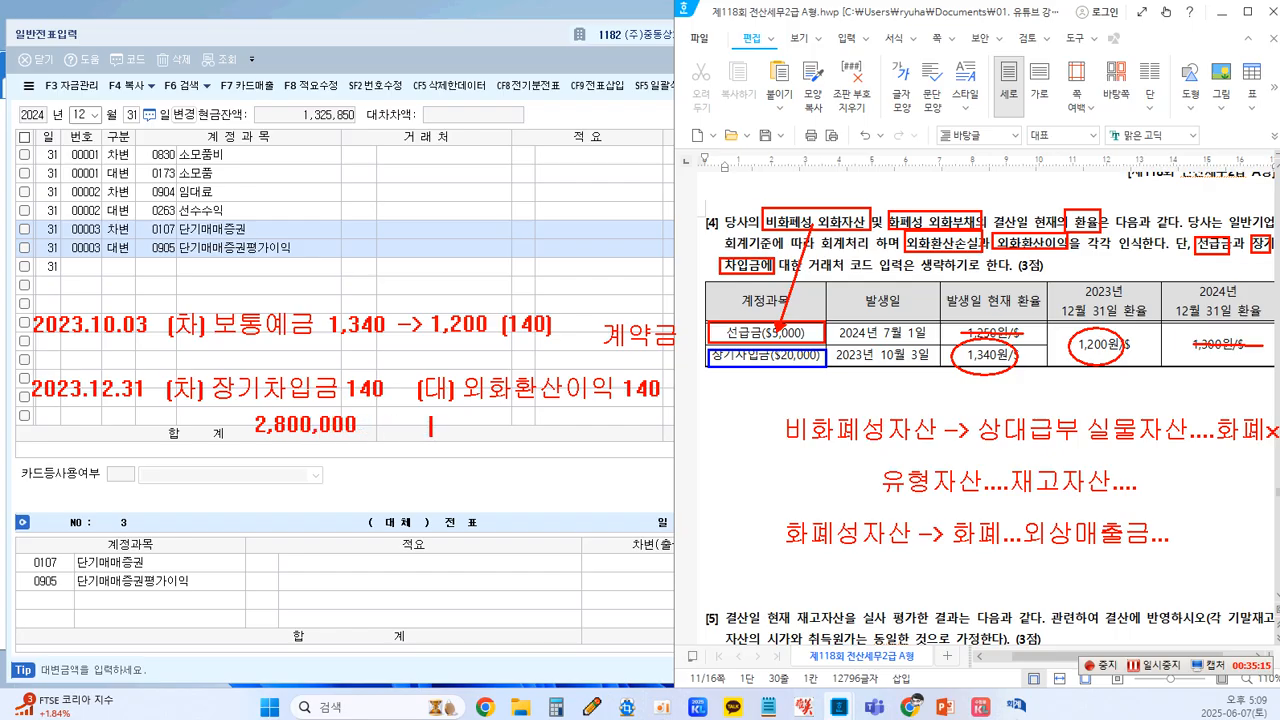
pyautogui.write('                    2,800,000')
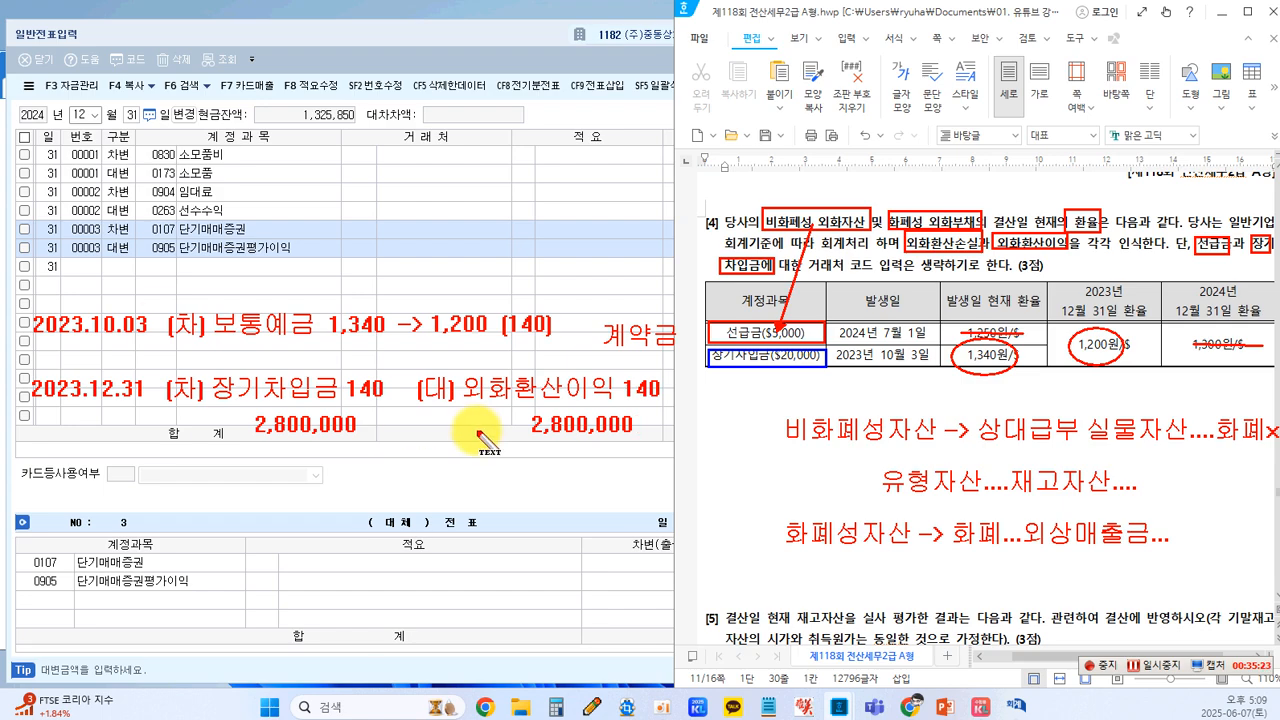
# Start a new note "2024.12.31 (차)" below the 2023.12.31 entry and circle the 1,300원/$ rate in red.
pyautogui.click(54, 477)
pyautogui.click(43, 474)
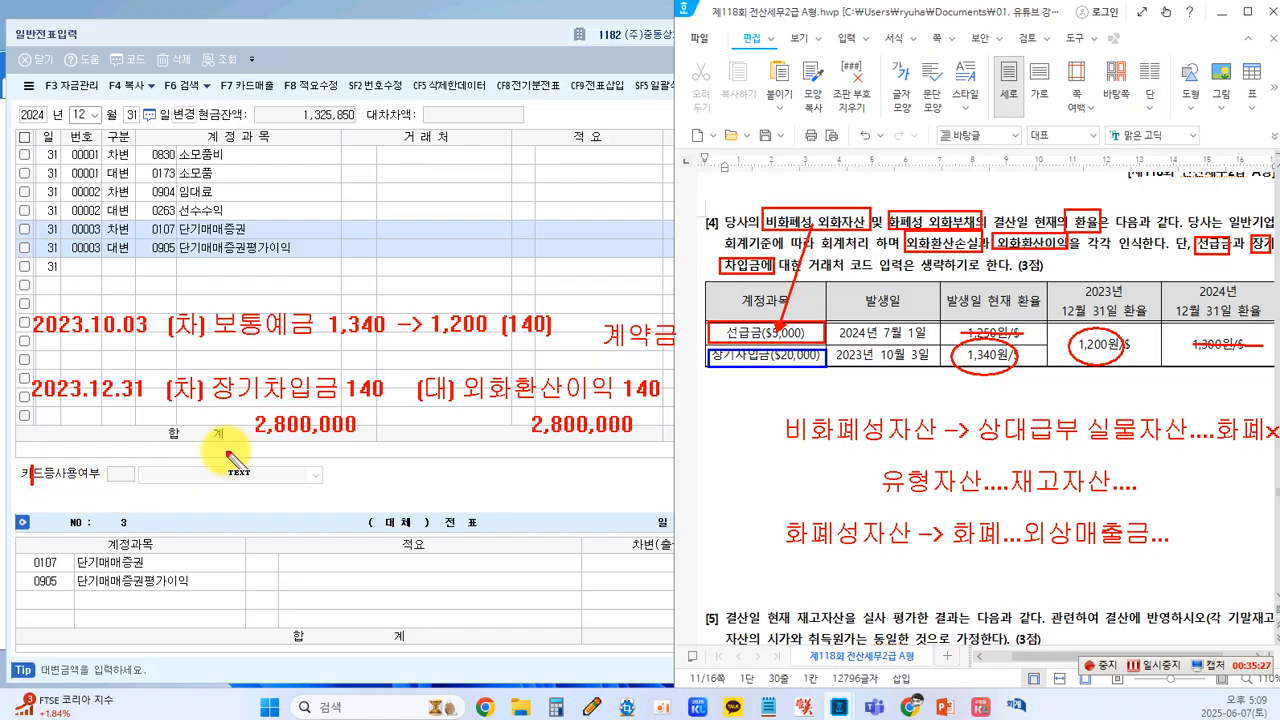
pyautogui.write('2024.')
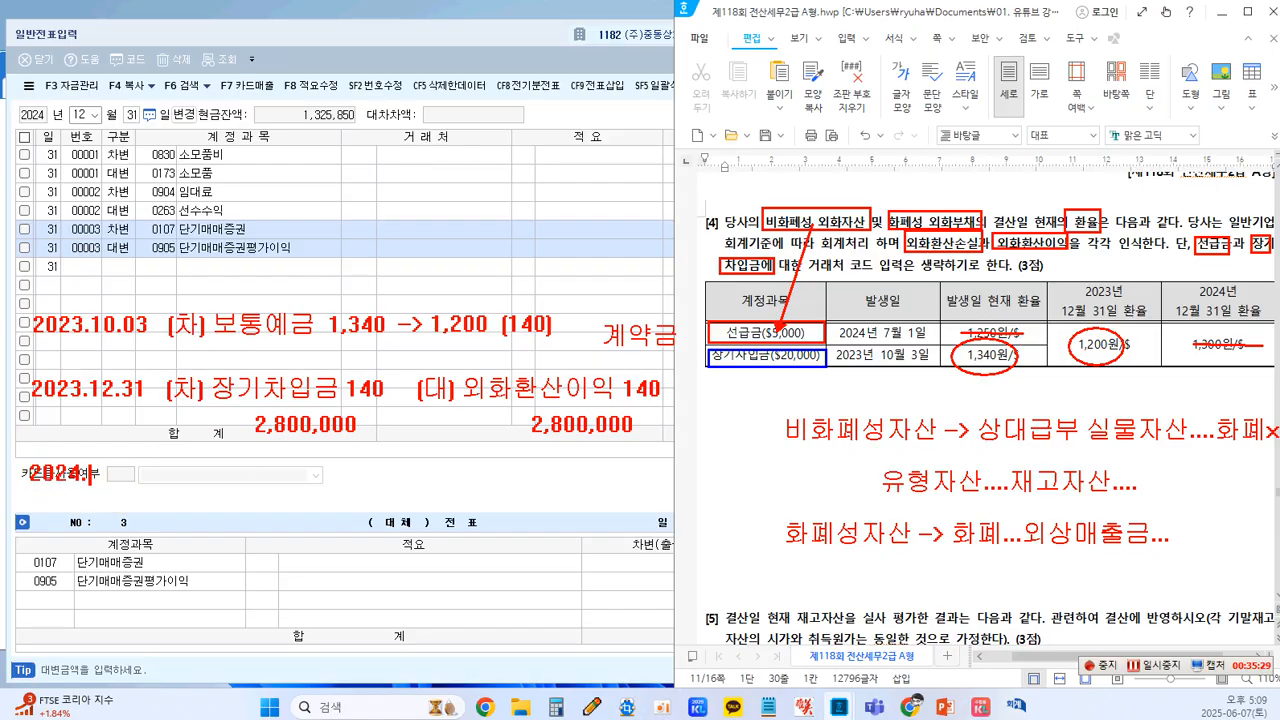
pyautogui.write('12.31')
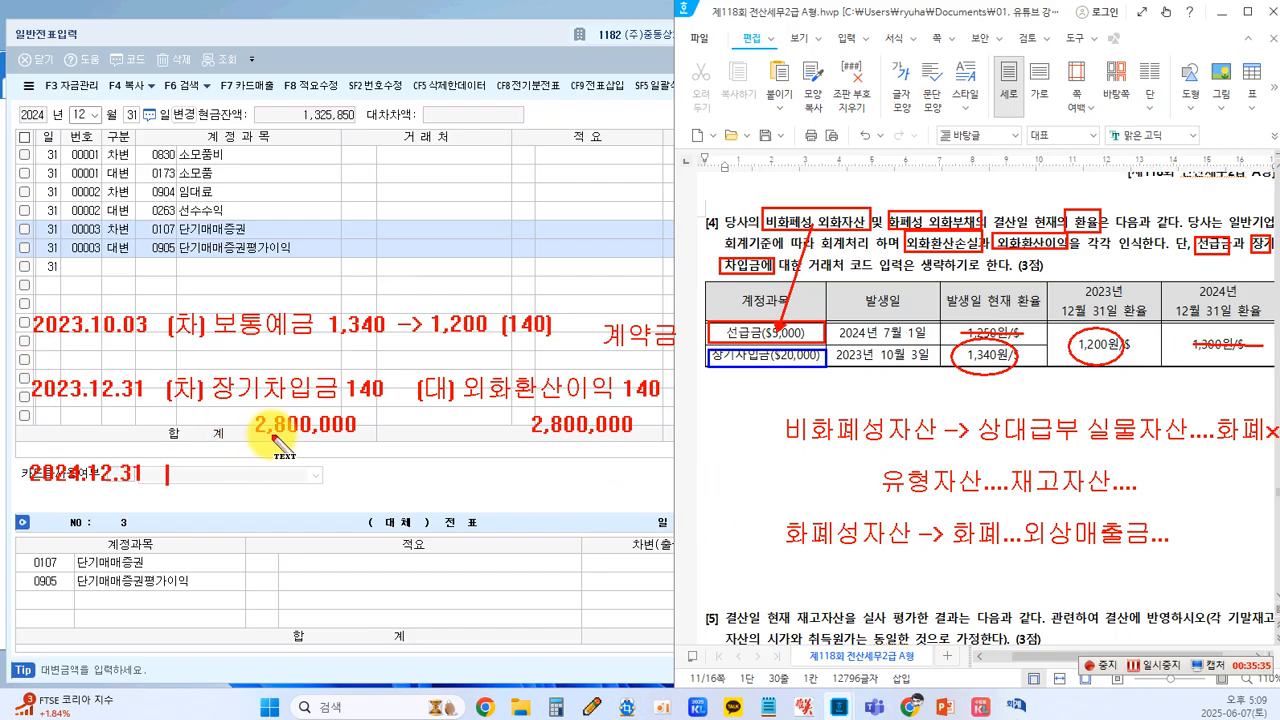
pyautogui.write('   (차)')
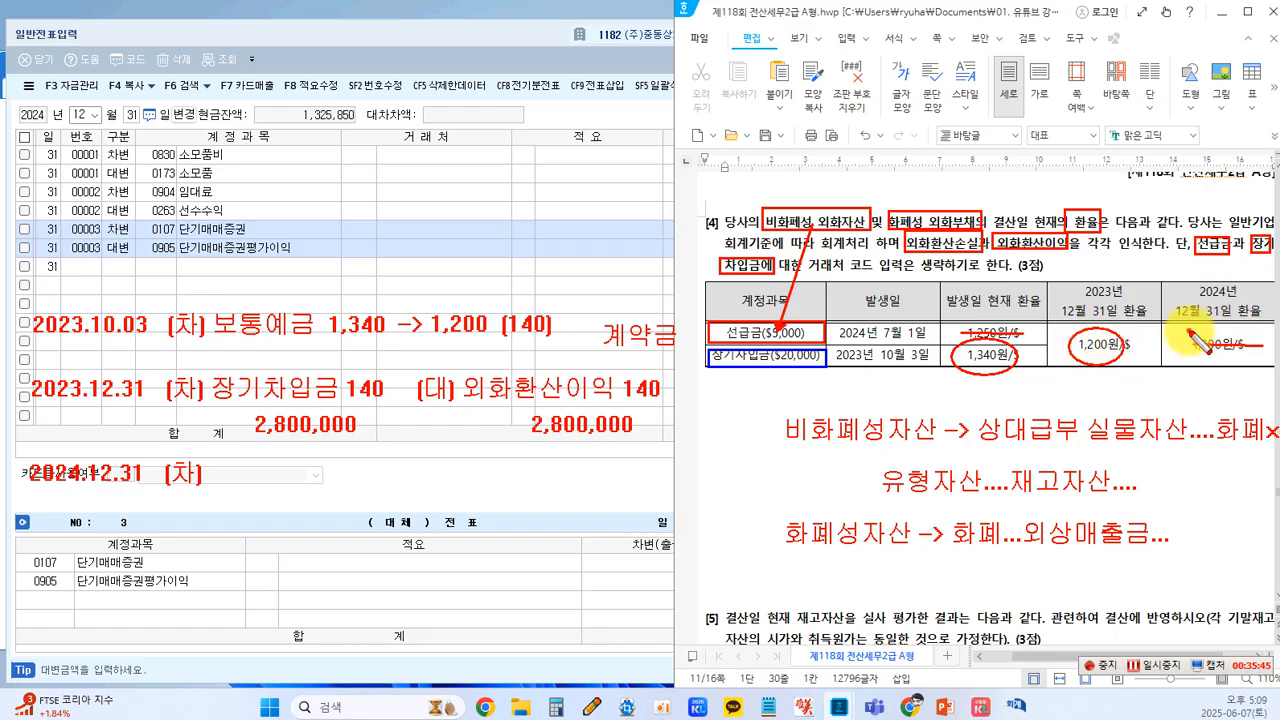
pyautogui.moveTo(1190, 332); pyautogui.dragTo(1245, 373)
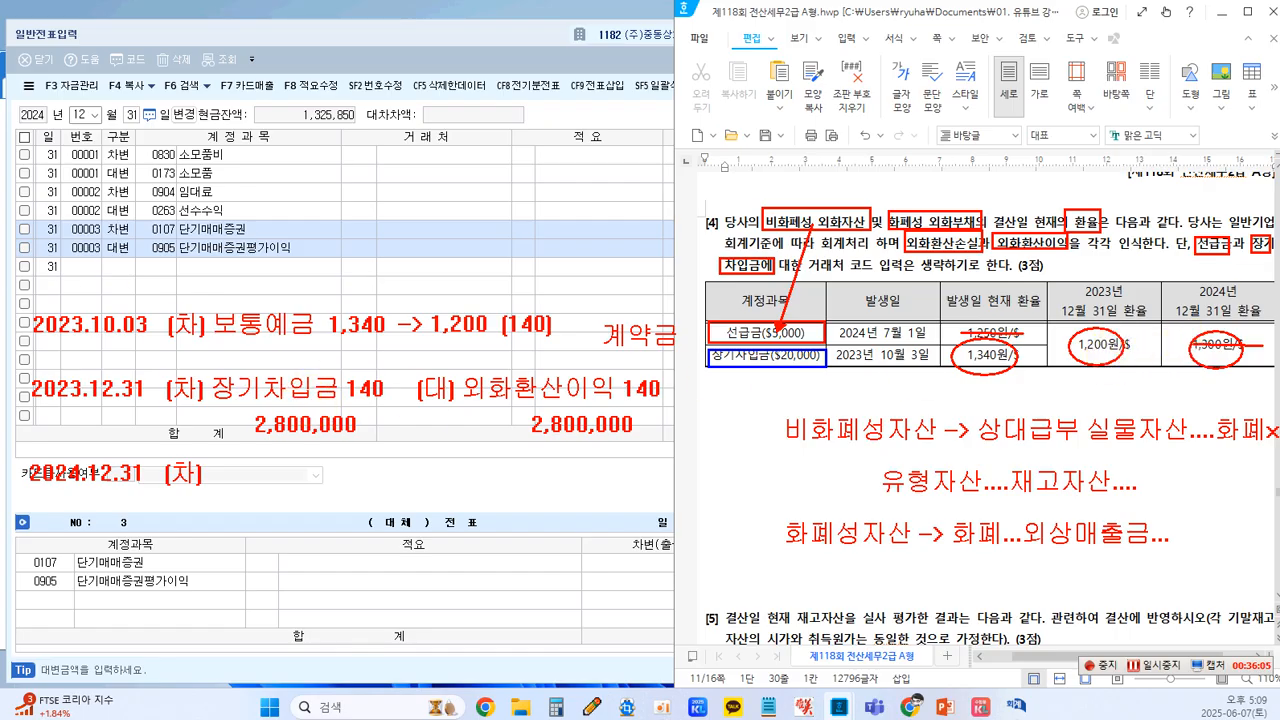
# Complete the 2024.12.31 note with "외화환산손실 100 (대) 장기차입금 100".
pyautogui.click(226, 473)
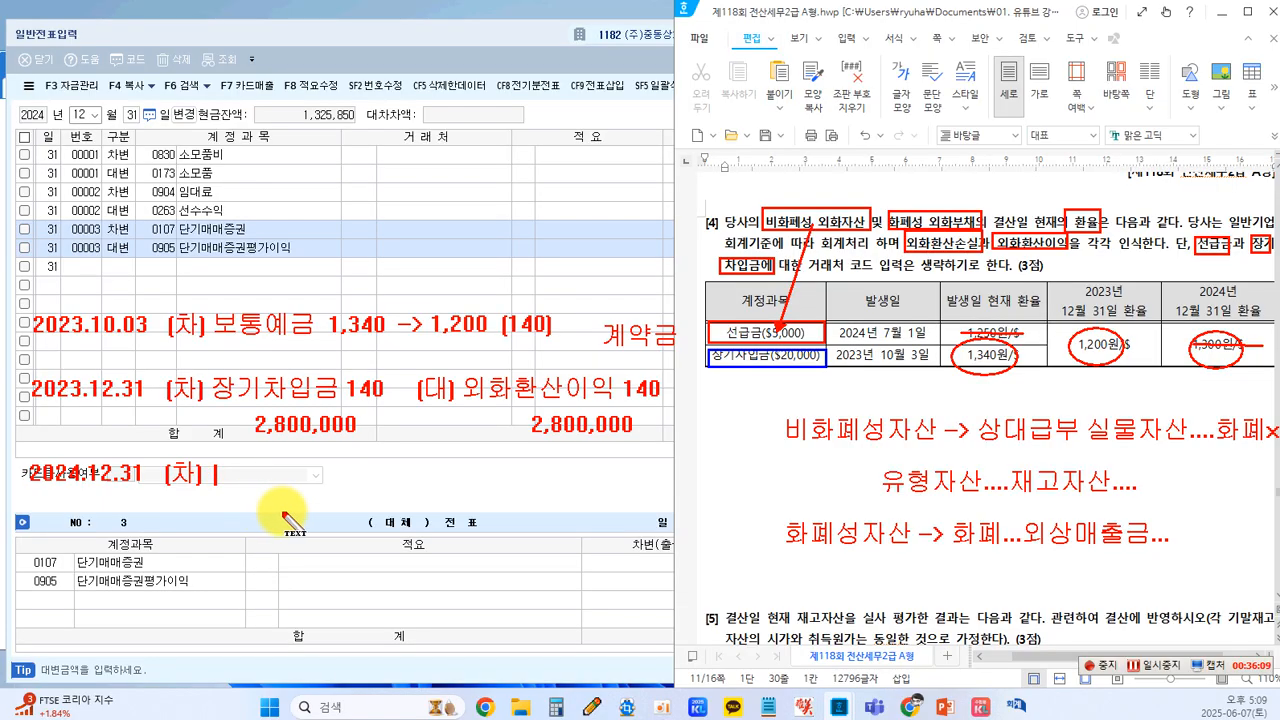
pyautogui.write('외')
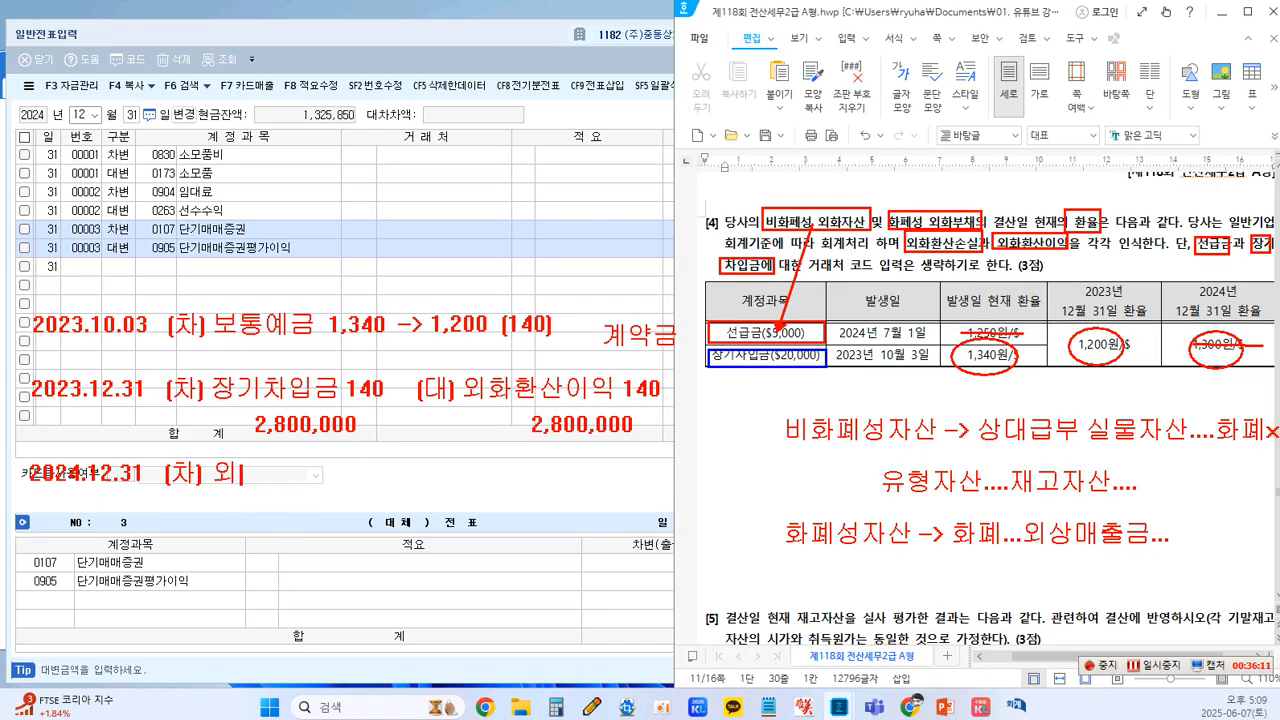
pyautogui.write('화환산손ㅅ')
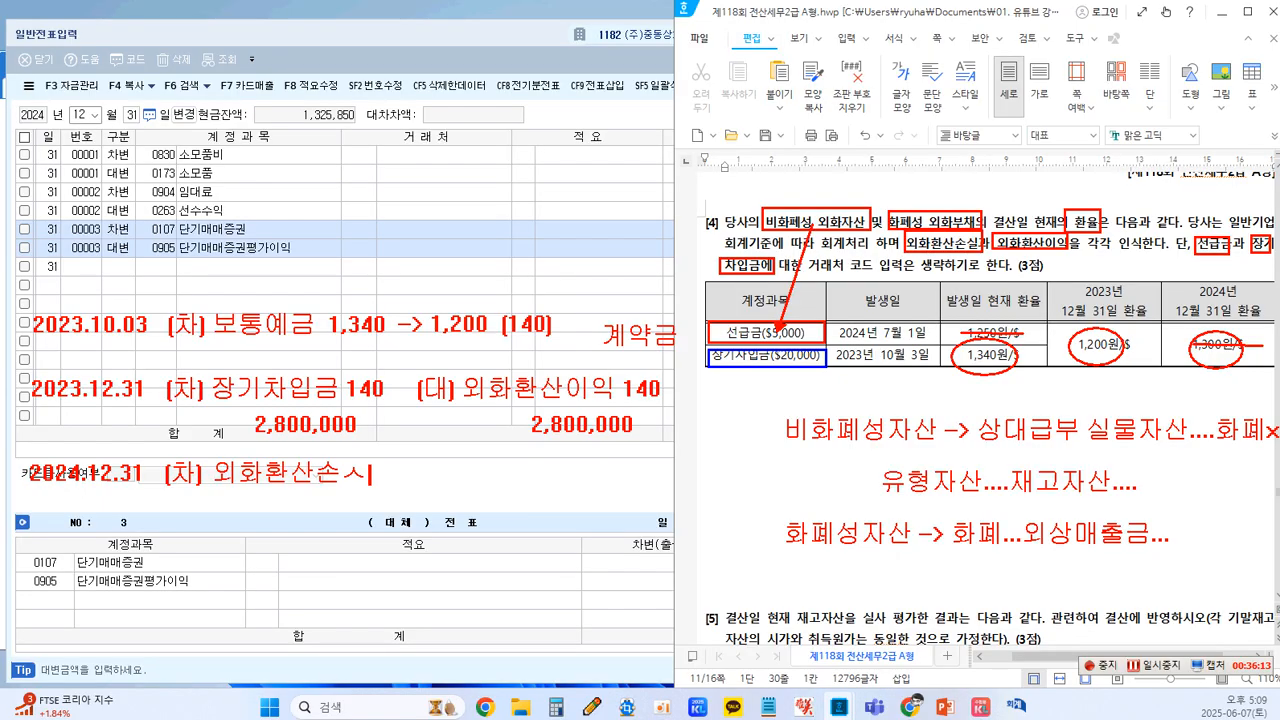
pyautogui.press('BackSpace')
pyautogui.write('실 100')
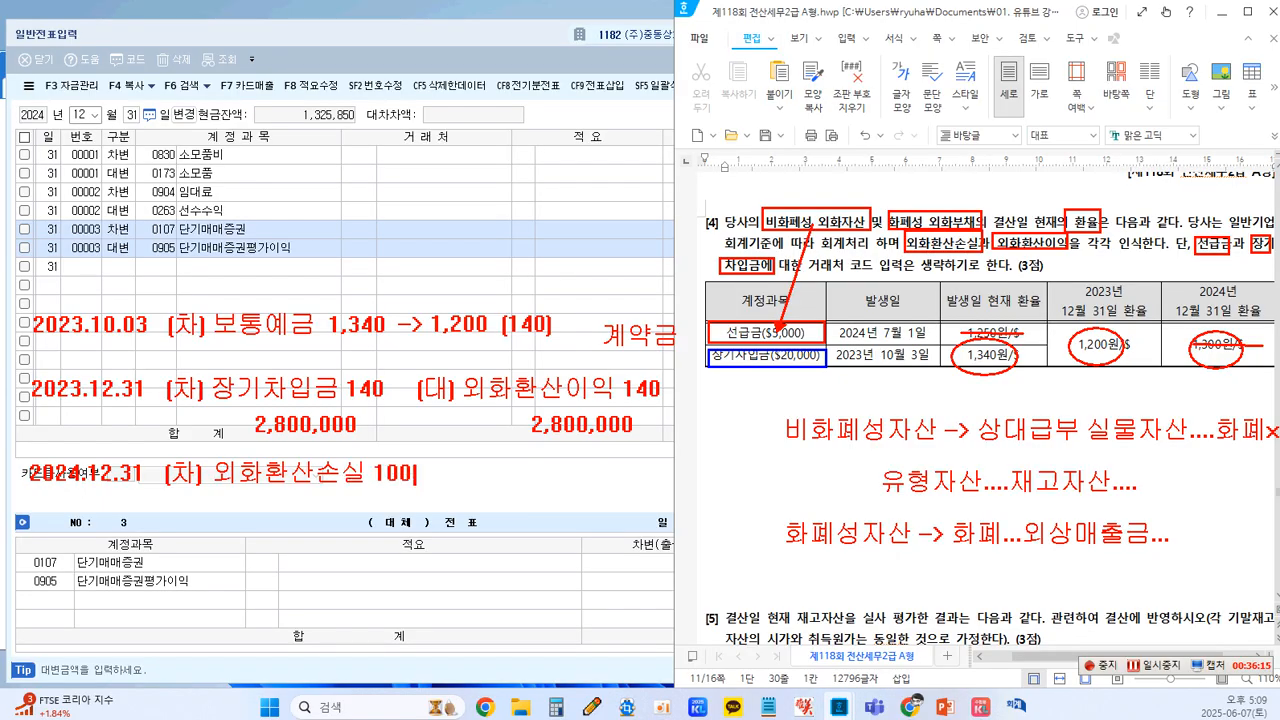
pyautogui.write('  (대)')
pyautogui.write(' 장기차입')
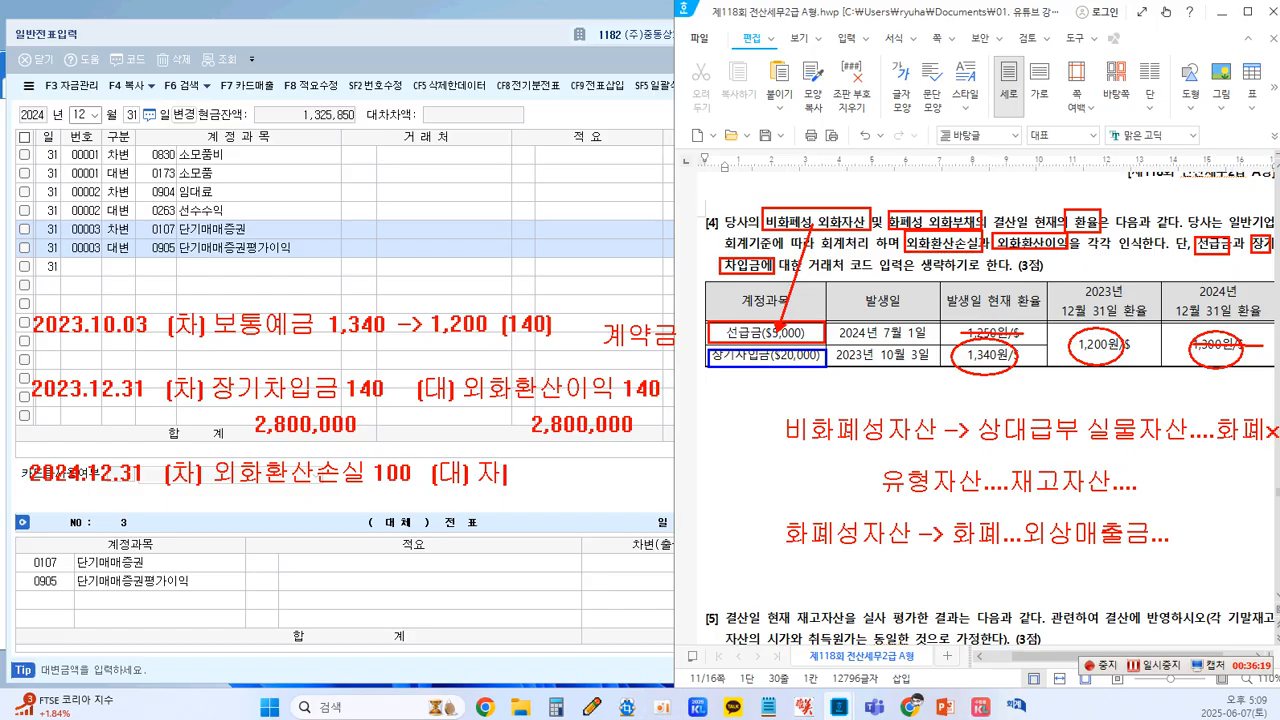
pyautogui.write('금')
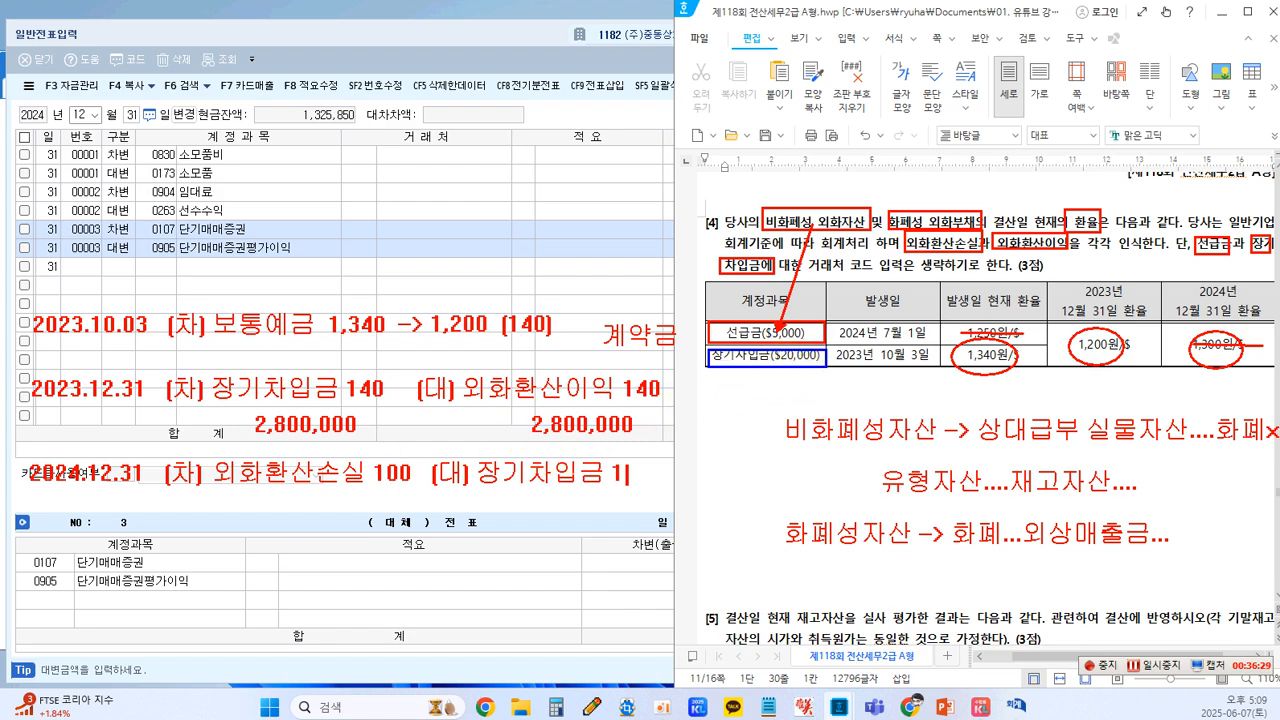
pyautogui.write('100')
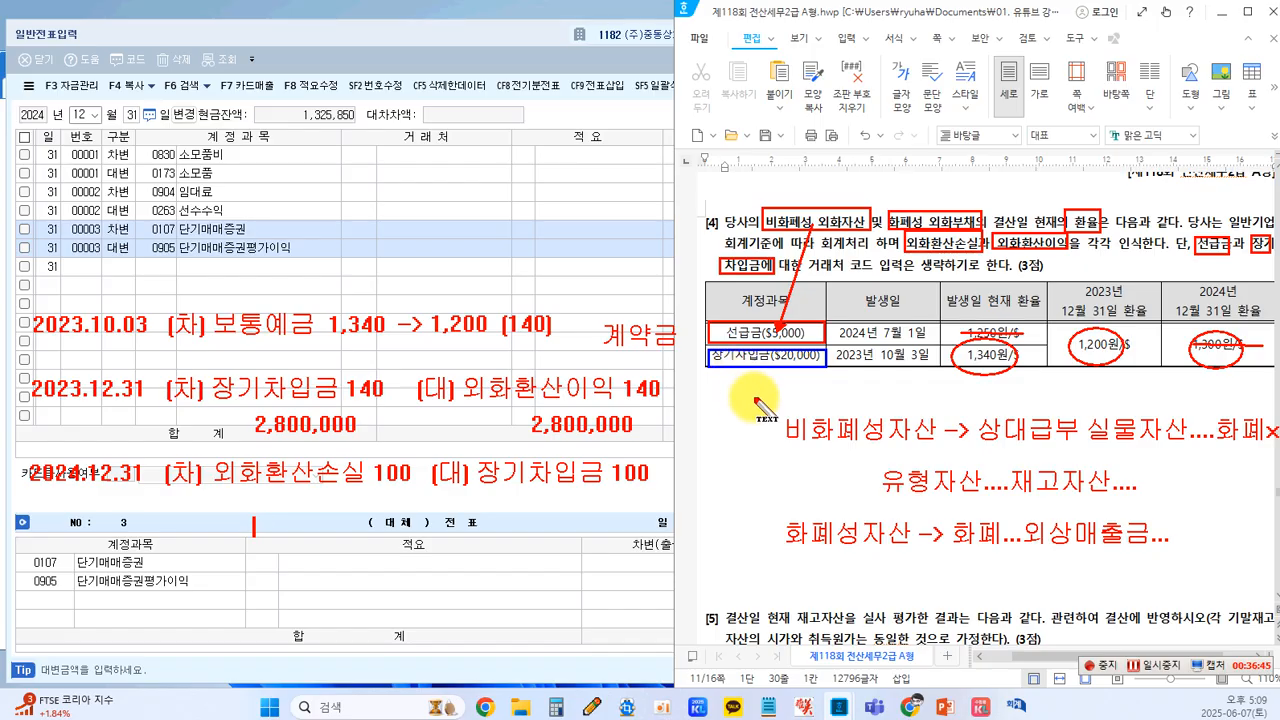
# Write 2,000,000 beneath both the debit and credit sides of the 2024.12.31 note and box the whole entry.
pyautogui.write('2,000,000')
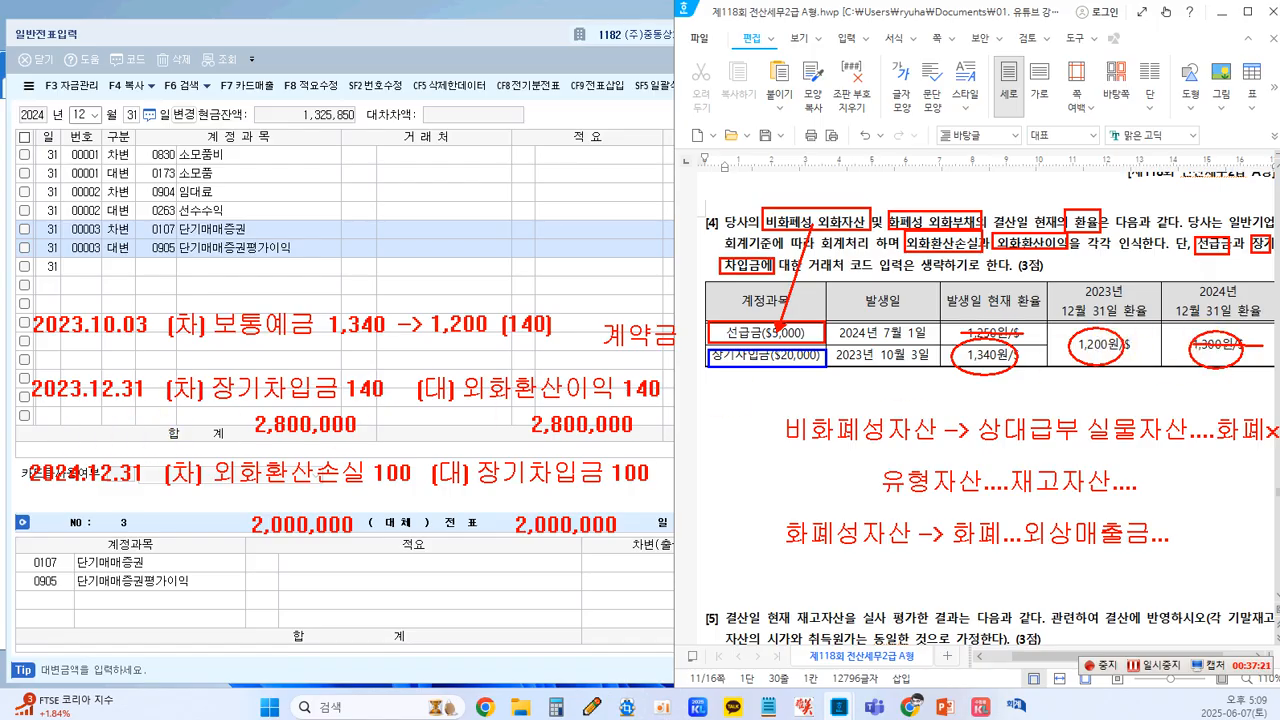
pyautogui.moveTo(22, 452); pyautogui.dragTo(680, 545)
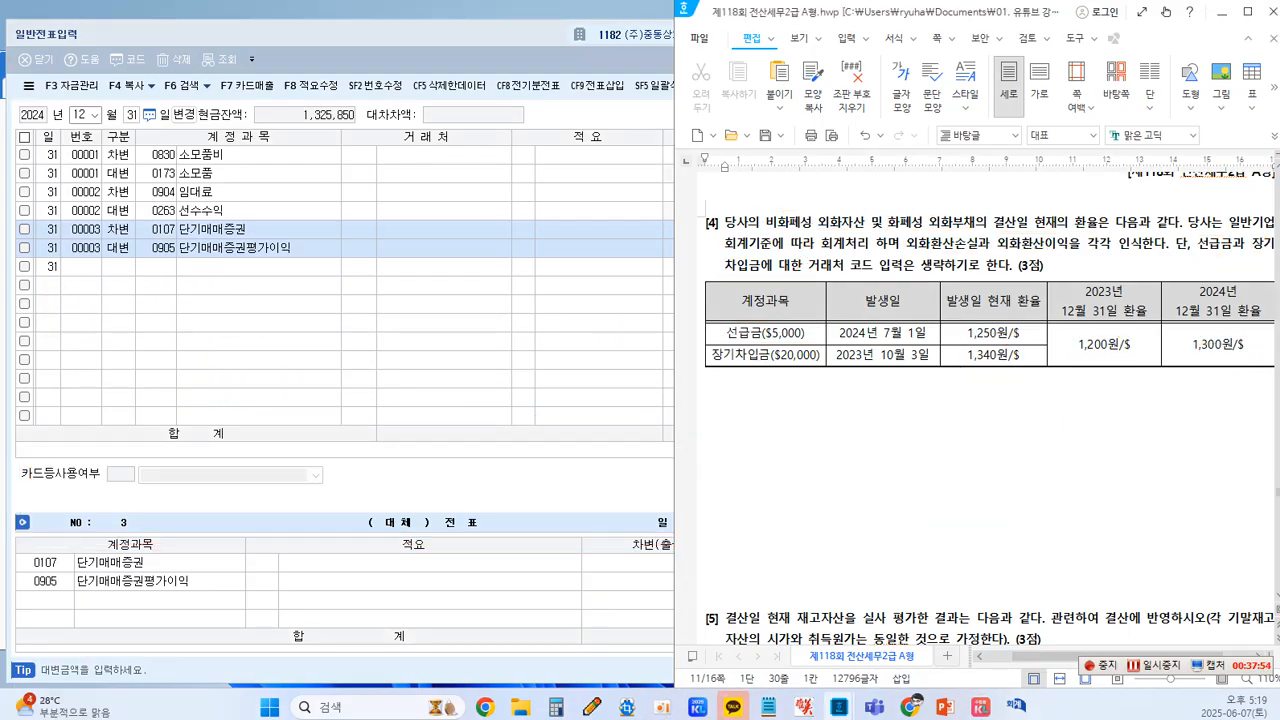
# Enter a 차변 line dated 12월 31일 for account 0955 외화환산손실 with the amount 2,000,000.
pyautogui.click(120, 264)
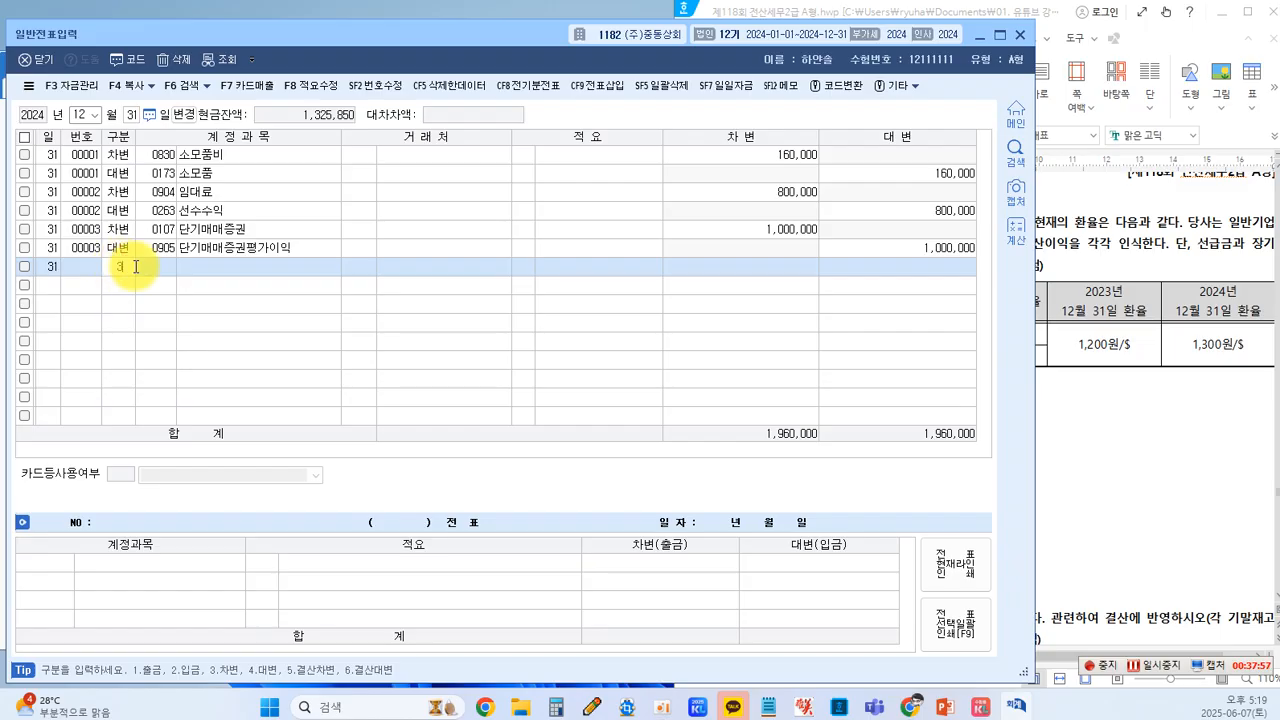
pyautogui.press('Return')
pyautogui.press('F2')
pyautogui.write('외')
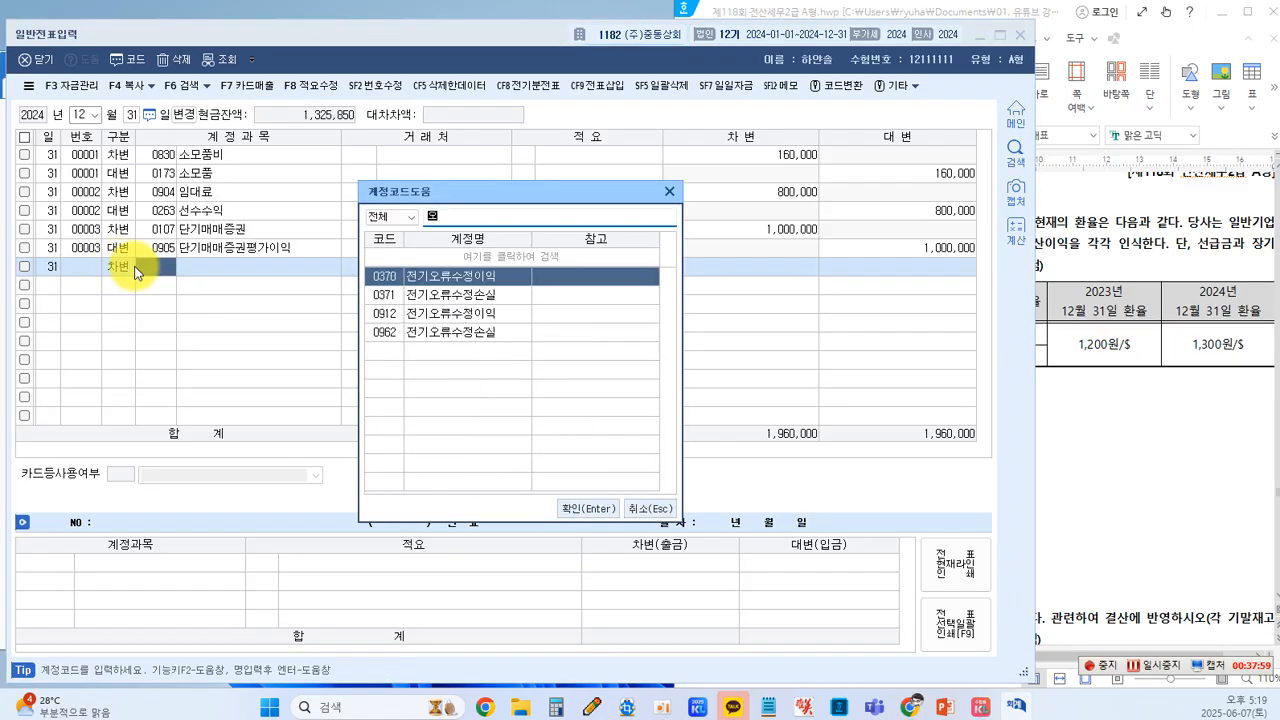
pyautogui.write('화환')
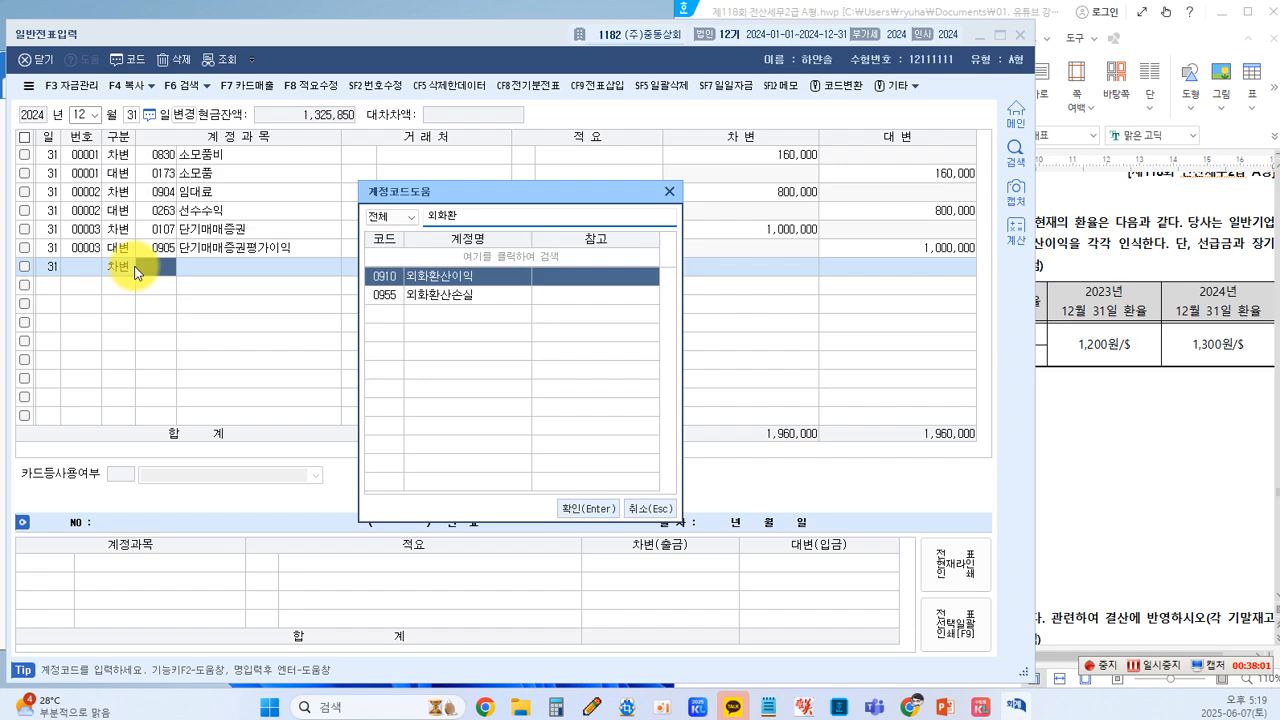
pyautogui.press('Down')
pyautogui.press('Return')
pyautogui.press('Return')
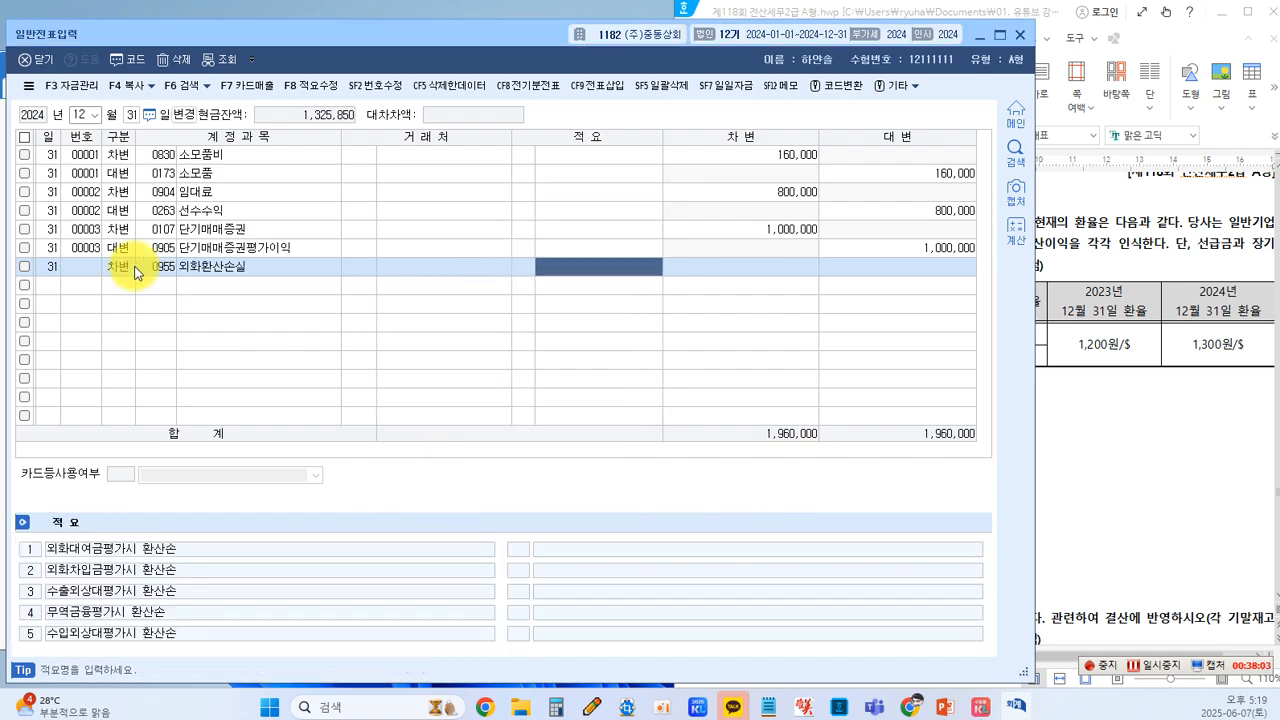
pyautogui.press('Return')
pyautogui.write('2,000,000')
pyautogui.press('Return')
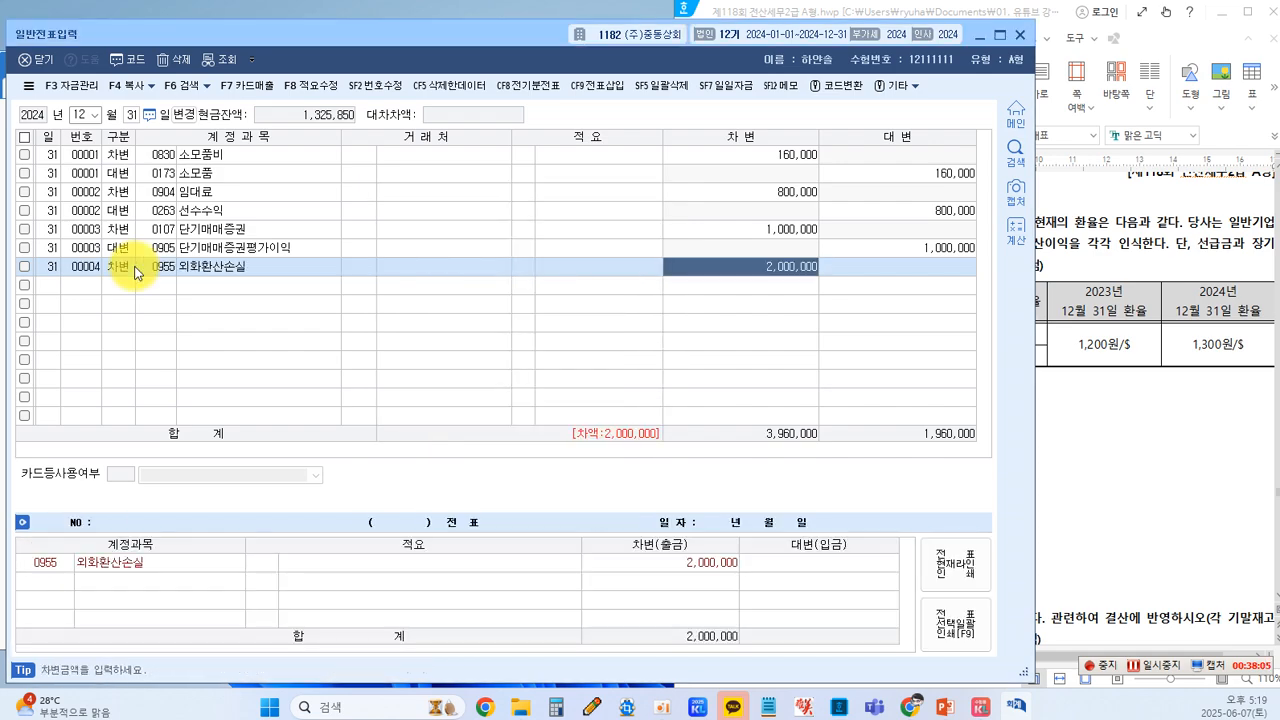
# Add the matching 대변 line for account 0293 장기차입금 at 2,000,000, leaving 거래처 and 적요 blank.
pyautogui.press('4')
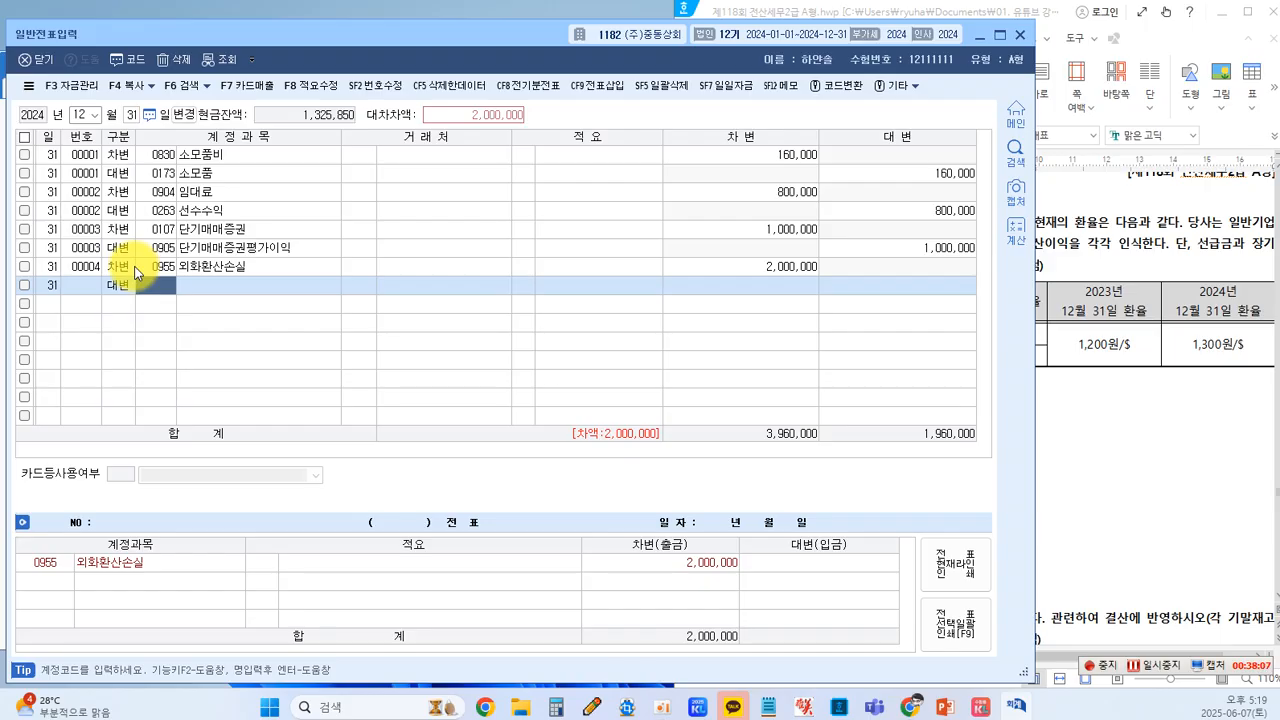
pyautogui.write('장기차')
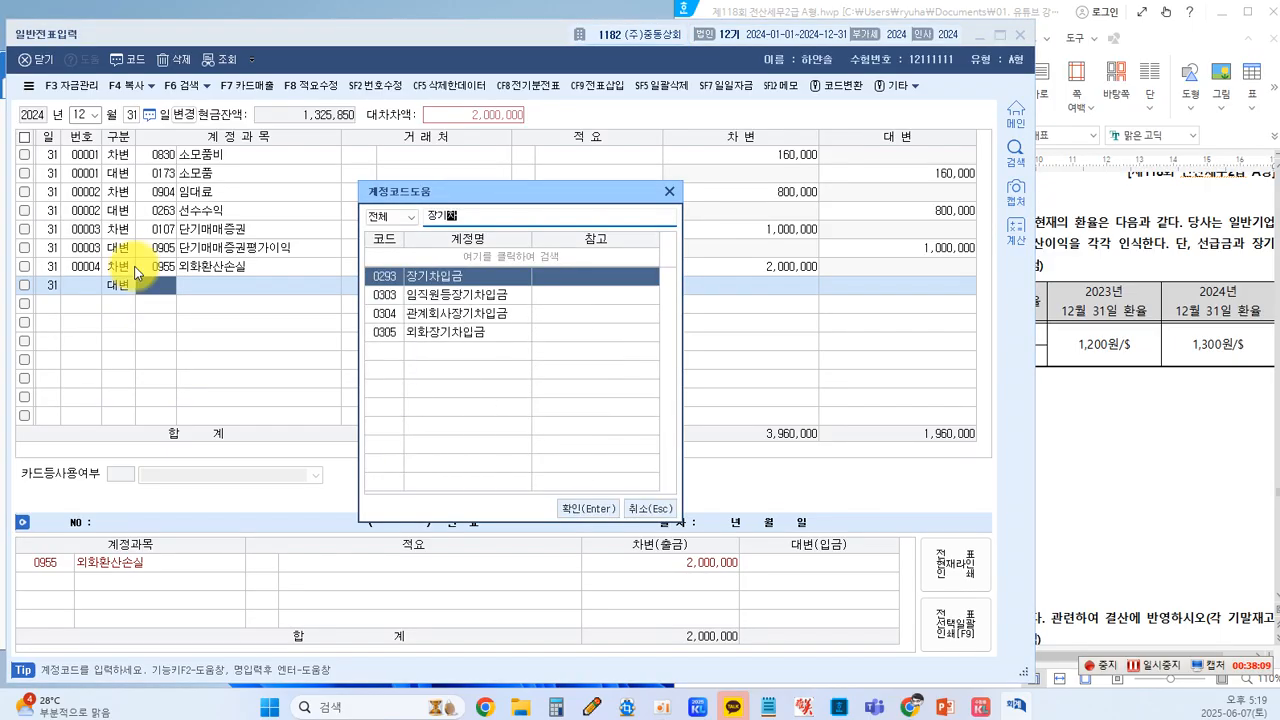
pyautogui.press('Return')
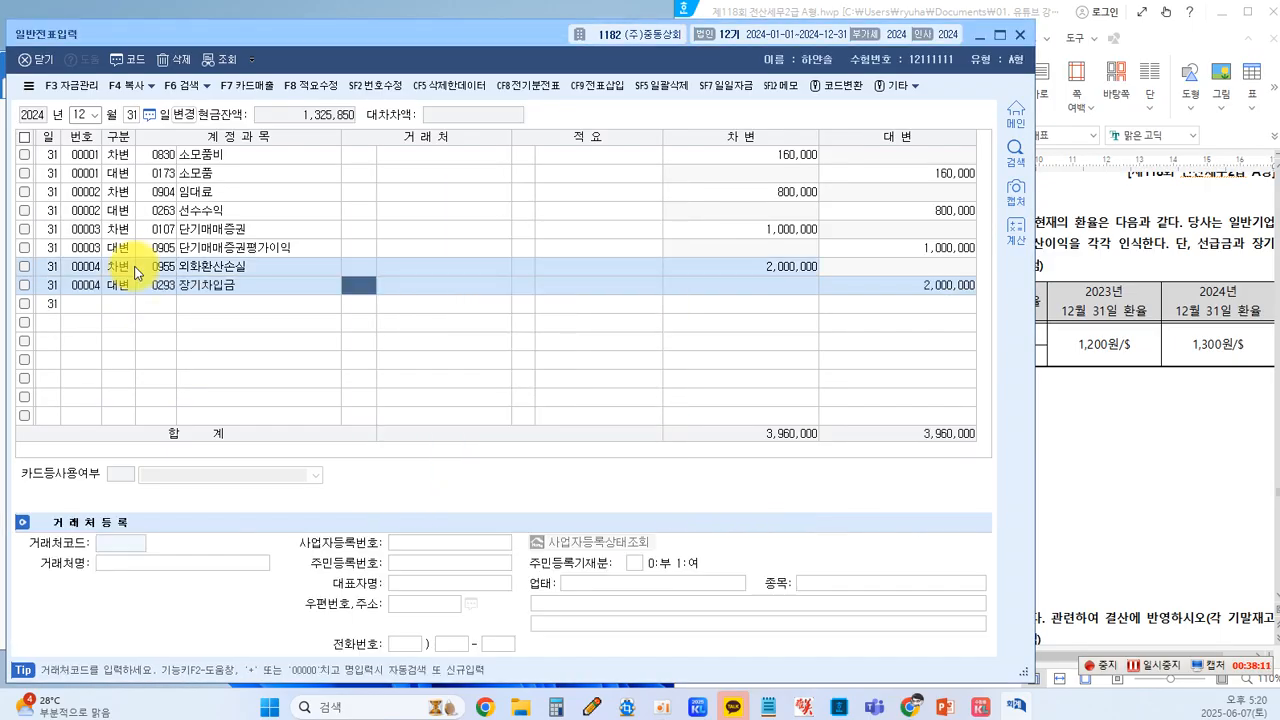
pyautogui.press('Return')
pyautogui.press('Return')
pyautogui.press('Return')
pyautogui.press('Return')
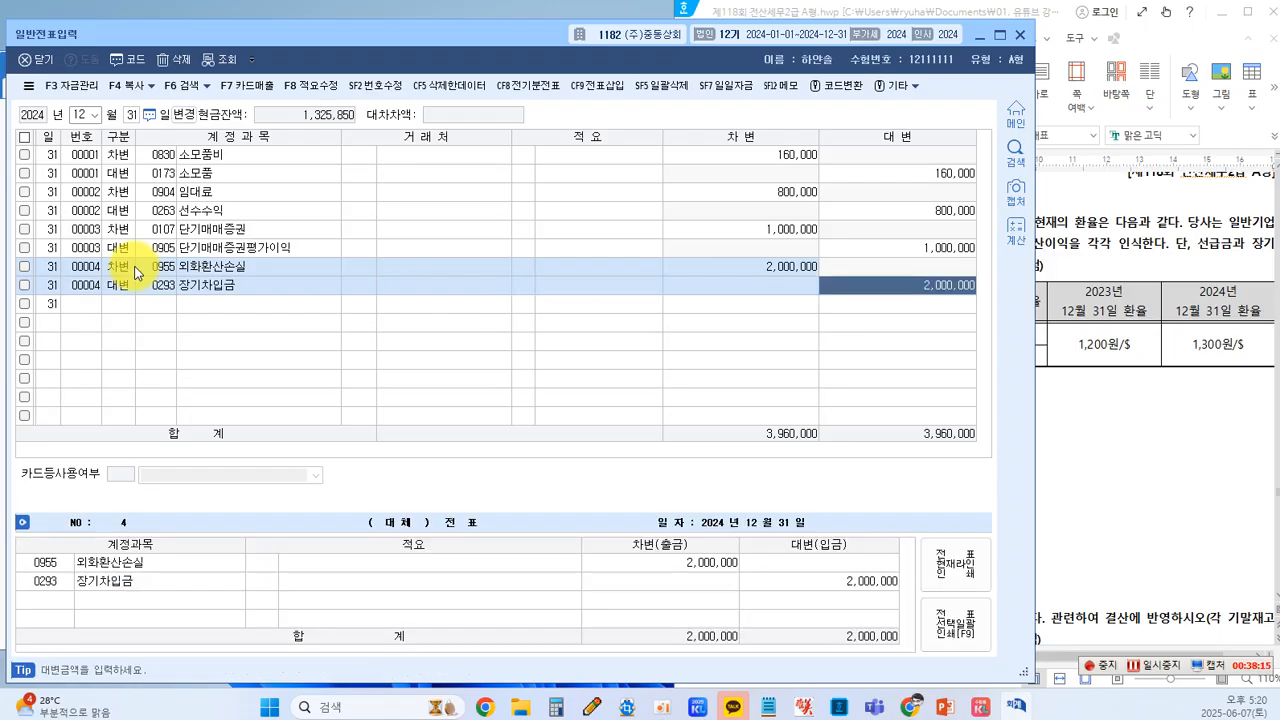
pyautogui.press('Return')
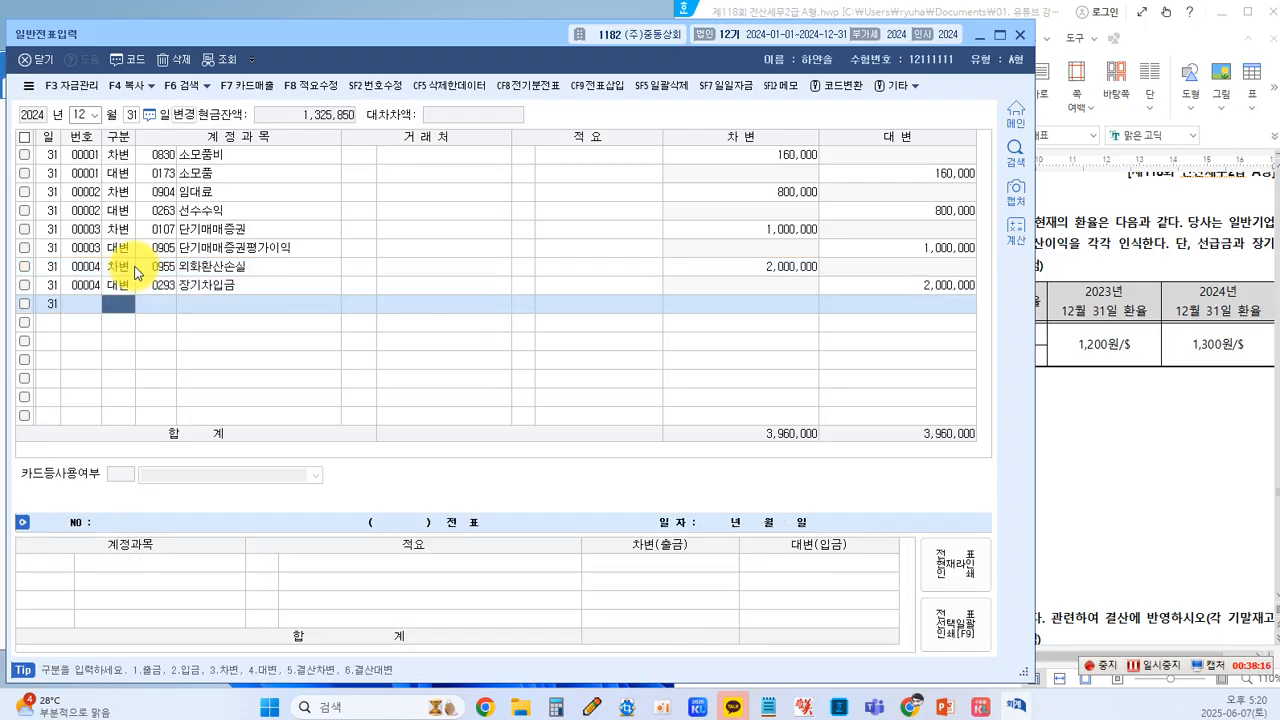
# Go to question [5] in the exam document and box "결산일 현재" and "실사 평가한 결과" in red.
pyautogui.click(1166, 482)
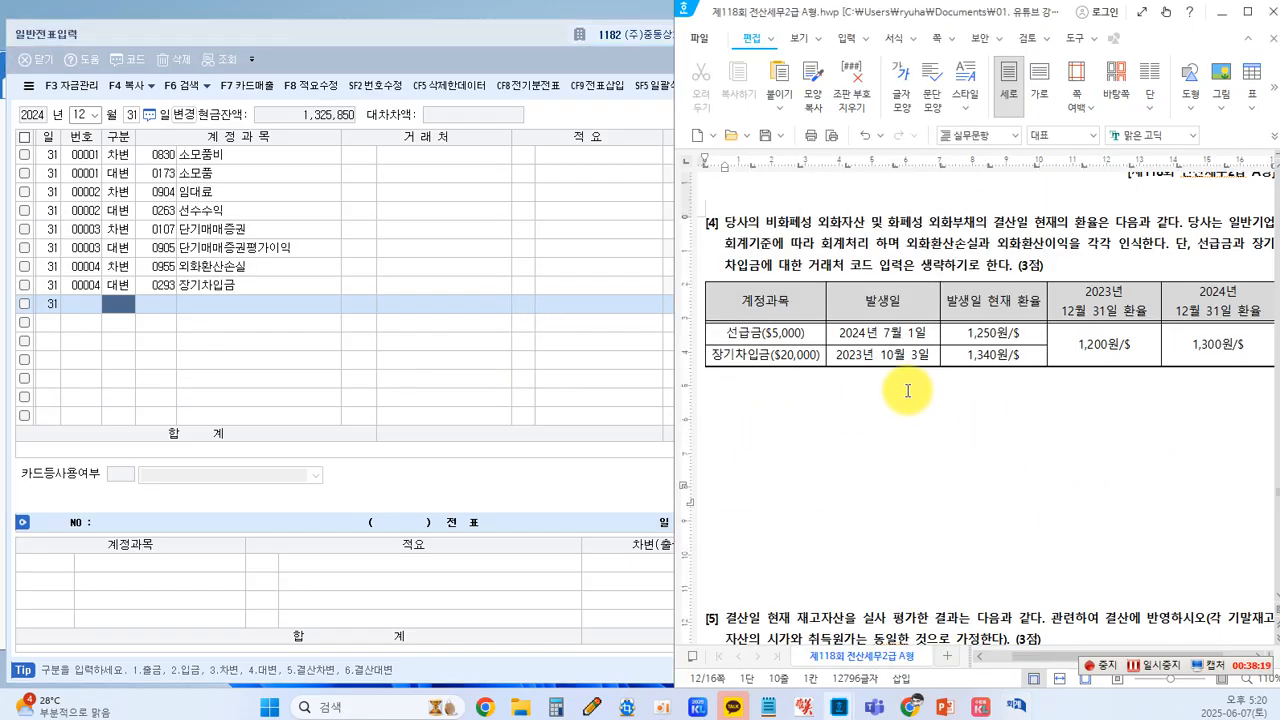
pyautogui.scroll(-2, 907, 390)
pyautogui.scroll(-5, 907, 390)
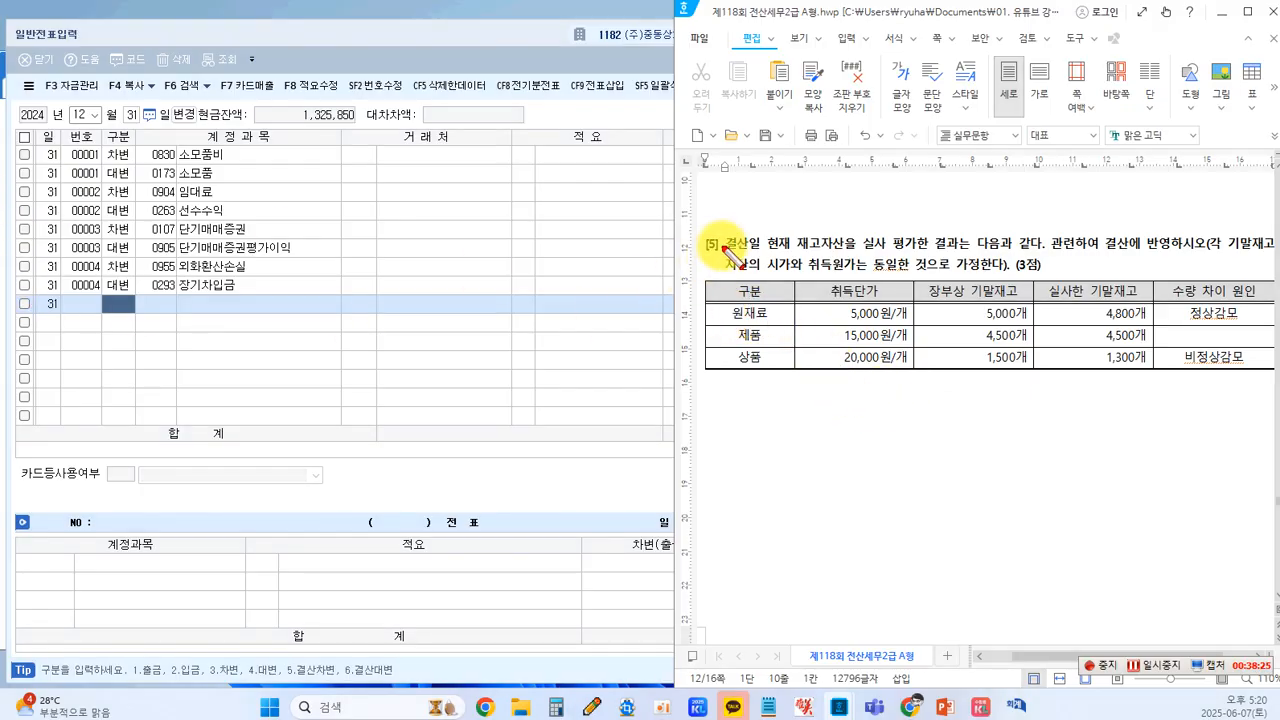
pyautogui.moveTo(720, 232); pyautogui.dragTo(796, 252)
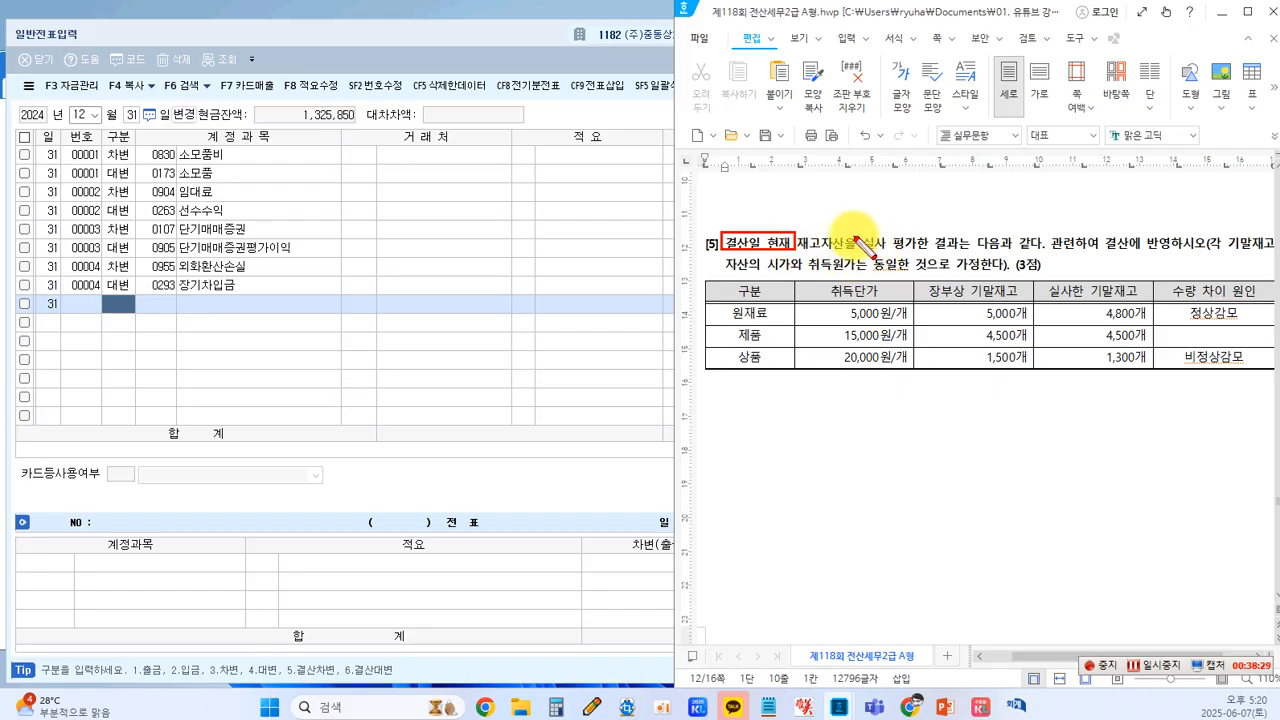
pyautogui.moveTo(852, 231)
pyautogui.mouseDown()
pyautogui.moveTo(940, 236)
pyautogui.moveTo(955, 251)
pyautogui.mouseUp()
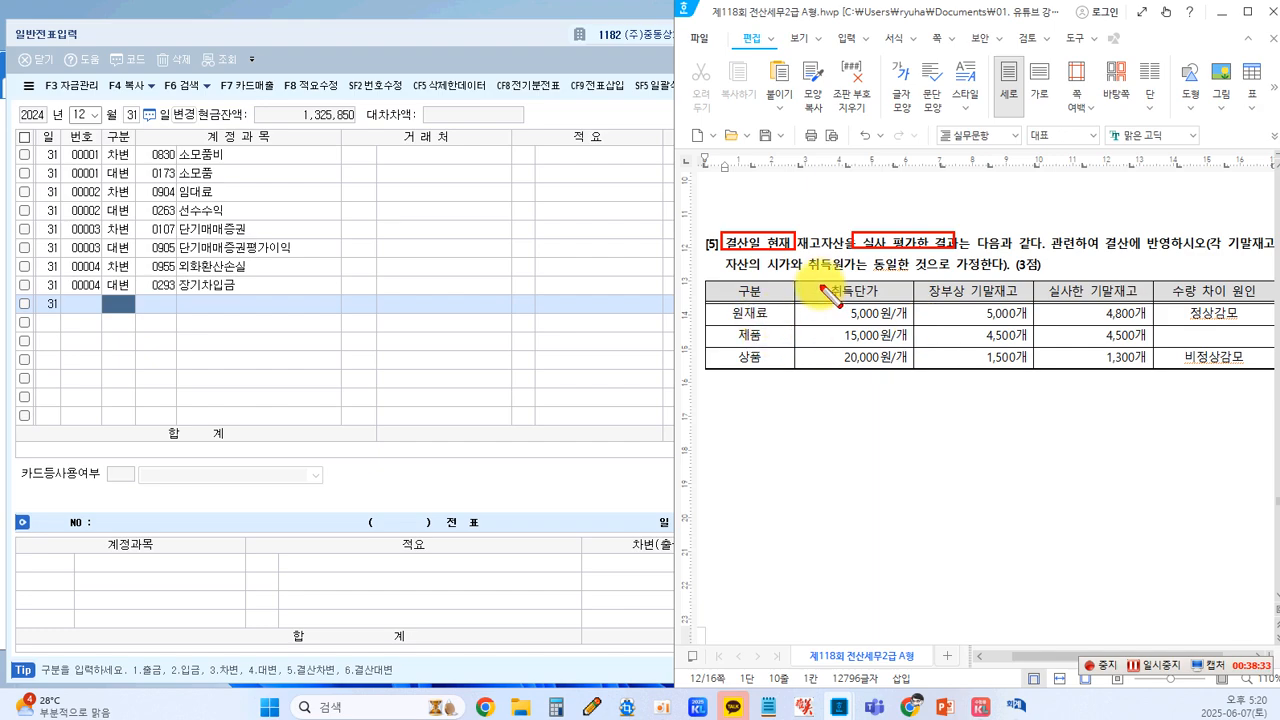
# Box the 취득단가 and 실사한 기말재고 headers and the 원재료 values 4,800개 and 5,000원/개 in red.
pyautogui.moveTo(818, 280); pyautogui.dragTo(899, 301)
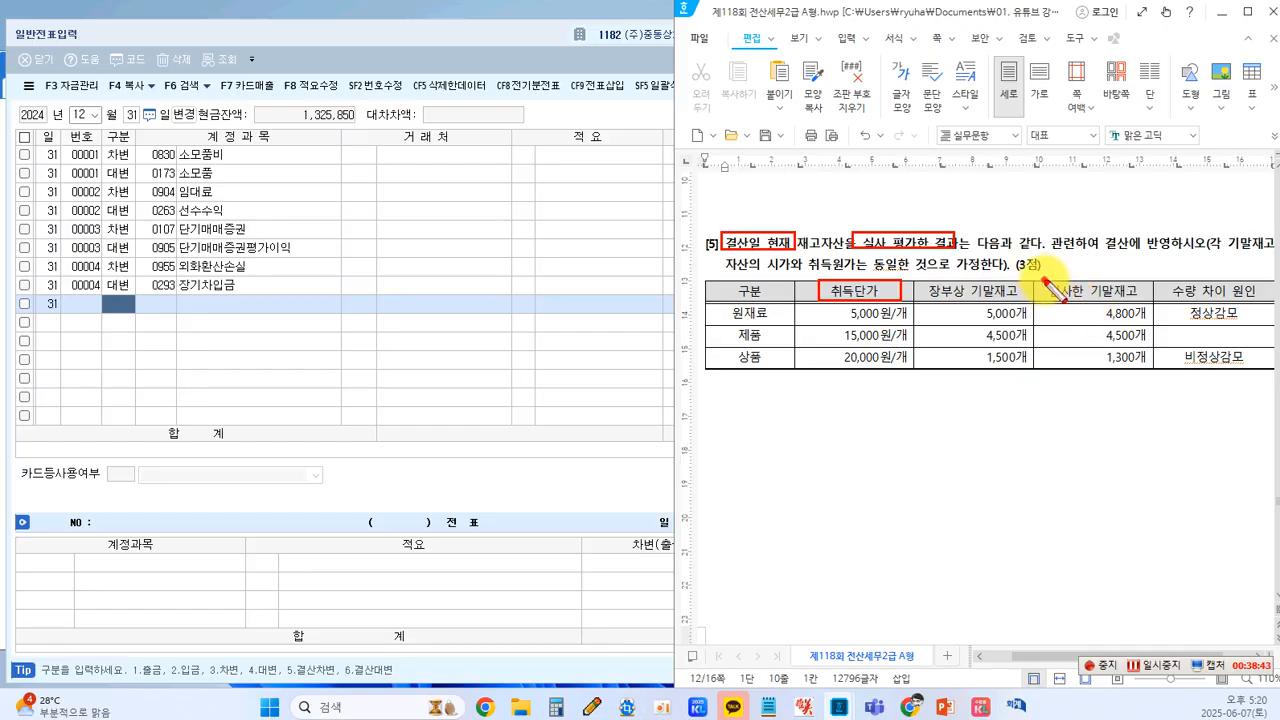
pyautogui.moveTo(1045, 280); pyautogui.dragTo(1147, 301)
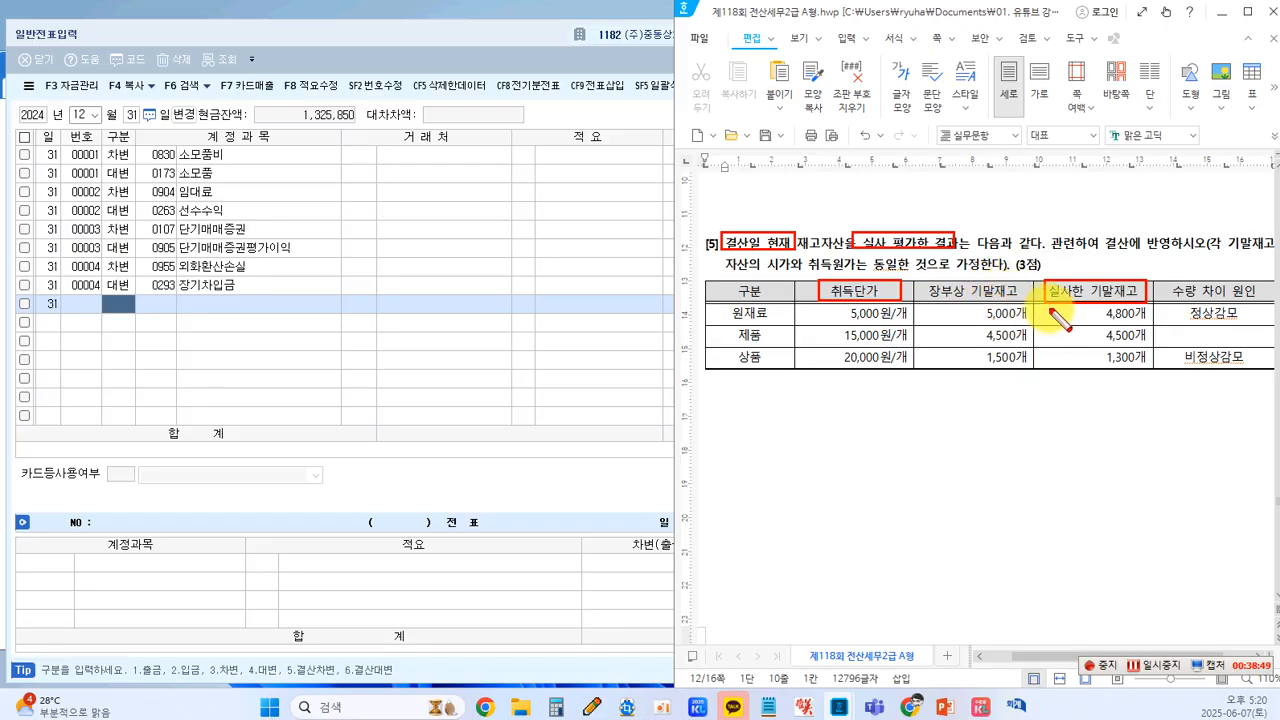
pyautogui.moveTo(1046, 308); pyautogui.dragTo(1150, 325)
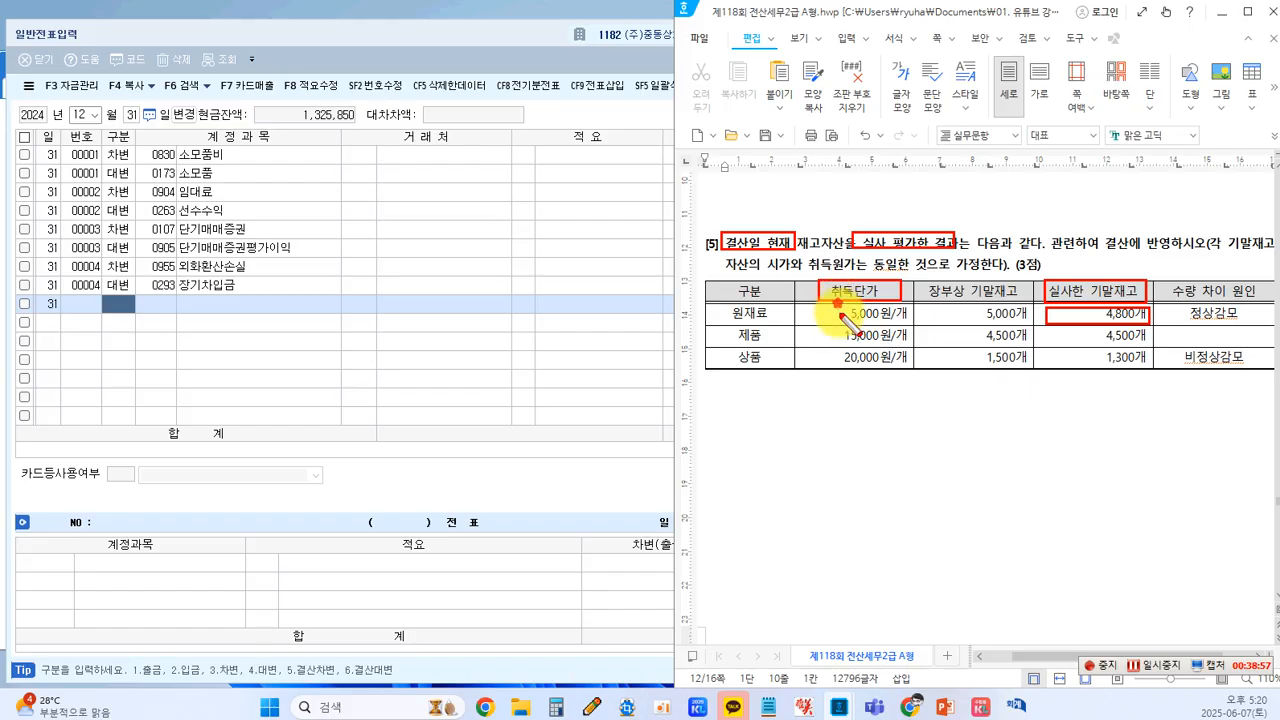
pyautogui.moveTo(838, 303); pyautogui.dragTo(906, 324)
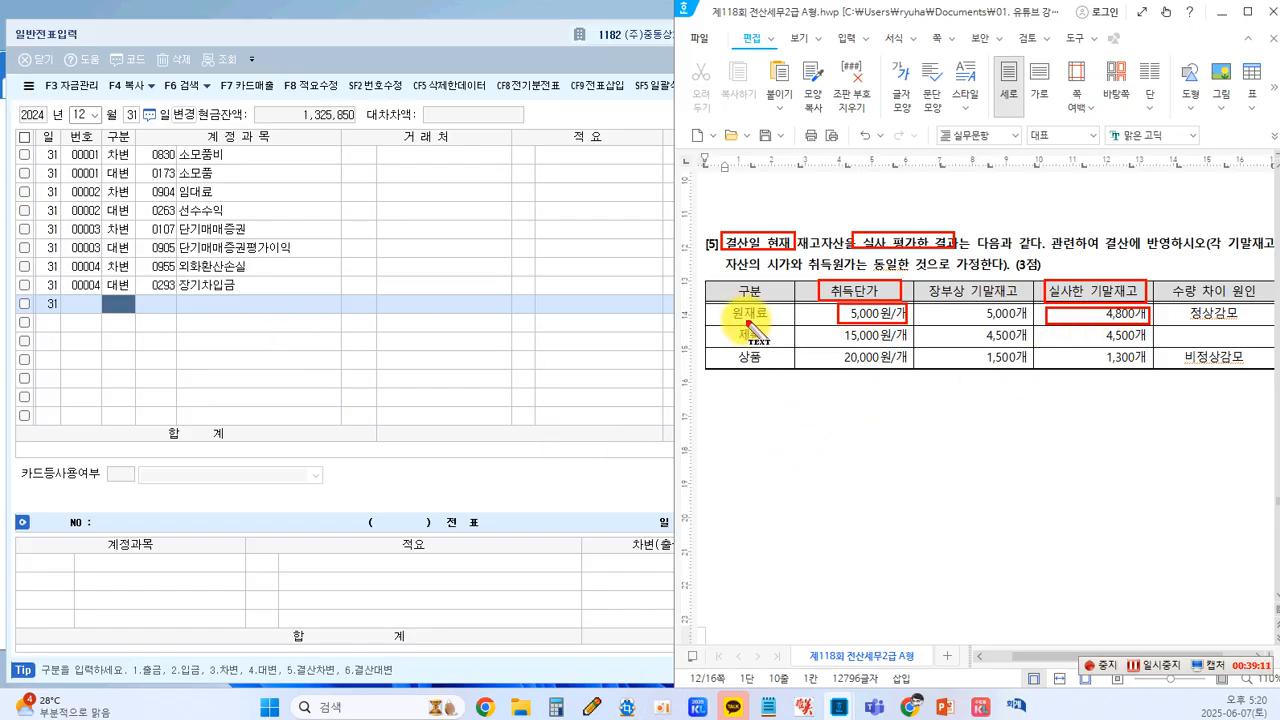
# Write 24,000,000 beside the 원재료 row and the note "수량차이 -> 재고자산감모손실....매출원가" above question [5].
pyautogui.moveTo(482, 300); pyautogui.dragTo(482, 319)
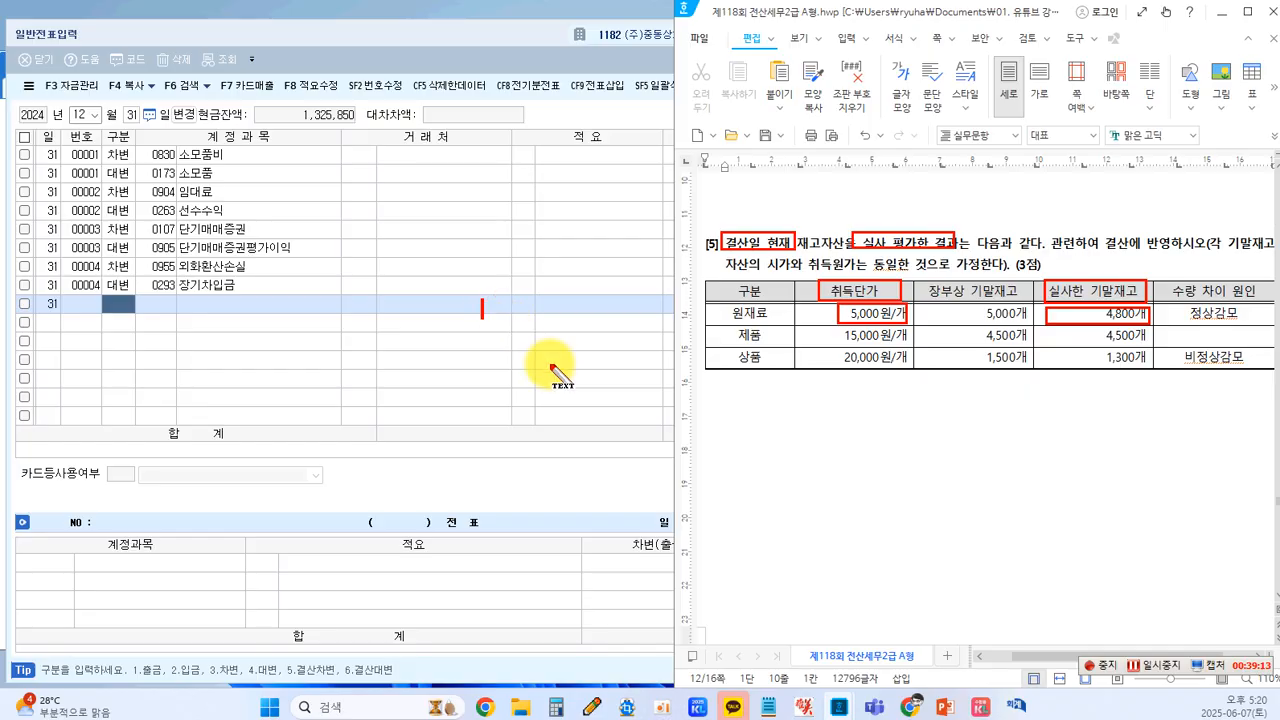
pyautogui.write('24,000,000')
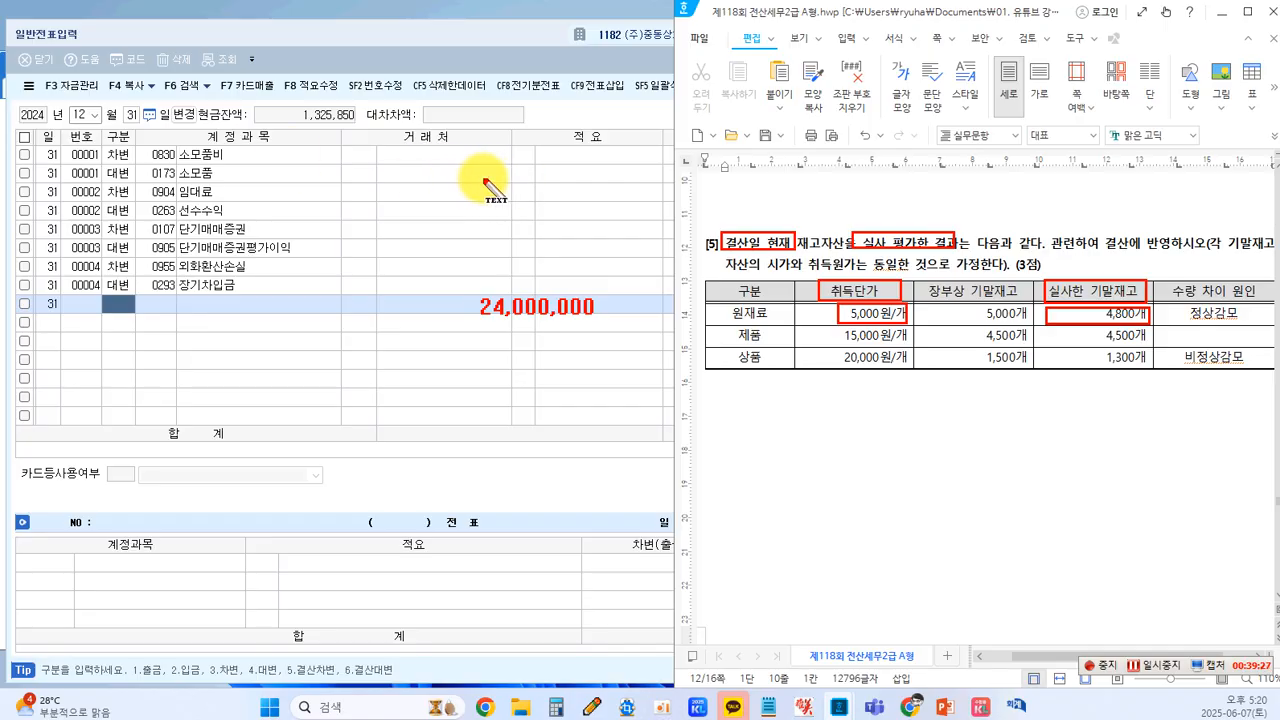
pyautogui.press('BackSpace')
pyautogui.write('수랴')
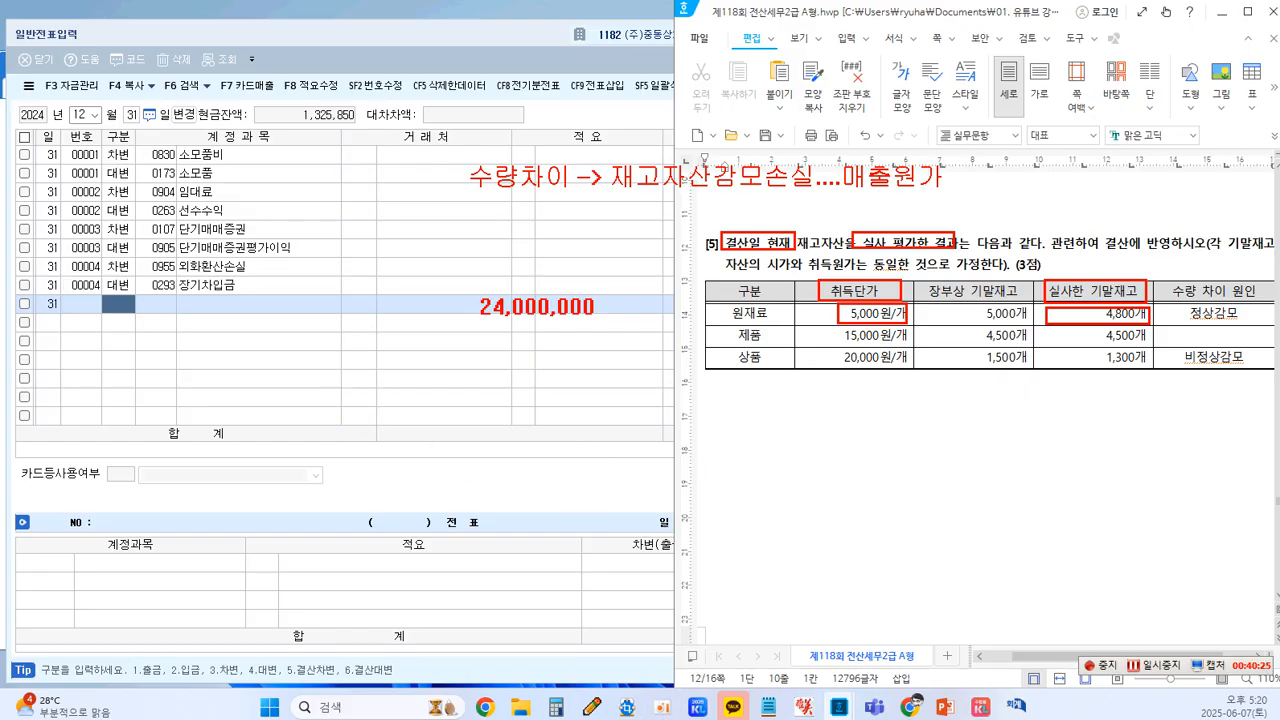
# Write 67,500,000 in red below 24,000,000 as the ending inventory amount for the 제품 row.
pyautogui.moveTo(478, 332); pyautogui.dragTo(478, 350)
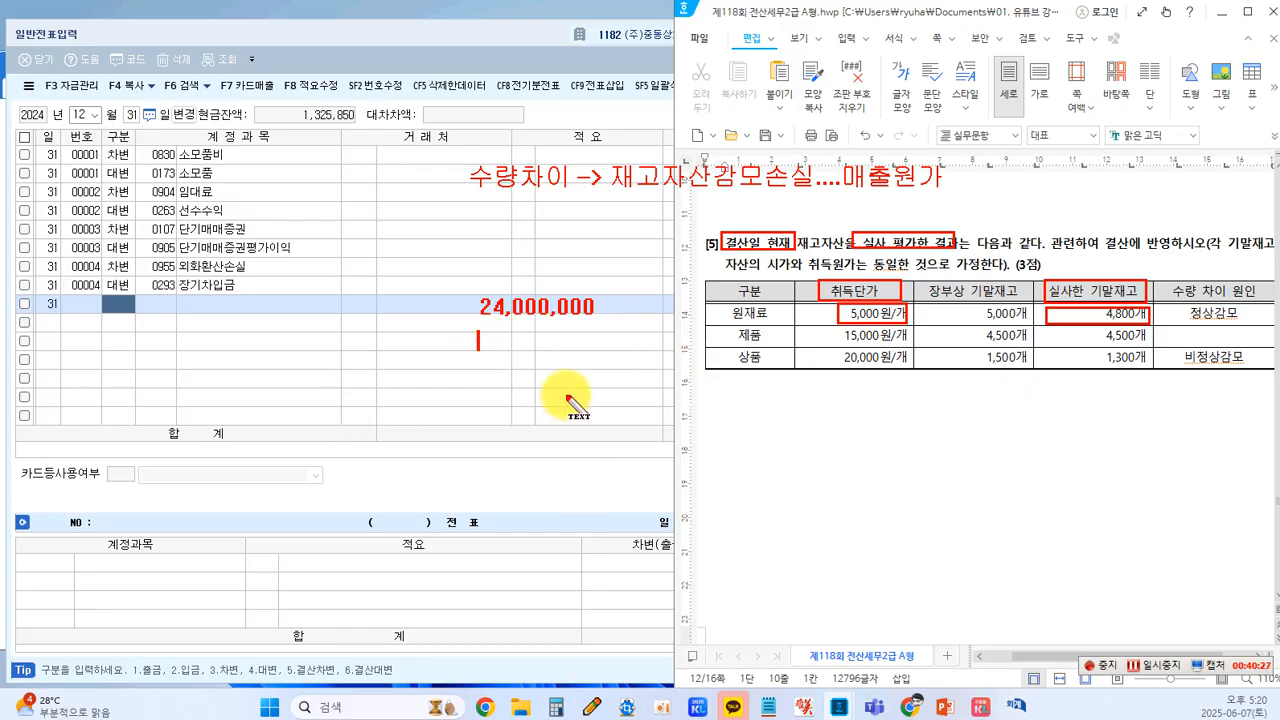
pyautogui.write('67')
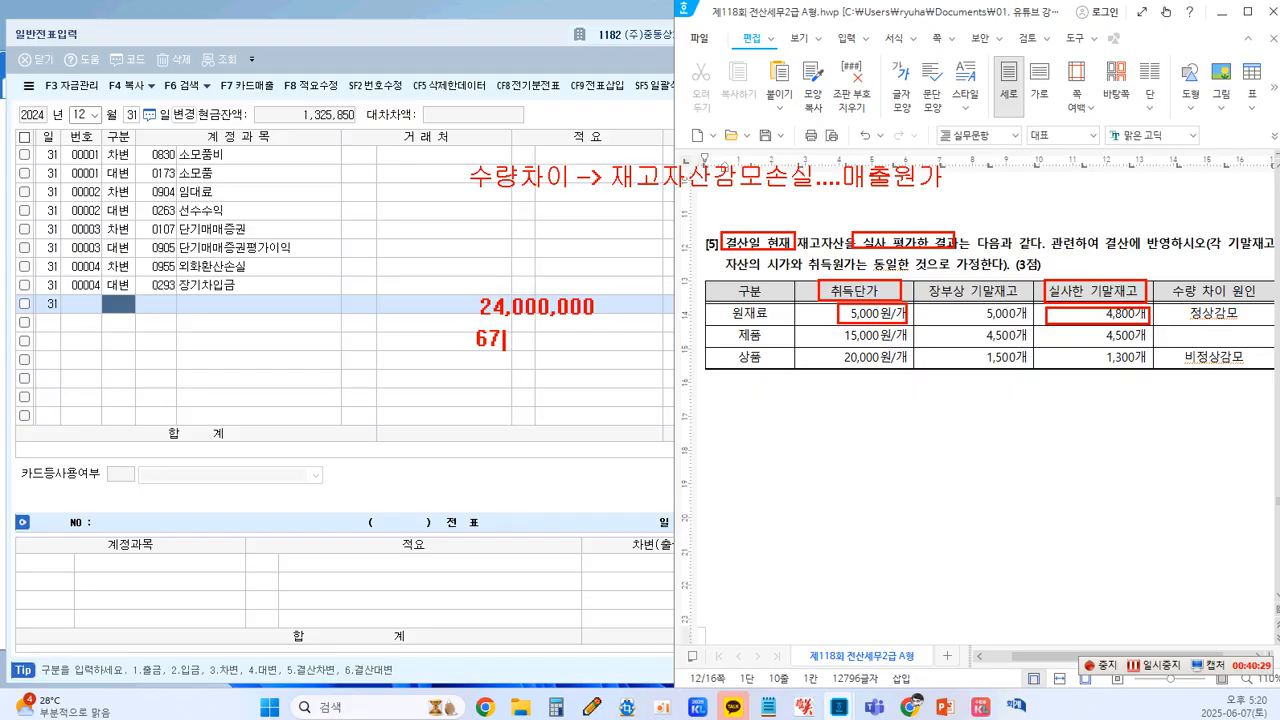
pyautogui.write(',500,000')
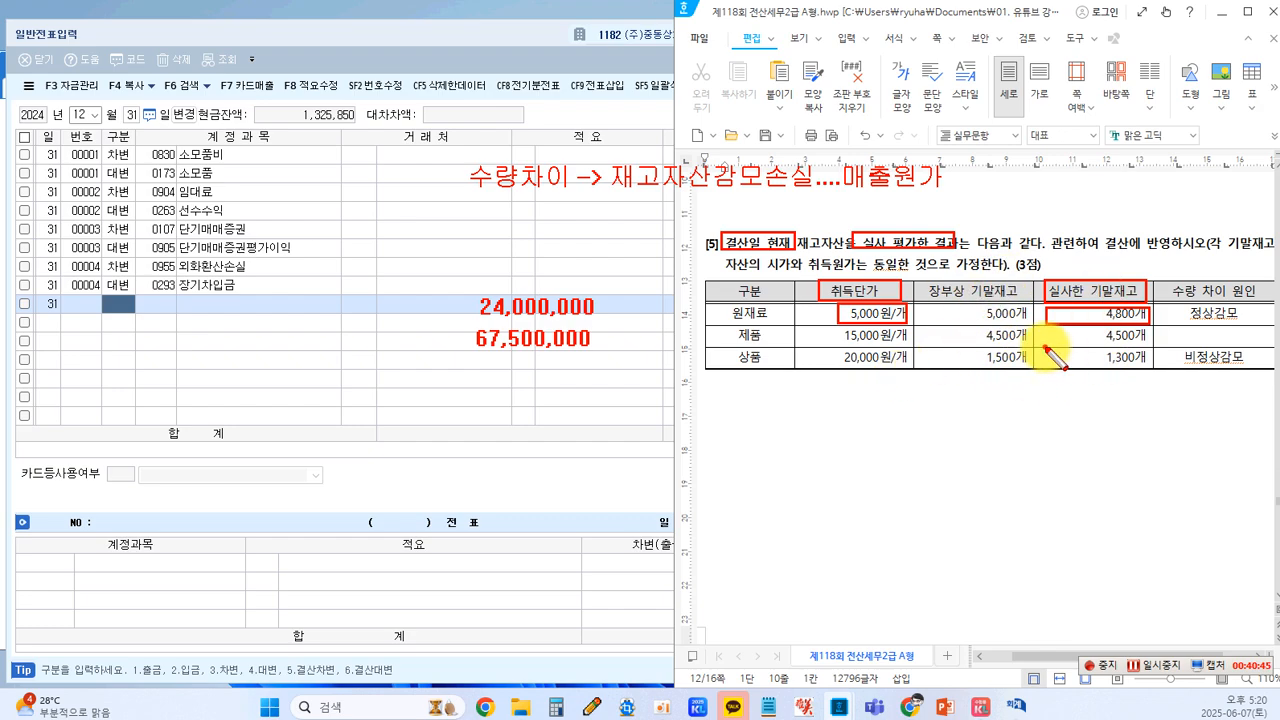
# Box the 상품 row's 실사한 기말재고 value 1,300개 in red and write 26,000,000 below 67,500,000.
pyautogui.moveTo(1046, 347); pyautogui.dragTo(1150, 370)
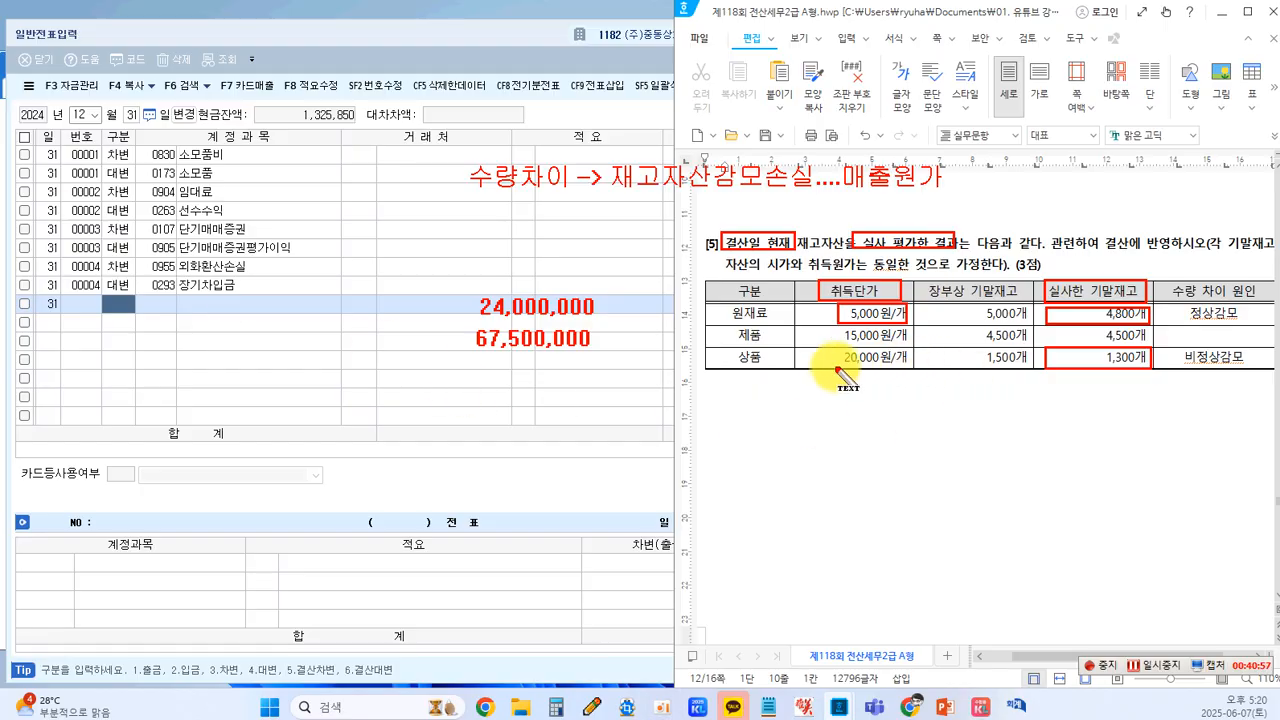
pyautogui.click(478, 372)
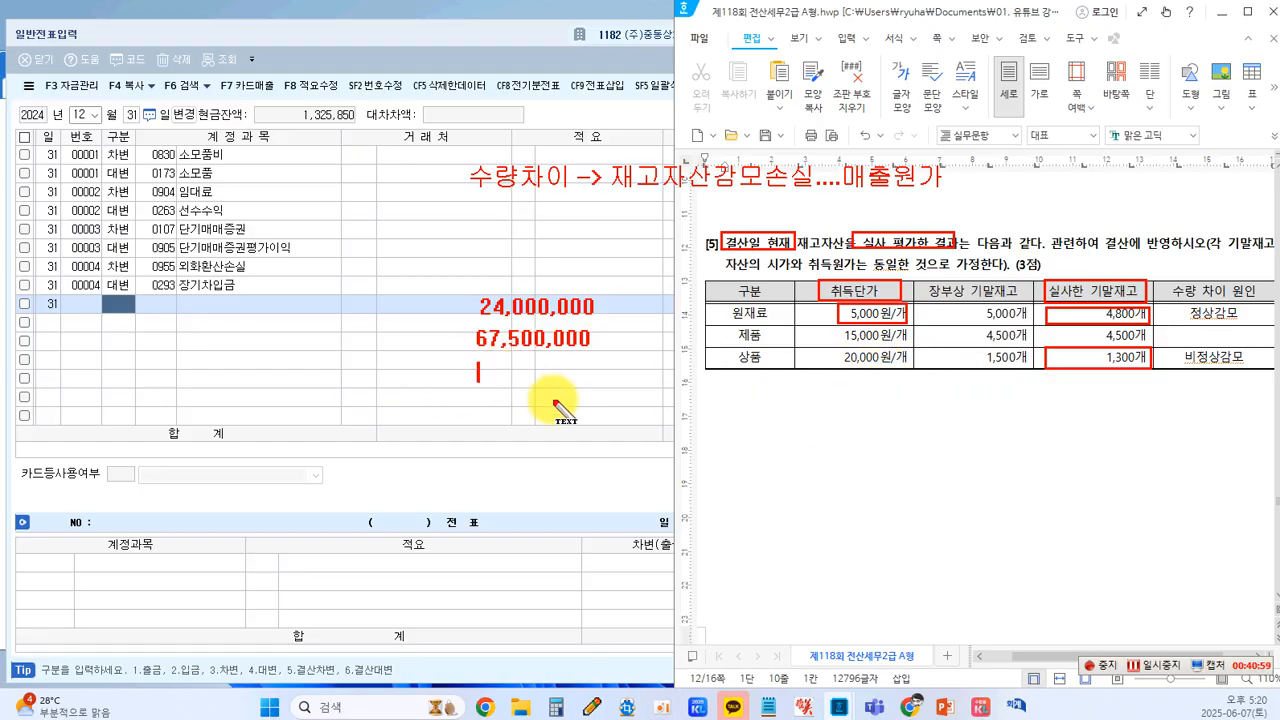
pyautogui.write('26')
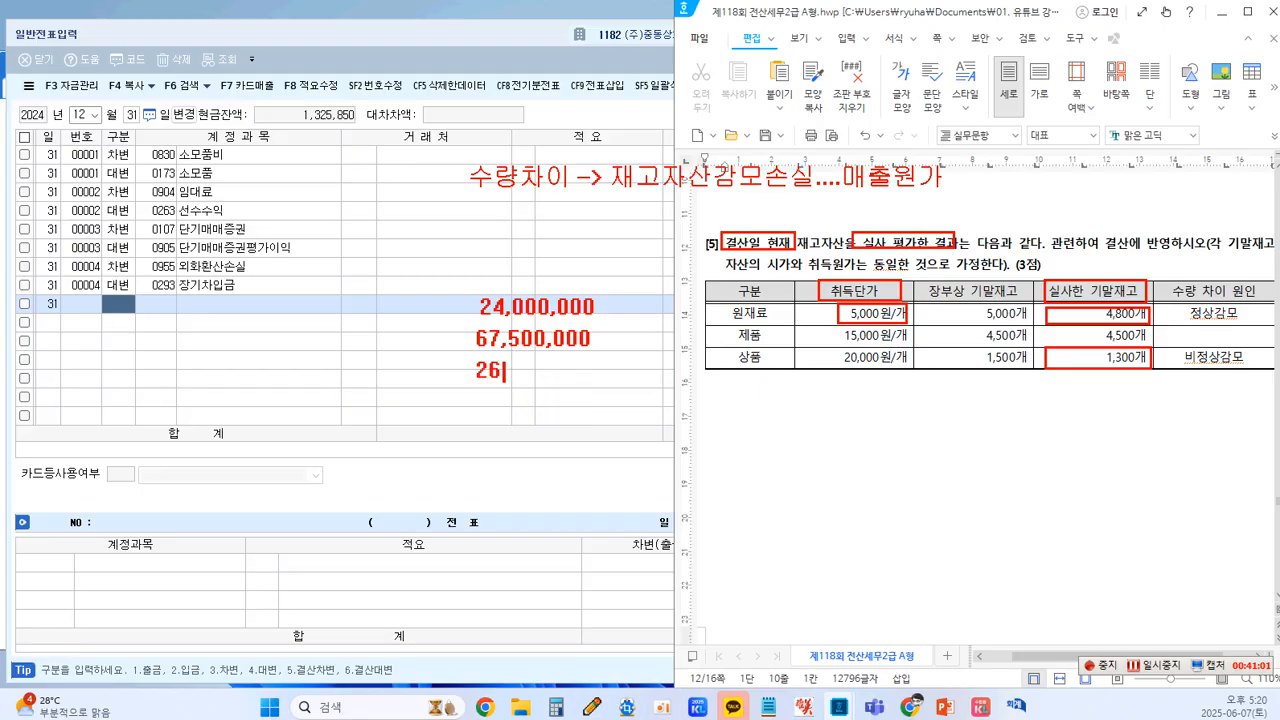
pyautogui.write(',000,000')
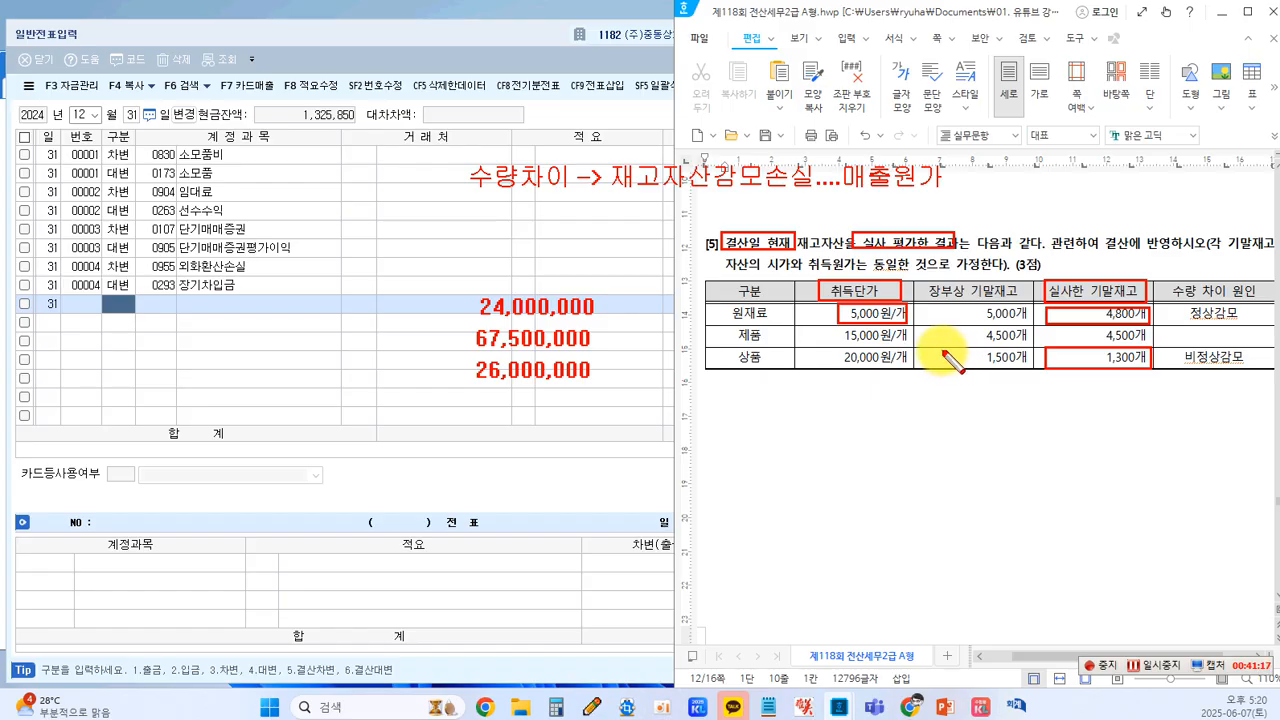
# Box the 상품 row's 장부상 기말재고 value 1,500개 and write "200 × 20,000 = 4,000,000" below the table.
pyautogui.moveTo(940, 348); pyautogui.dragTo(1032, 371)
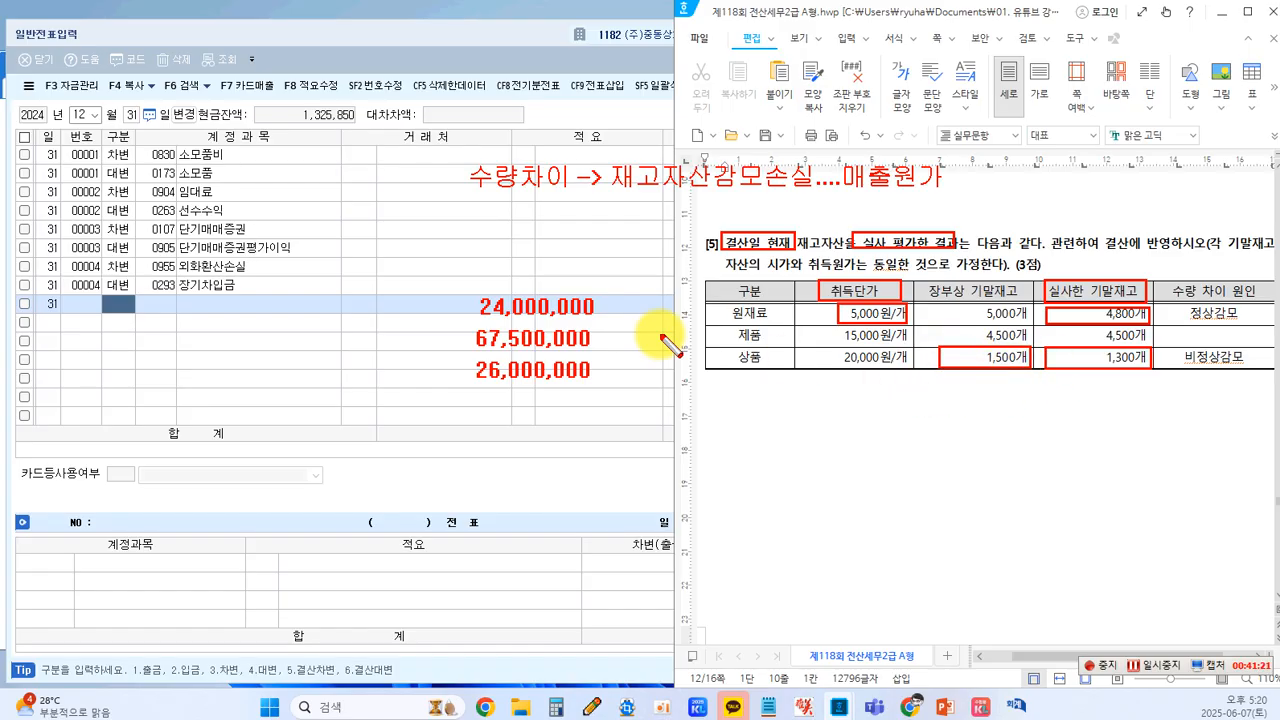
pyautogui.click(2, 152)
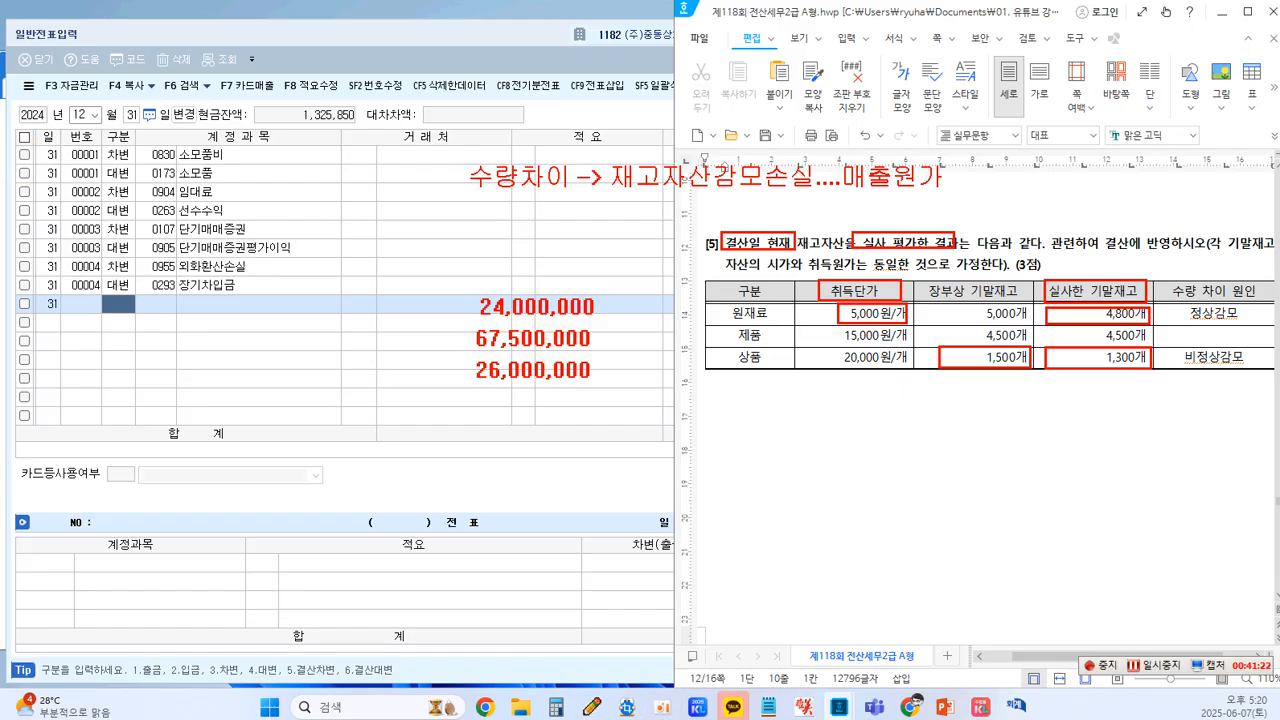
pyautogui.click(1006, 392)
pyautogui.write('200 ㅌ')
pyautogui.press('BackSpace')
pyautogui.write('× 20,000')
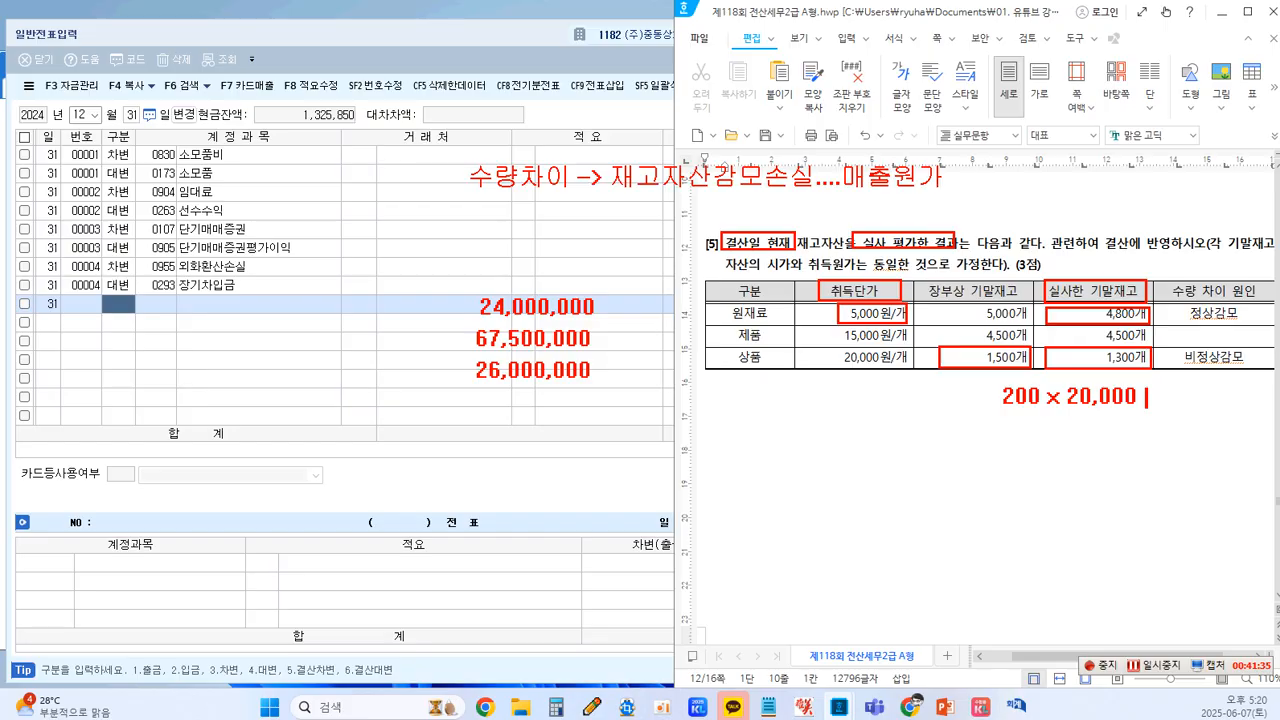
pyautogui.write('= 4,000,000')
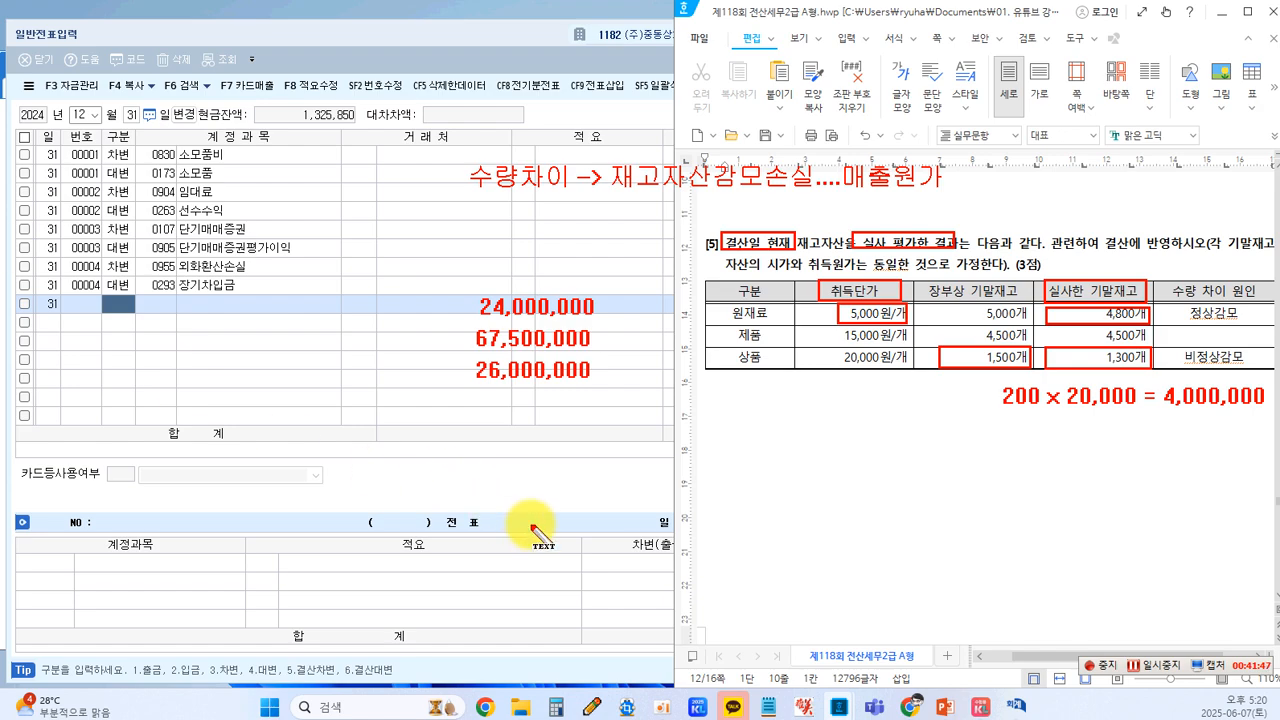
# Write the red note "일반전표입력" with the debit entry "12.31 (차) 재고자산감모손실 4,000,000" beneath it.
pyautogui.click(463, 474)
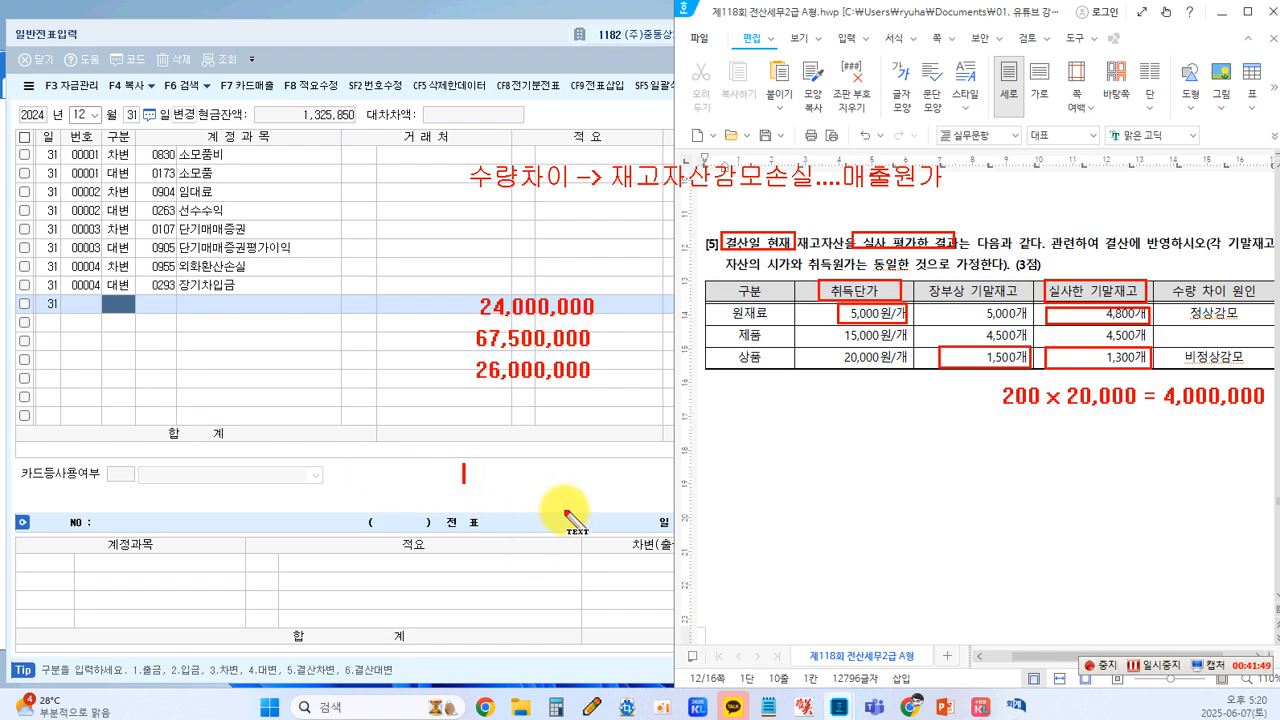
pyautogui.write('dlf')
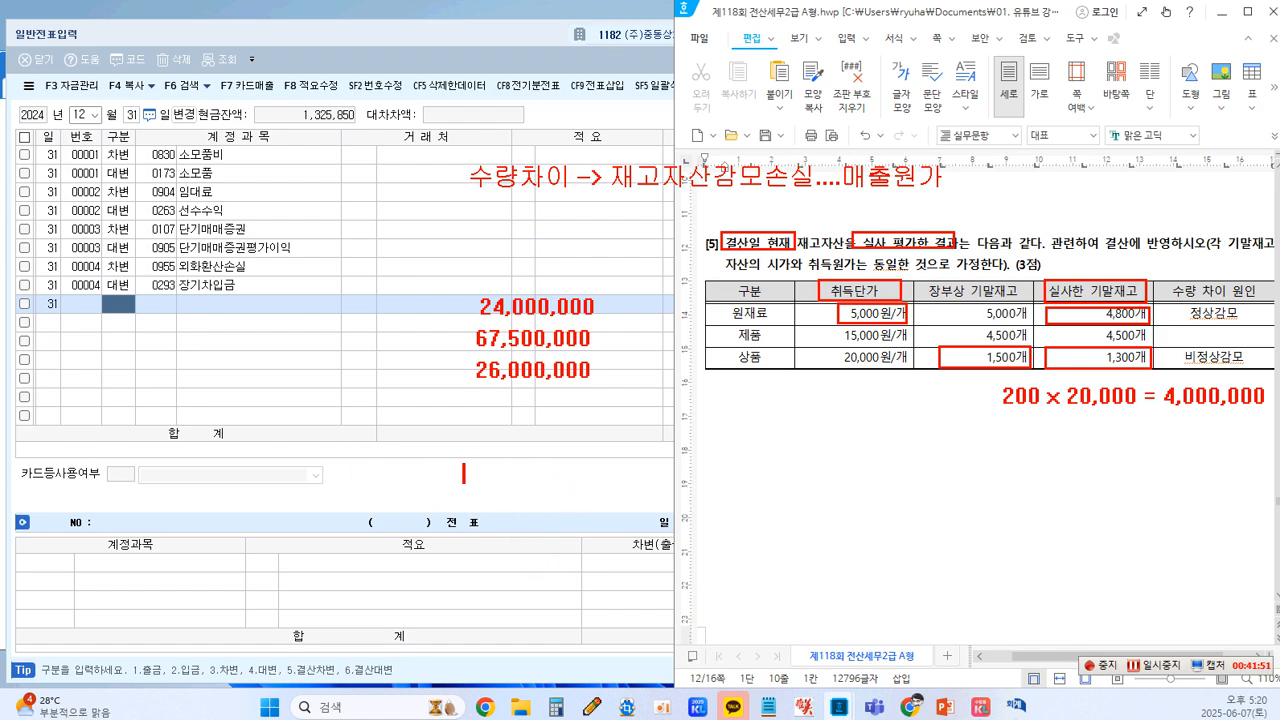
pyautogui.write('일반전')
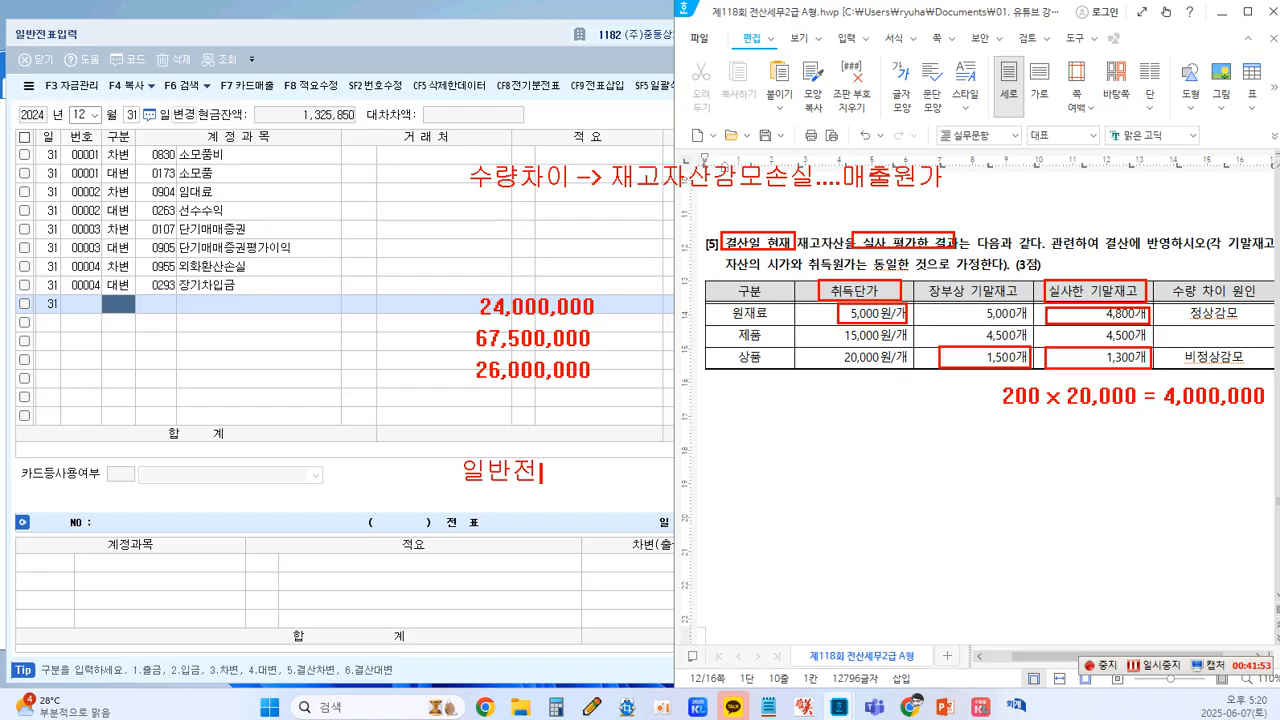
pyautogui.write('표입려')
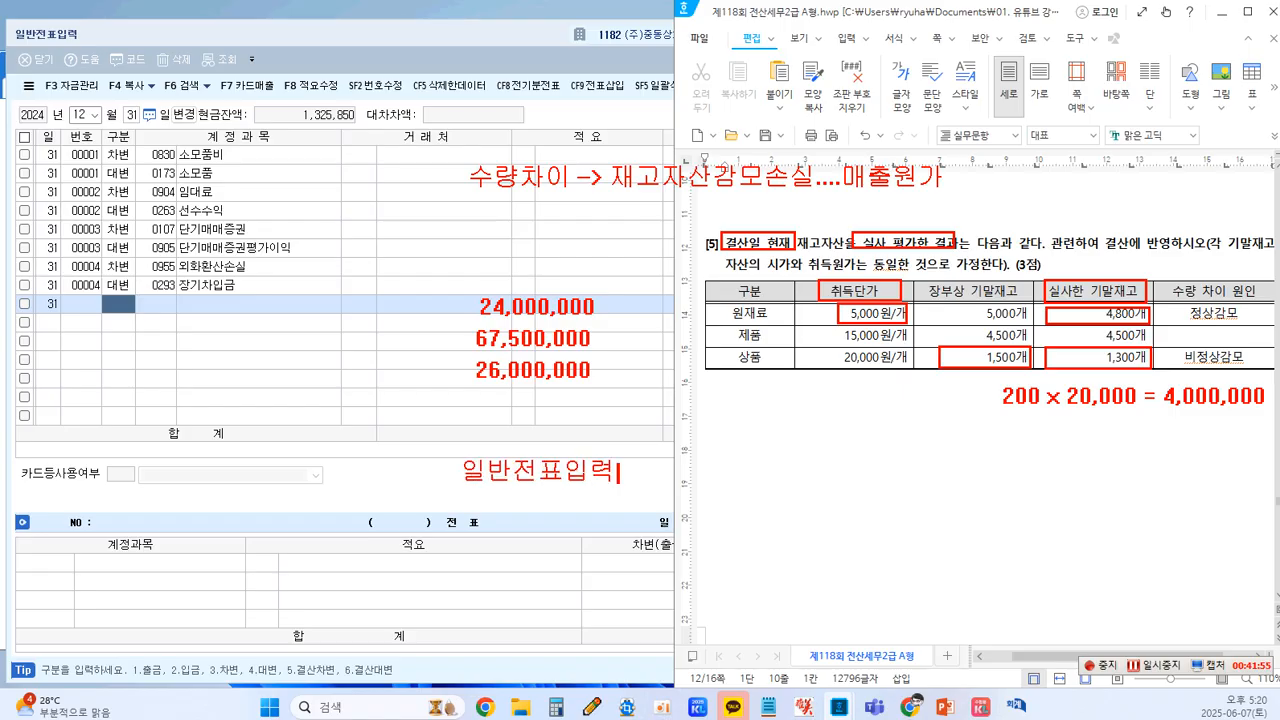
pyautogui.write('12.31 (차)')
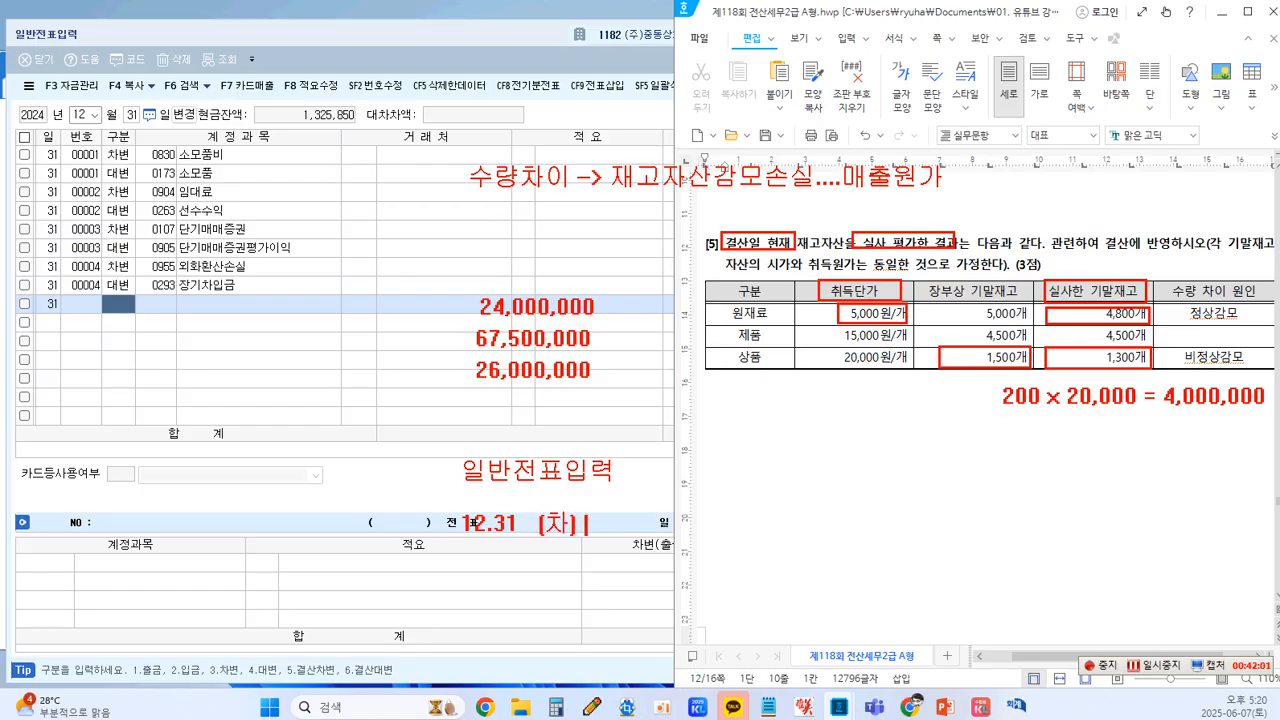
pyautogui.write(' 재고자사')
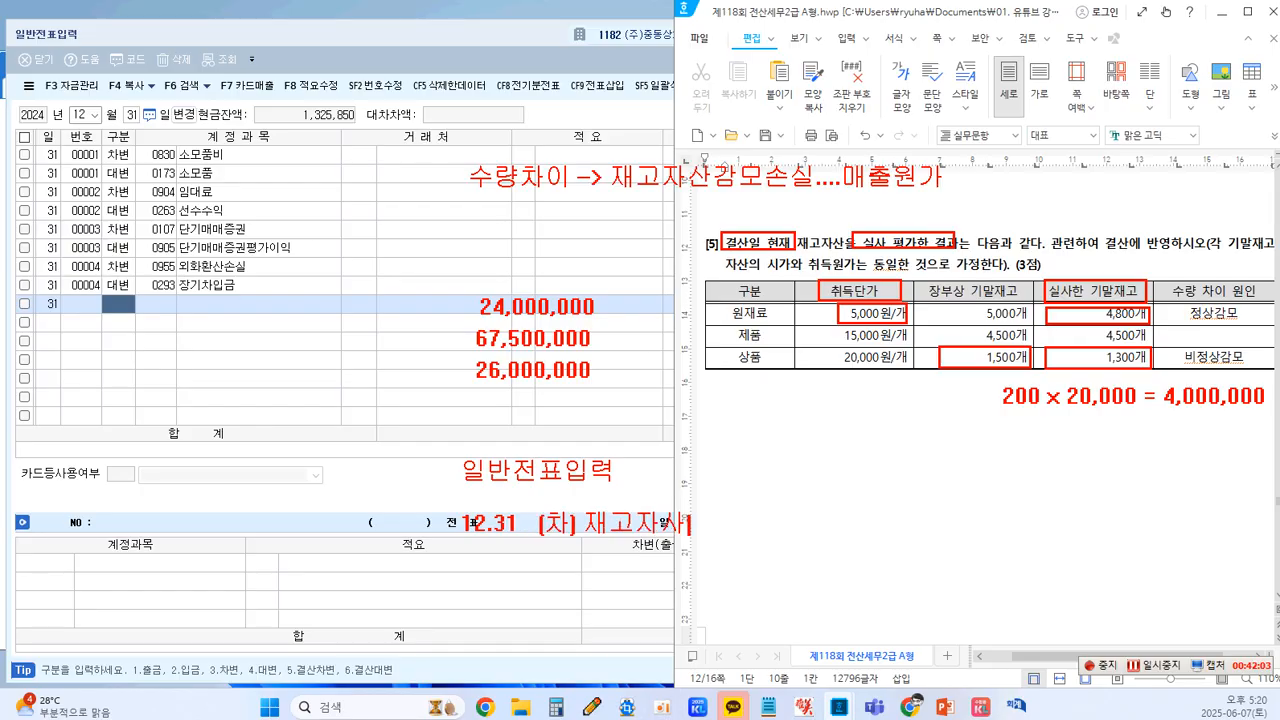
pyautogui.write('ㄴ가ㅁ모손시')
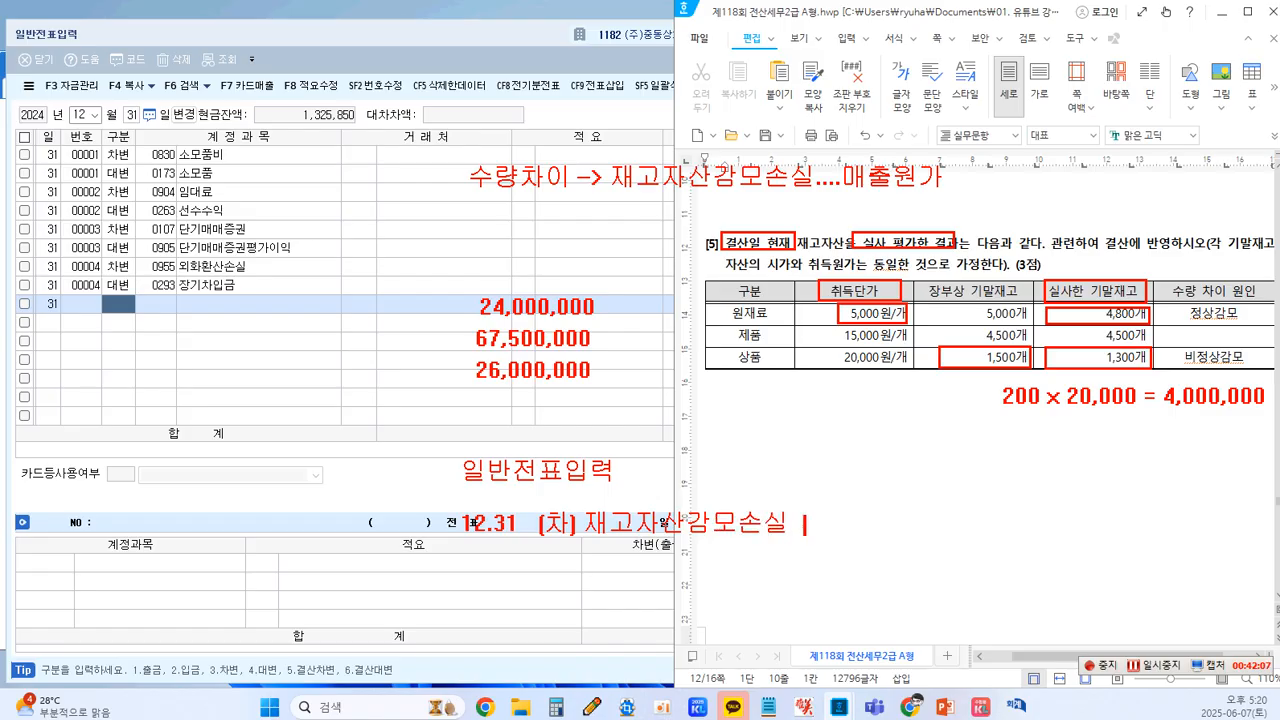
pyautogui.write('ㄹ 4,000,000')
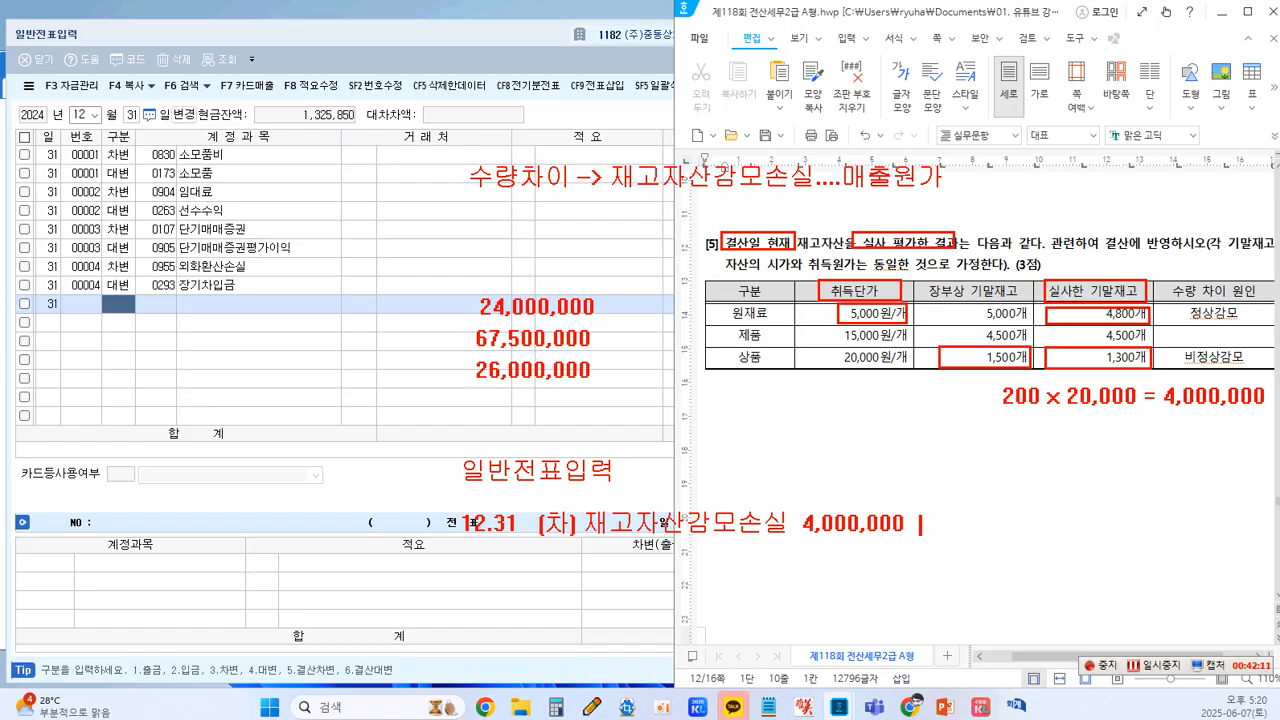
# Complete the noted entry with "(대) 상품 4,000,000 적요.8 타계정" and box the 일반전표입력 heading.
pyautogui.write(' (대)')
pyautogui.write(' 사')
pyautogui.write('품')
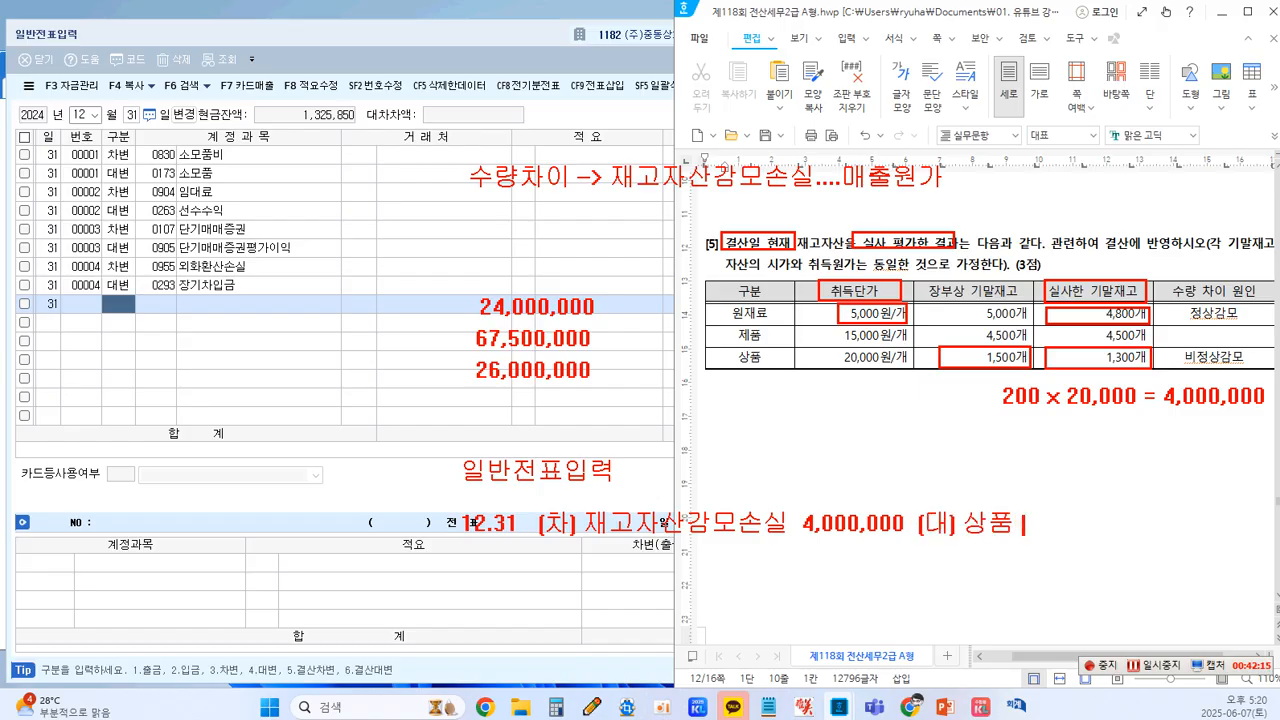
pyautogui.write(' 4,000,000 8')
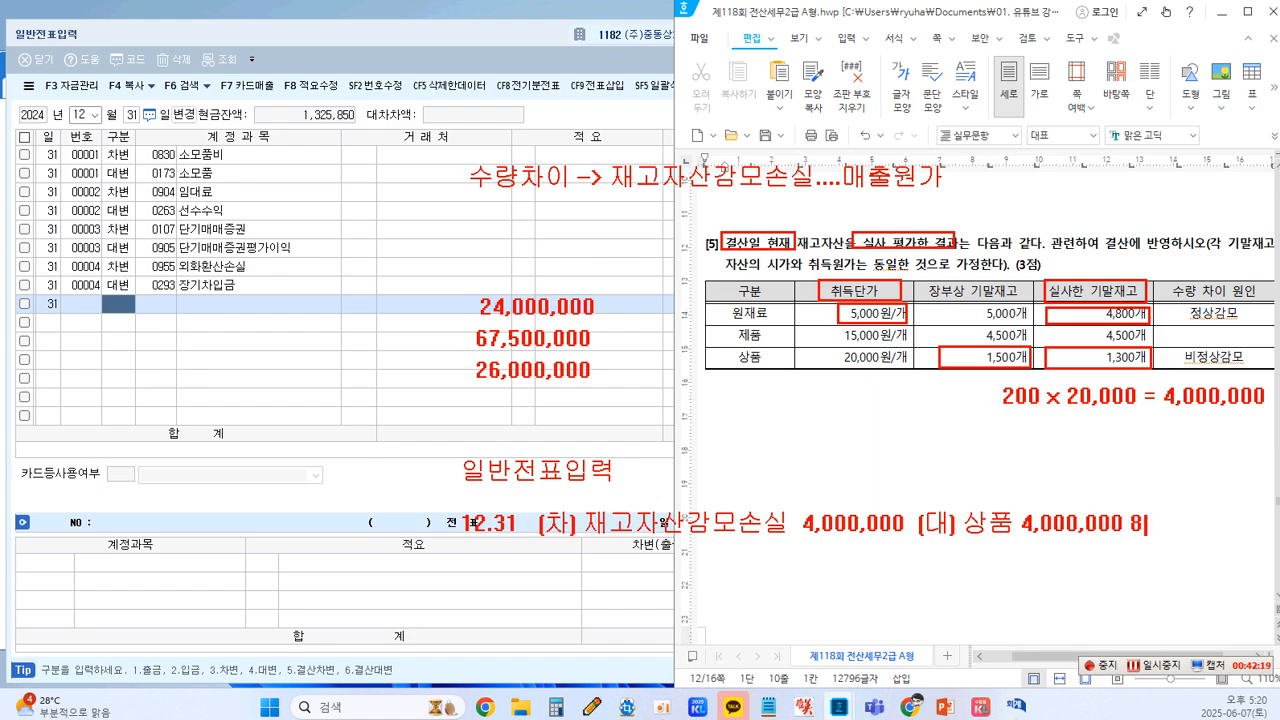
pyautogui.press('BackSpace')
pyautogui.write('적요.8')
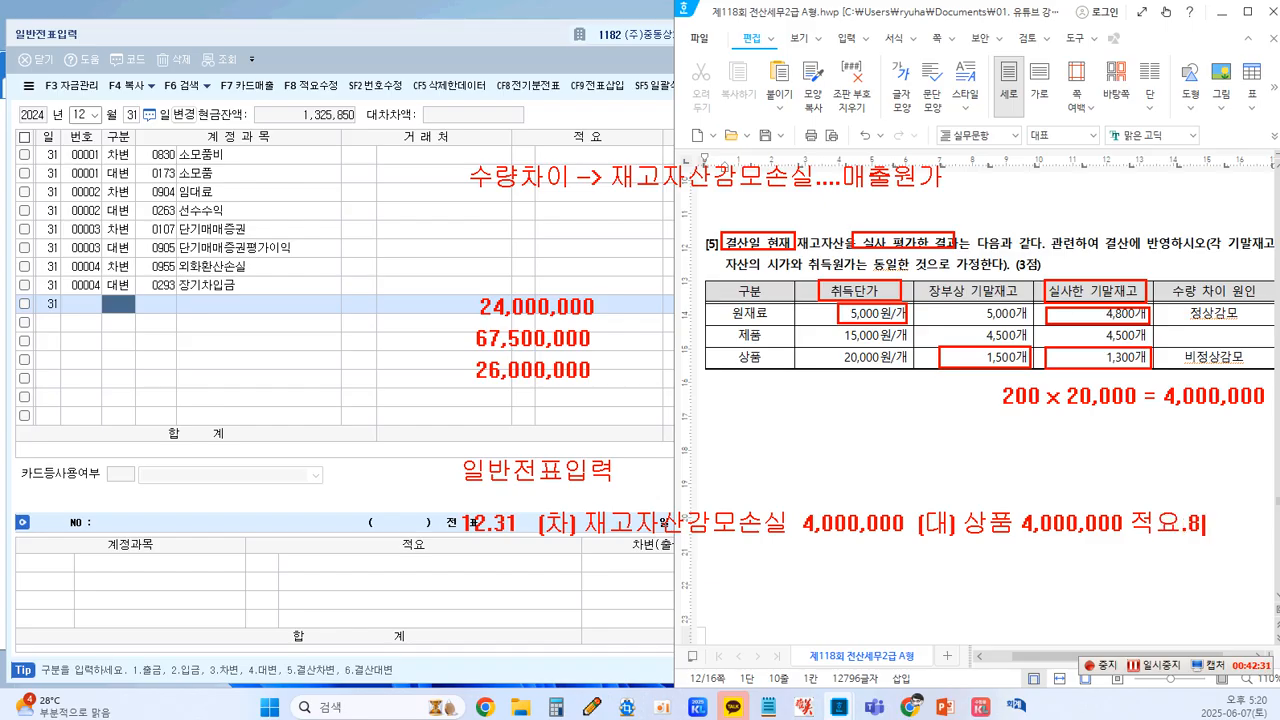
pyautogui.write(' 타계정')
pyautogui.press('BackSpace')
pyautogui.press('BackSpace')
pyautogui.write('계정')
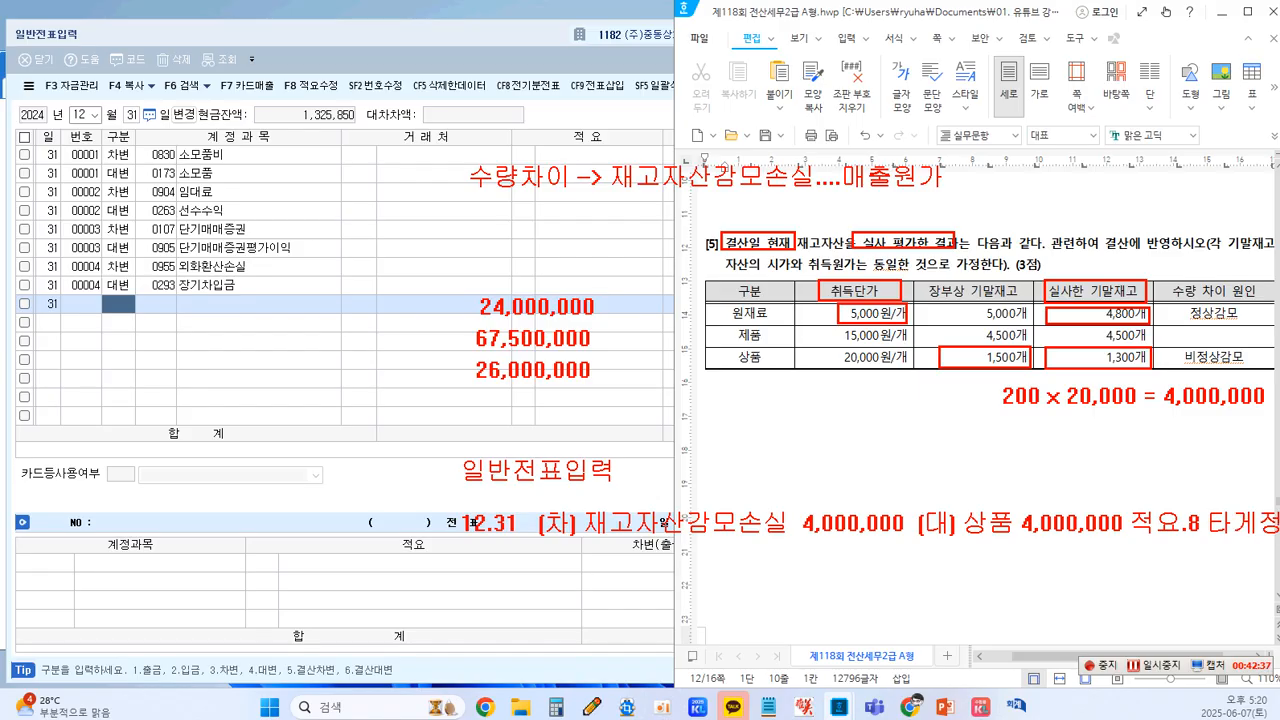
pyautogui.press('BackSpace')
pyautogui.write('계저')
pyautogui.moveTo(455, 452)
pyautogui.mouseDown()
pyautogui.moveTo(558, 497)
pyautogui.moveTo(621, 491)
pyautogui.mouseUp()
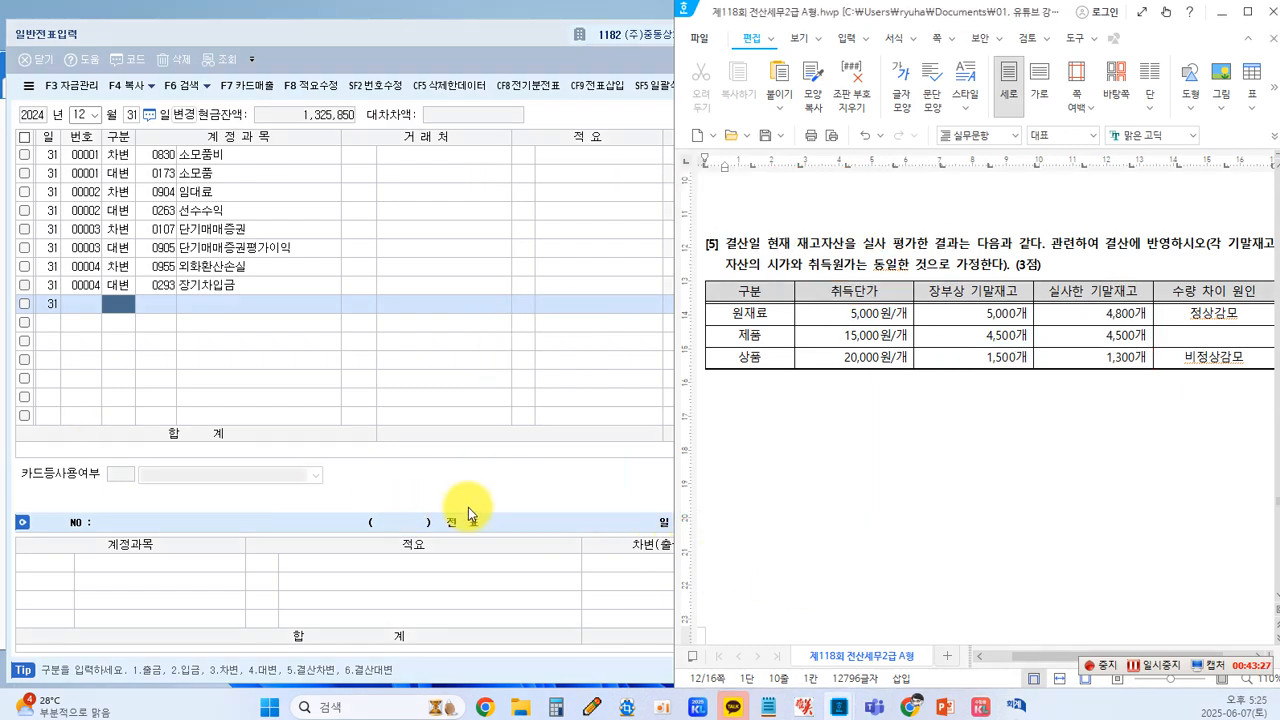
# Start a new 차변 line dated 12월 31일 in the voucher grid with account 0959 재고자산감모손실.
pyautogui.click(525, 267)
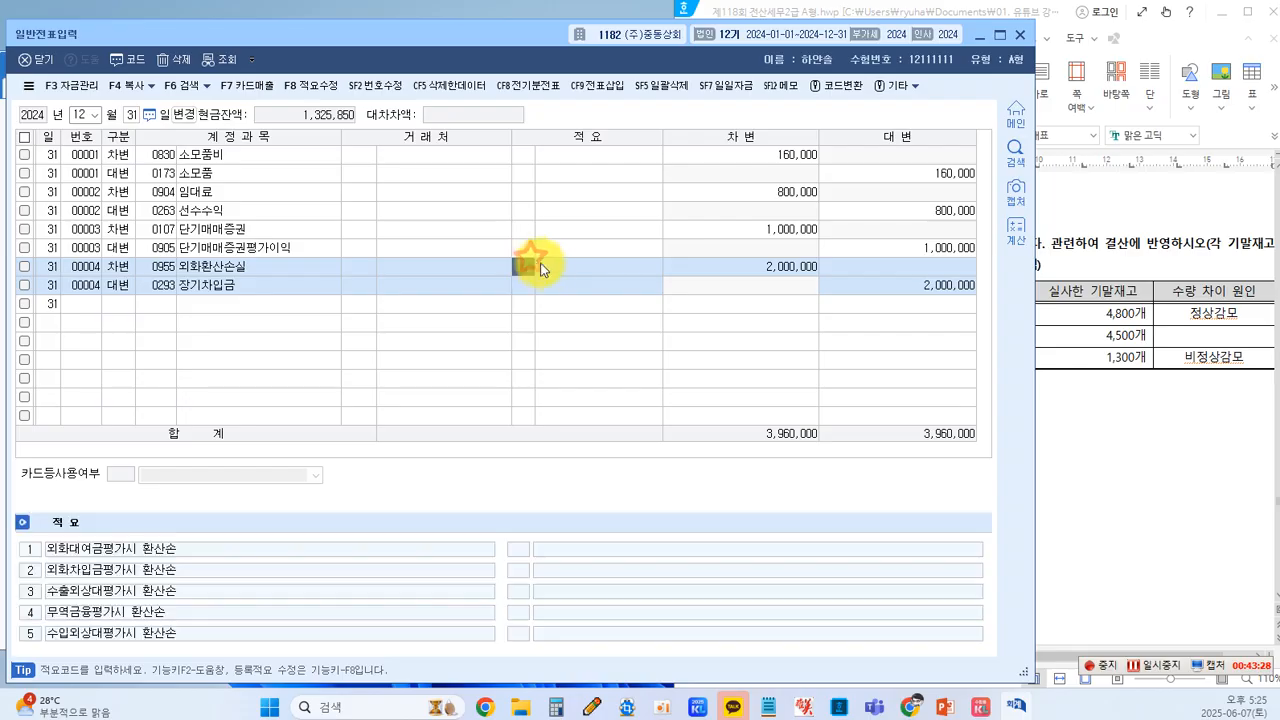
pyautogui.click(1187, 412)
pyautogui.click(130, 303)
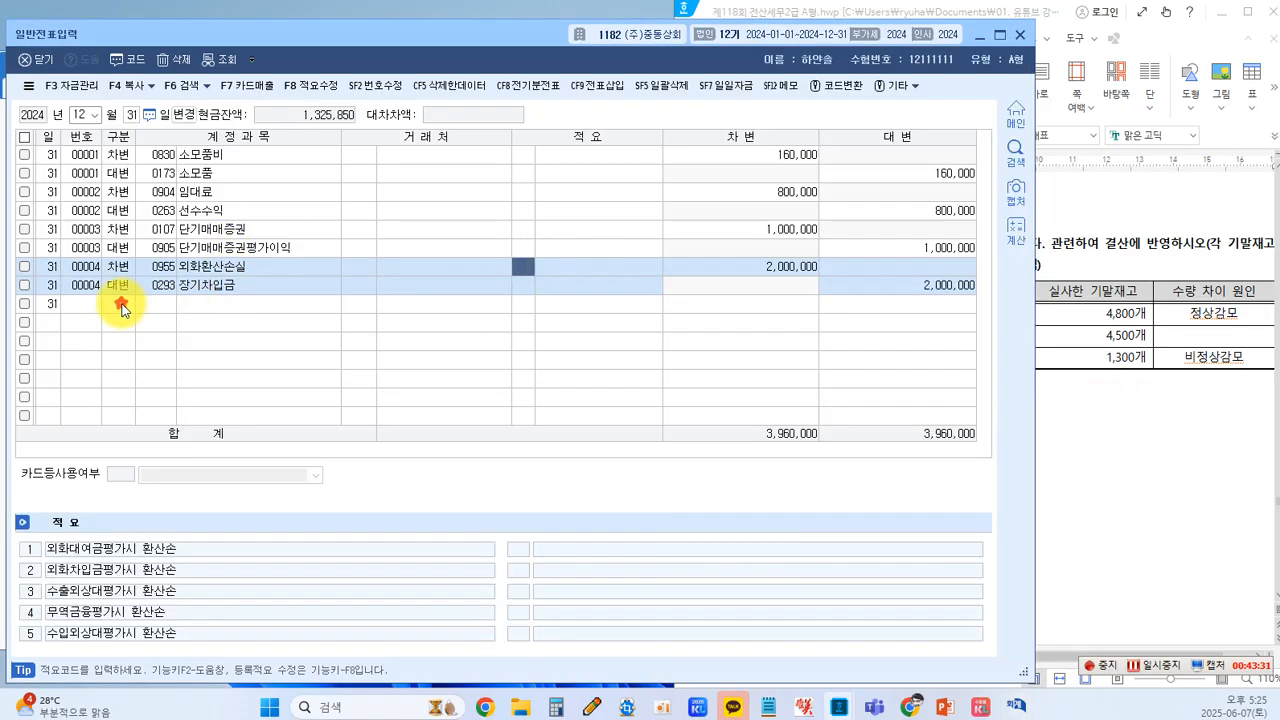
pyautogui.write('3')
pyautogui.press('Return')
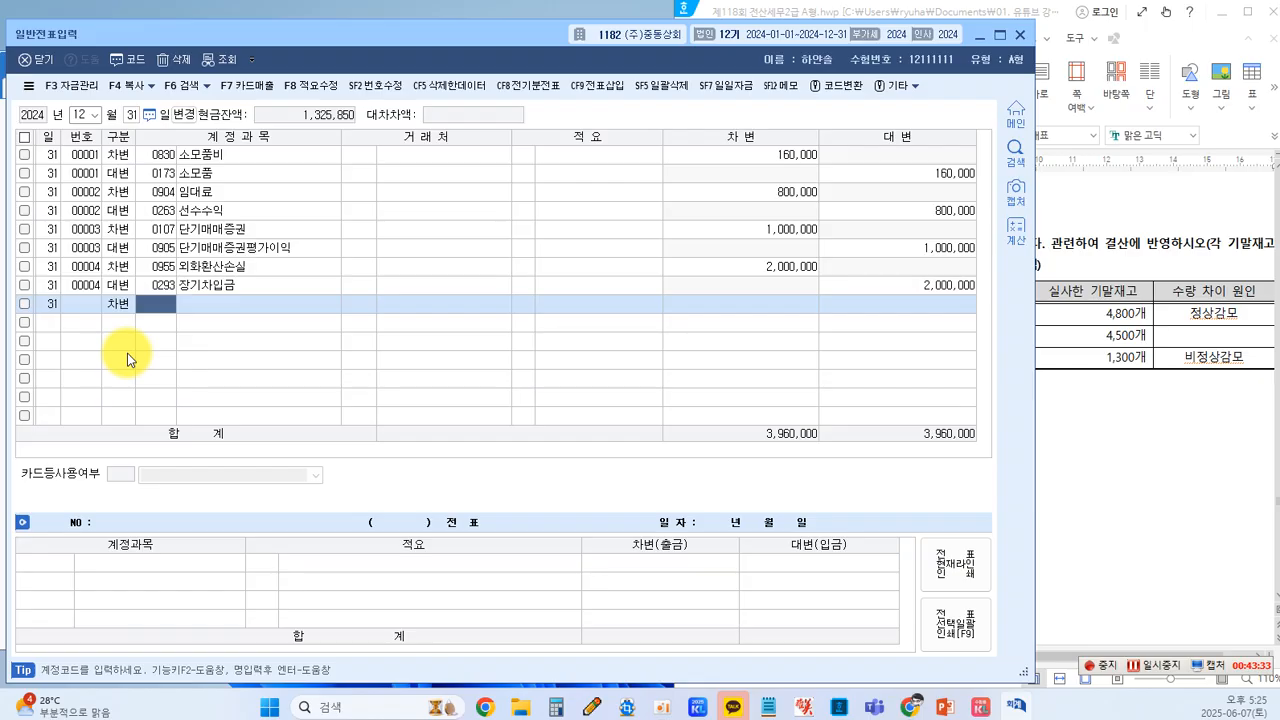
pyautogui.press('F2')
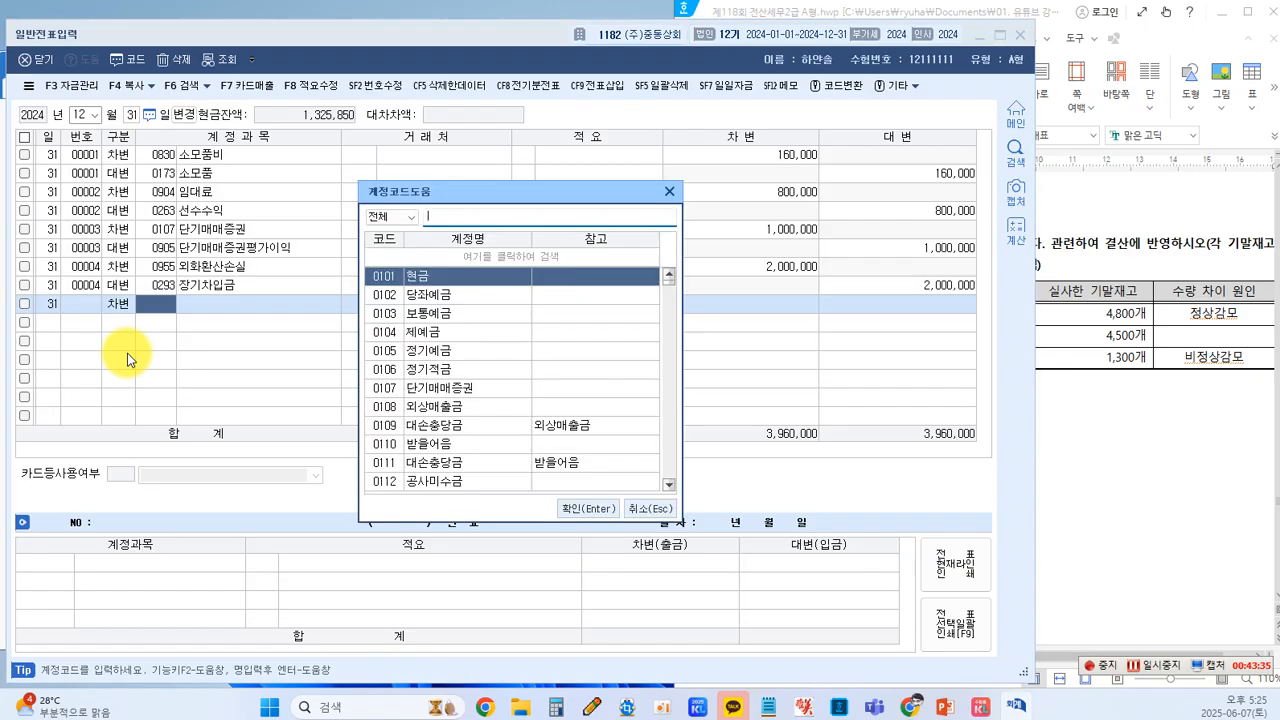
pyautogui.write('재고자산')
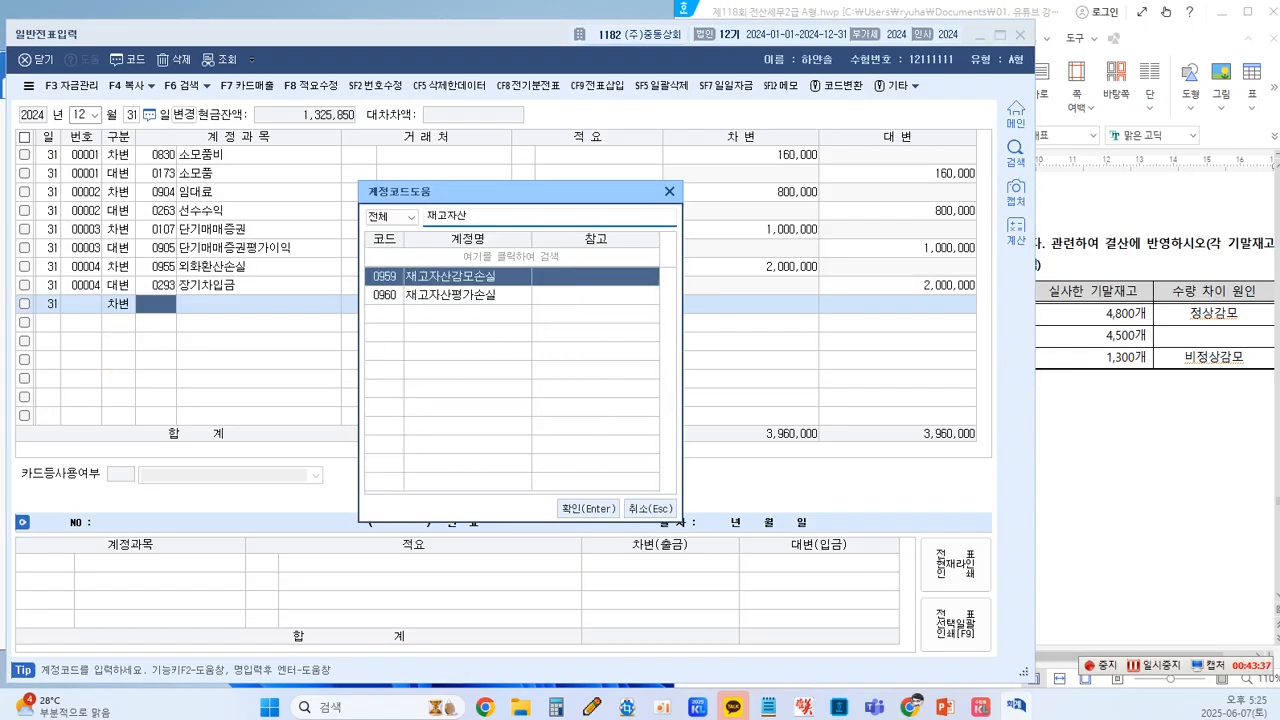
pyautogui.press('Return')
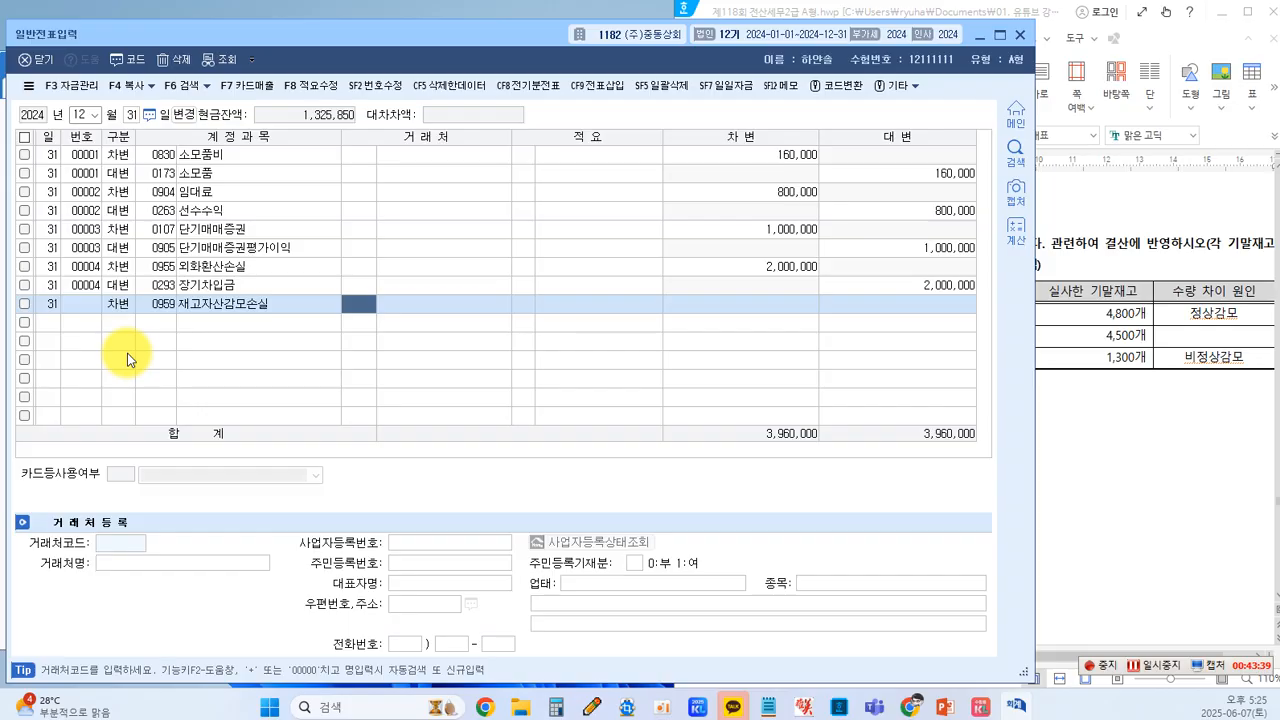
# Enter 4,000,000 as the 재고자산감모손실 line's 차변 amount, leaving 거래처 and 적요 blank.
pyautogui.press('Return')
pyautogui.press('Return')
pyautogui.press('Return')
pyautogui.write('4,000')
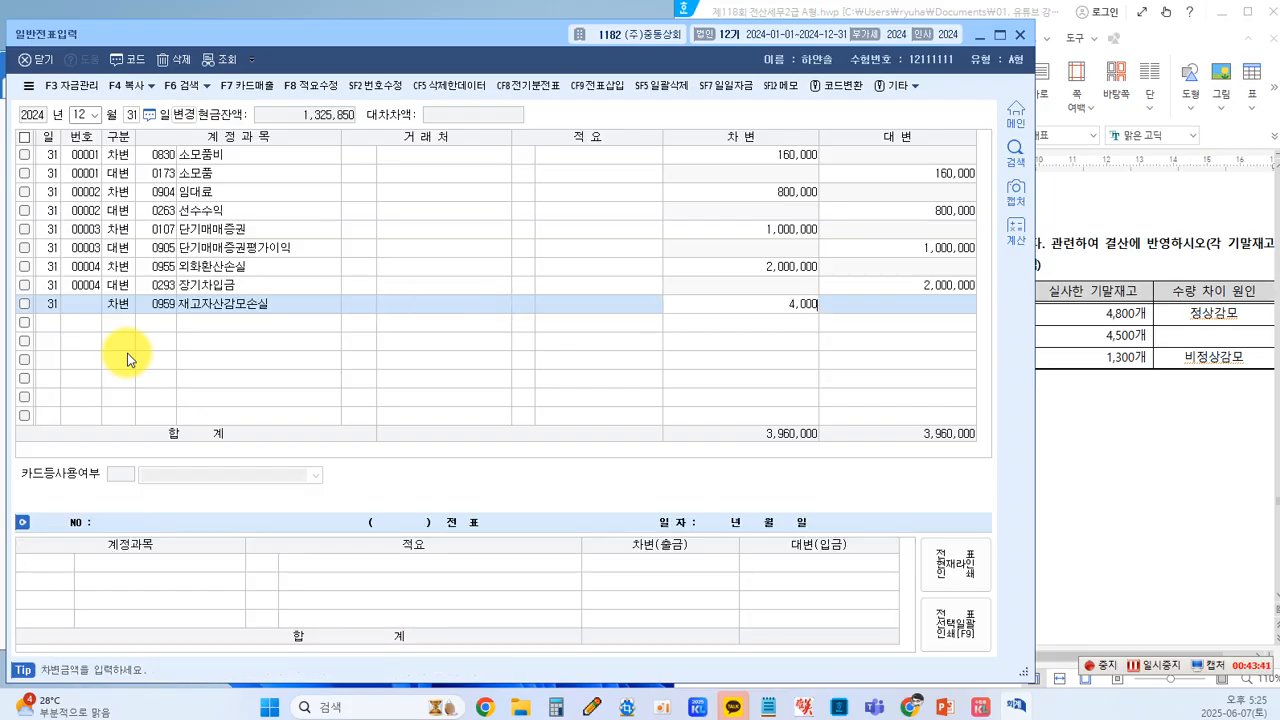
pyautogui.write(',000')
pyautogui.press('Return')
pyautogui.press('Return')
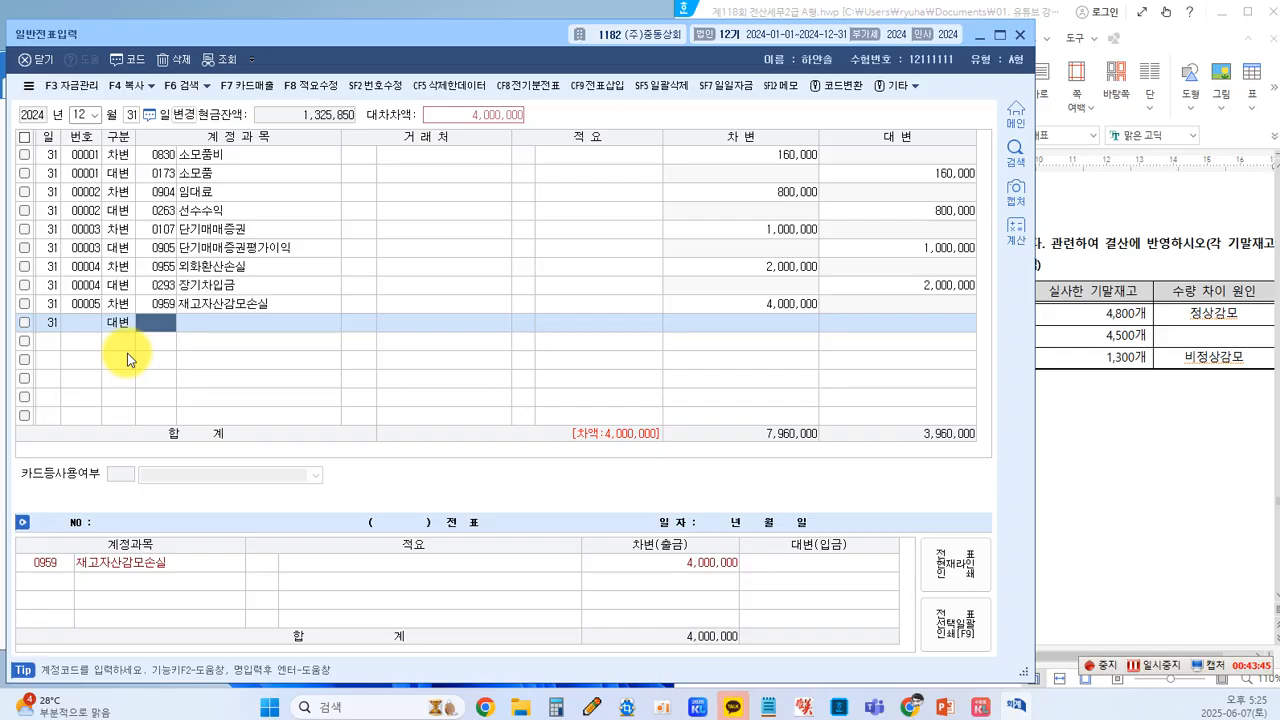
# Complete the 12월 31일 voucher with a 대변 line for 0146 상품, 4,000,000, using 적요 8 타계정으로 대체액 and no 거래처.
pyautogui.write('상')
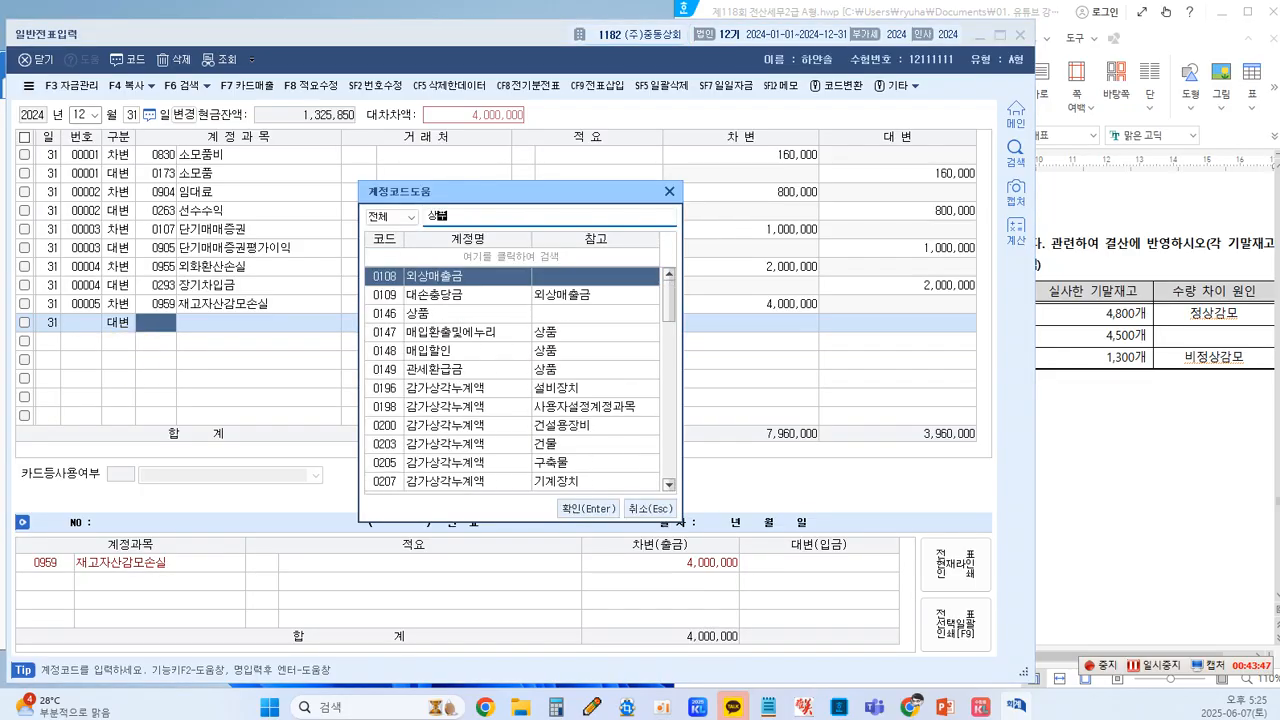
pyautogui.write('품')
pyautogui.press('Return')
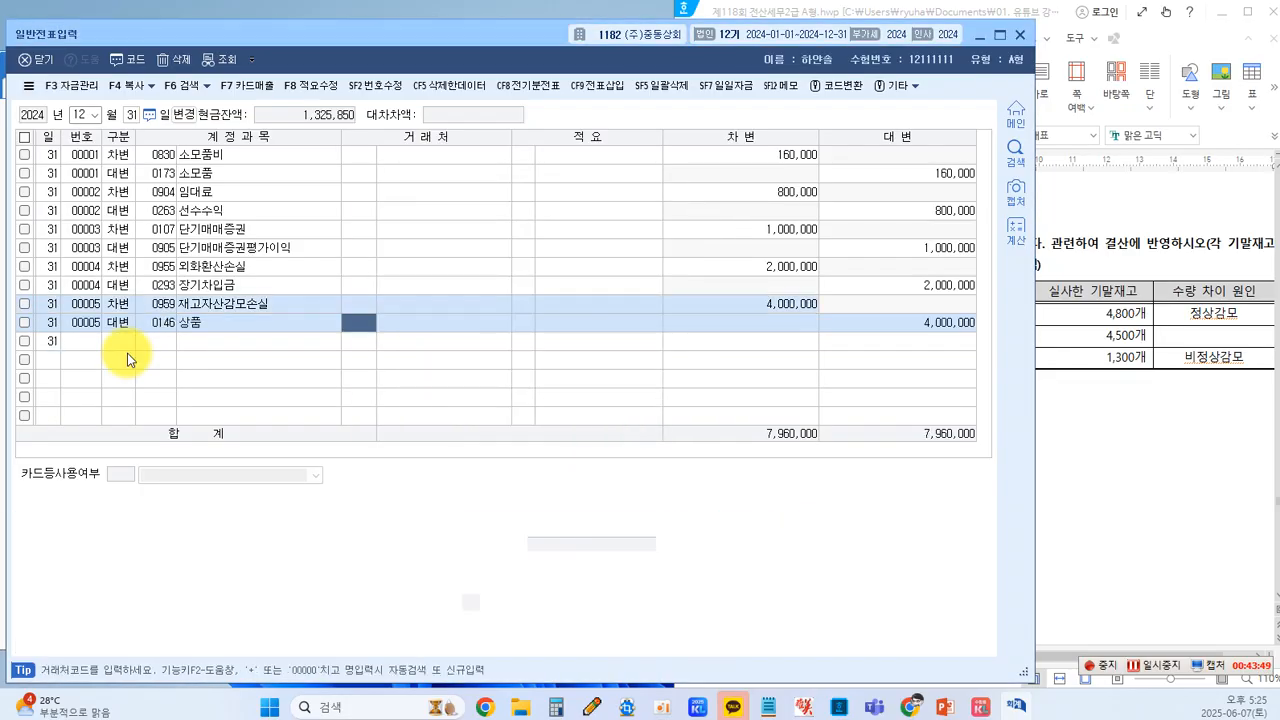
pyautogui.press('Return')
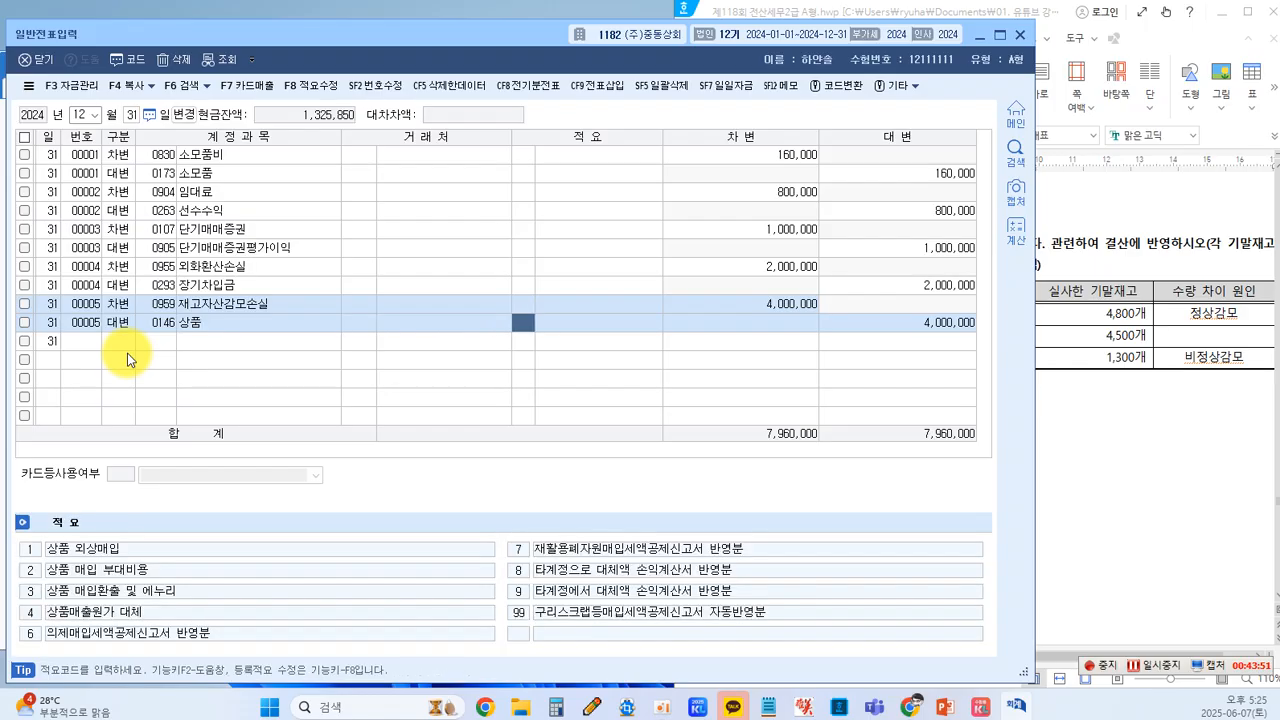
pyautogui.press('Return')
pyautogui.press('Return')
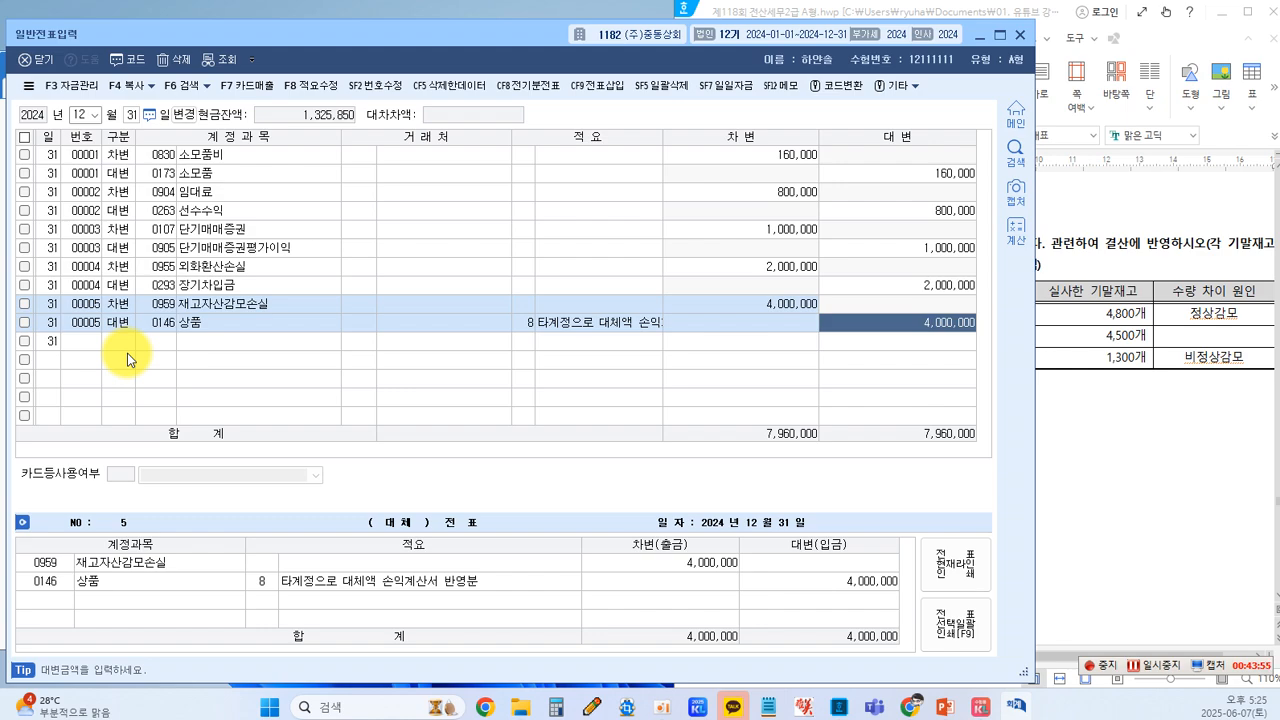
pyautogui.press('Return')
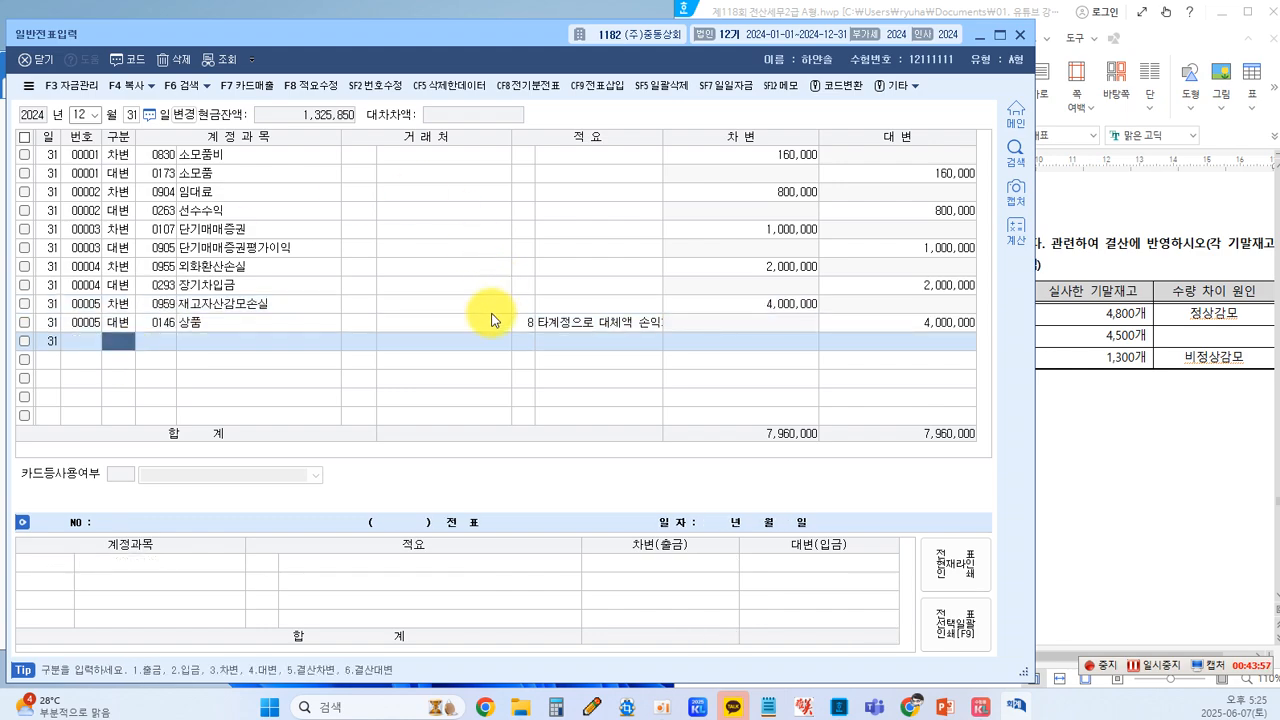
# Close 일반전표입력 and open 결산자료입력 for the period 2024년 01월 to 2024년 12월.
pyautogui.click(1019, 34)
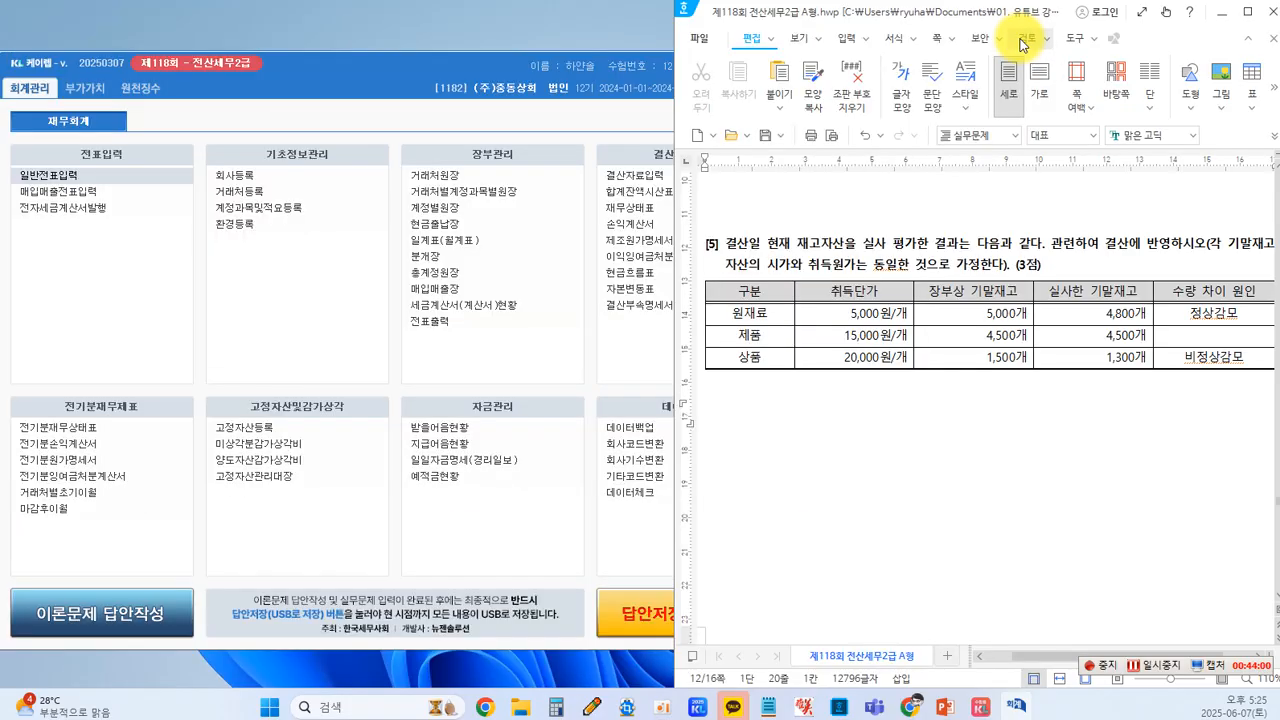
pyautogui.click(357, 80)
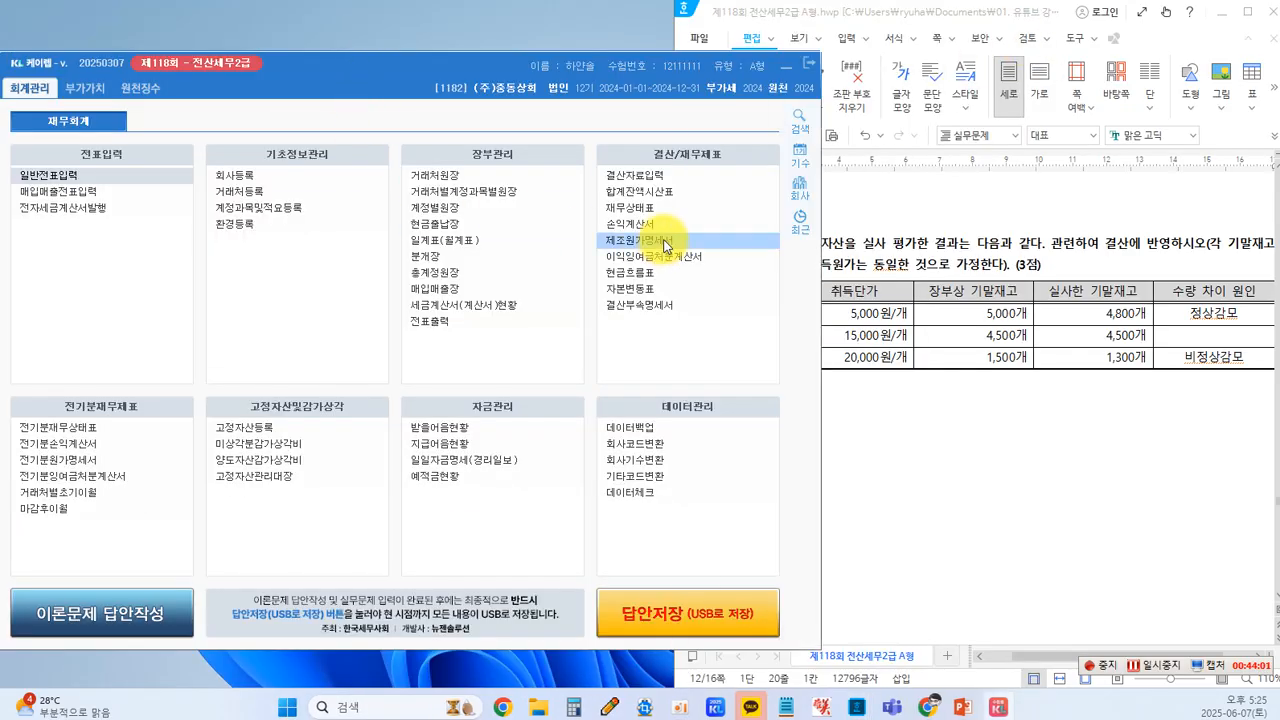
pyautogui.click(634, 180)
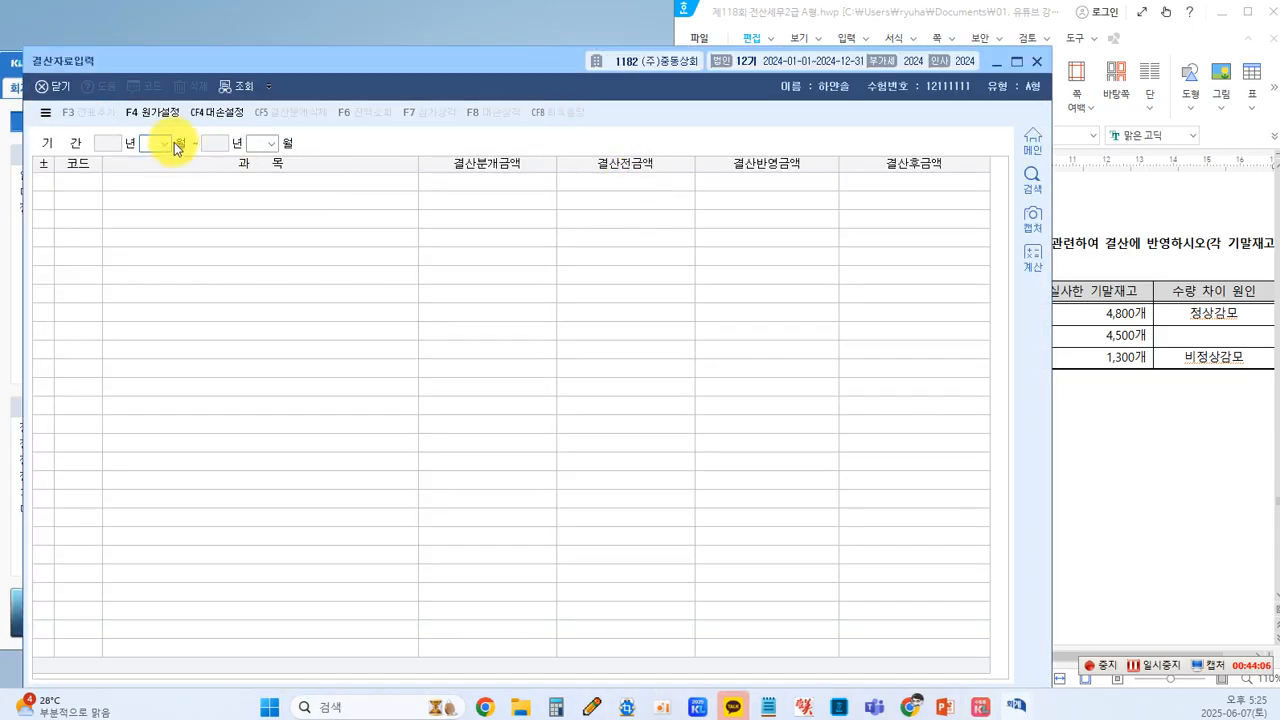
pyautogui.click(172, 143)
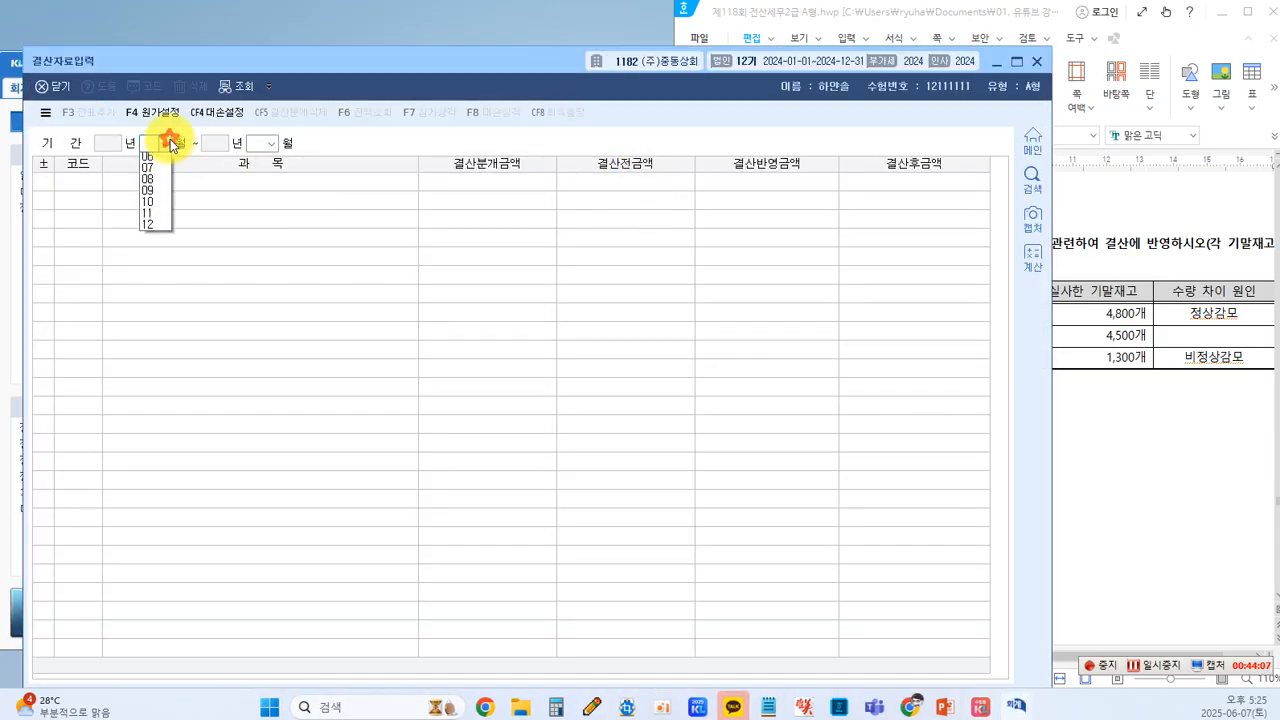
pyautogui.click(150, 158)
pyautogui.click(270, 143)
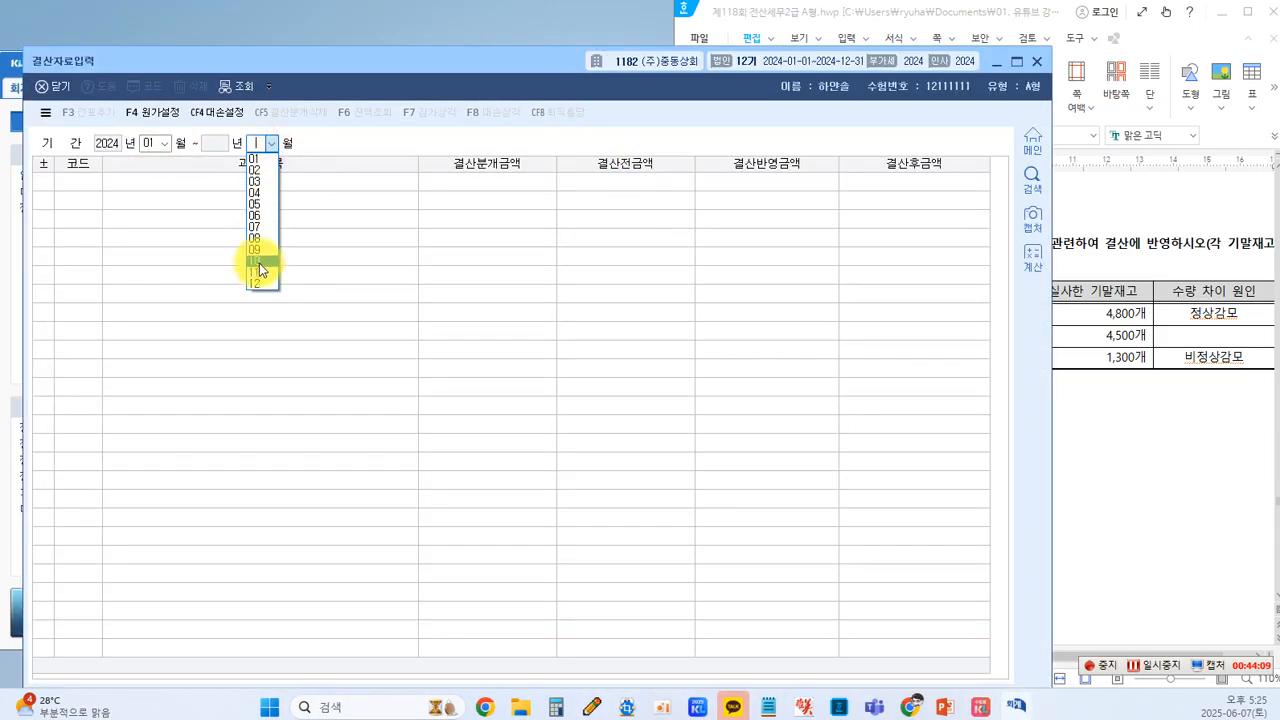
pyautogui.click(262, 285)
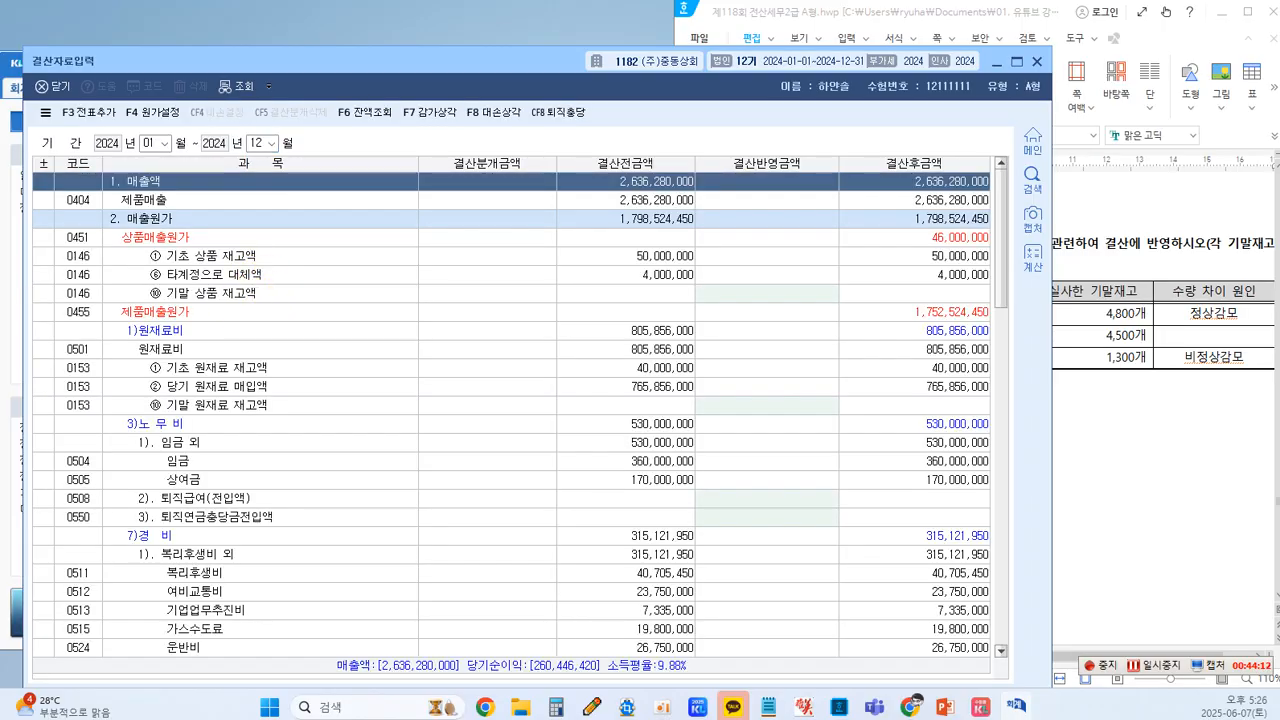
# Enter 결산반영금액 of 26,000,000 for 기말 상품 재고액 and 24,000,000 for 기말 원재료 재고액.
pyautogui.click(255, 294)
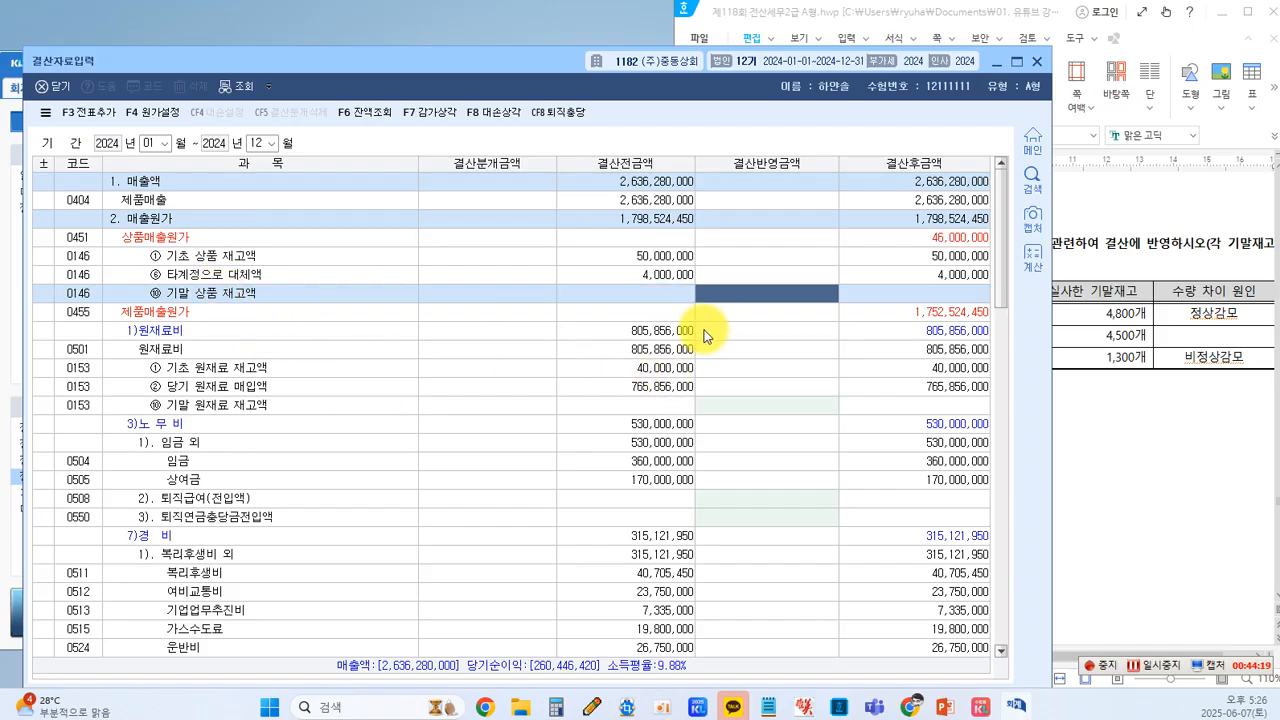
pyautogui.write('26,000,000')
pyautogui.press('Return')
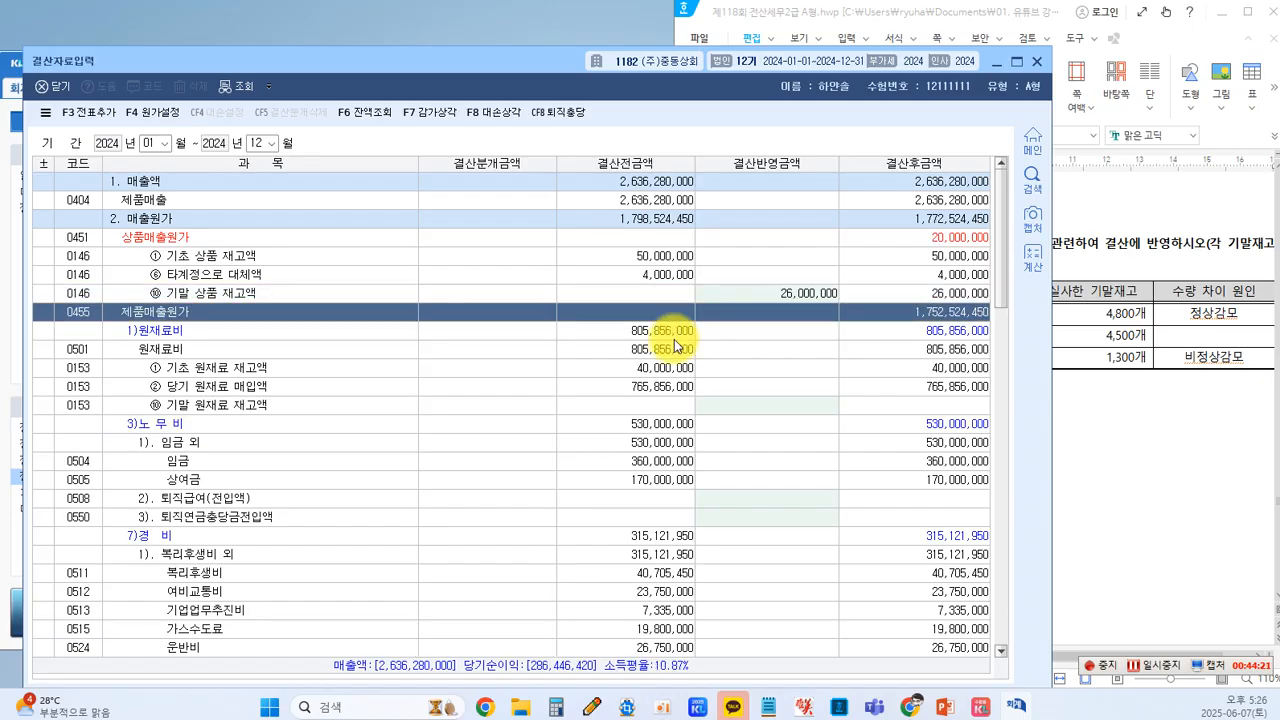
pyautogui.click(215, 405)
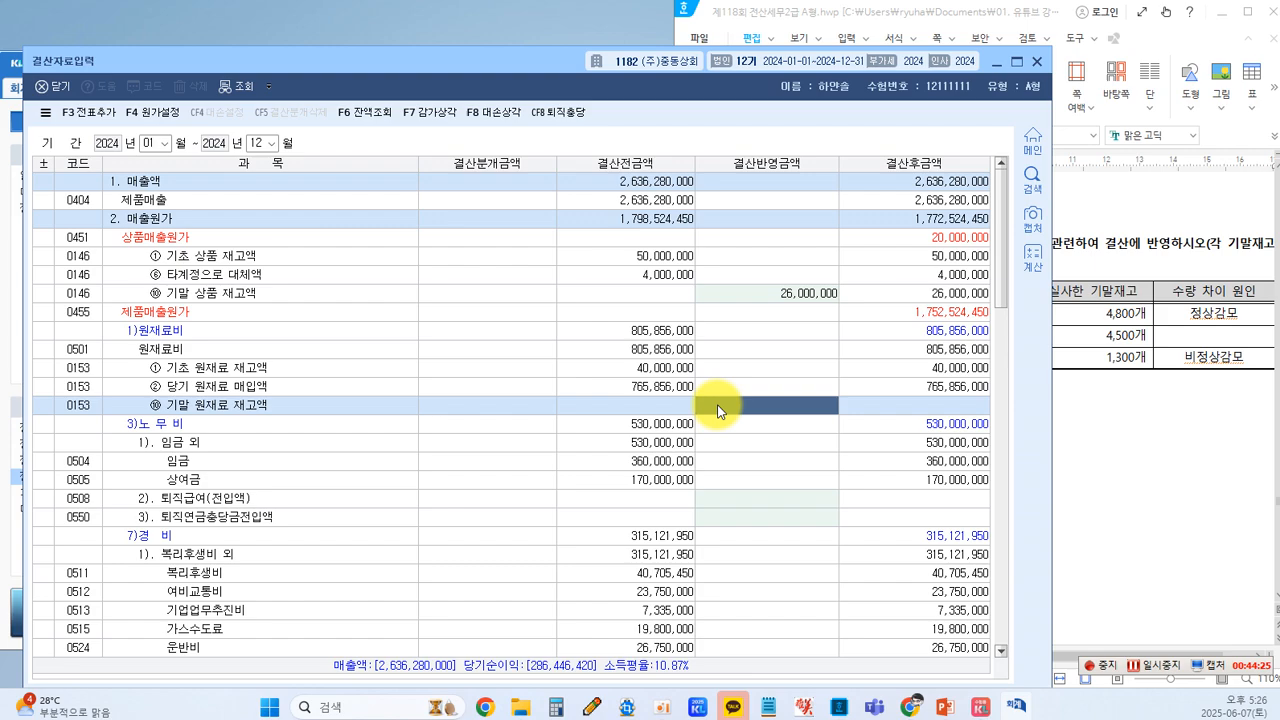
pyautogui.write('24')
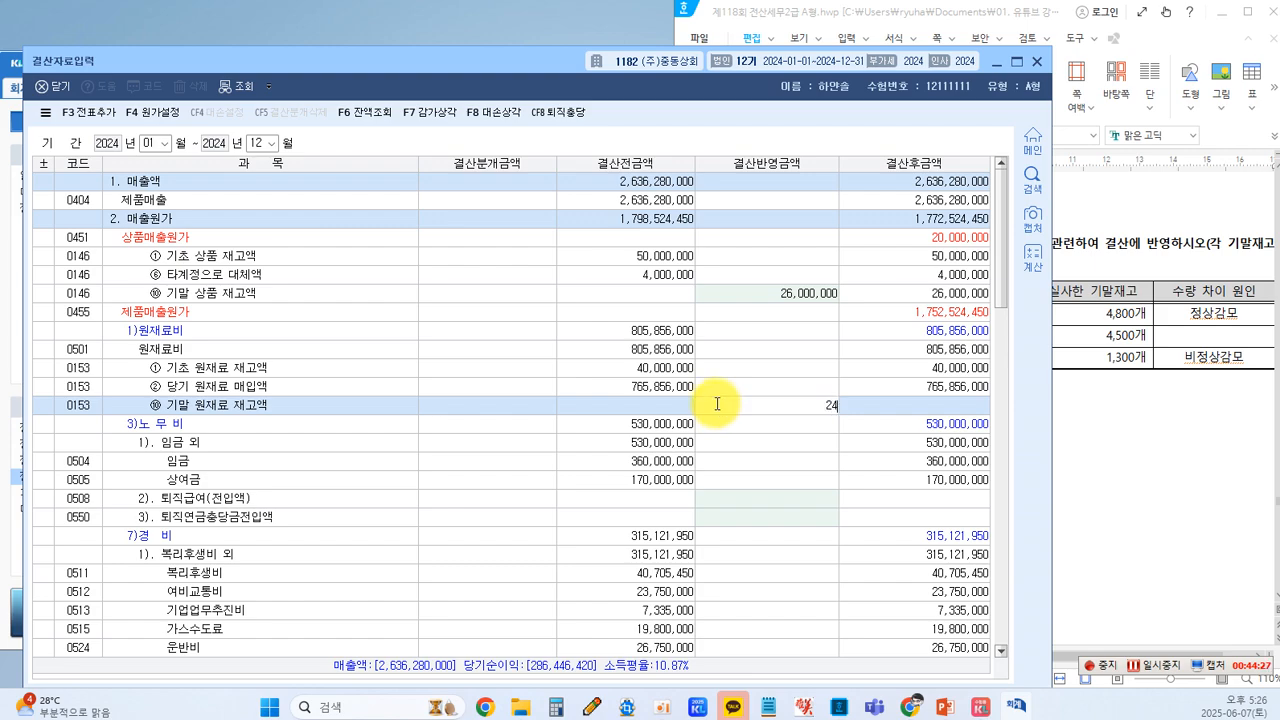
pyautogui.write(',000,000')
pyautogui.press('Return')
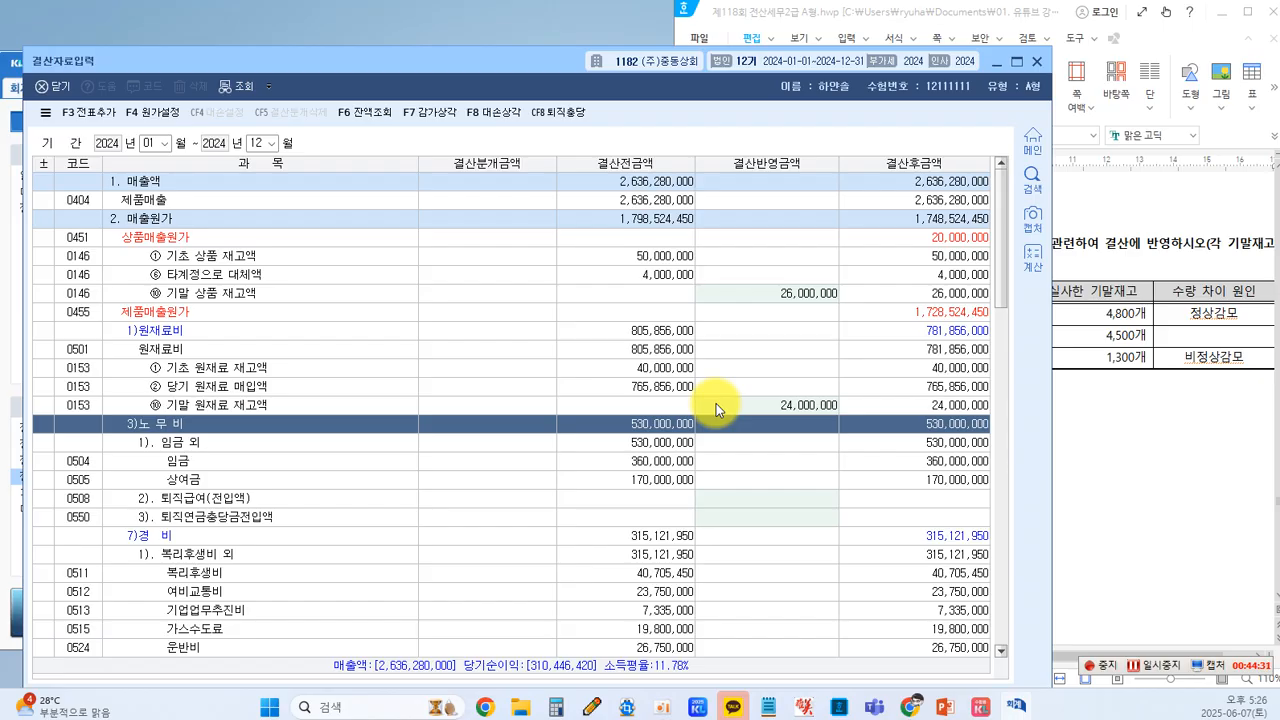
# Enter 67,500,000 as the 결산반영금액 for 기말 제품 재고액.
pyautogui.scroll(-5, 716, 403)
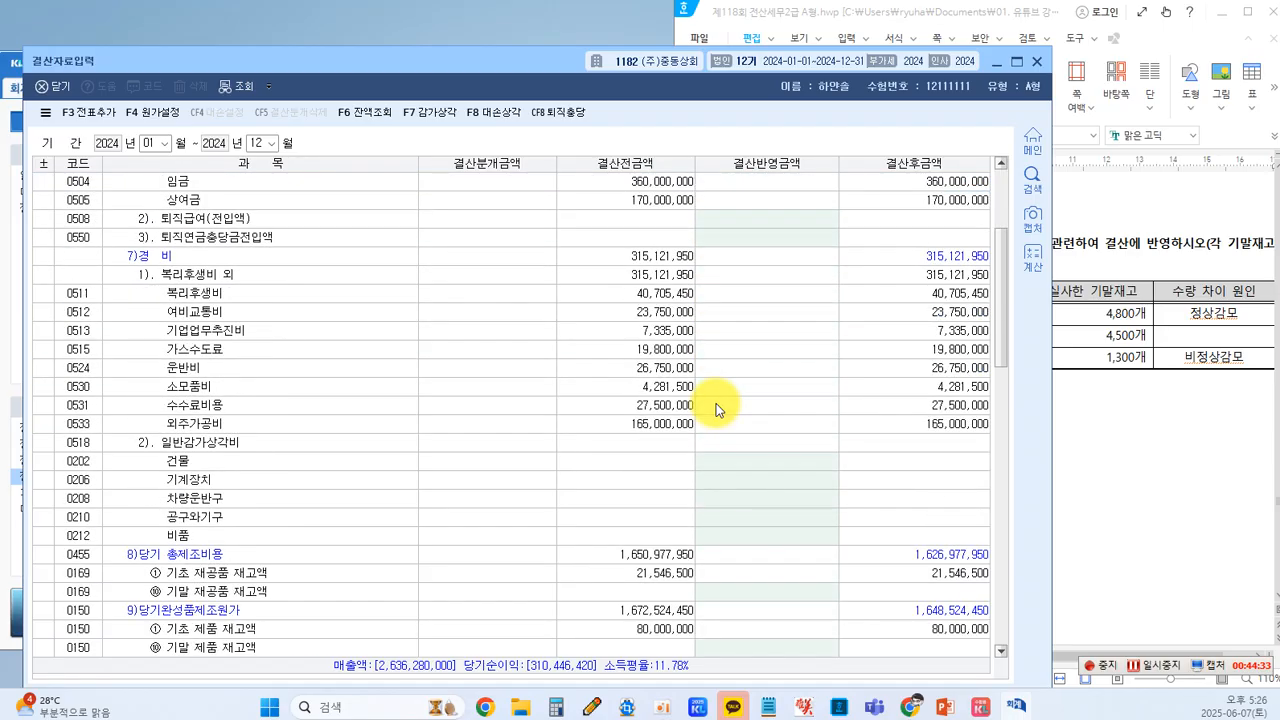
pyautogui.scroll(-1, 698, 418)
pyautogui.click(207, 595)
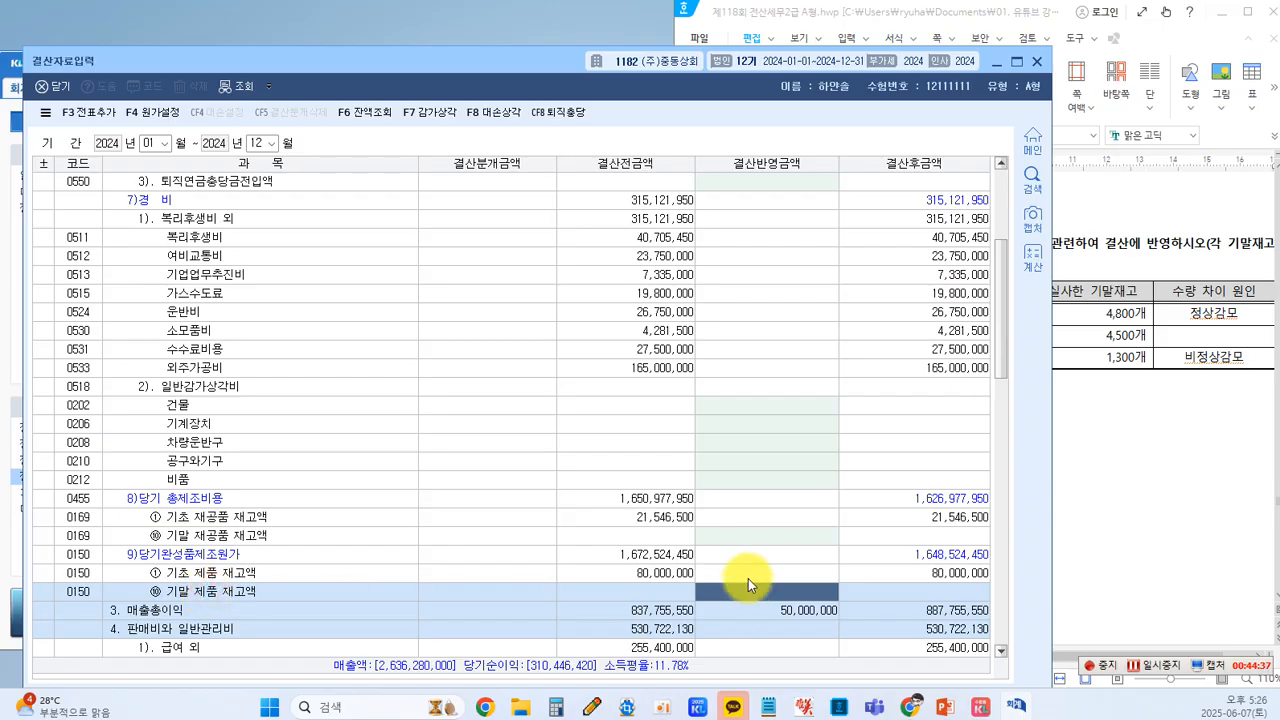
pyautogui.write('67500000')
pyautogui.press('Return')
pyautogui.click(489, 499)
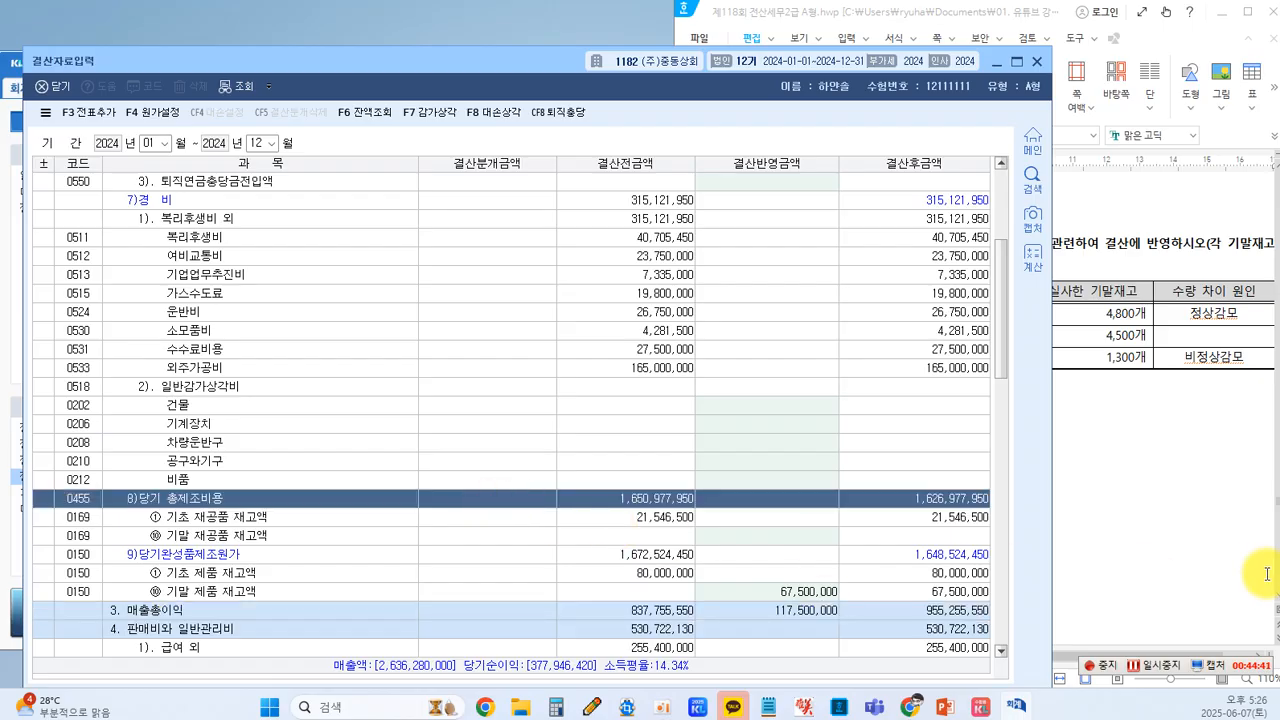
# Check question [5]'s inventory table in the exam document and add the closing entries from 결산자료입력 to 일반전표.
pyautogui.click(1150, 536)
pyautogui.scroll(-8, 830, 405)
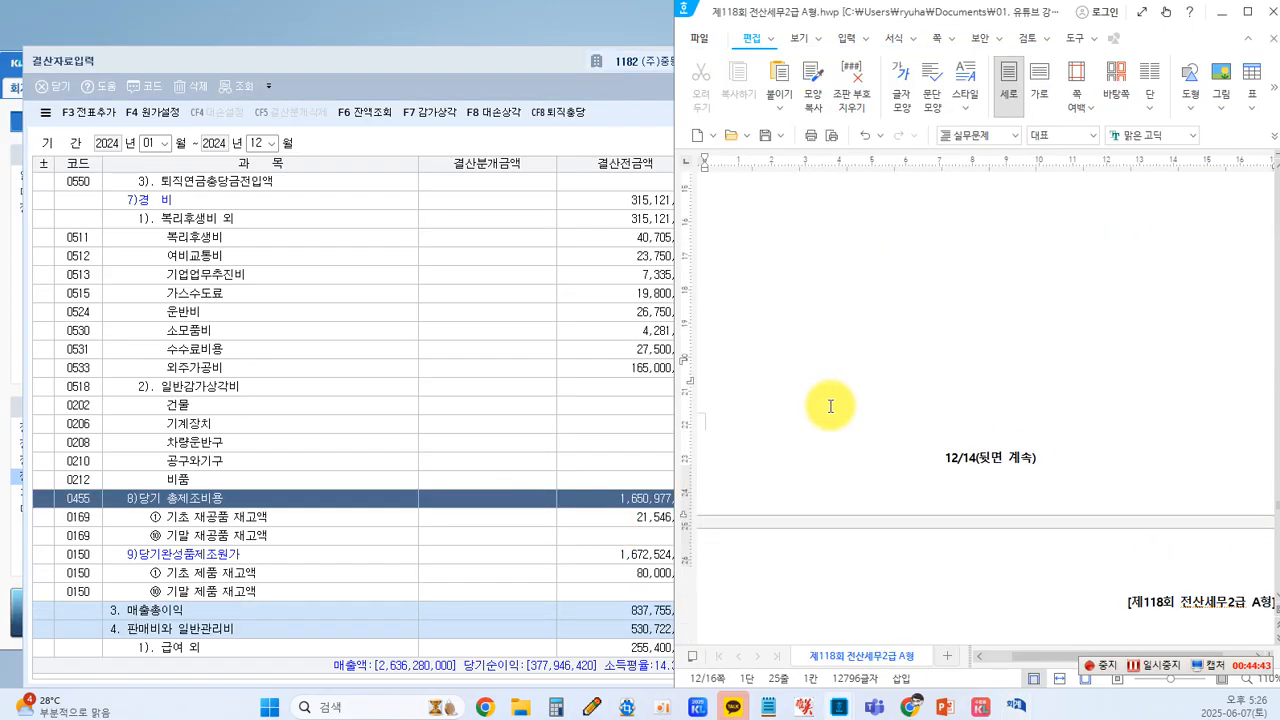
pyautogui.scroll(6, 835, 410)
pyautogui.scroll(3, 838, 412)
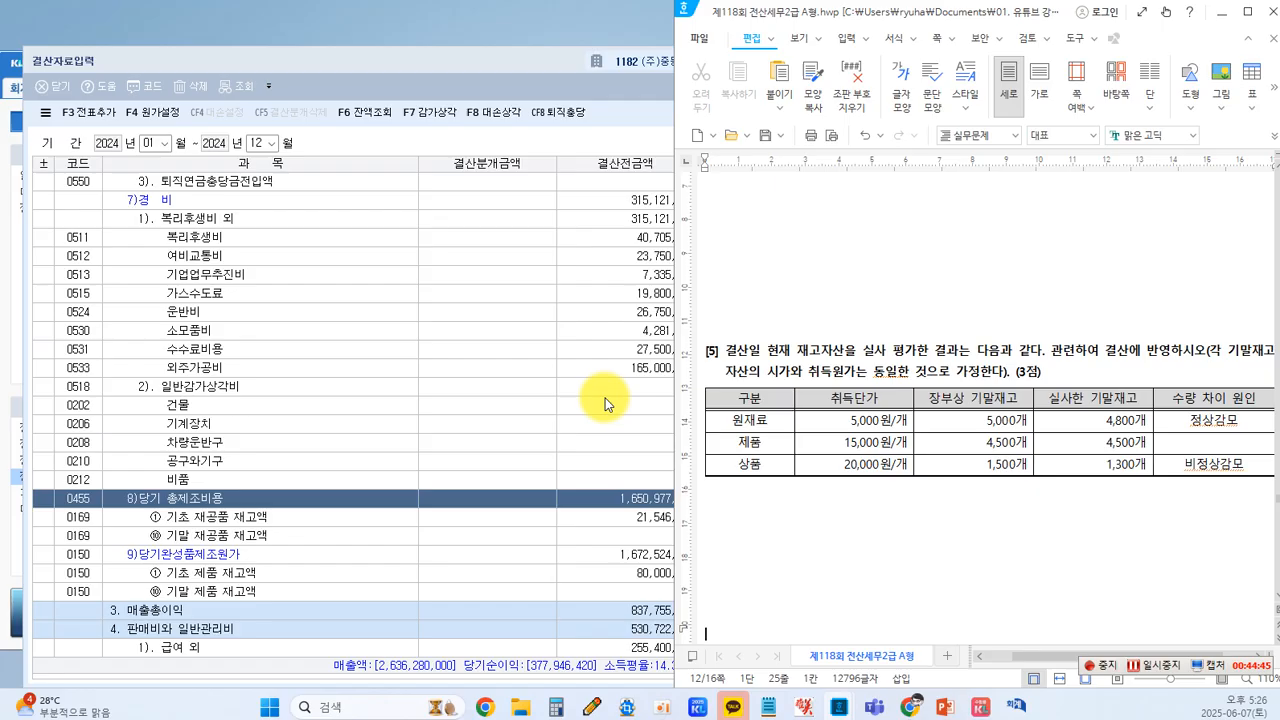
pyautogui.click(411, 406)
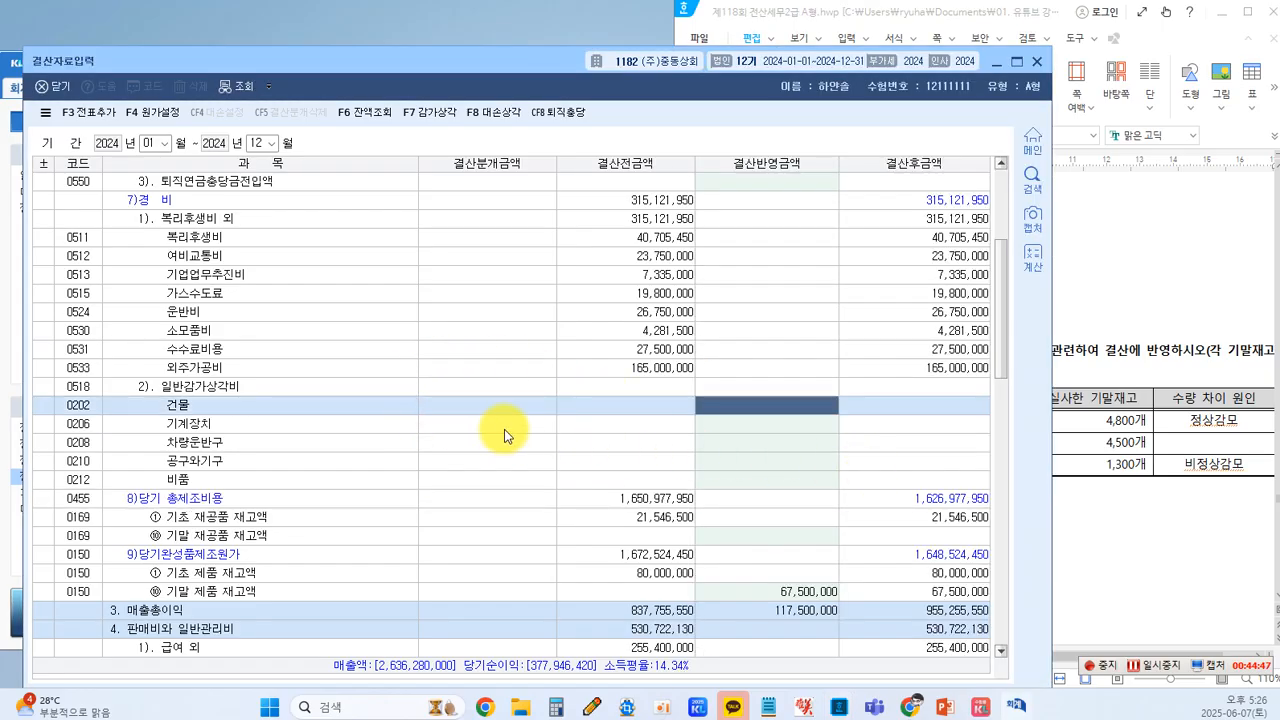
pyautogui.click(89, 117)
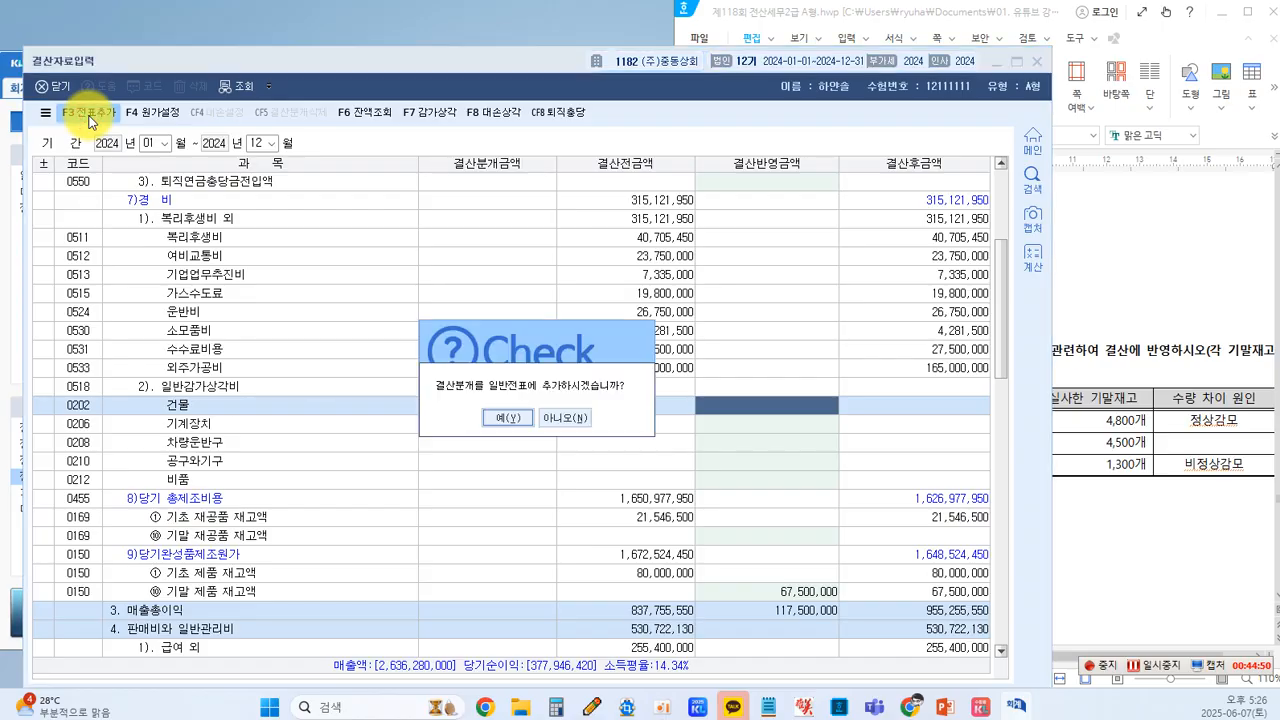
pyautogui.click(500, 416)
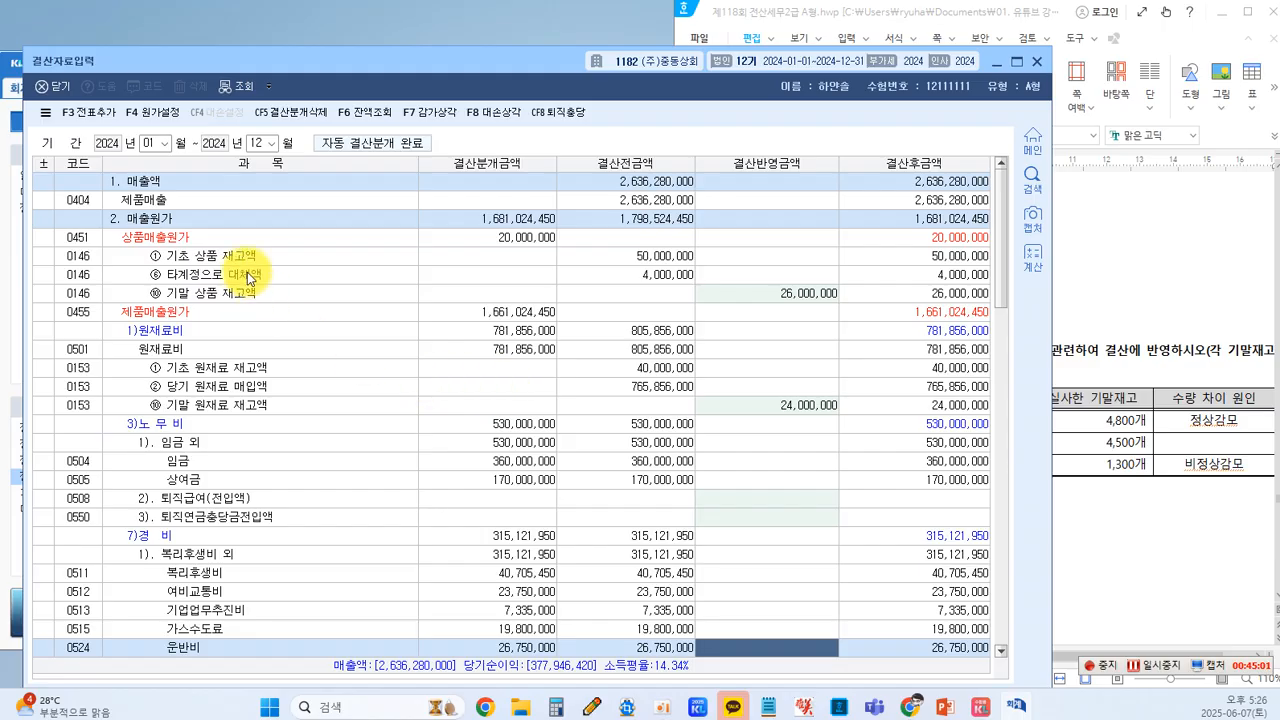
# Look back through 문제4 in the exam document, from question [5] up to question [1].
pyautogui.click(1142, 525)
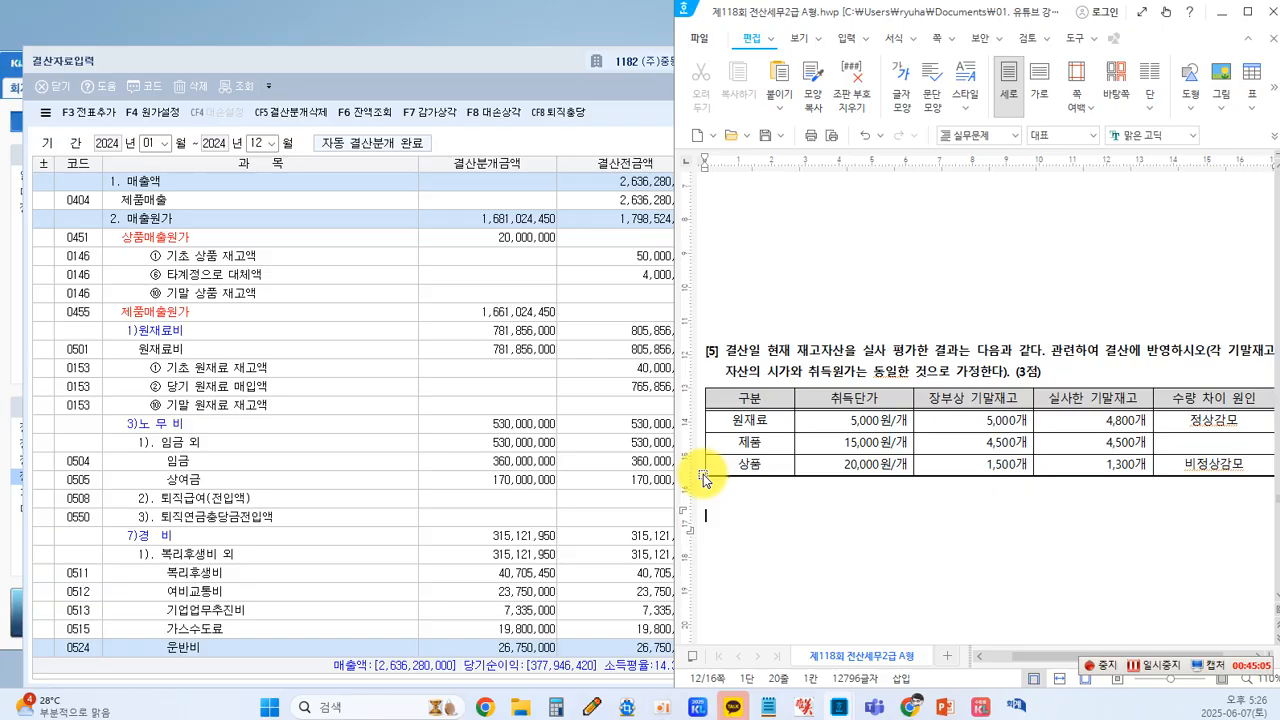
pyautogui.click(704, 510)
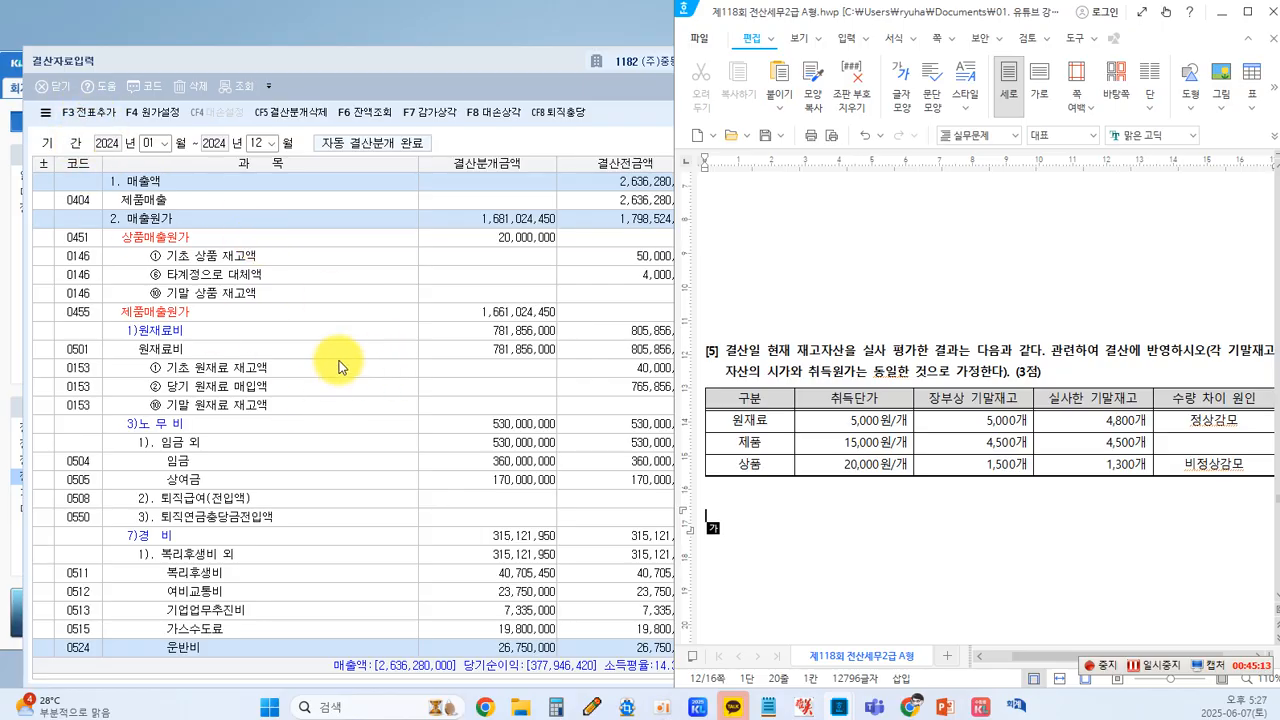
pyautogui.click(918, 541)
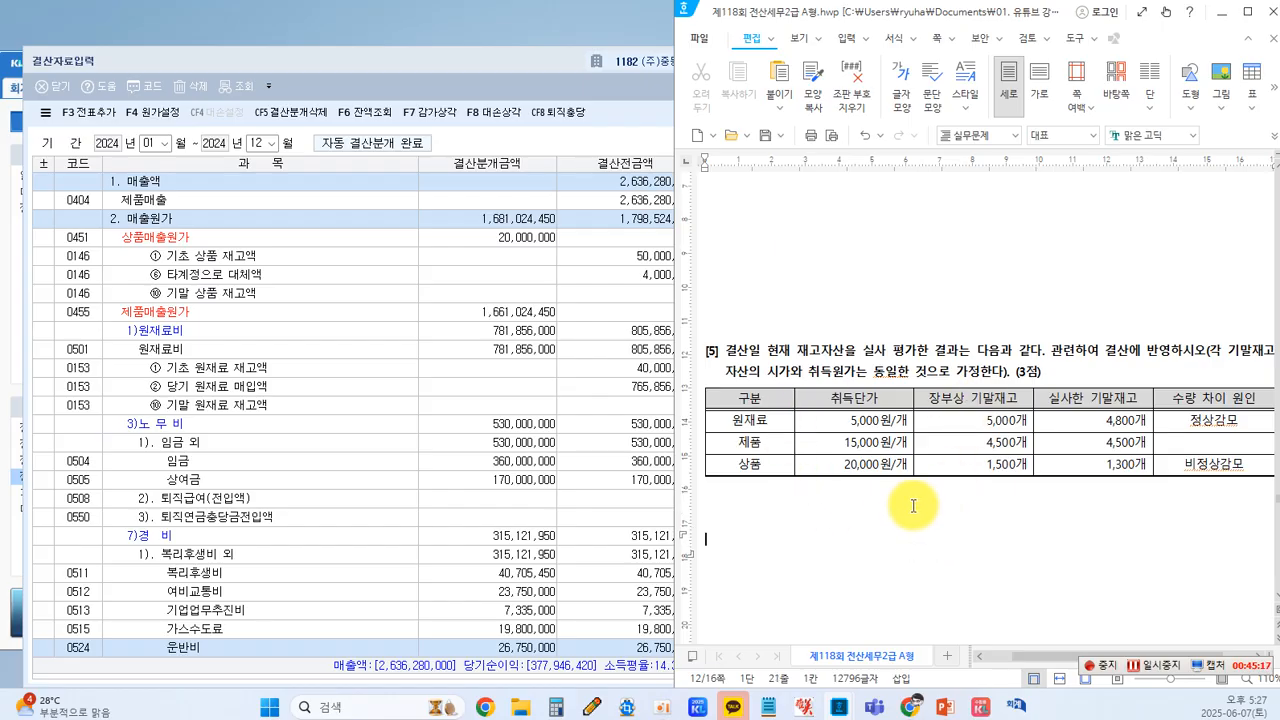
pyautogui.scroll(2, 896, 484)
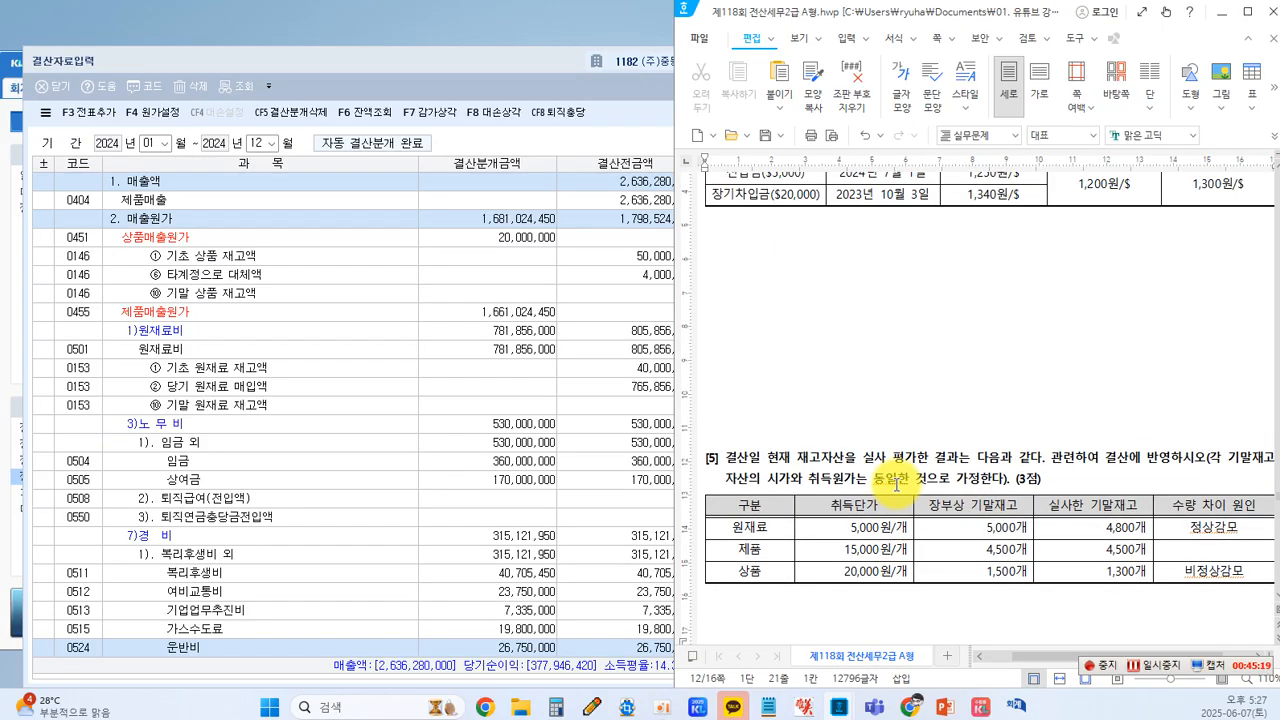
pyautogui.scroll(5, 896, 484)
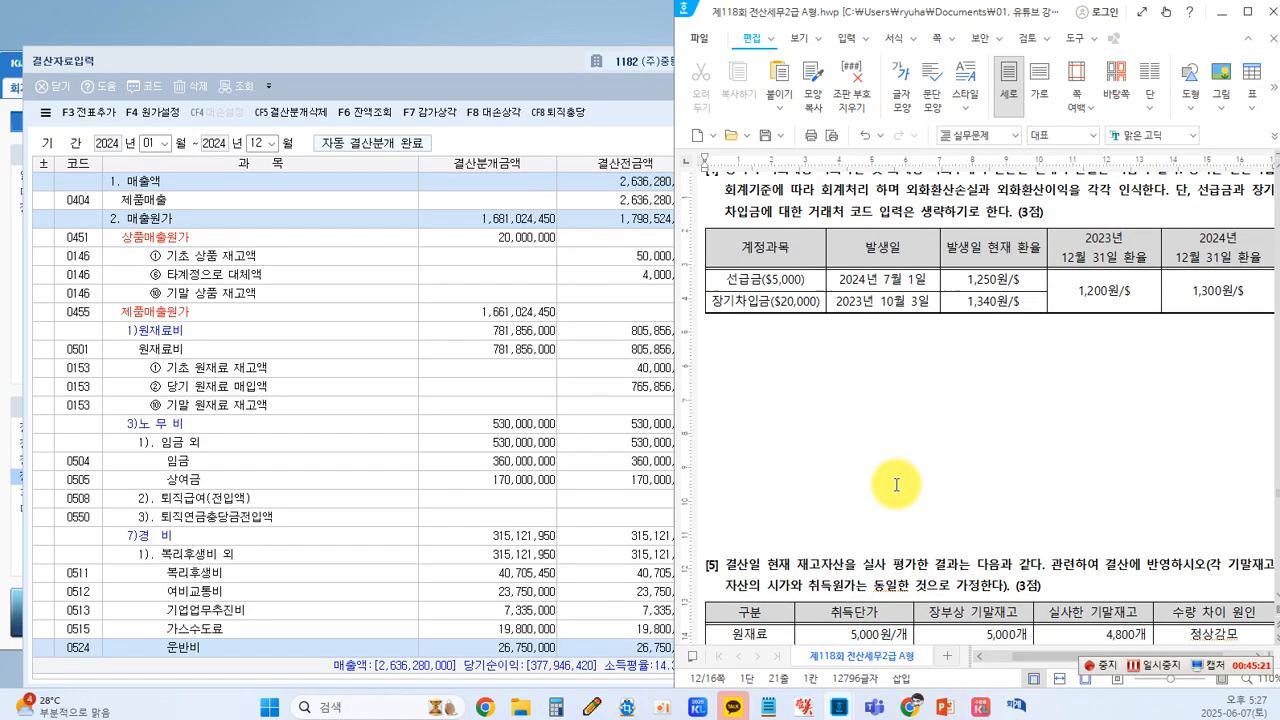
pyautogui.scroll(10, 896, 484)
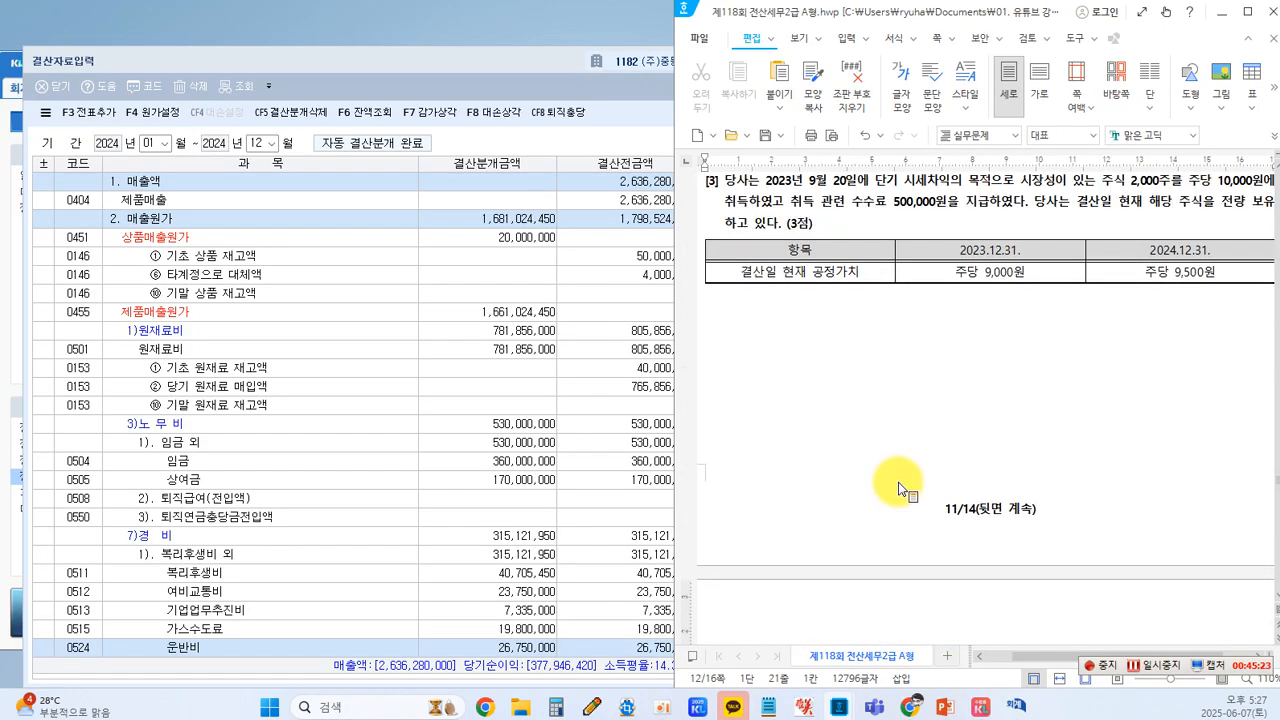
pyautogui.scroll(9, 899, 489)
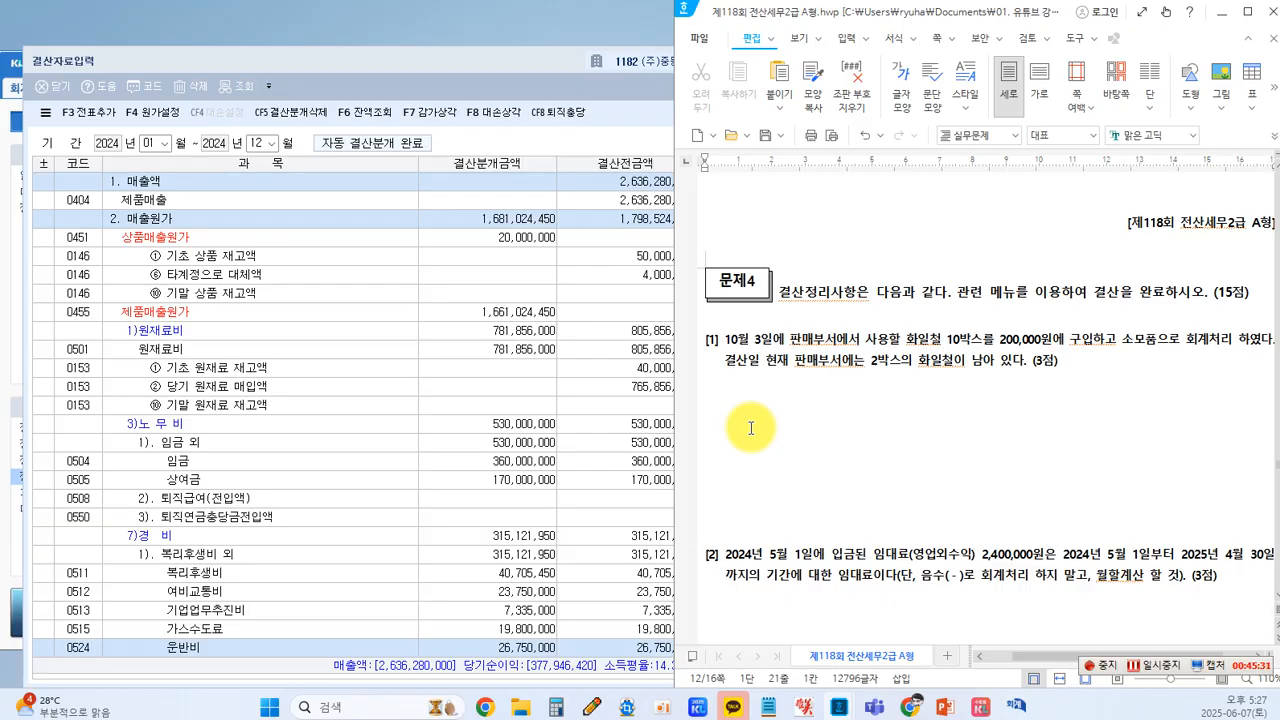
# Move on past 문제4 in the exam document to 문제5 question [1] on the 3월 payroll details.
pyautogui.click(874, 455)
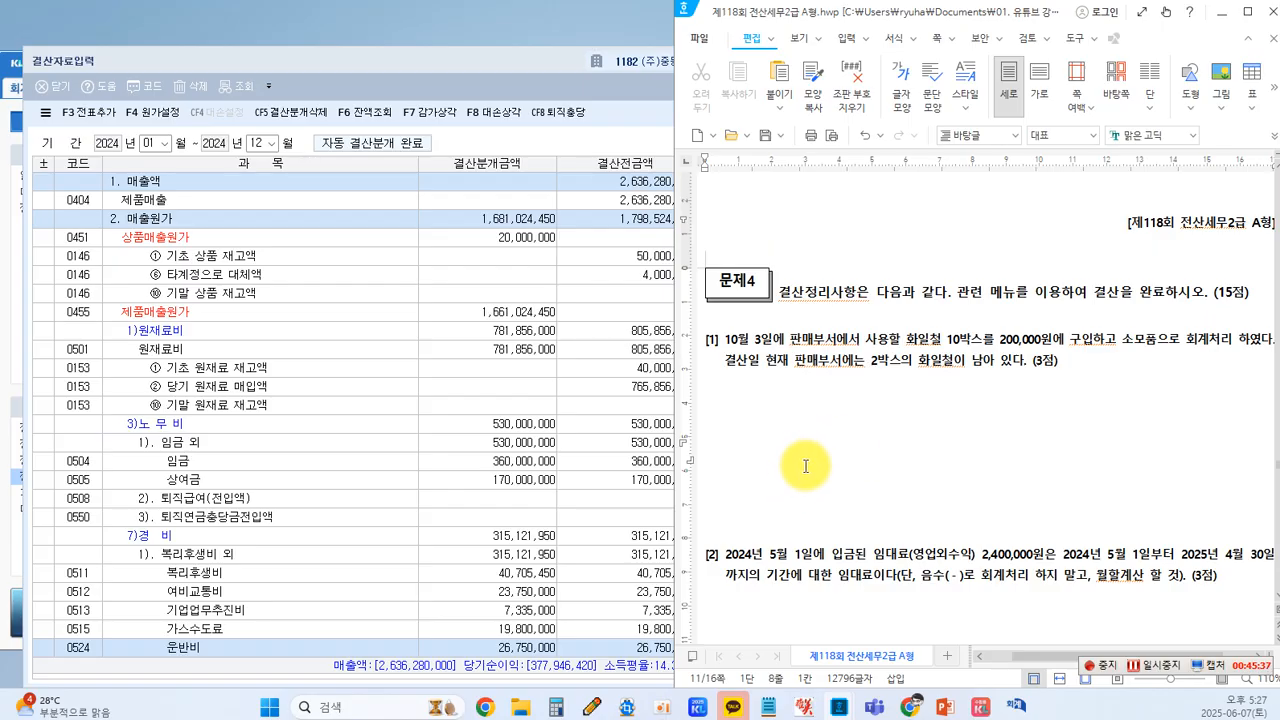
pyautogui.press('Hangul')
pyautogui.scroll(-10, 894, 478)
pyautogui.scroll(3, 901, 474)
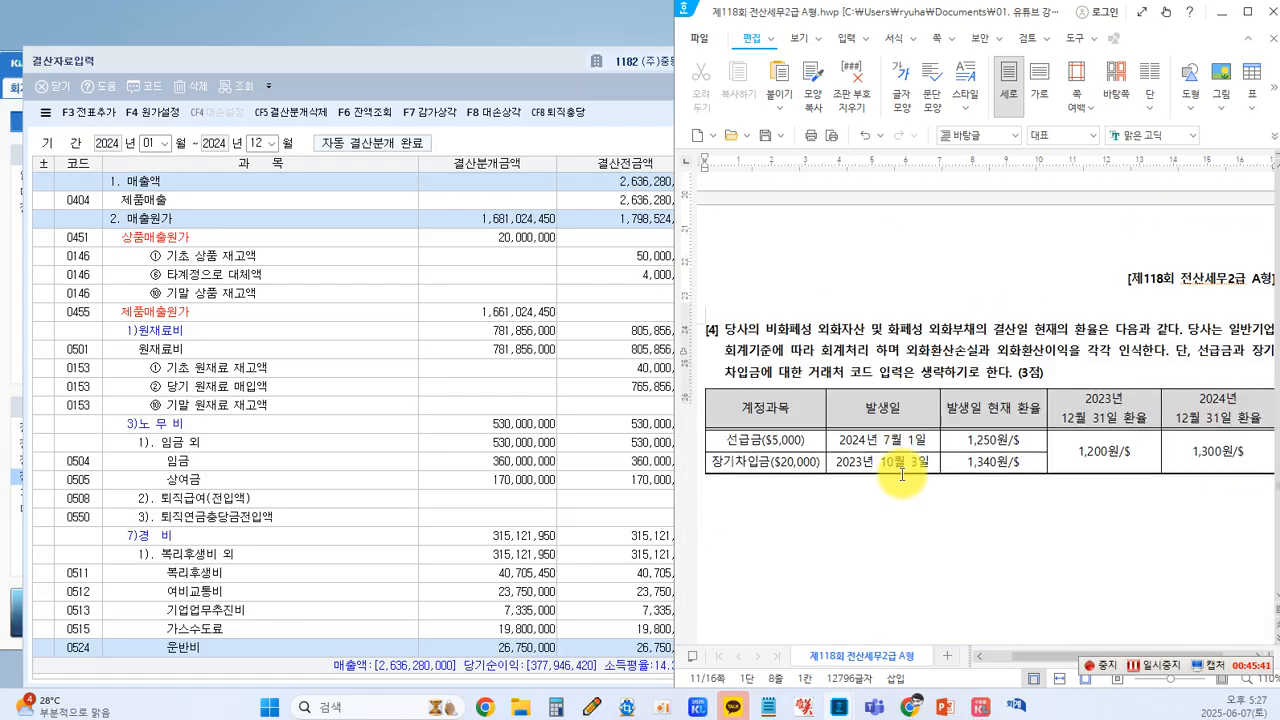
pyautogui.scroll(-5, 901, 474)
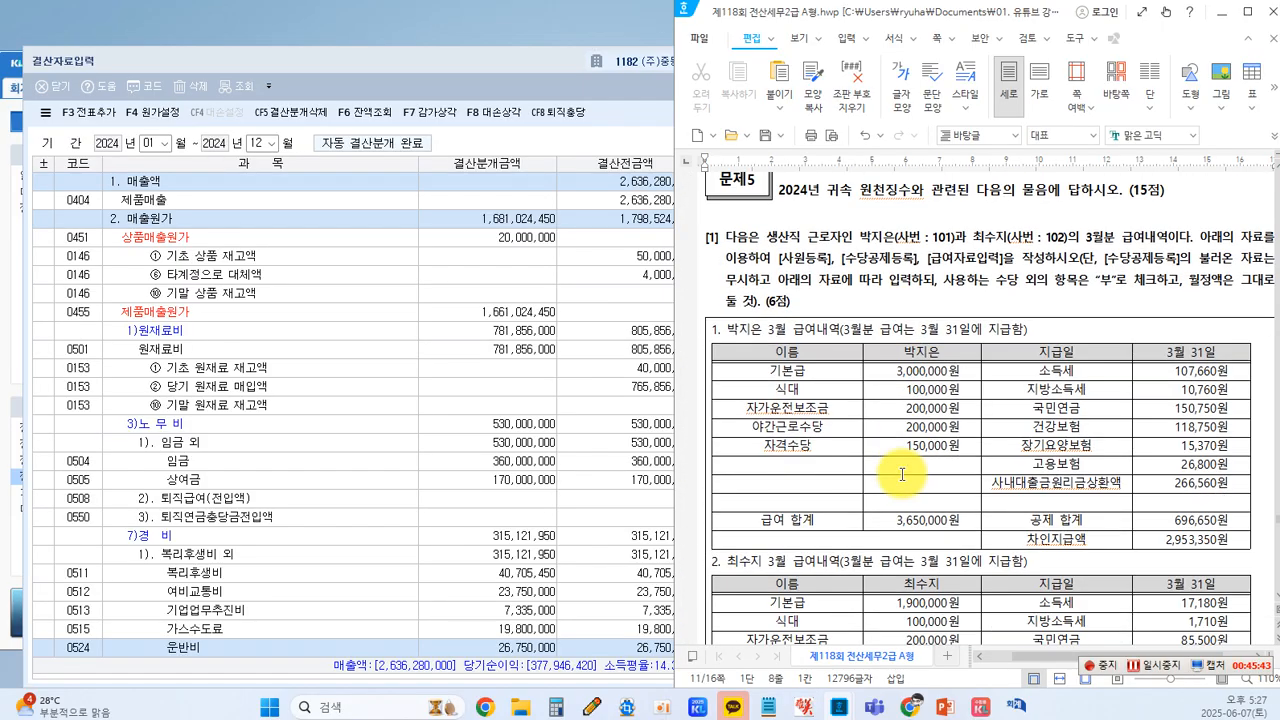
pyautogui.scroll(1, 901, 474)
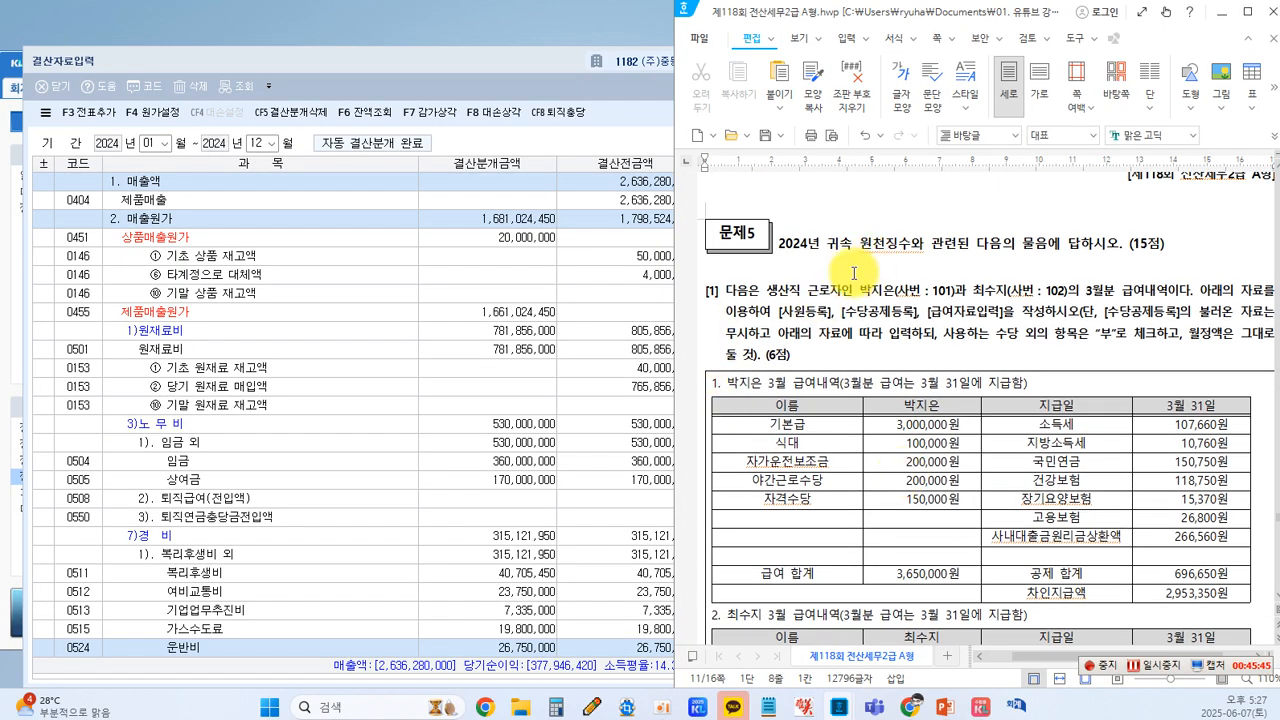